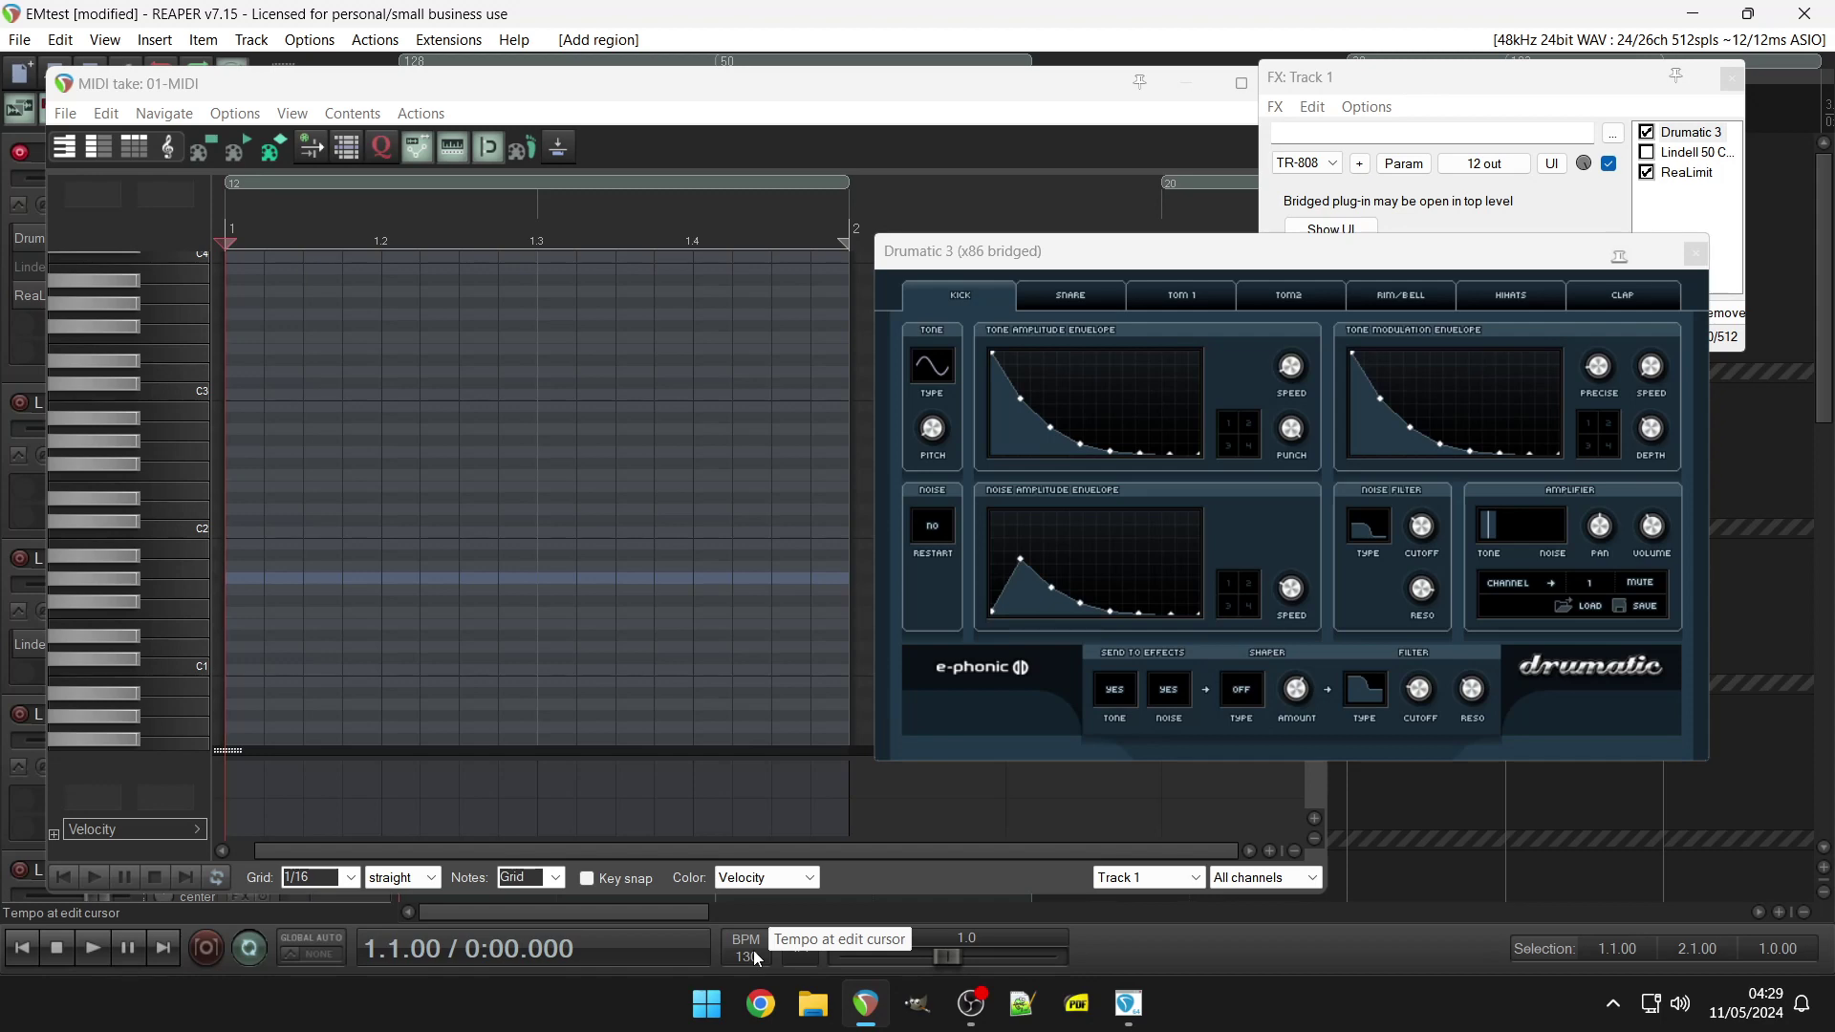
Start the one-bar loop running and adjust the kick's tone pitch in Drumatic 3.
key(space)
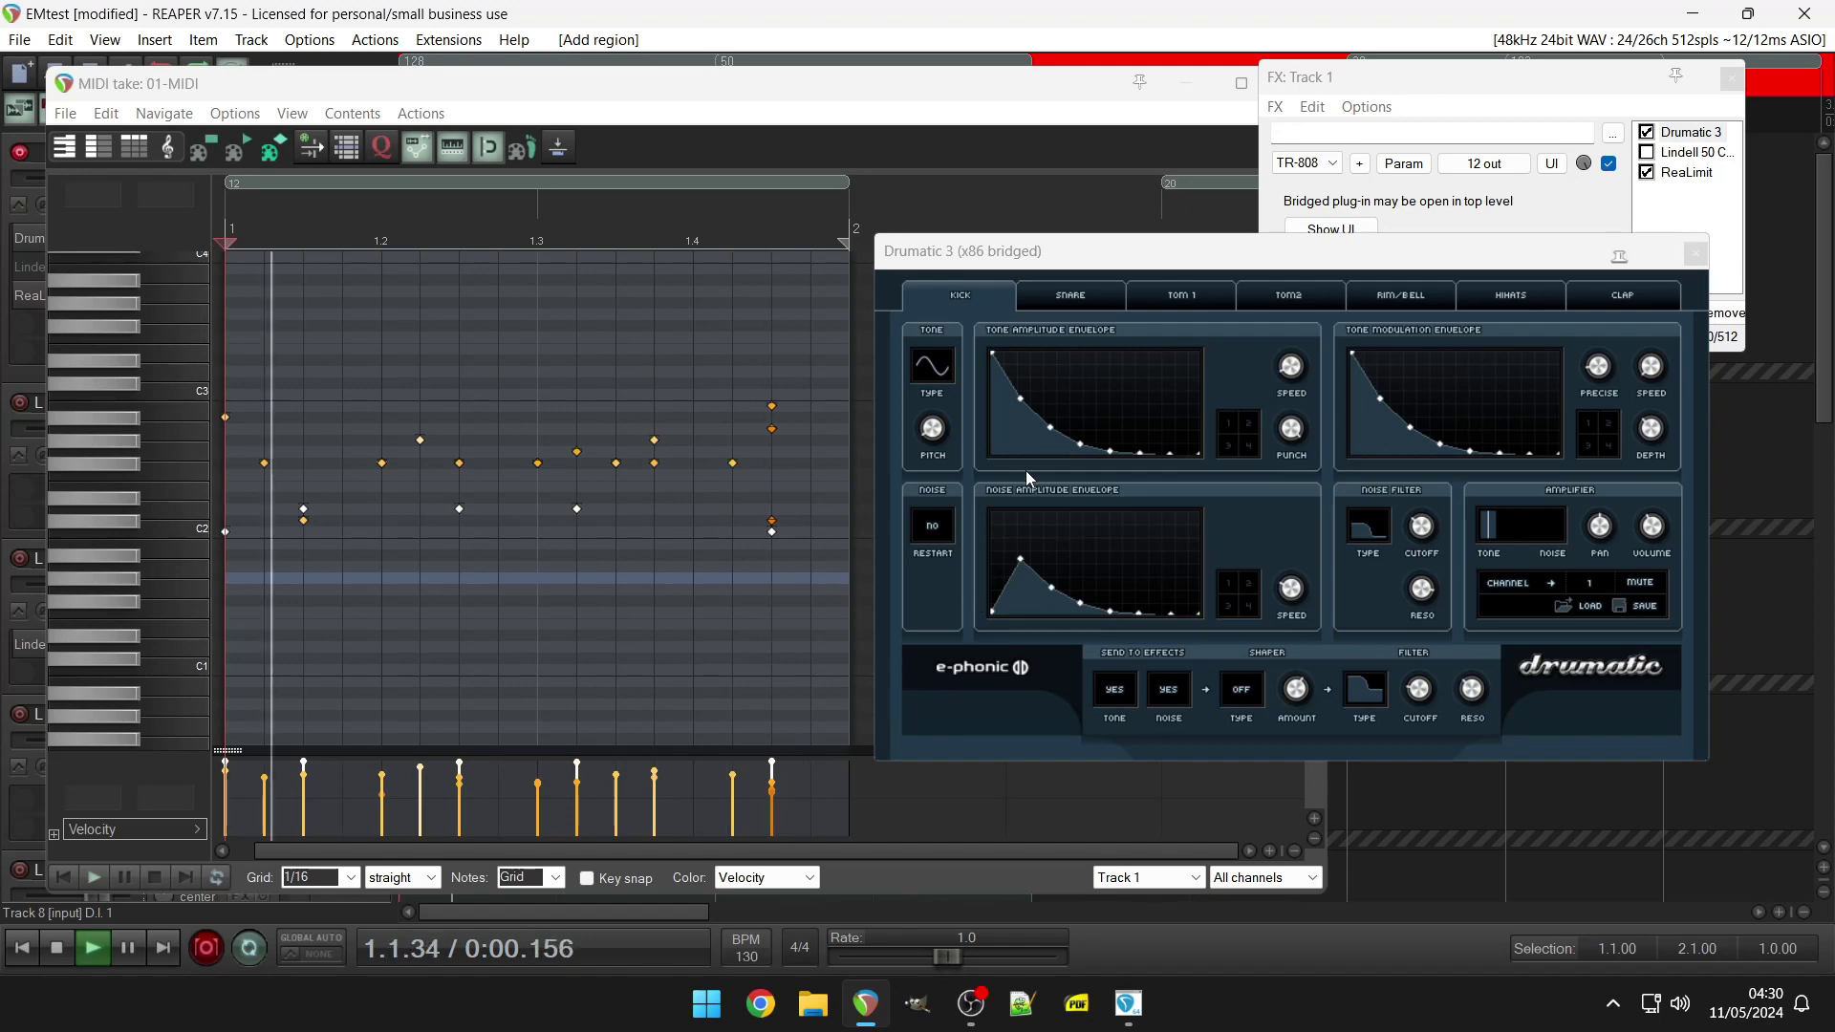
click(942, 429)
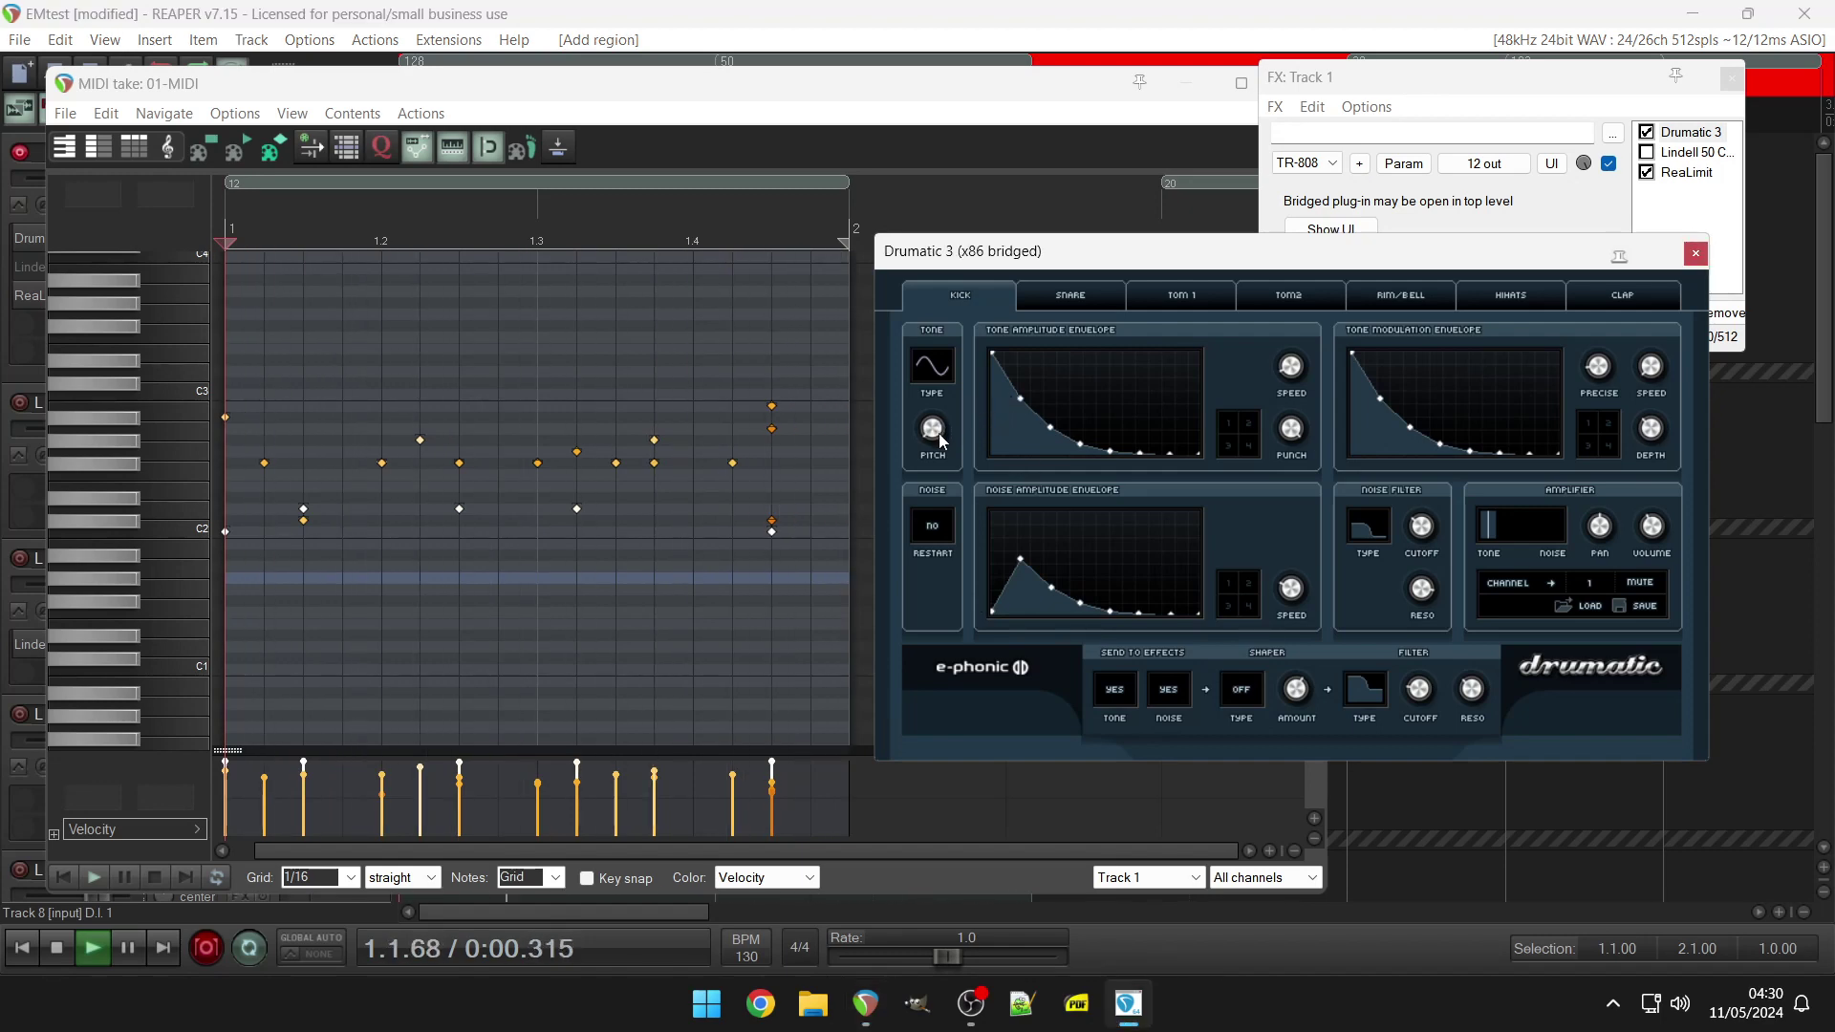
drag(942, 429, 941, 450)
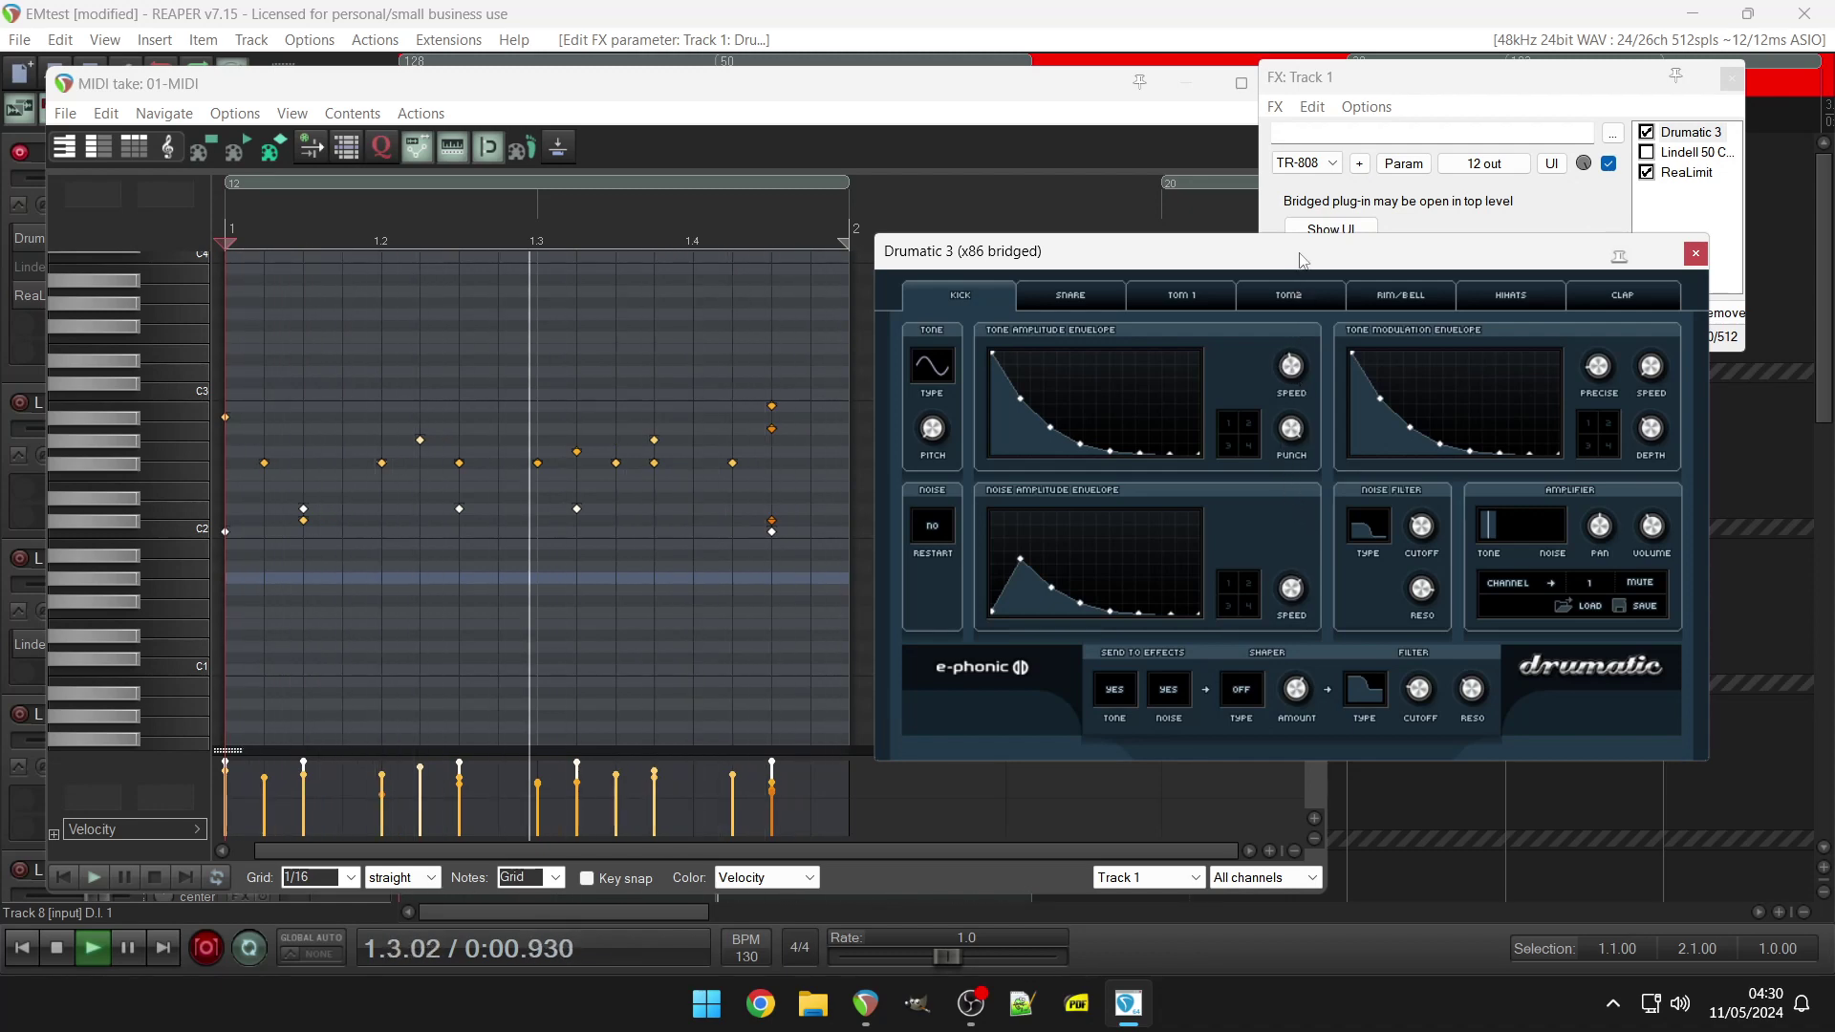
Compare the kick and snare settings and route the snare to output channel 2.
click(1071, 297)
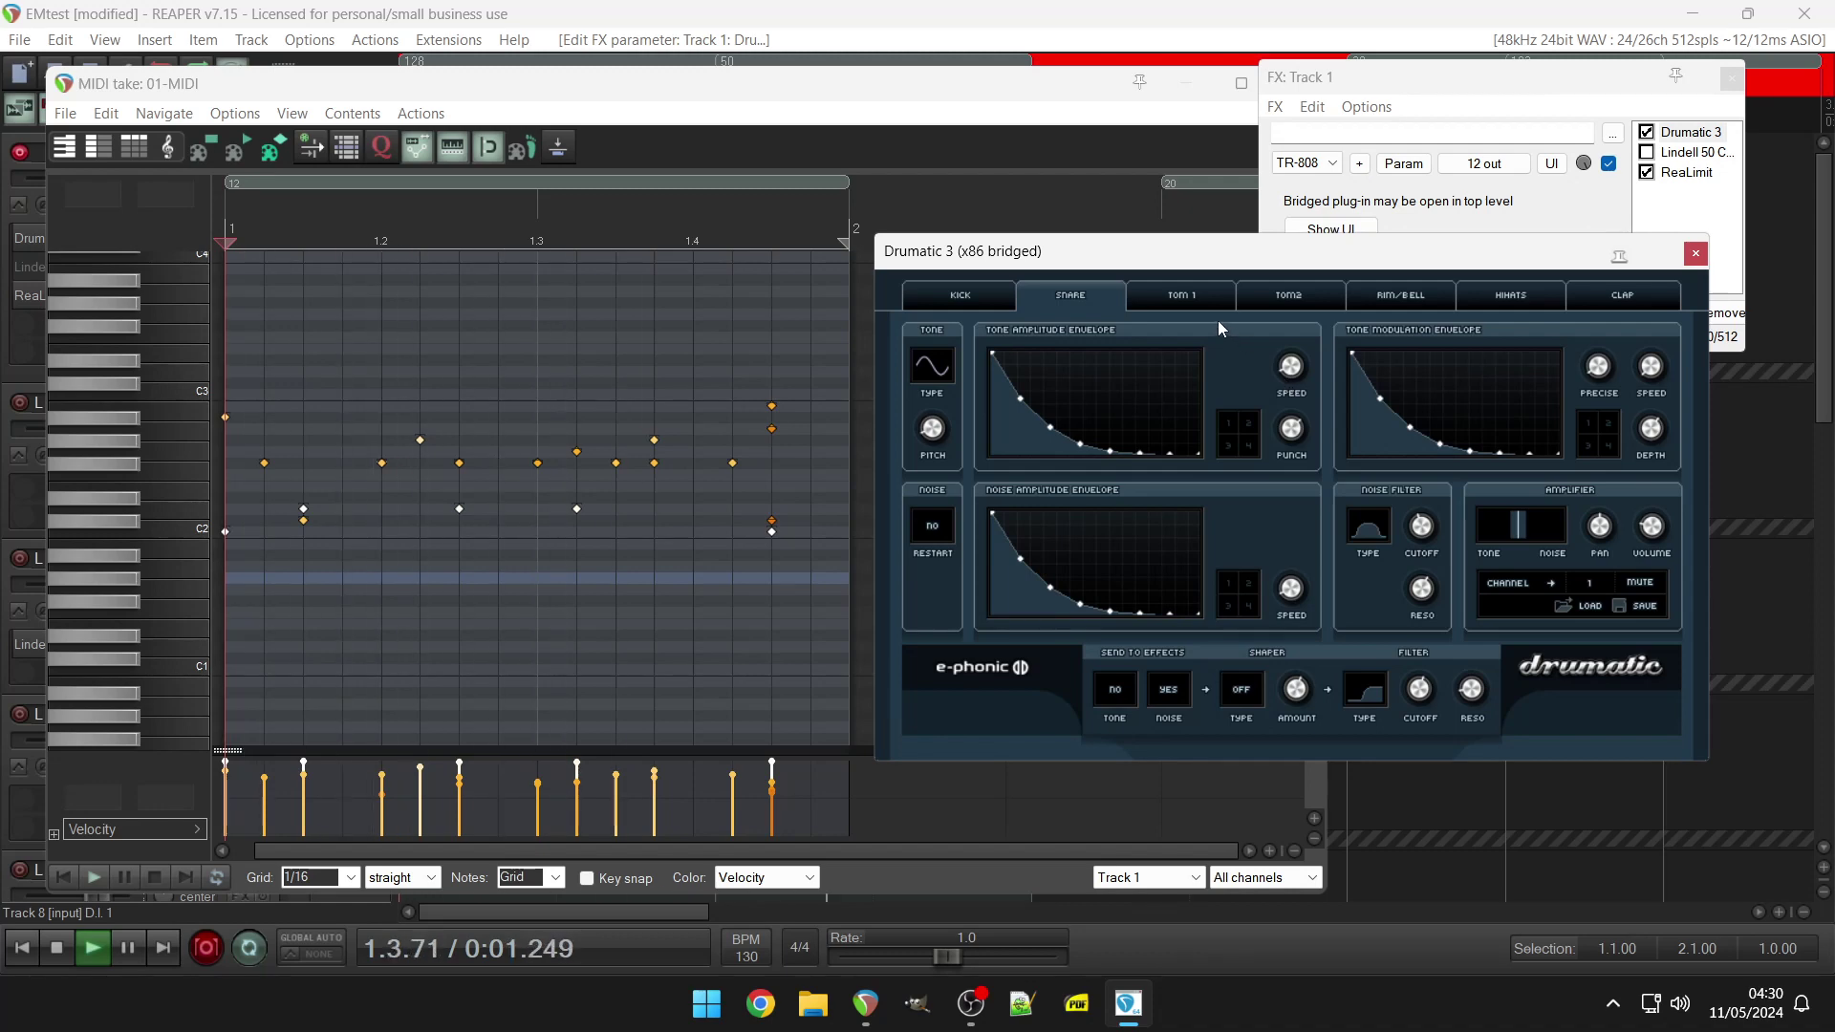
click(971, 302)
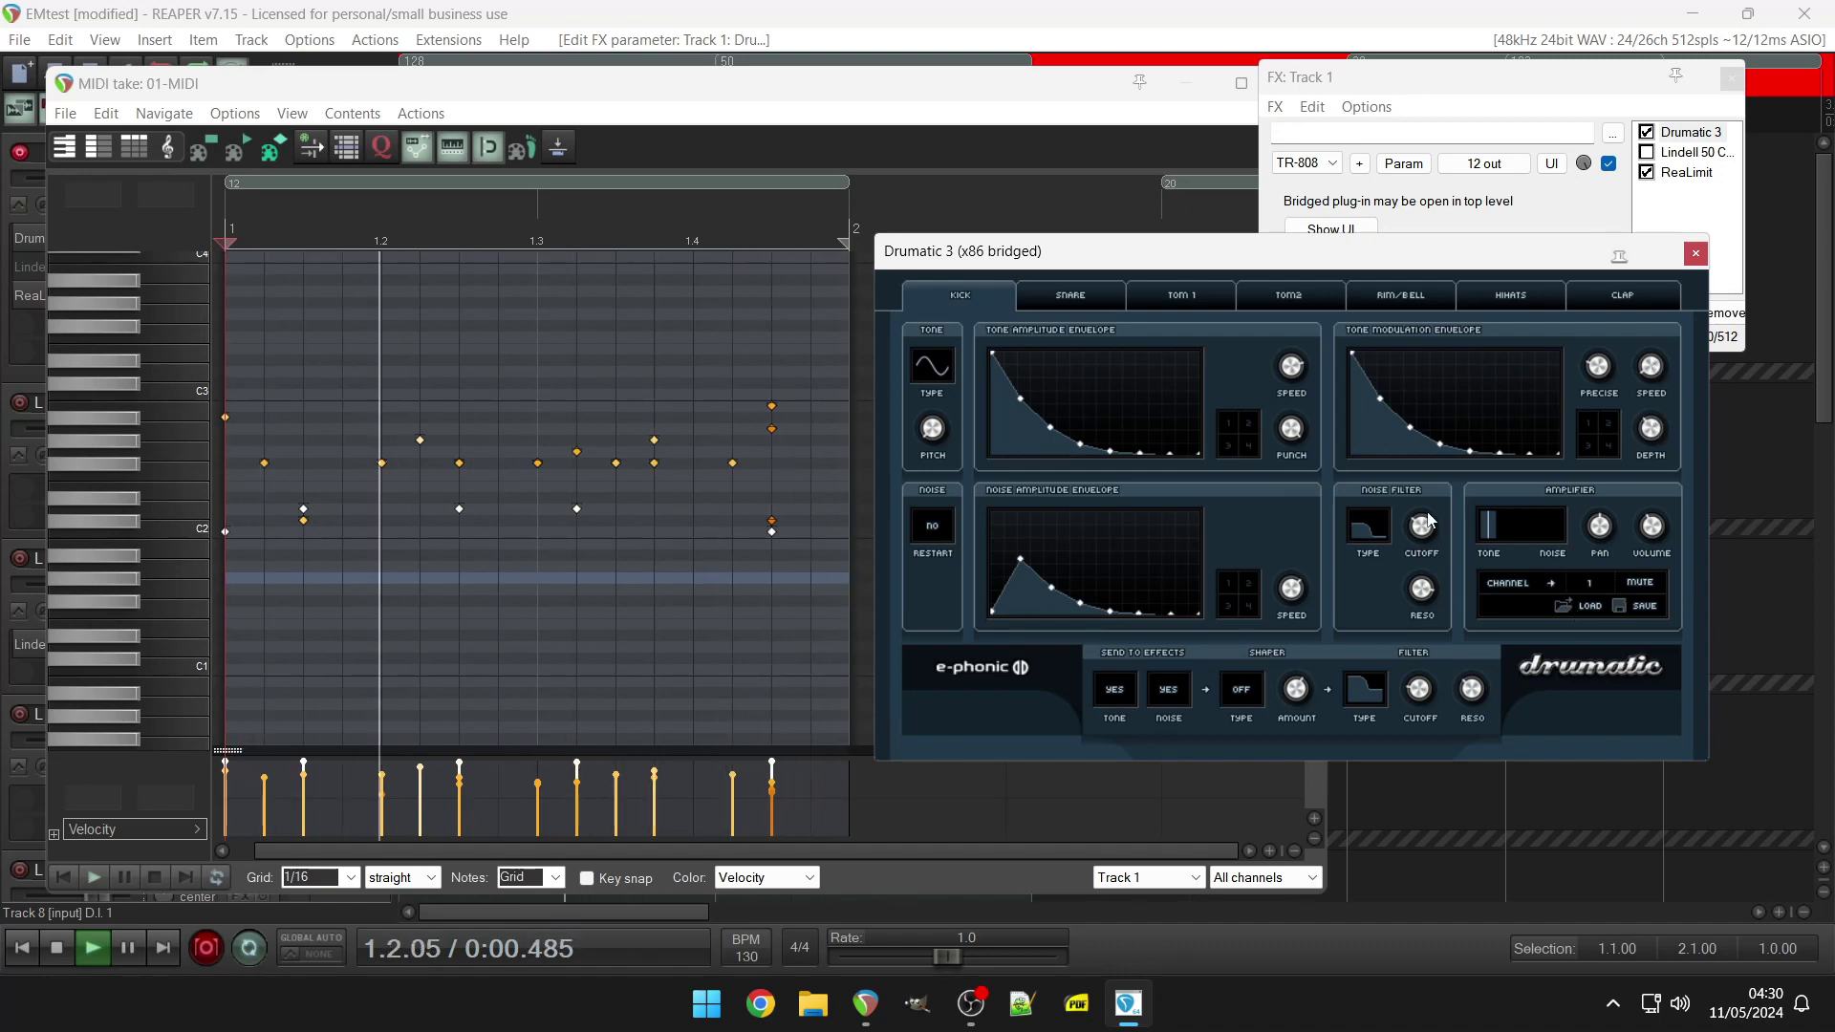
click(1083, 300)
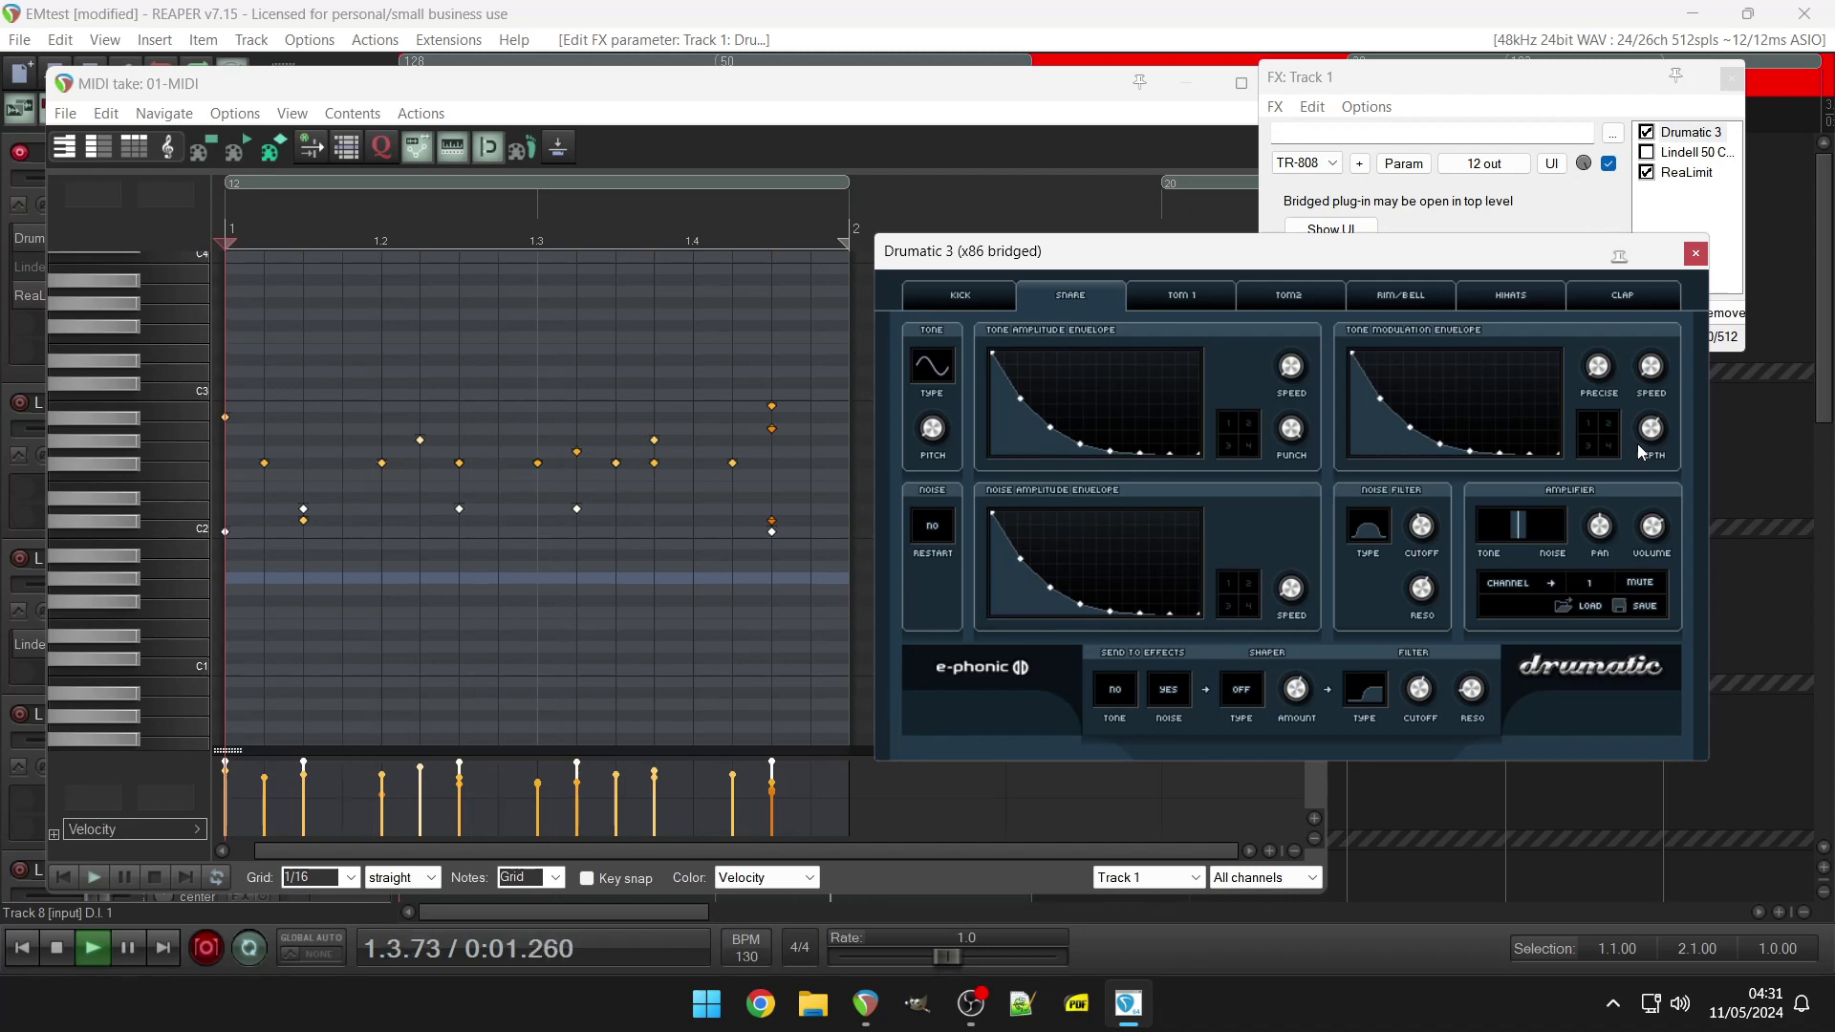
click(1591, 583)
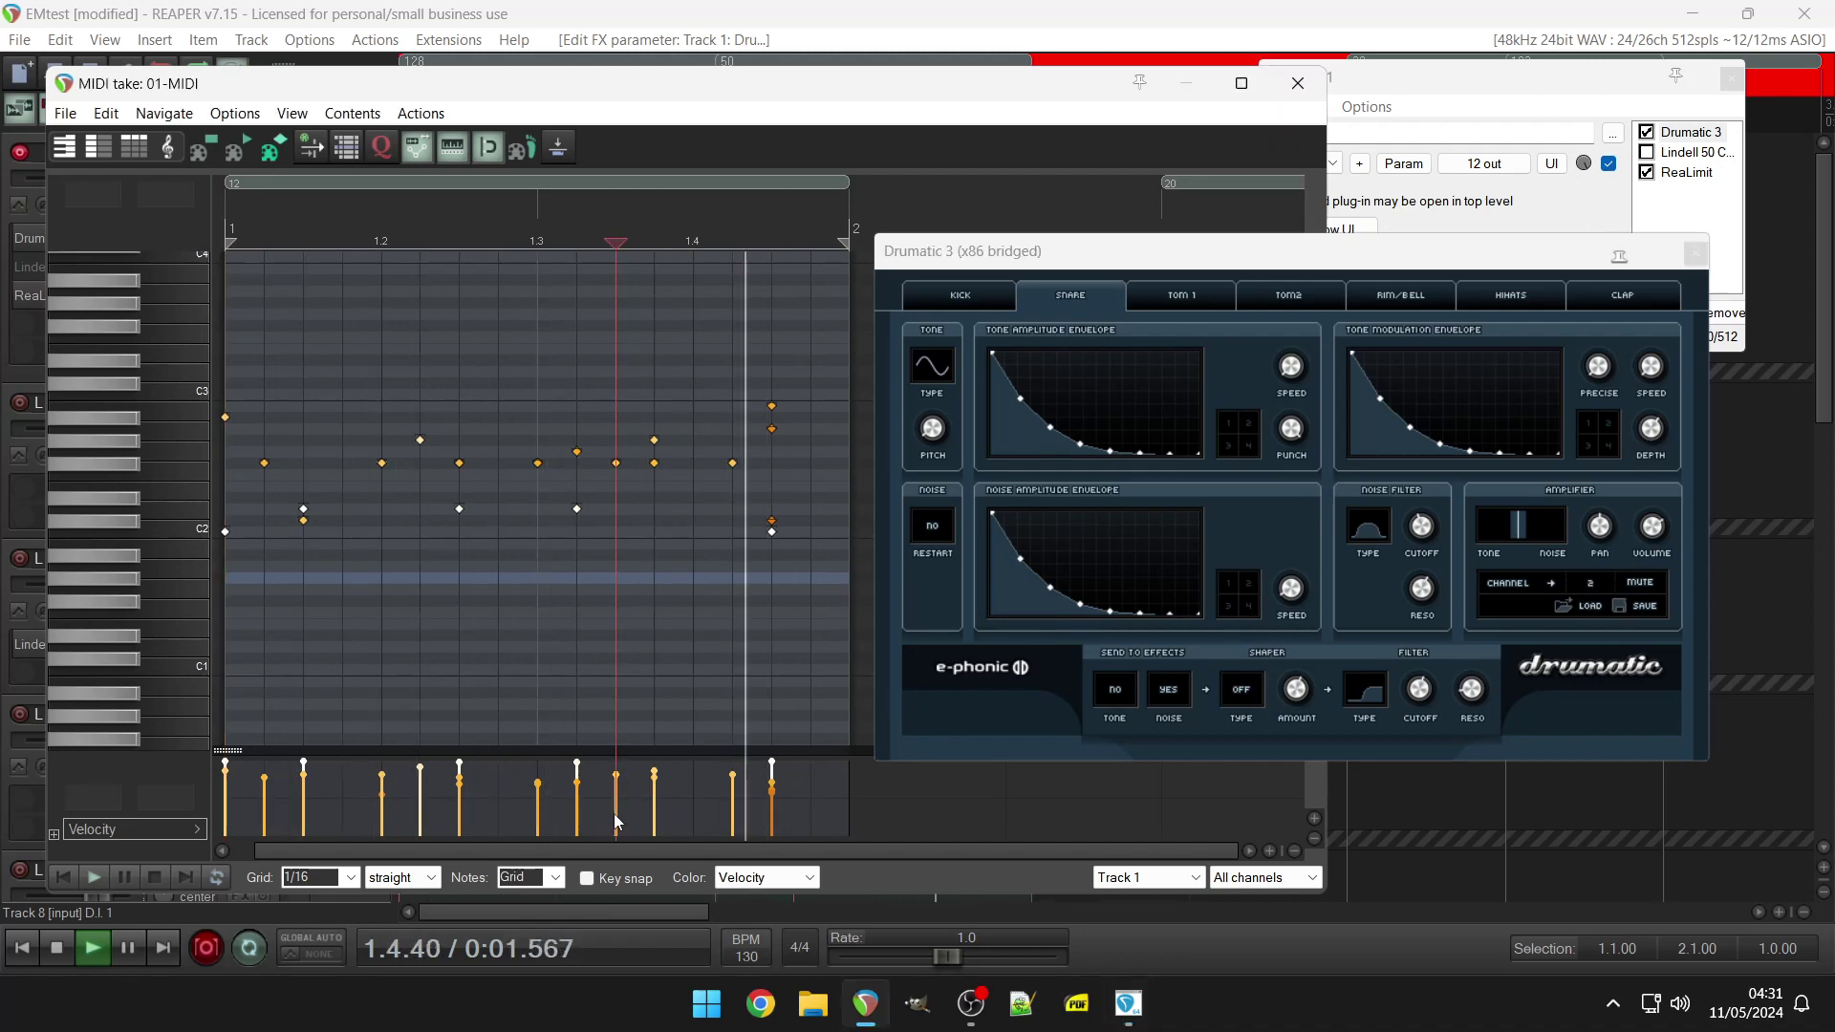
Show the mixer and set the volume of track L 2 to -3.82 dB.
key(ctrl+m)
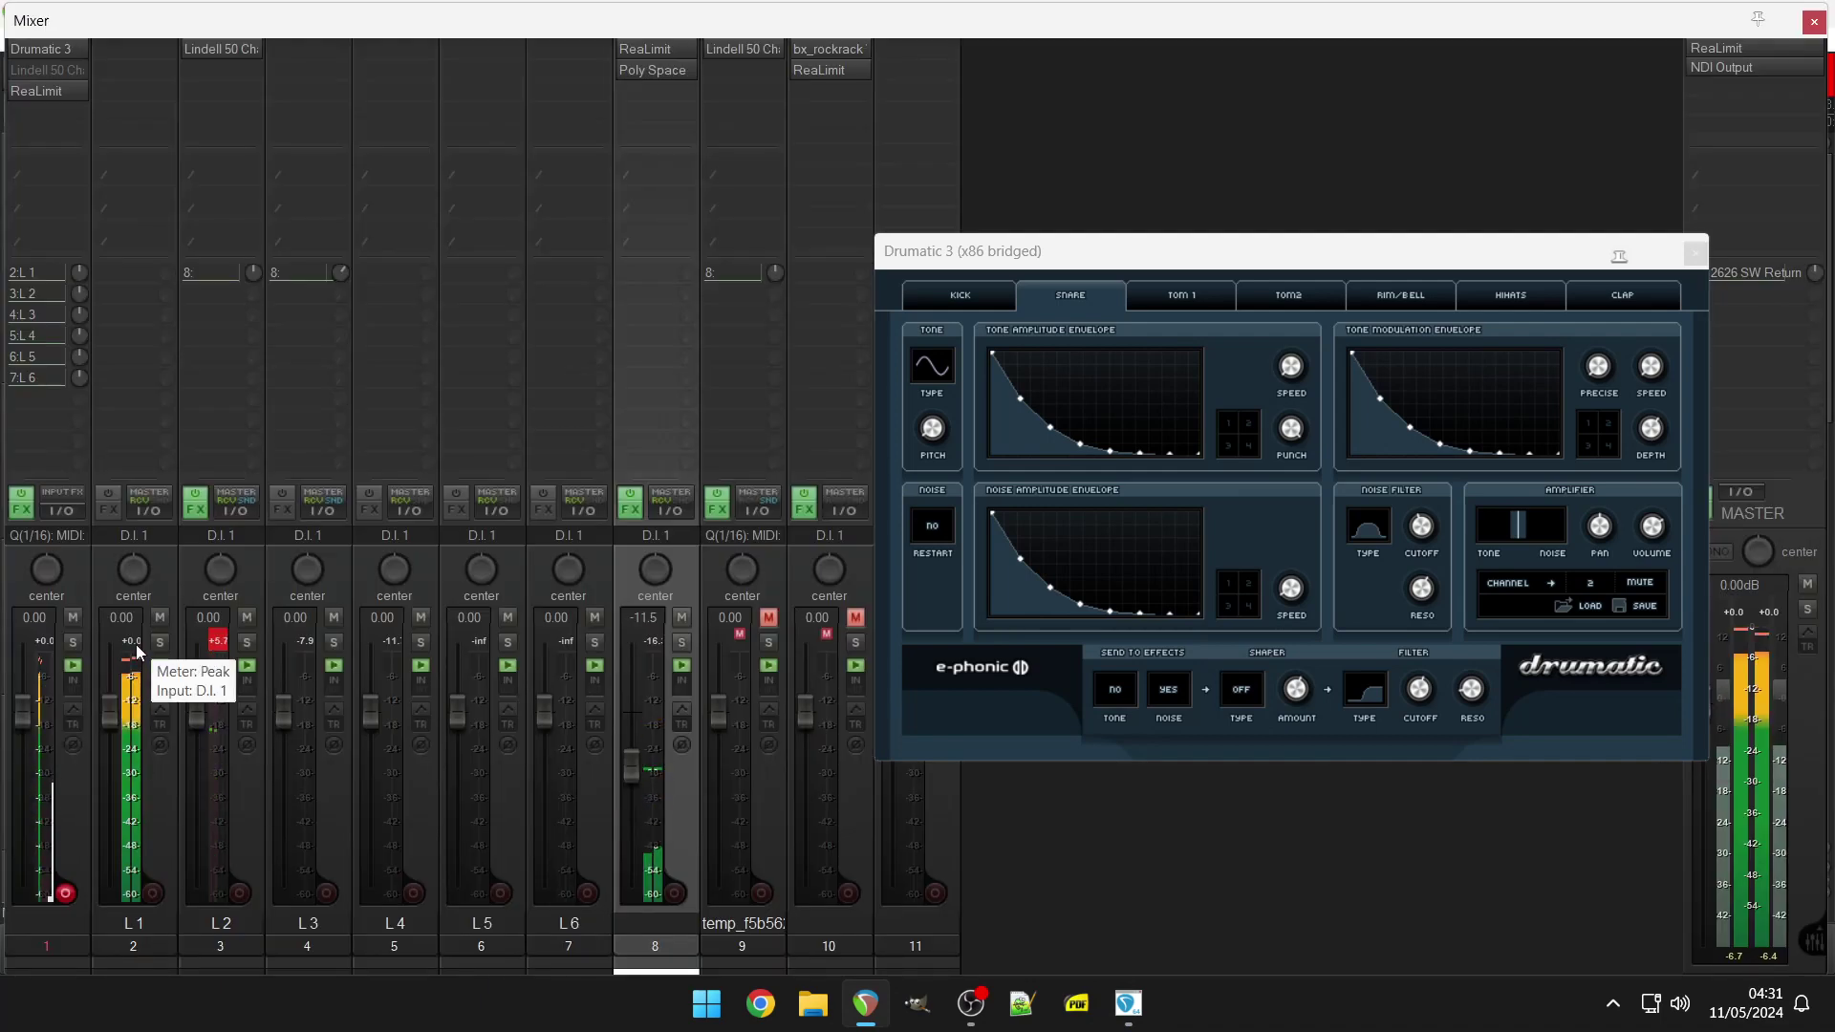
drag(197, 712, 212, 653)
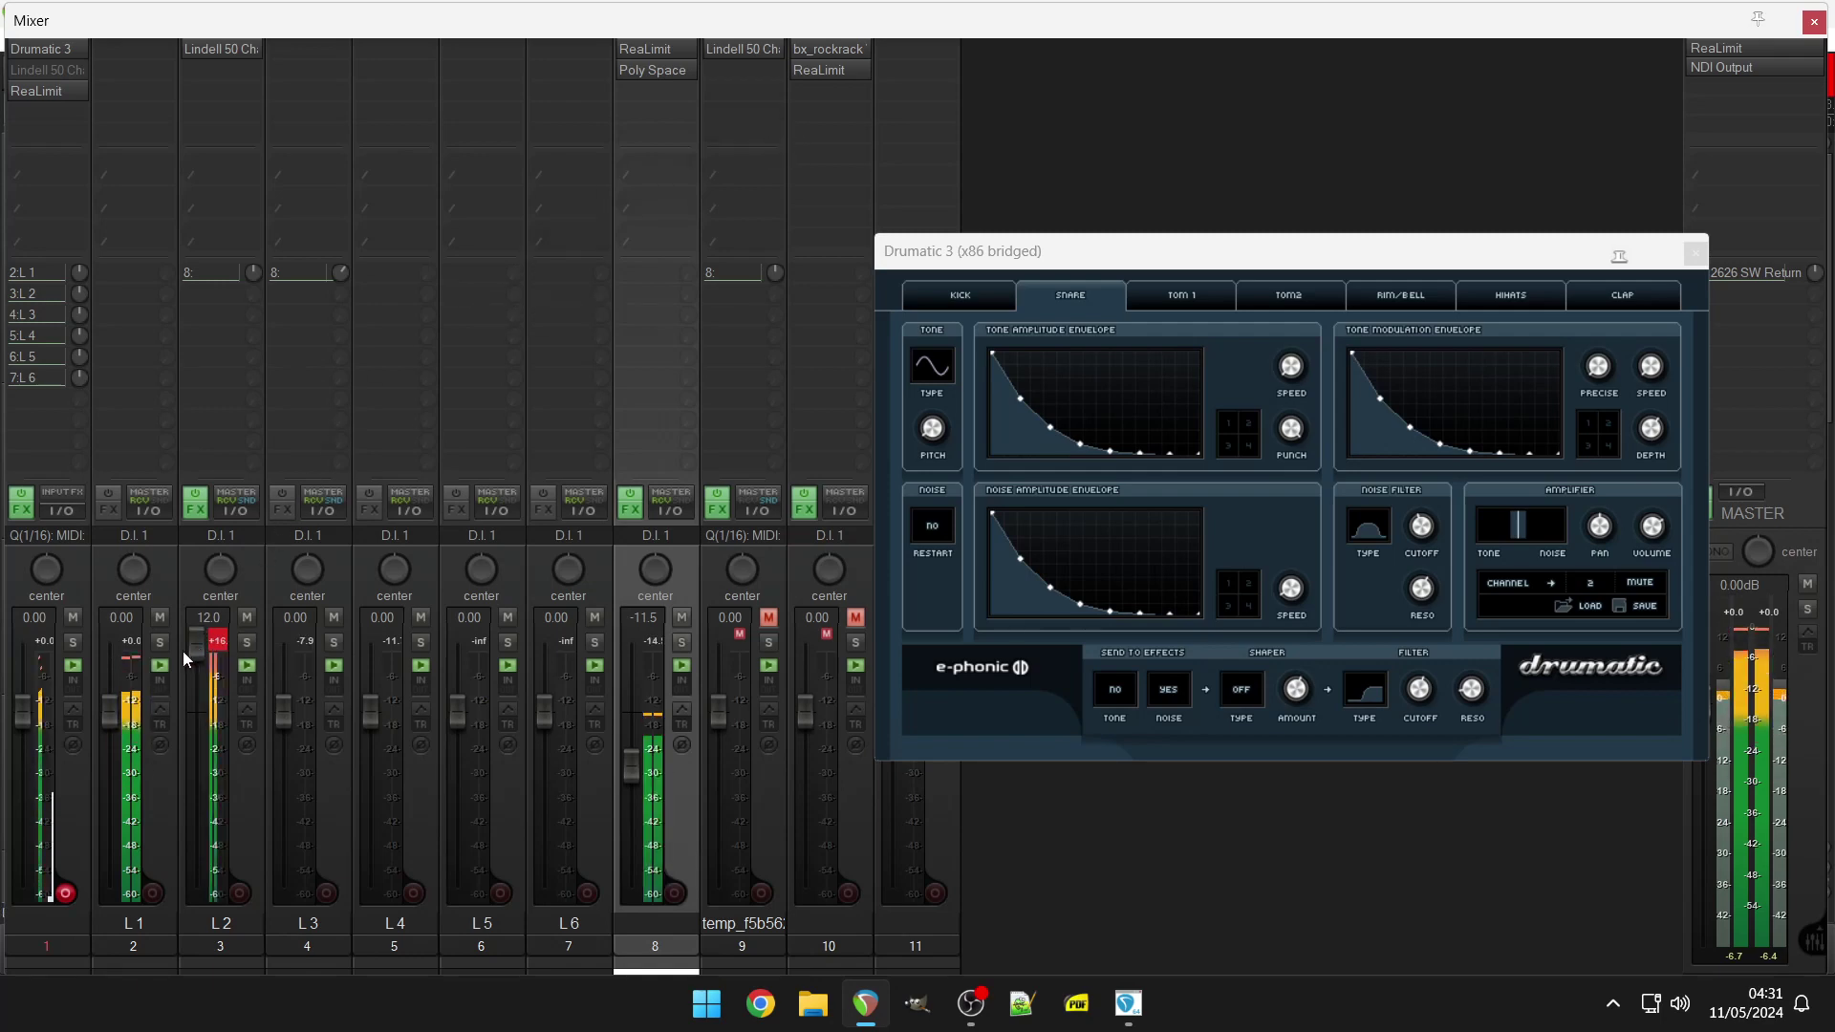
drag(202, 652, 199, 748)
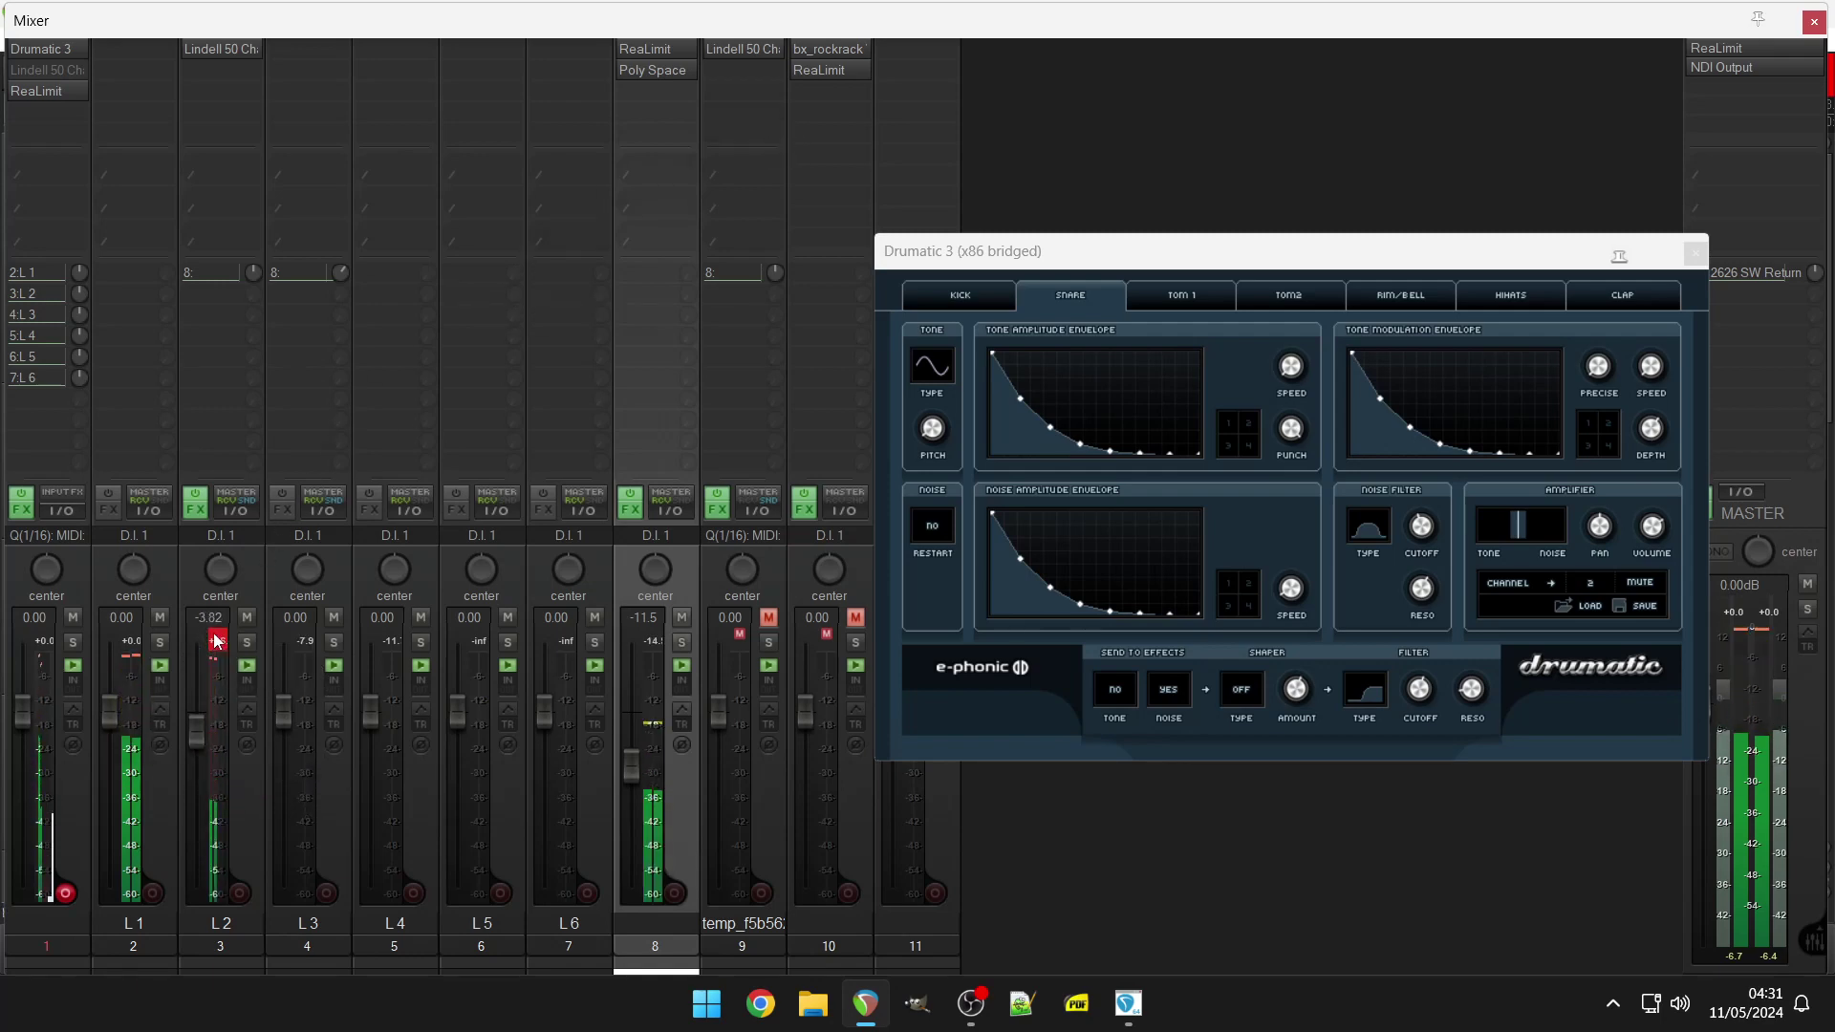
Audition the Outer Space preset of Poly Space on track 8, settle on Sea Life, and reset the L 2 peak meter.
click(658, 69)
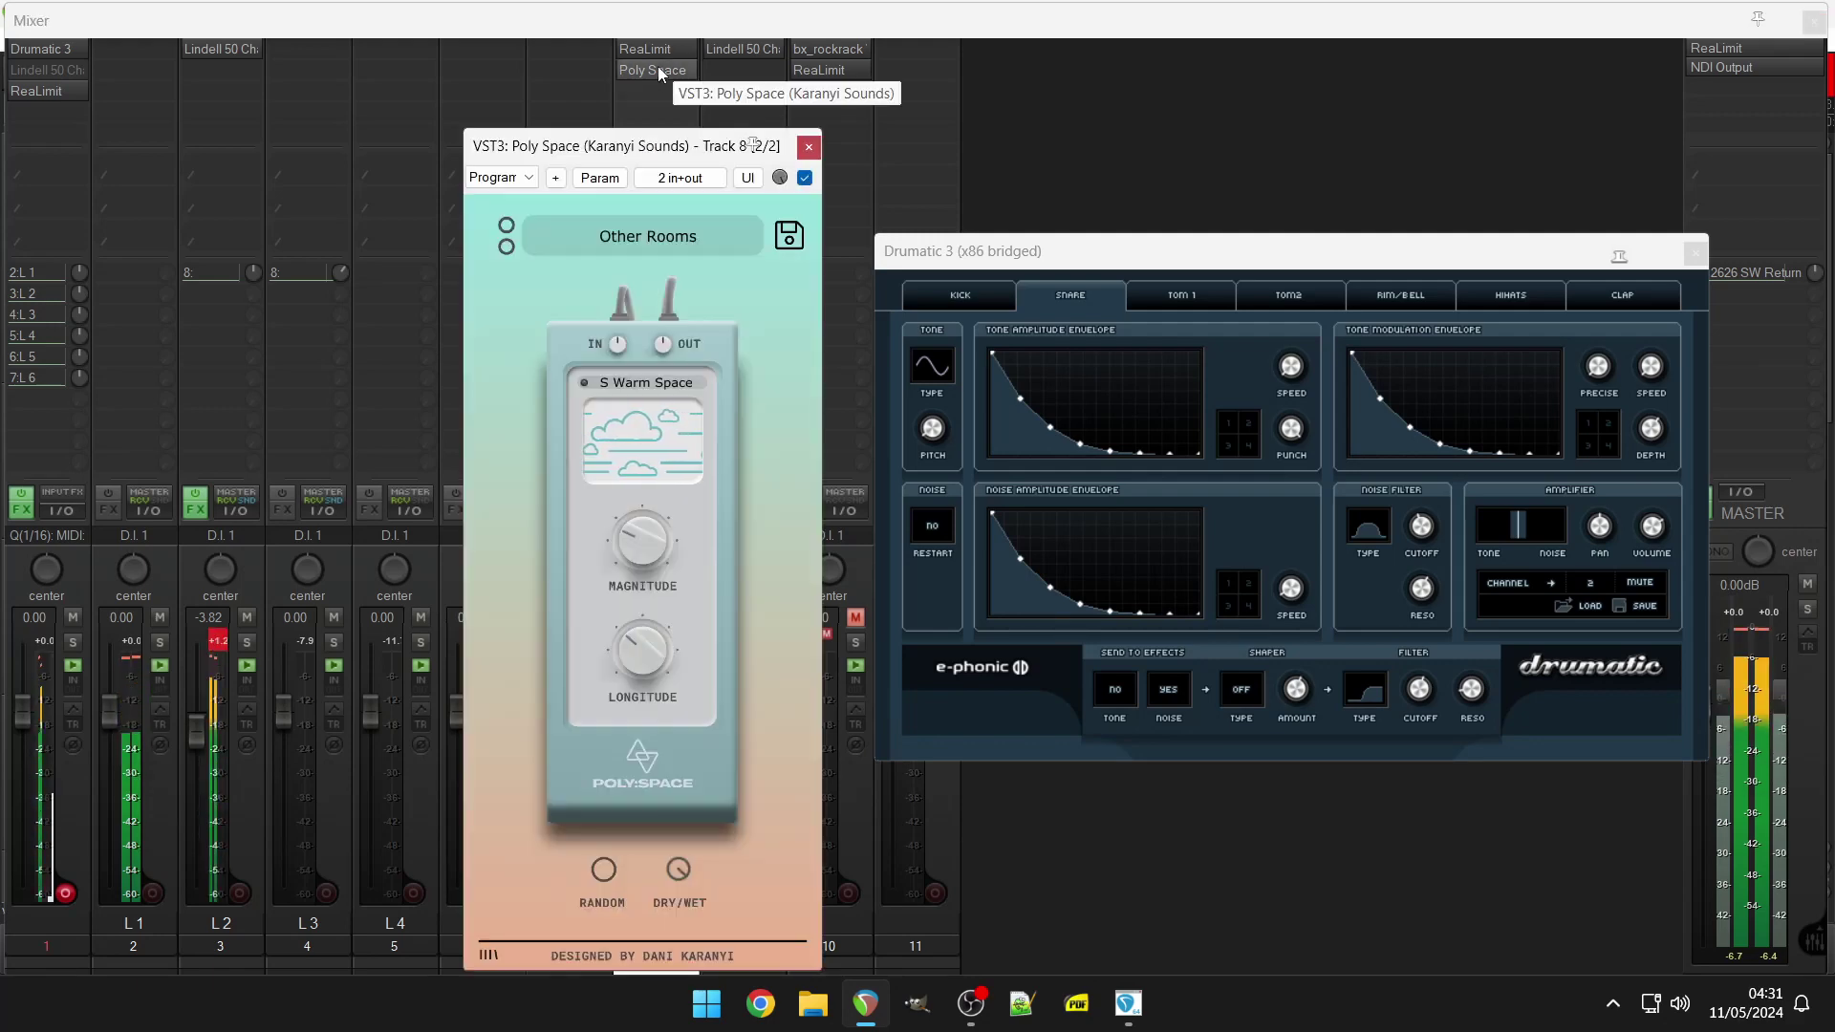
click(648, 233)
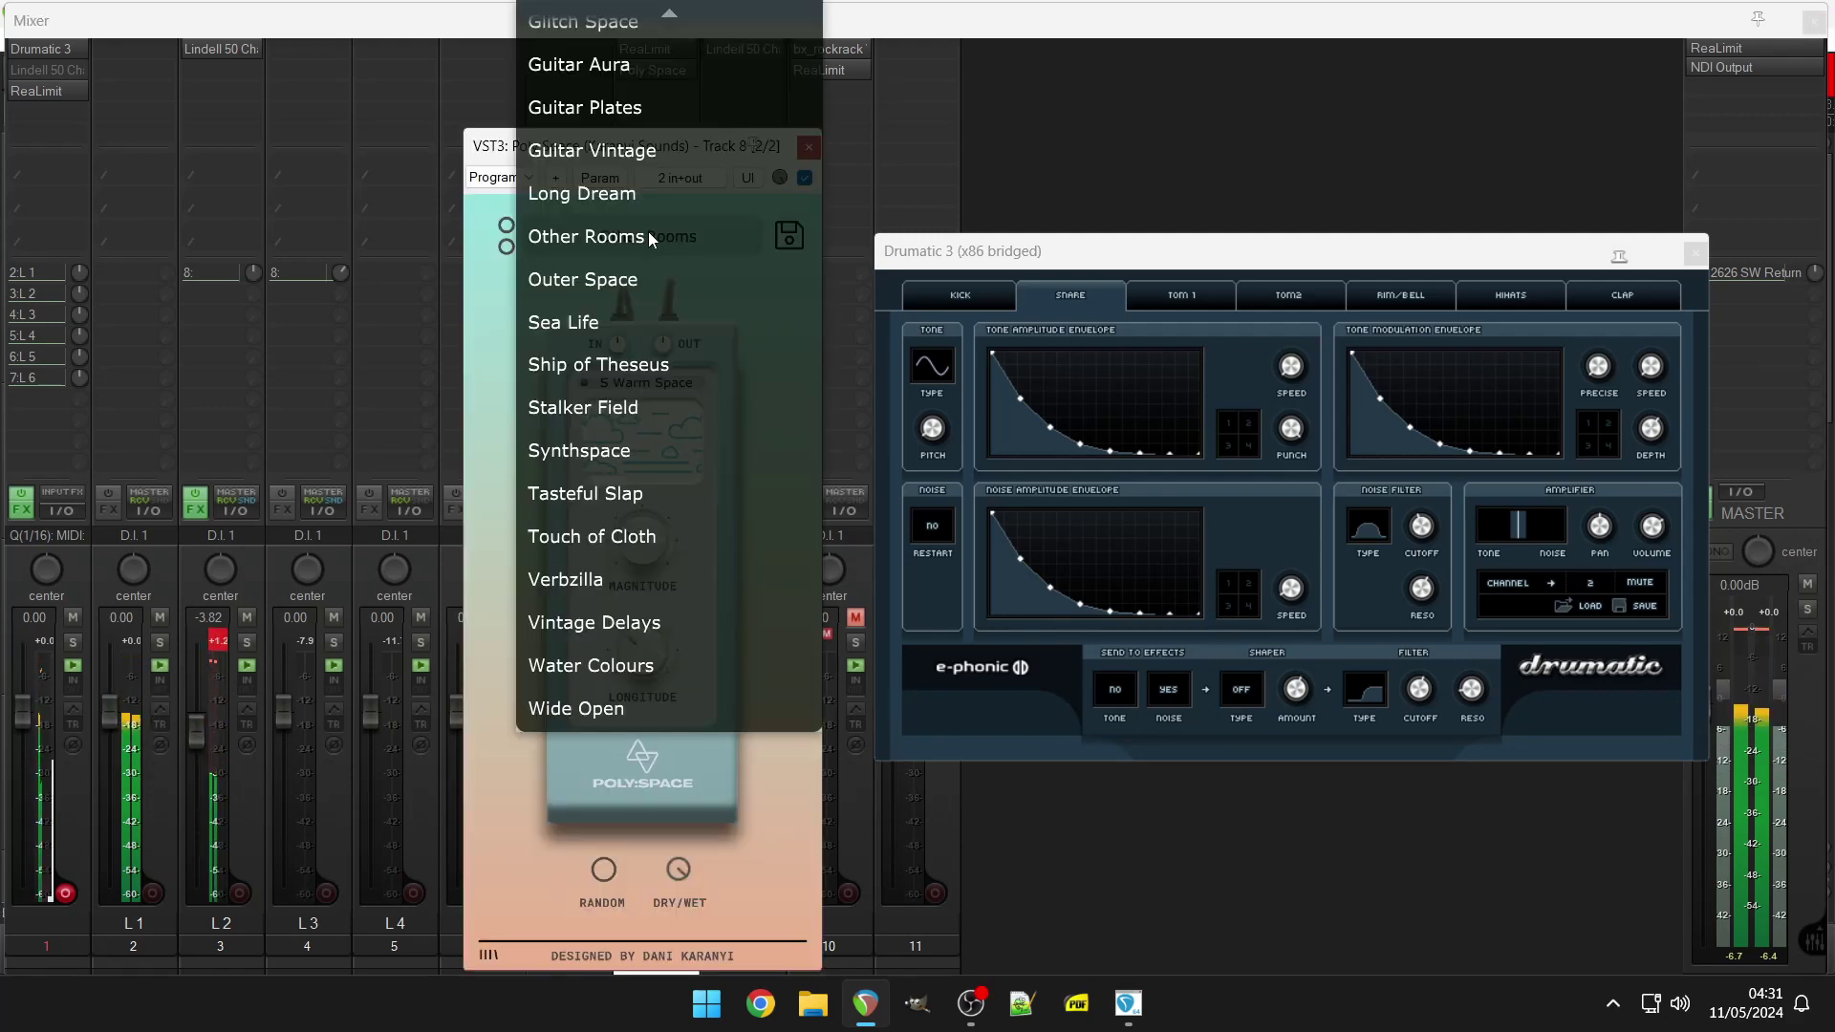
click(608, 279)
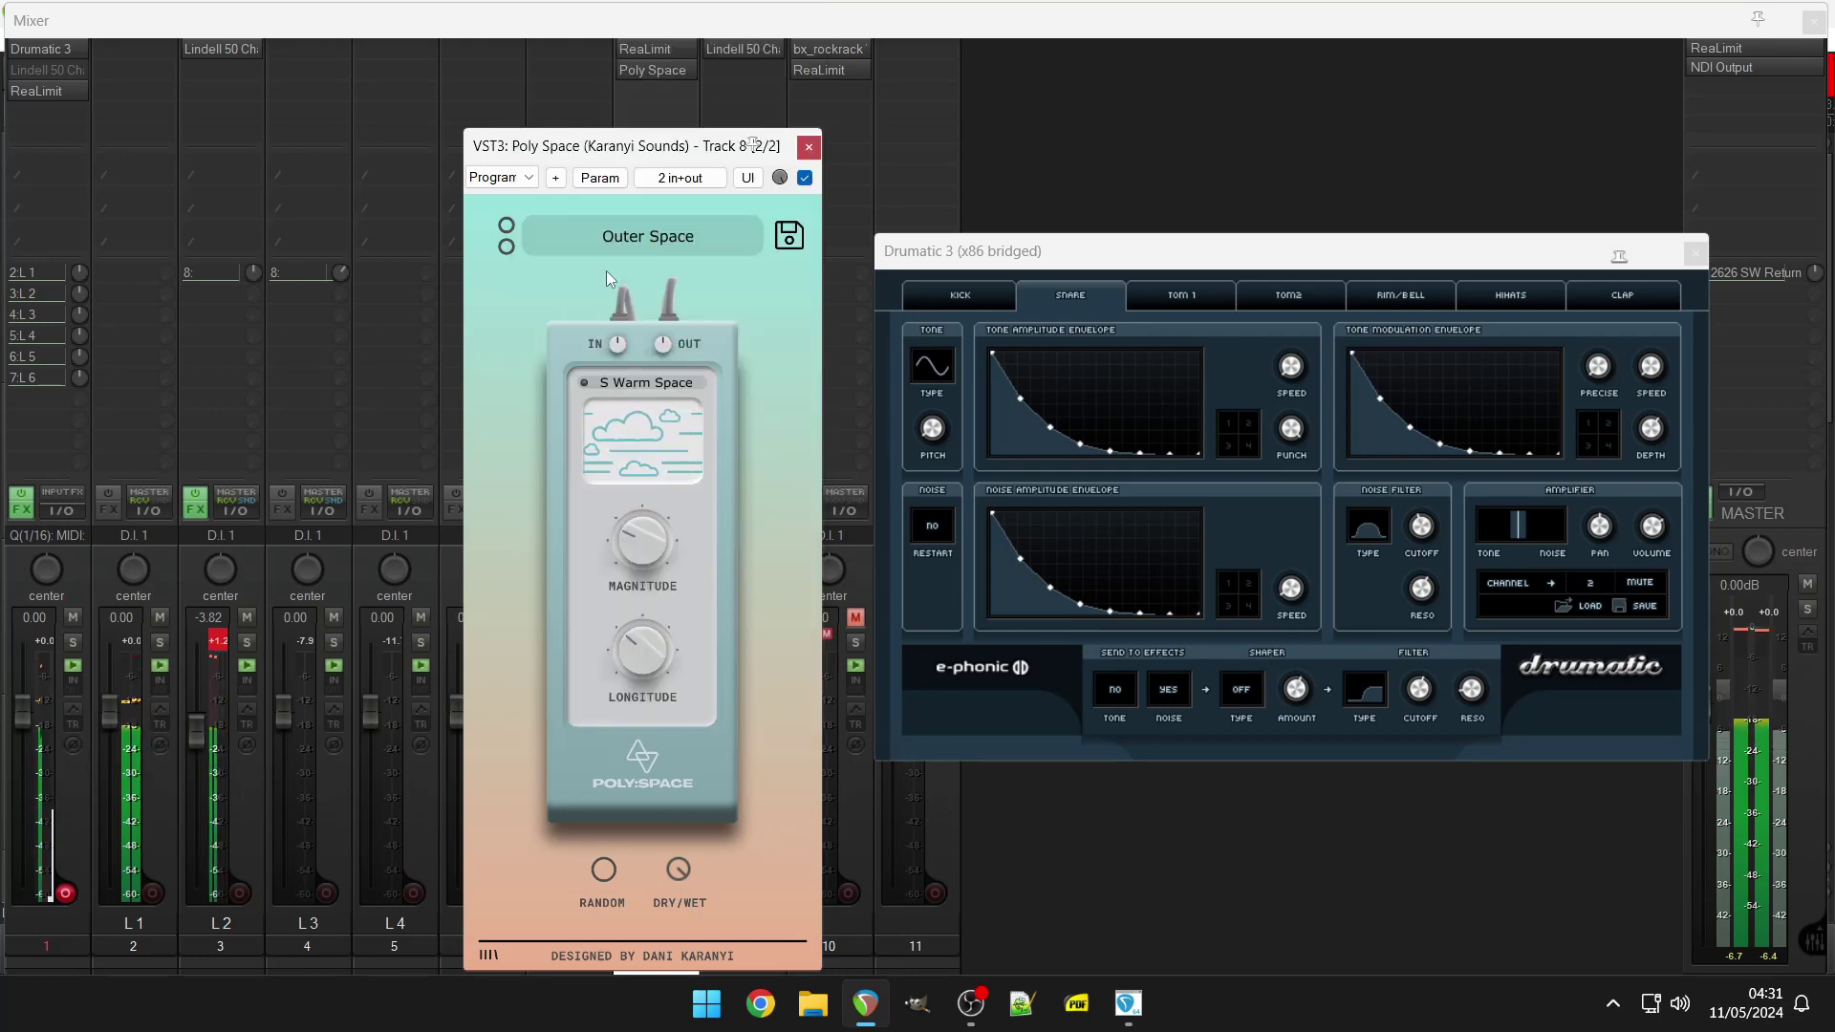
click(639, 238)
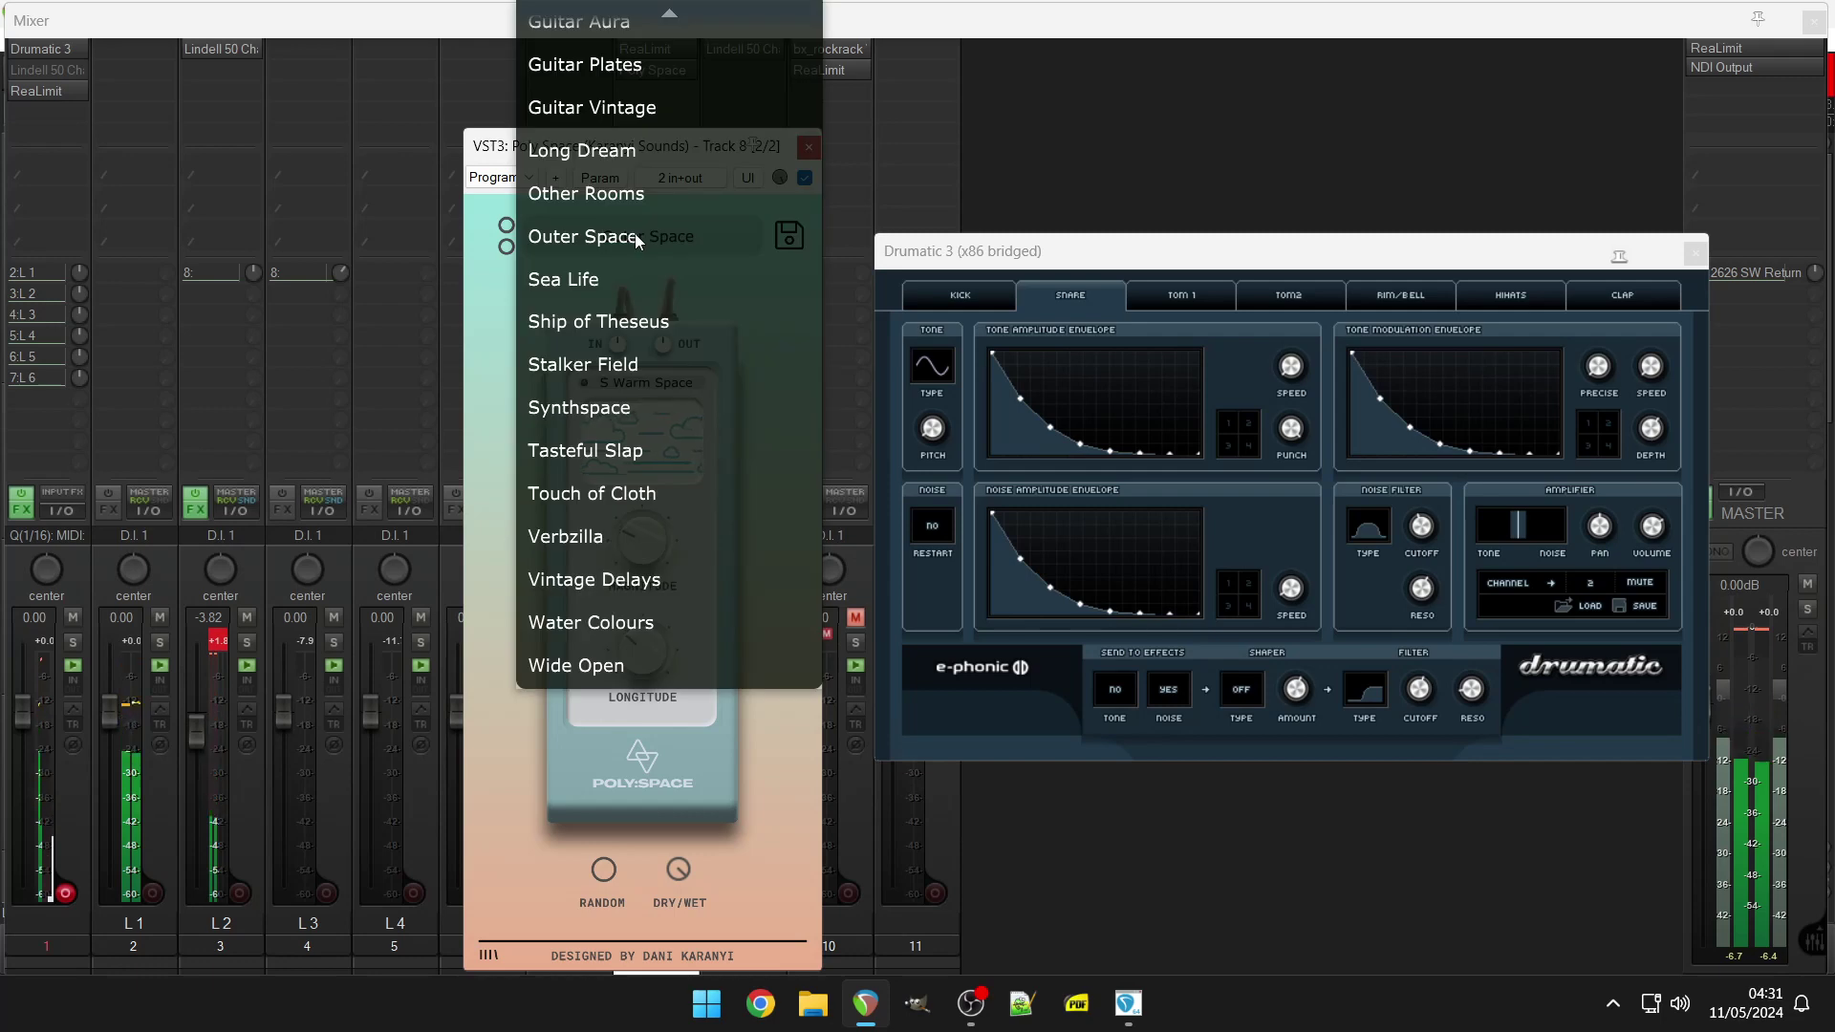
click(581, 281)
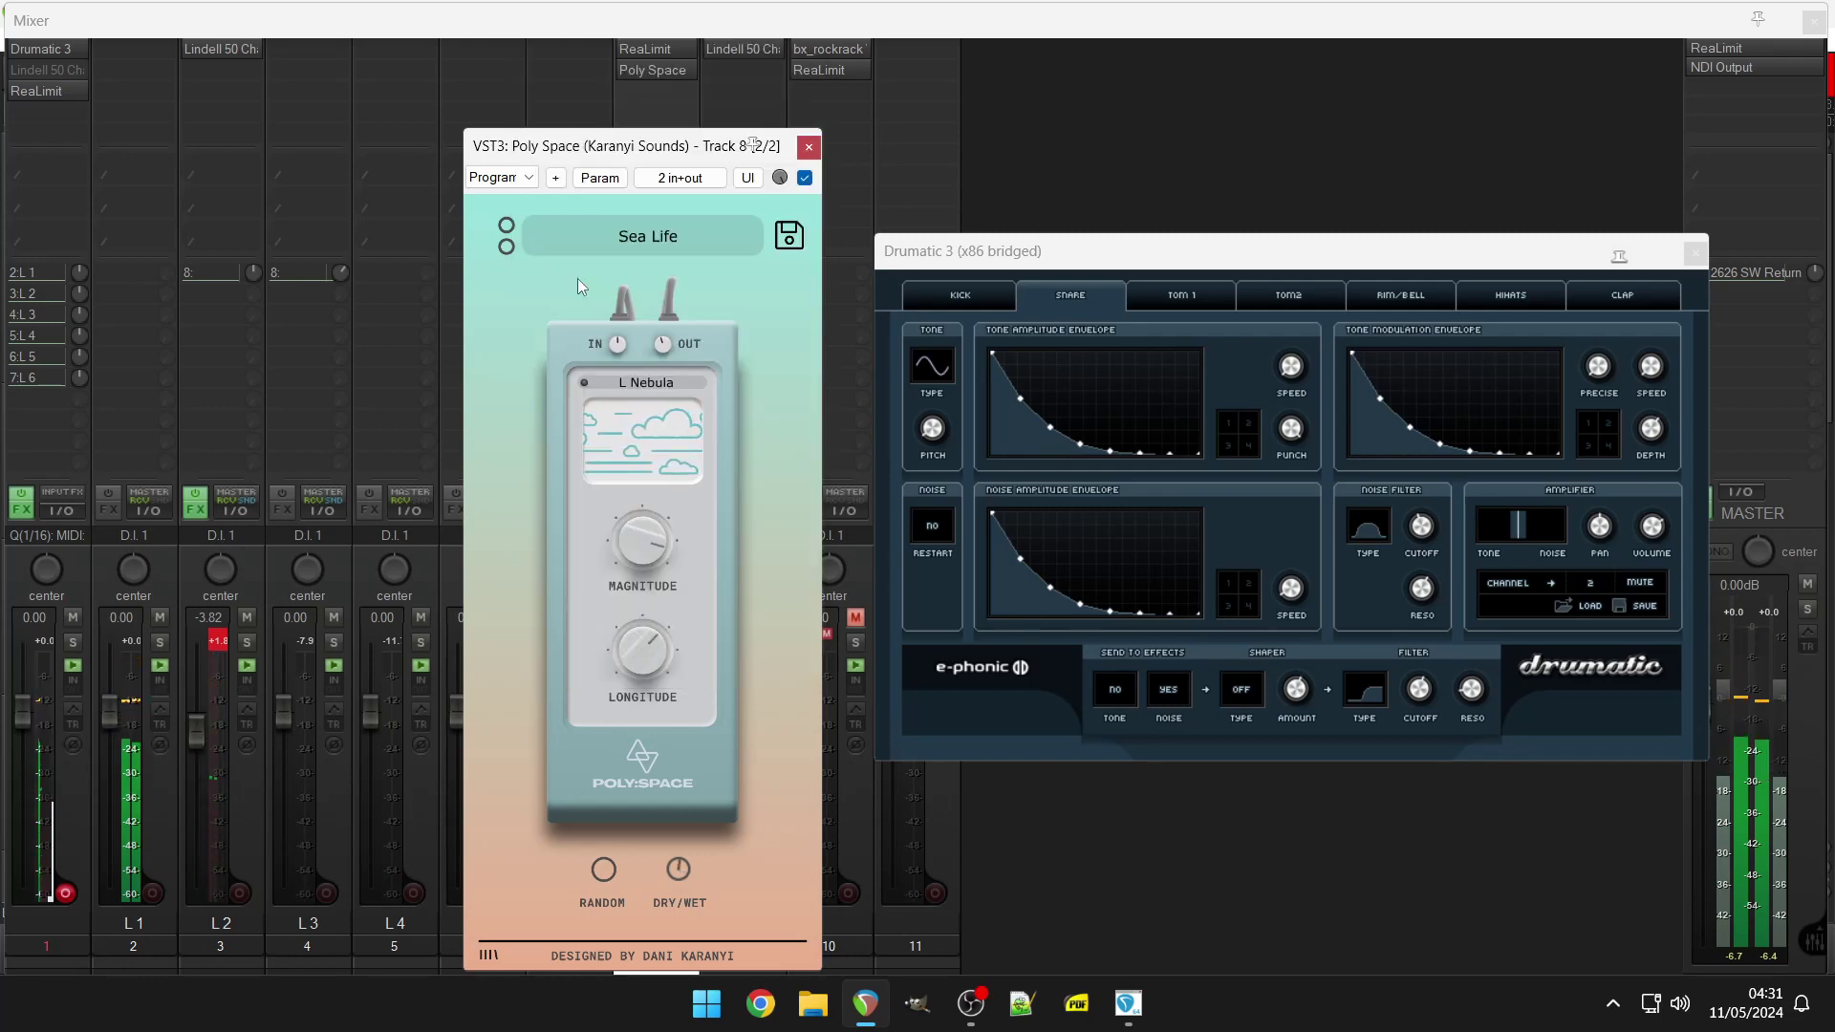
click(226, 639)
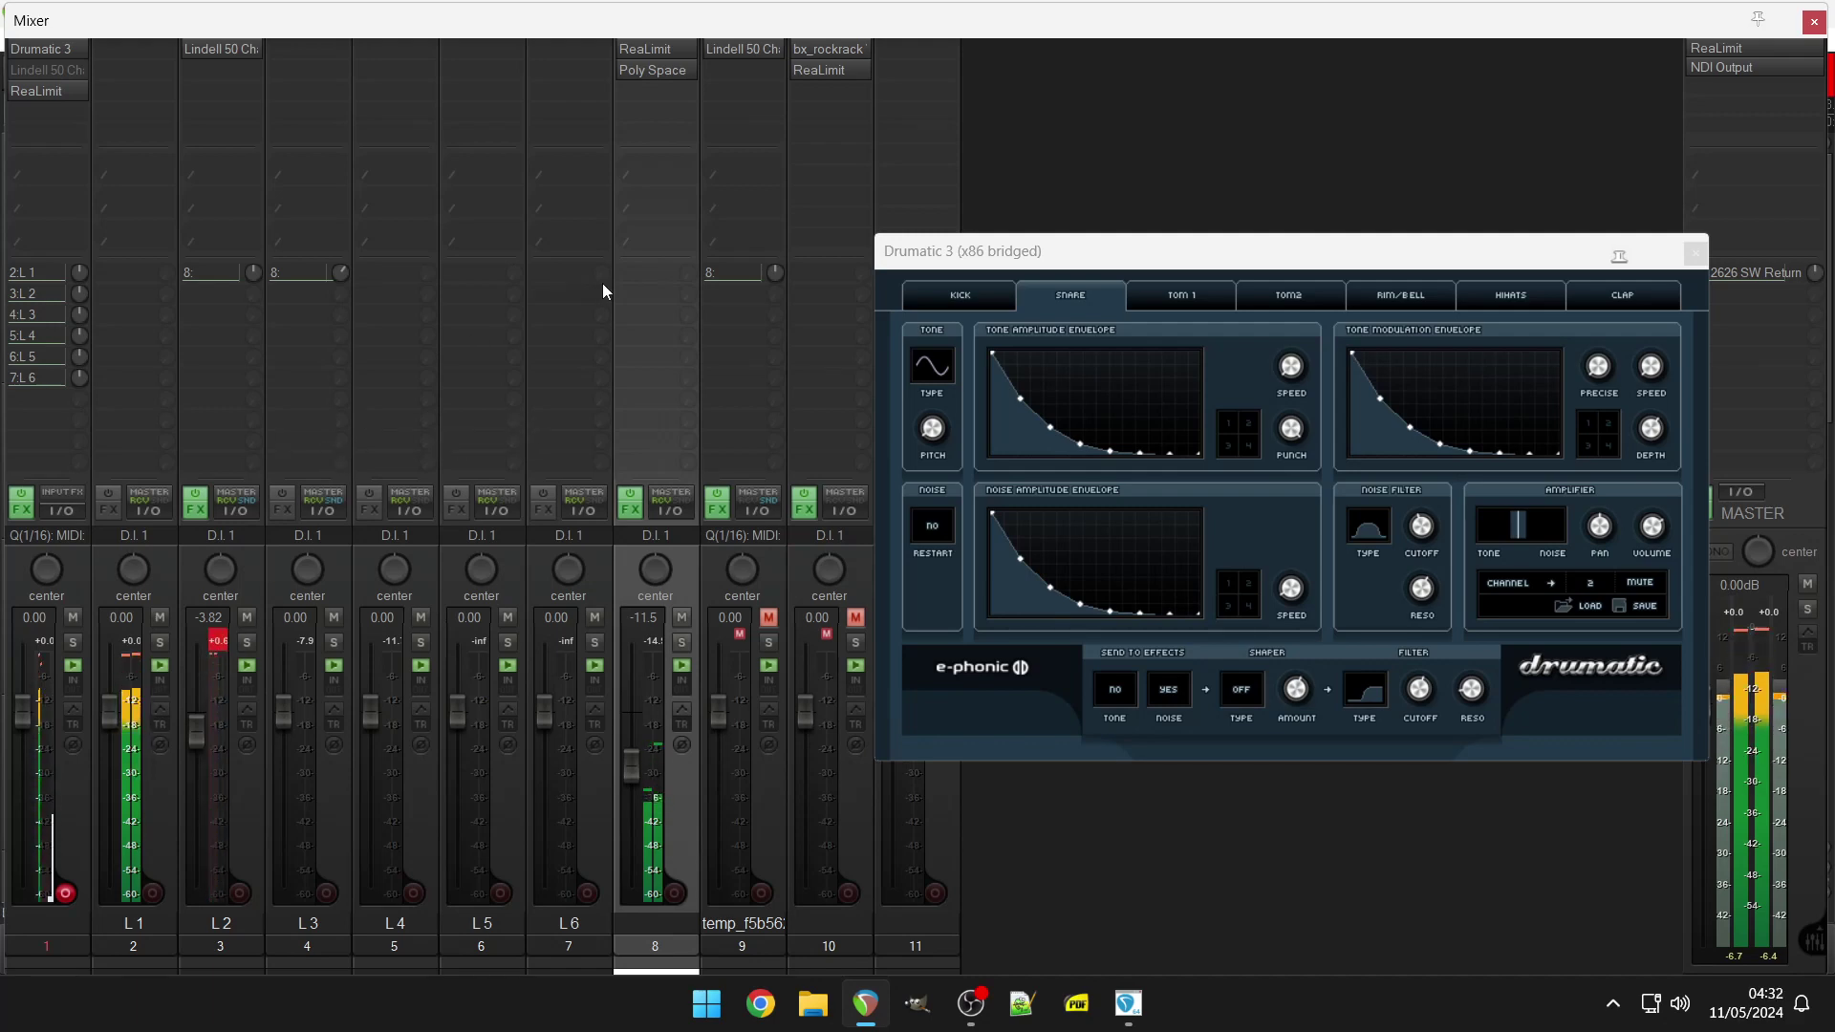
Examine the synthesis settings of the Tom 1, Tom 2, Rim/Bell, Hihats and Kick sounds in Drumatic 3.
click(1196, 302)
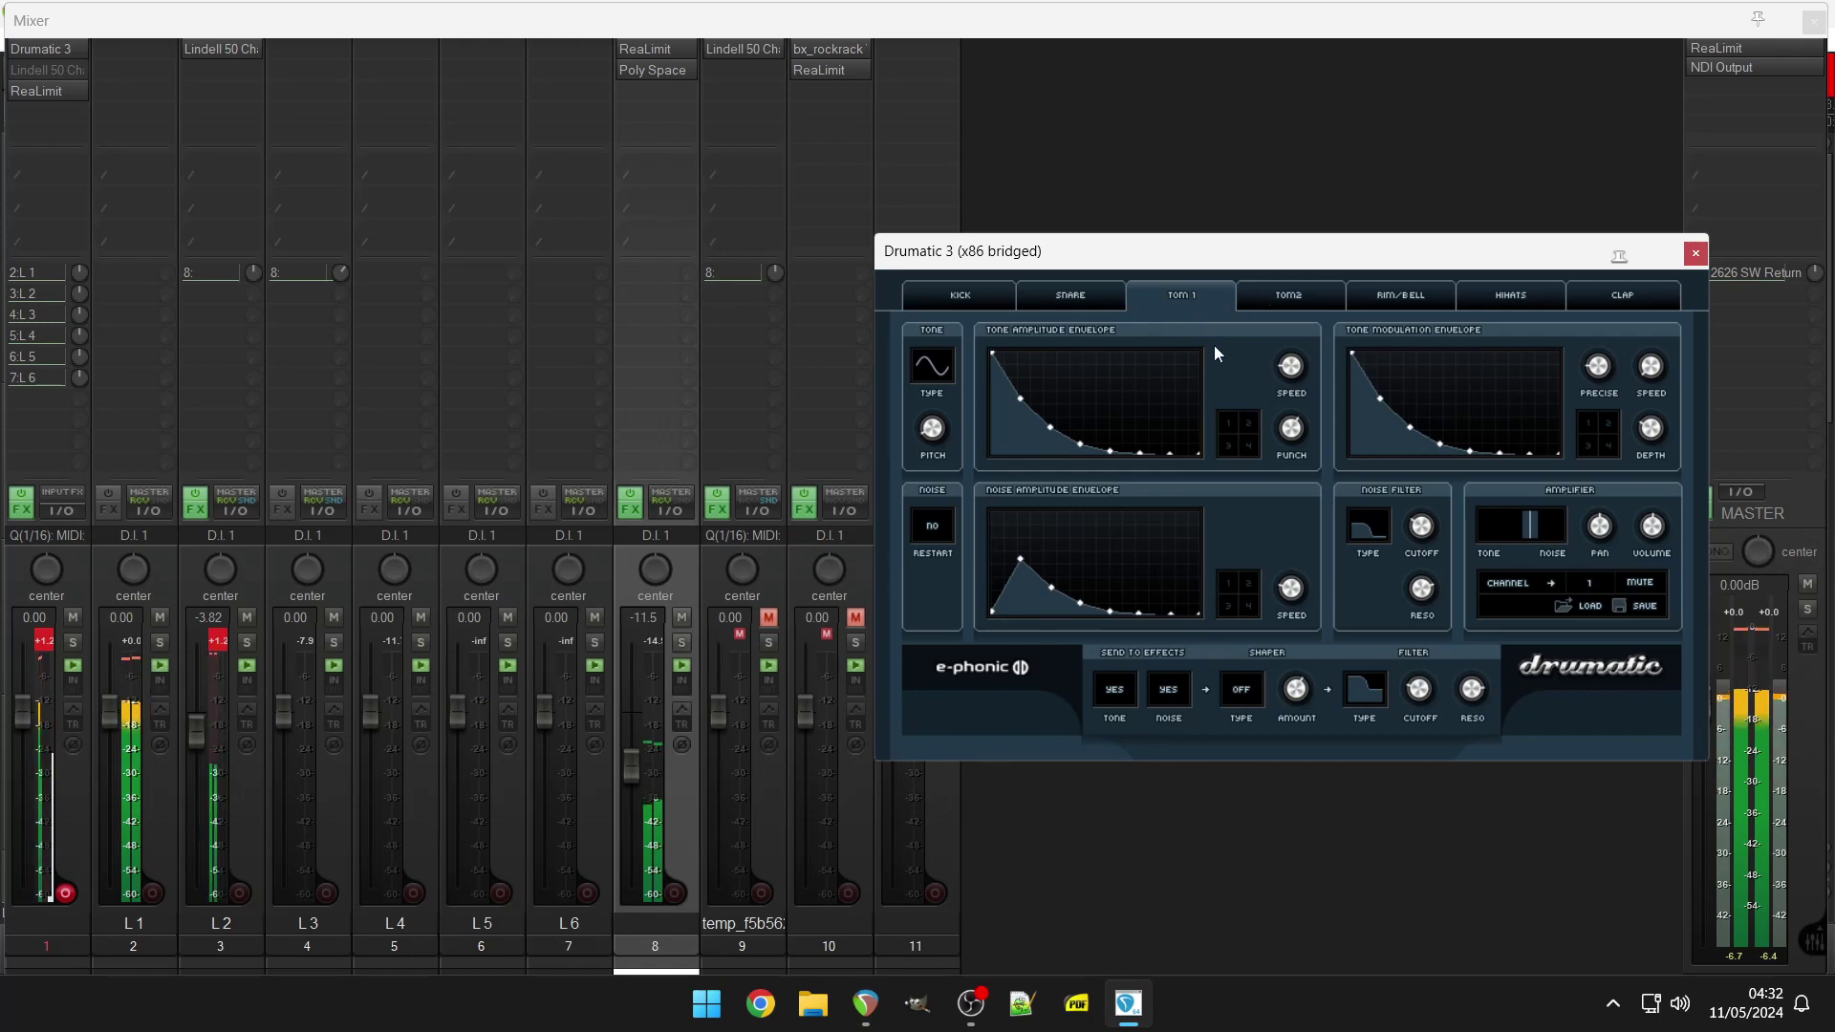
click(1288, 297)
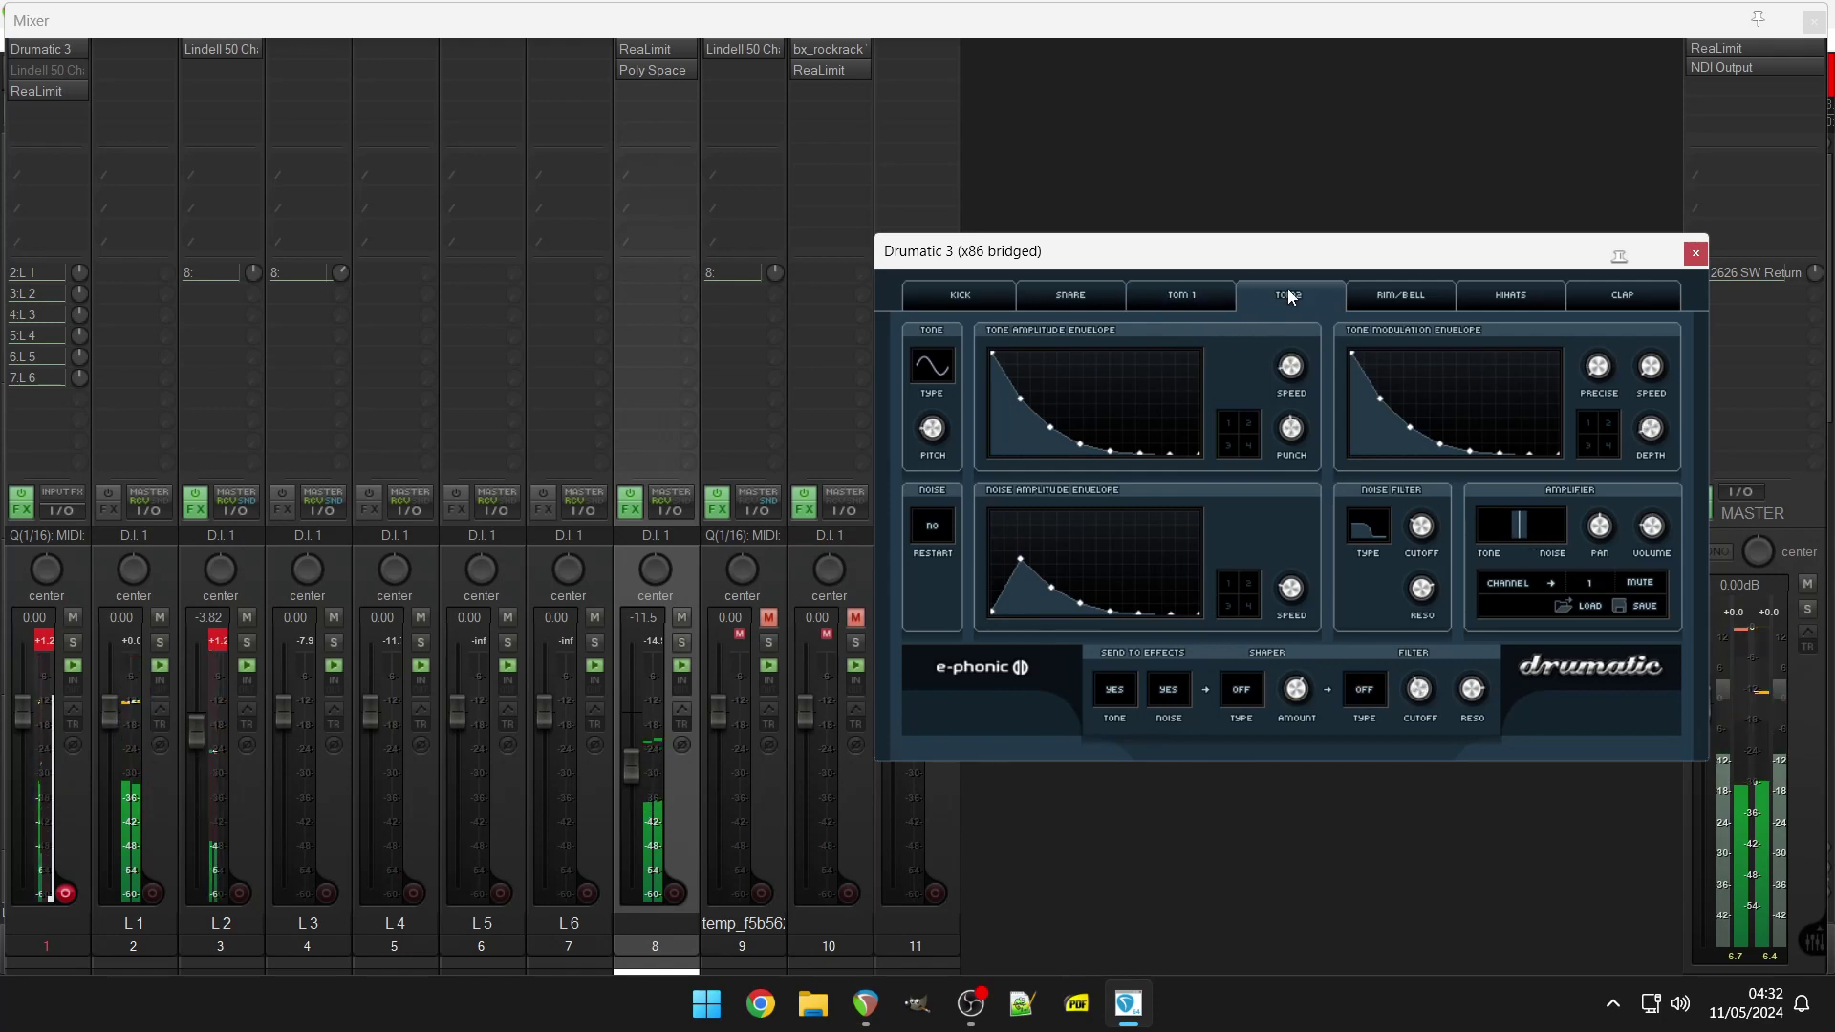
click(1367, 304)
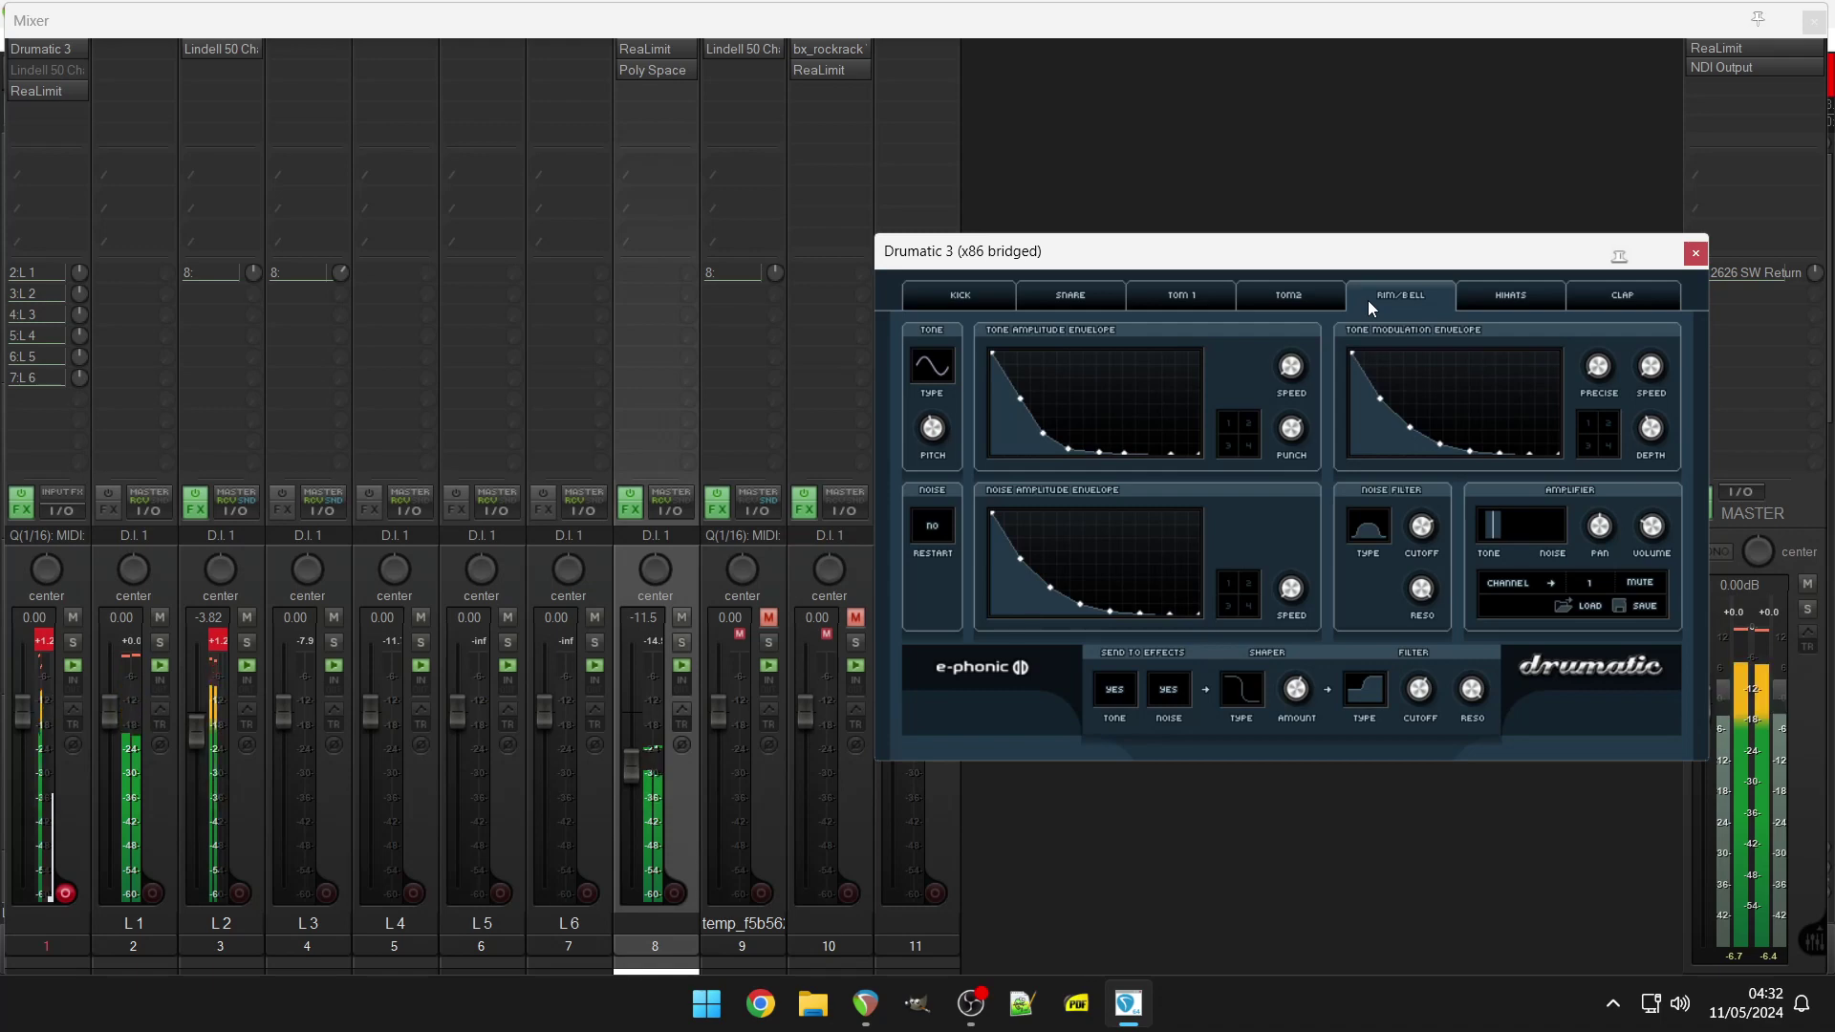
click(1476, 295)
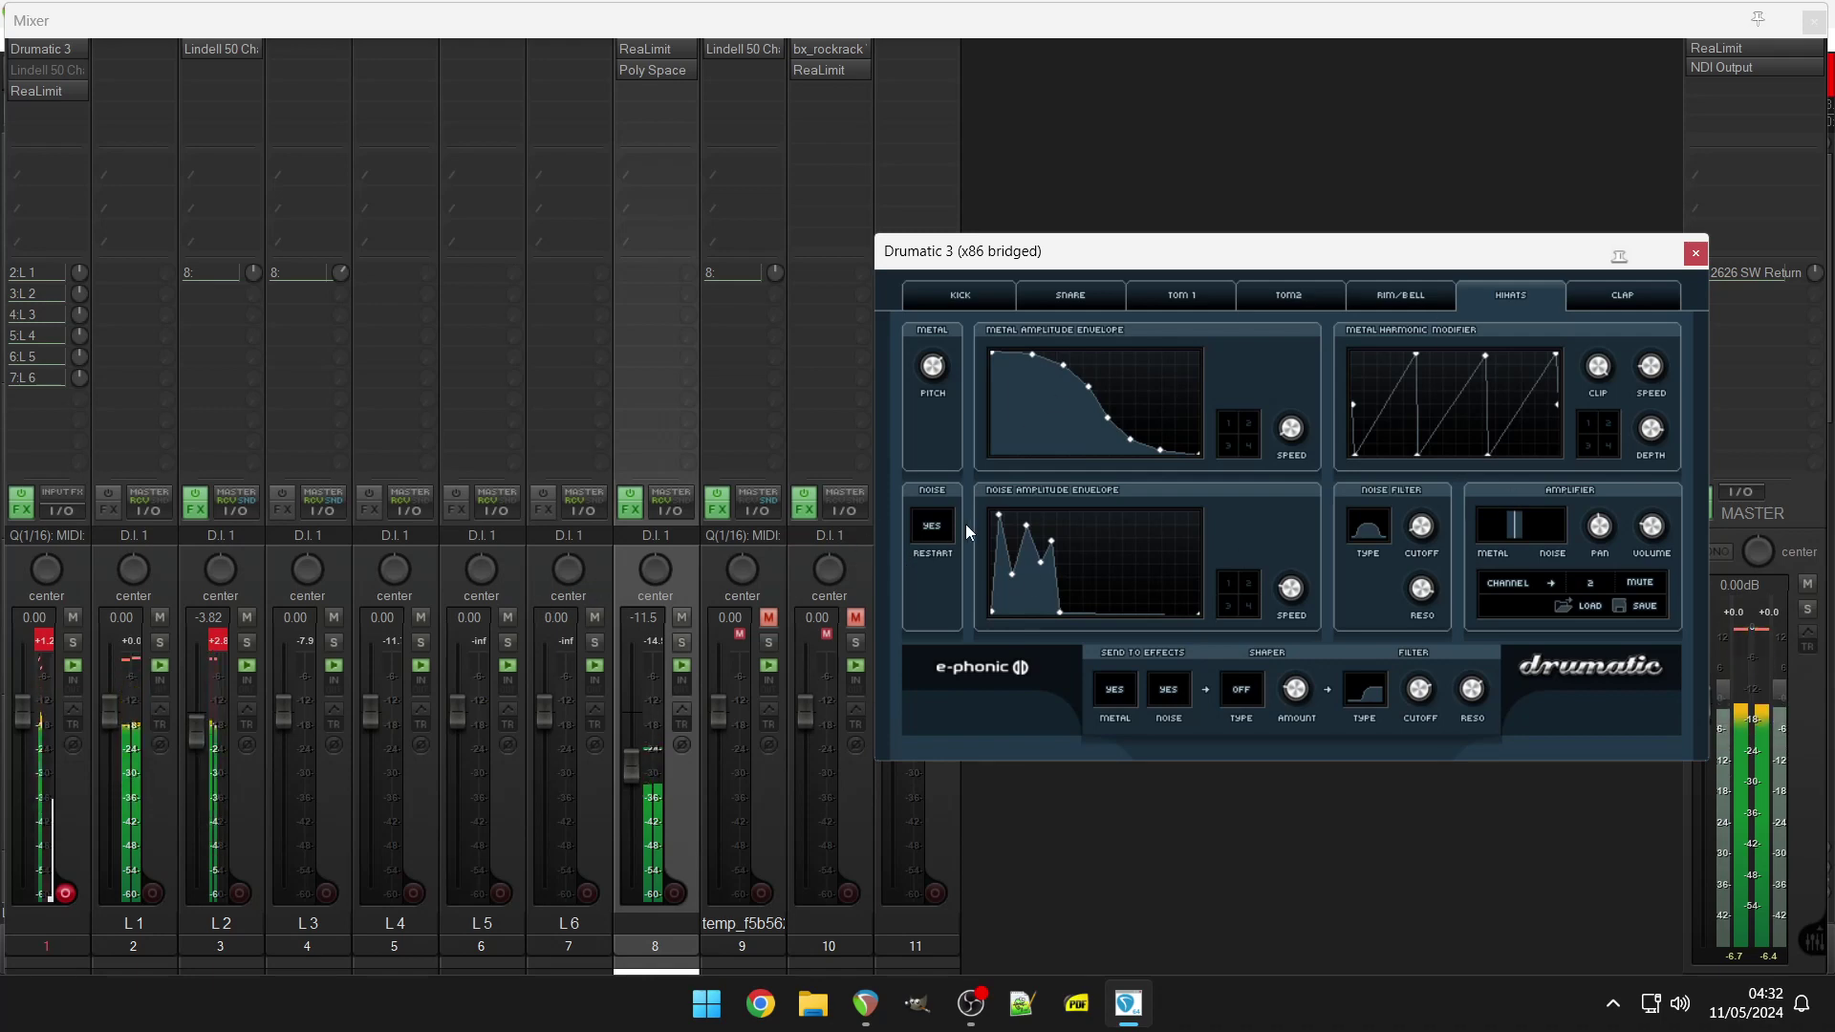
click(1287, 302)
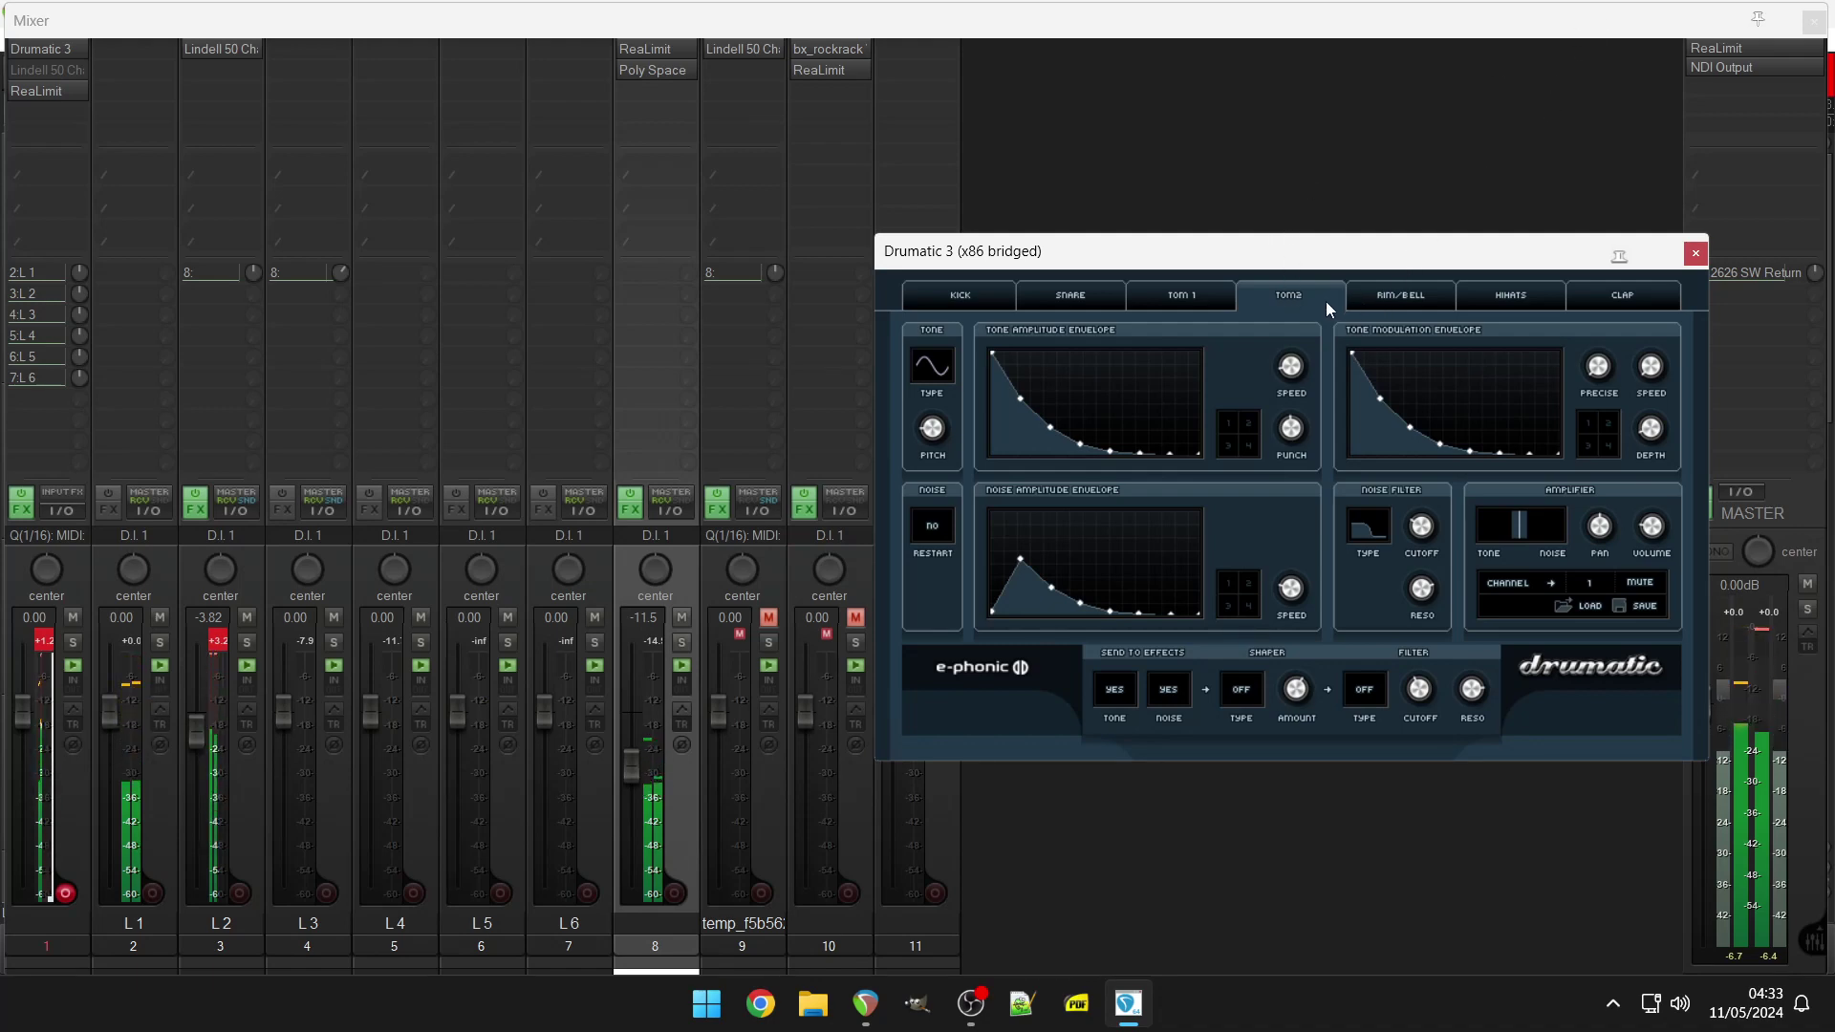
click(1181, 296)
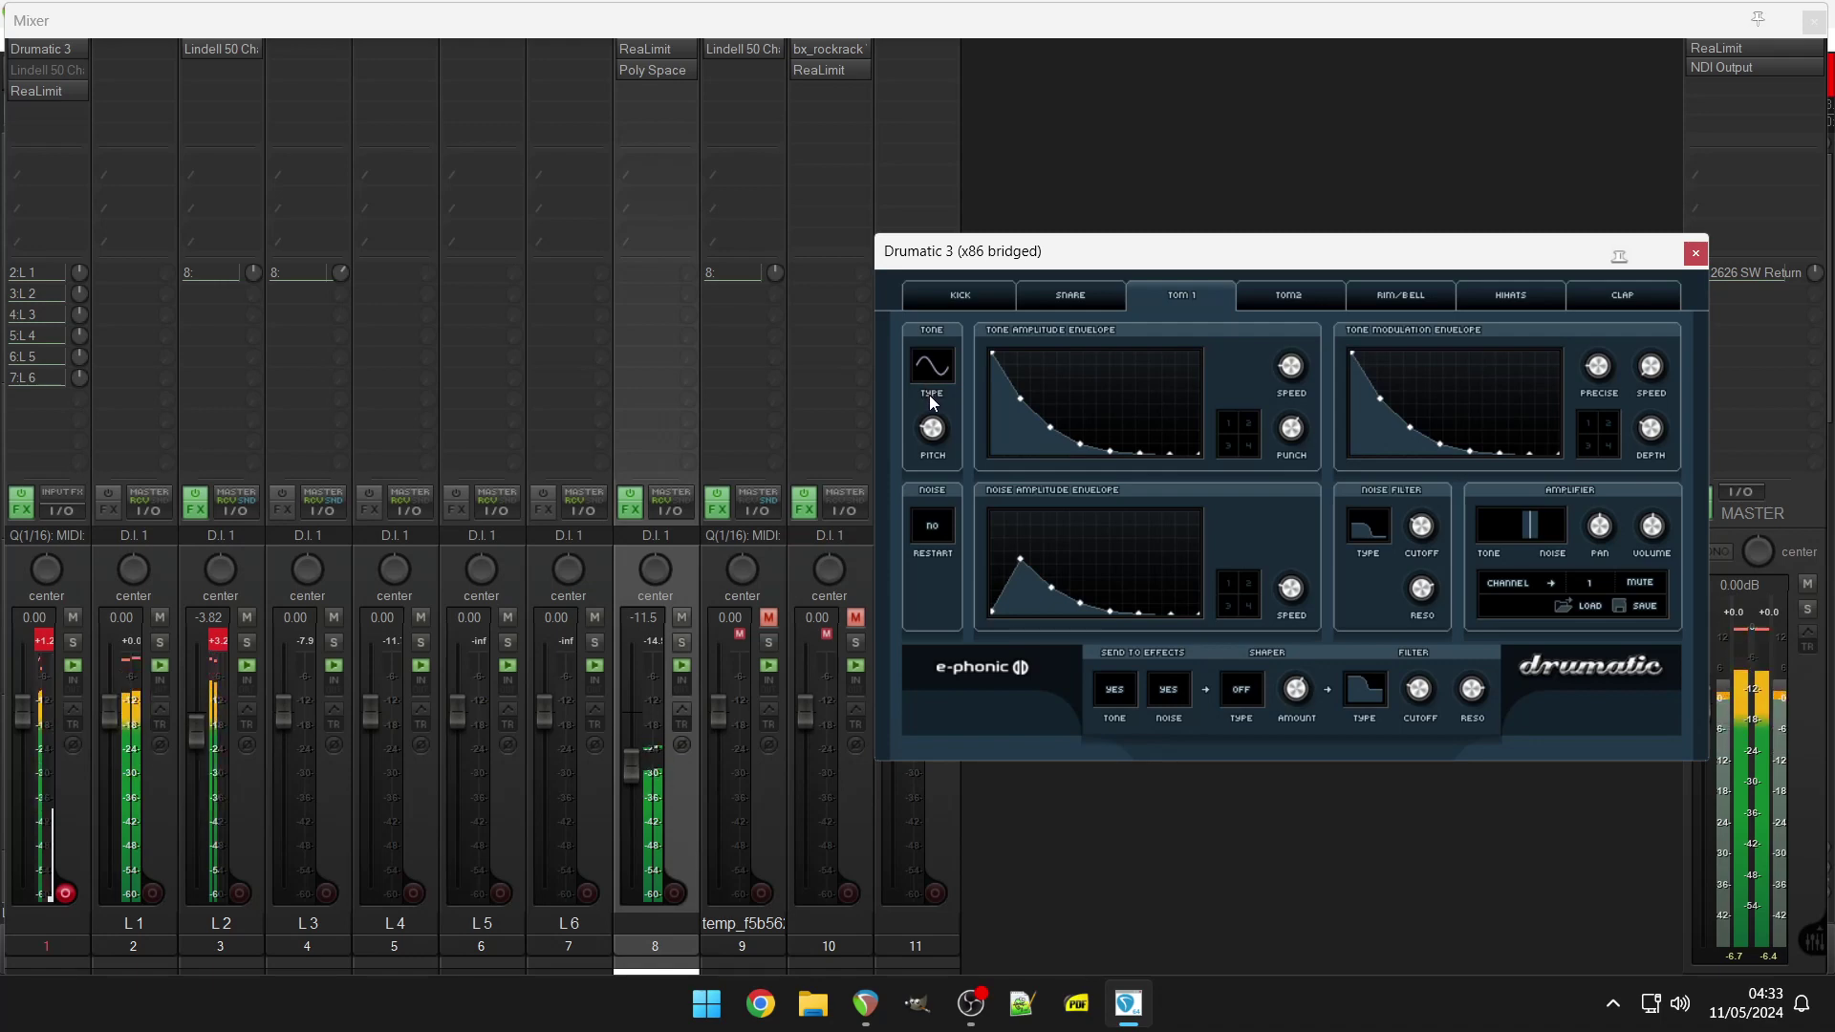
click(966, 298)
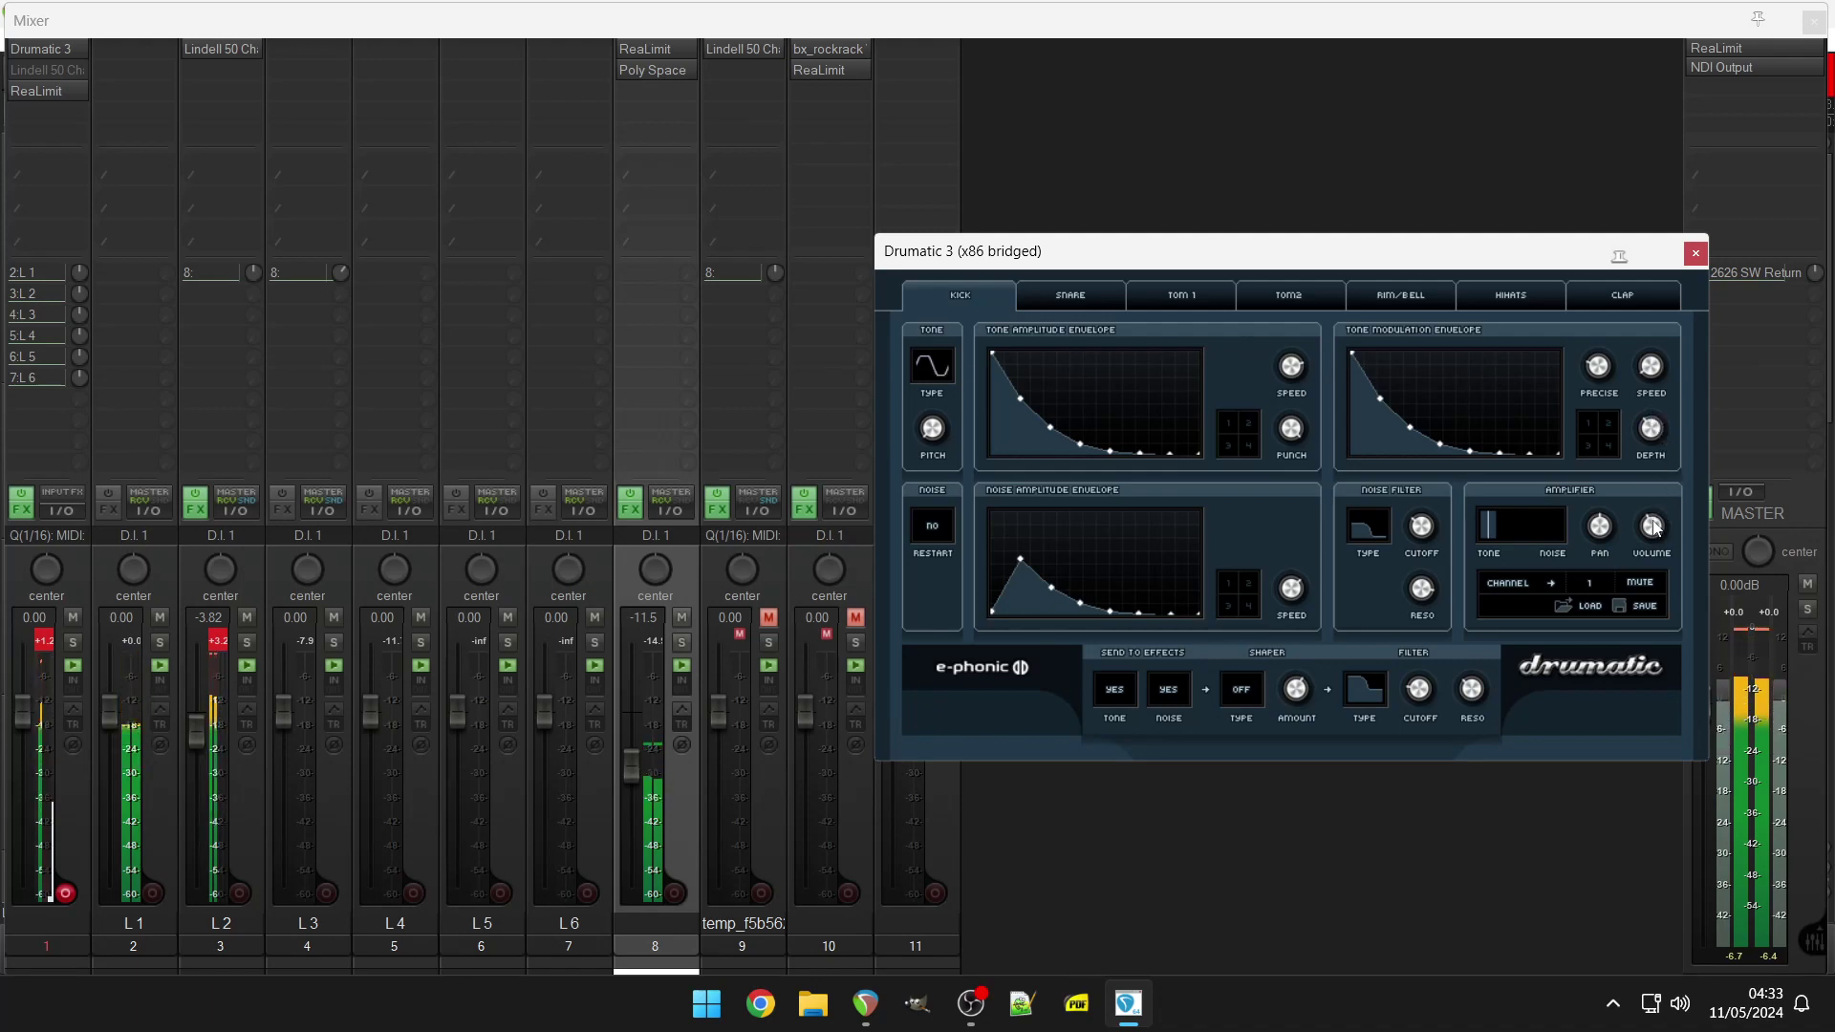
Examine the Hihats and Clap settings, including the clap's mute option, and recheck Rim/Bell and Tom 2.
click(1497, 300)
click(1602, 293)
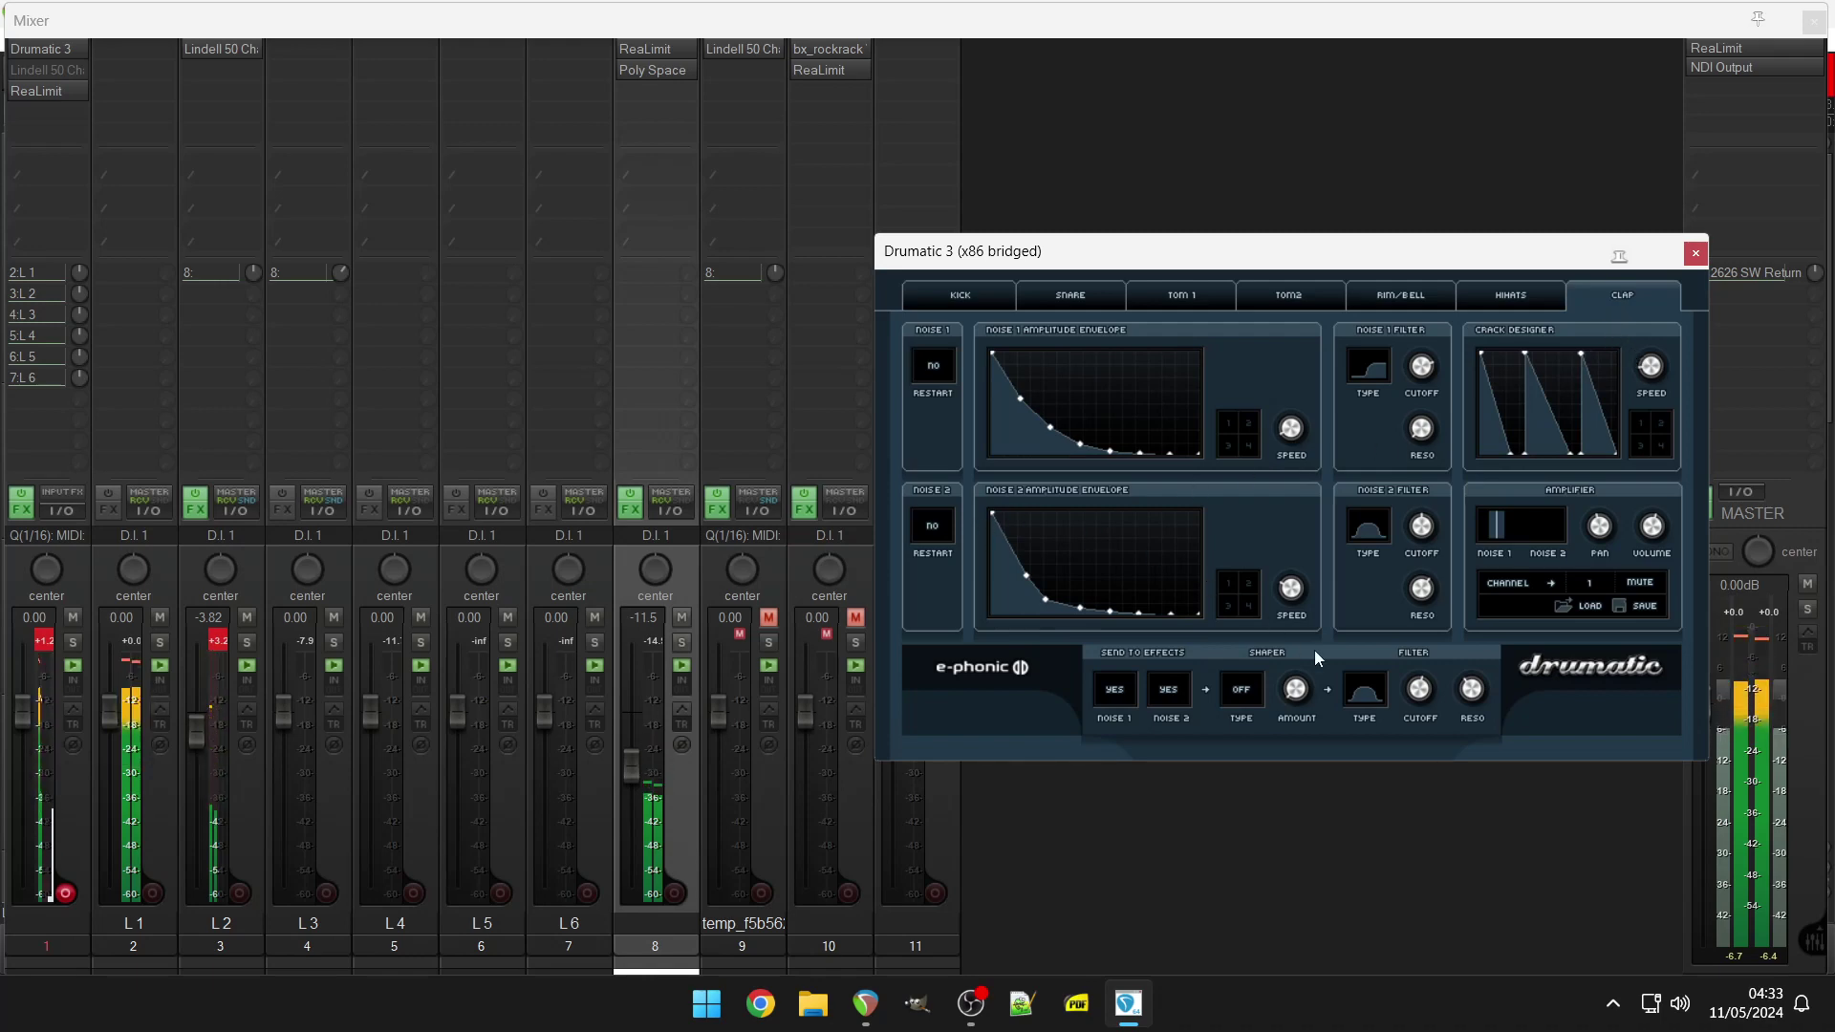
click(1643, 581)
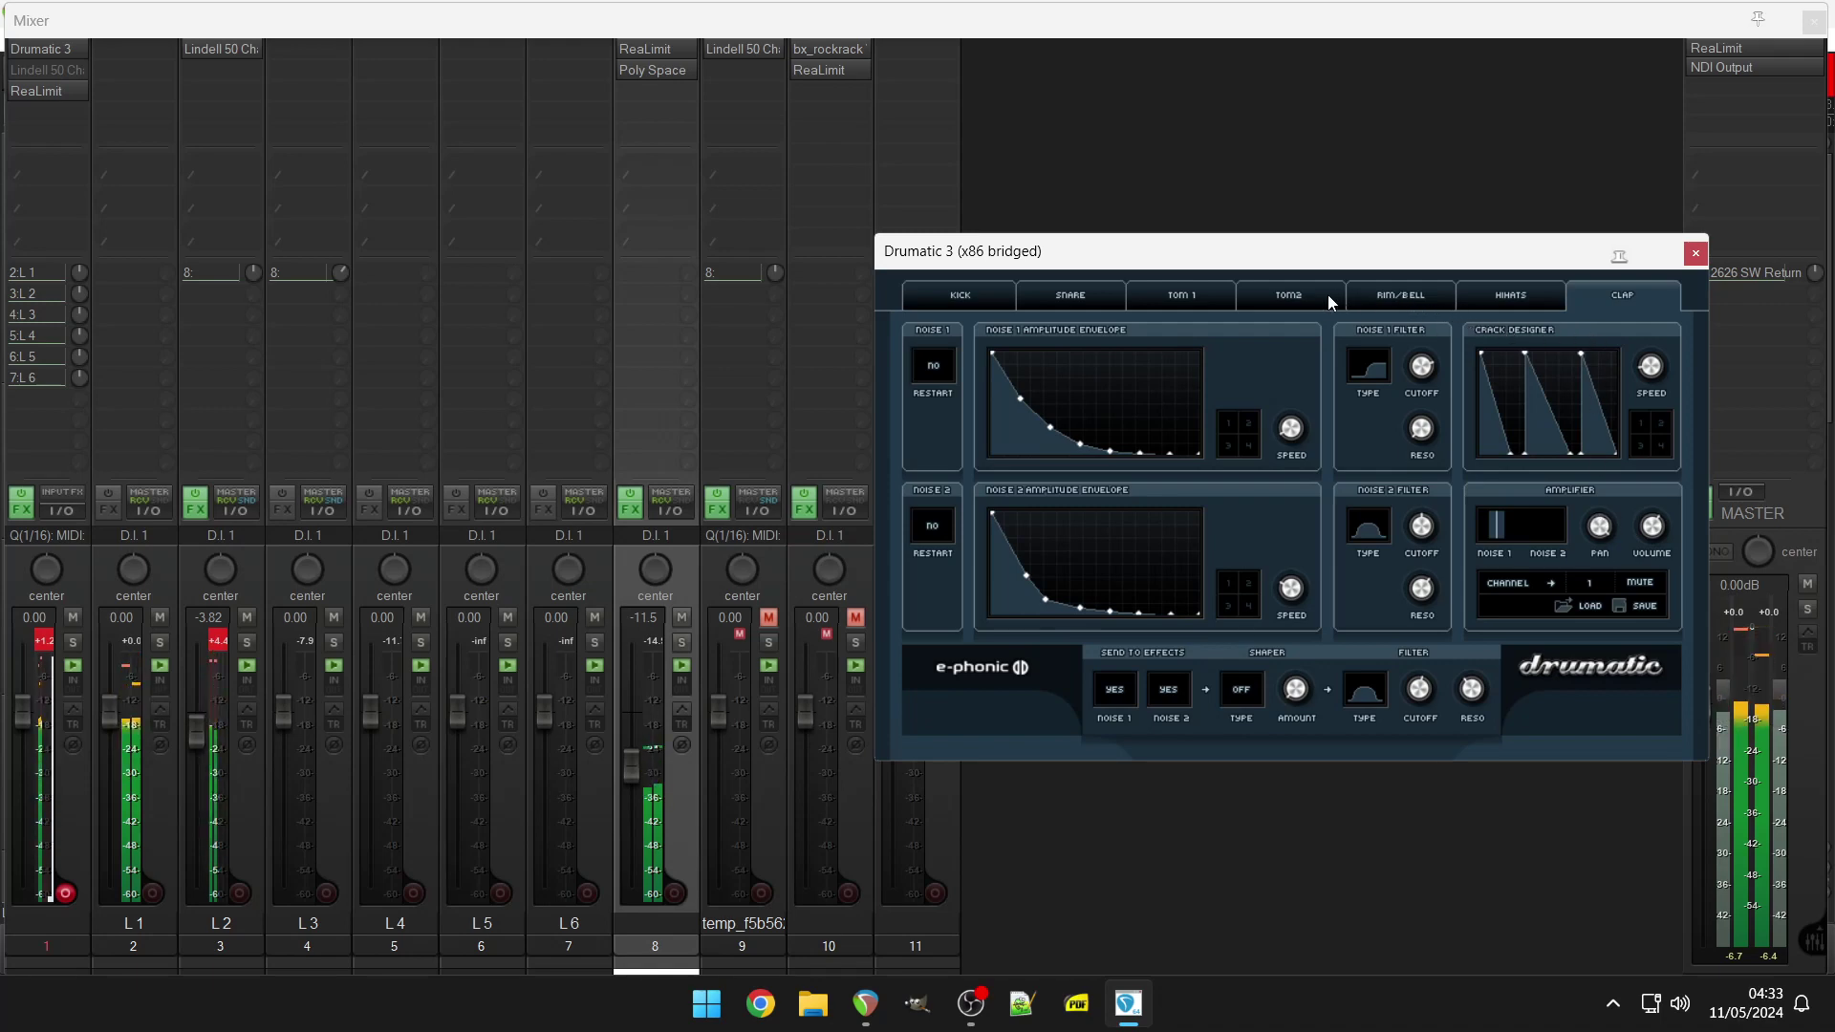
click(1400, 296)
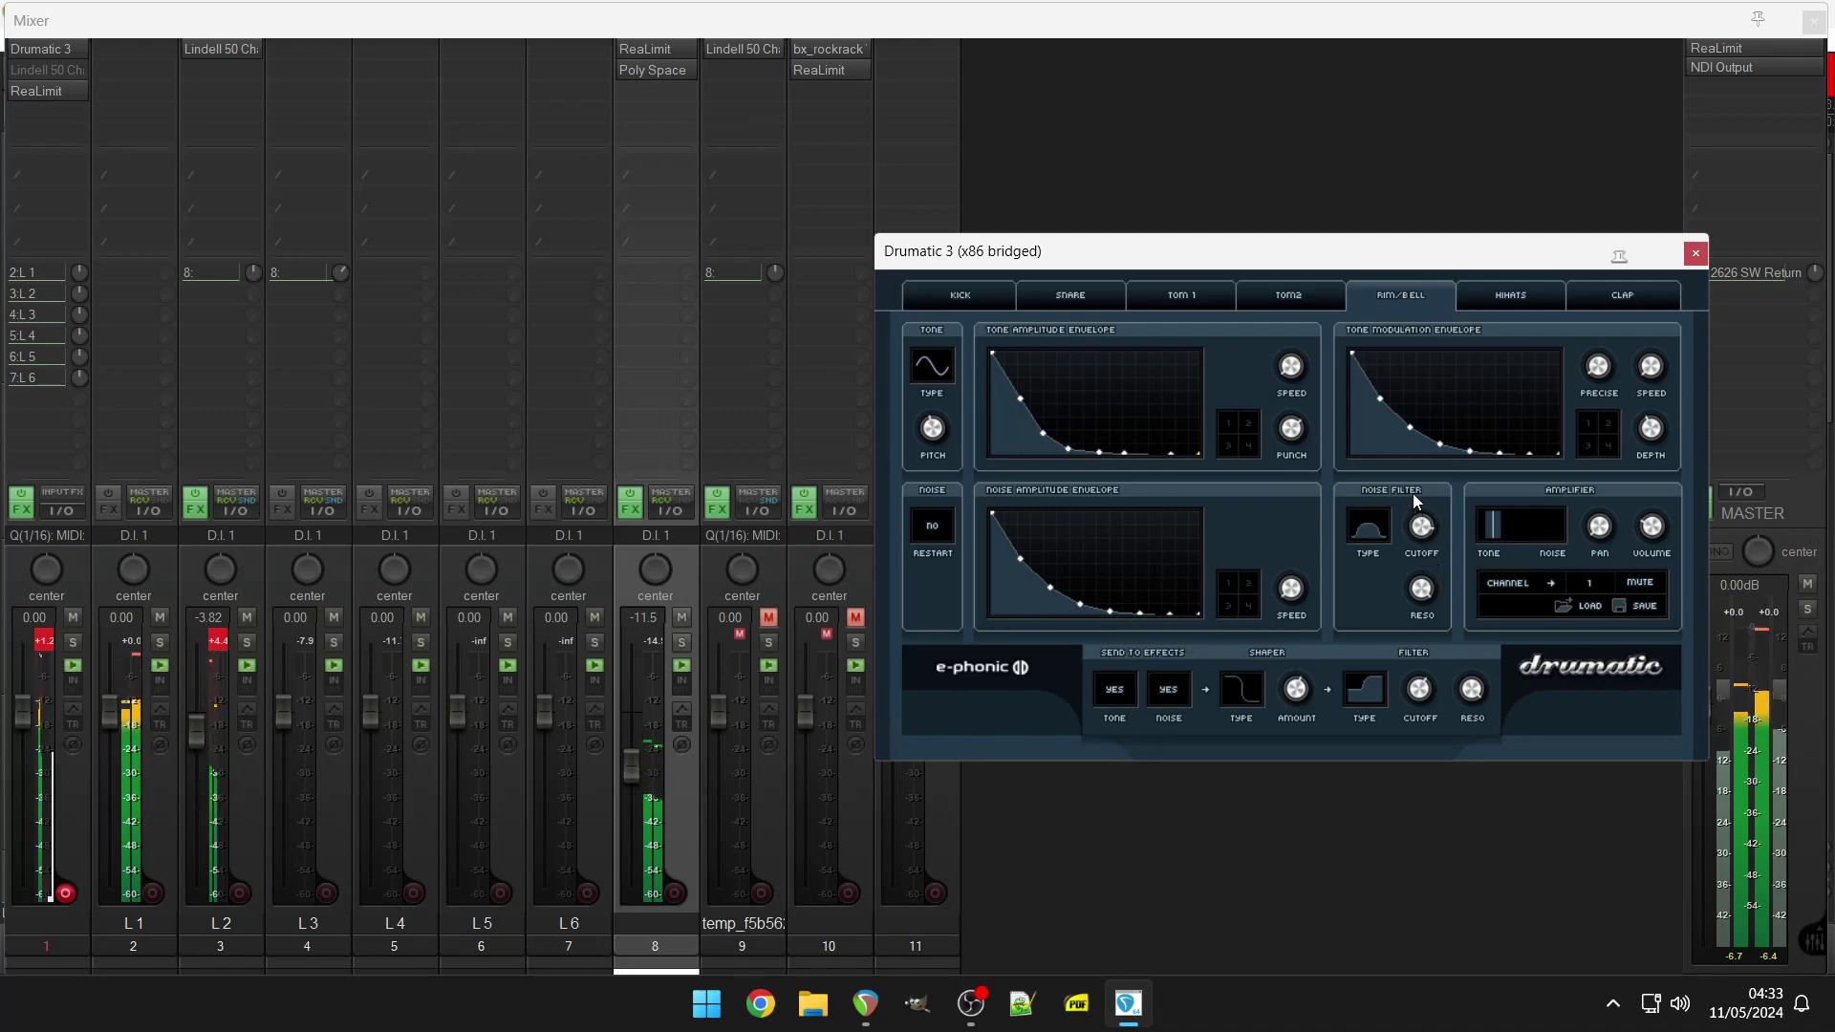
click(1285, 300)
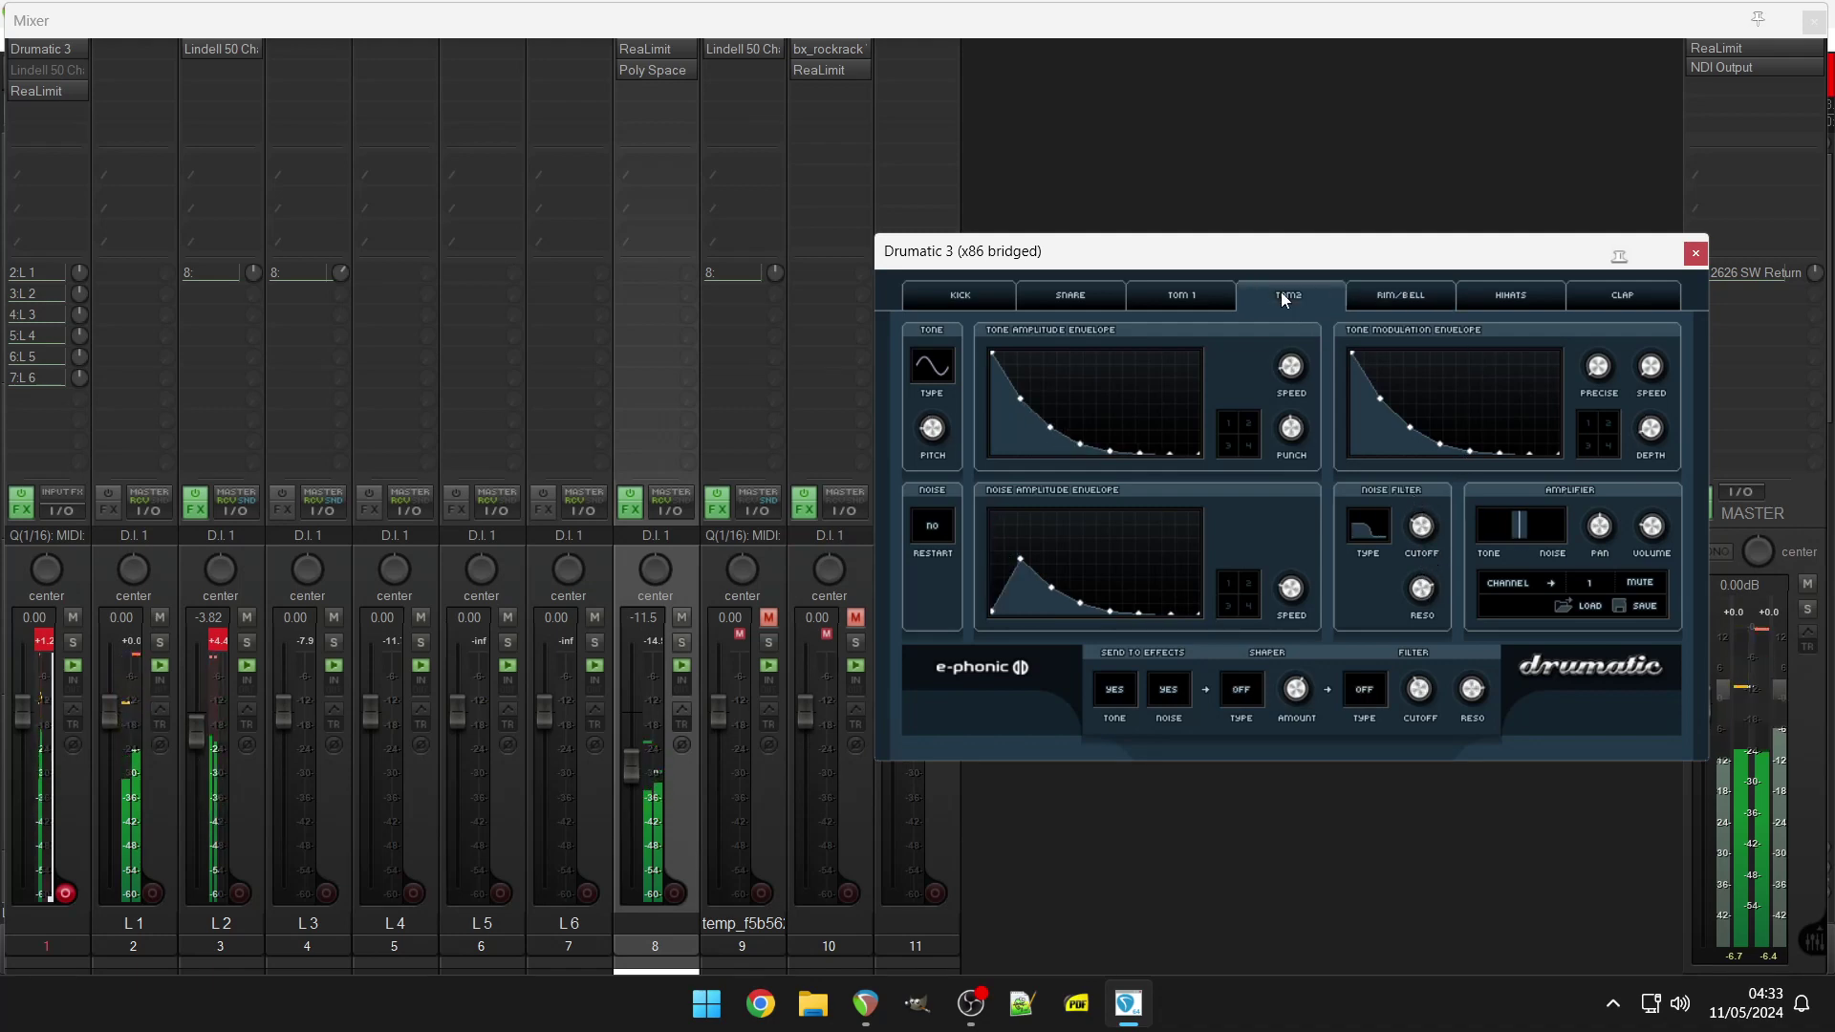
click(1491, 307)
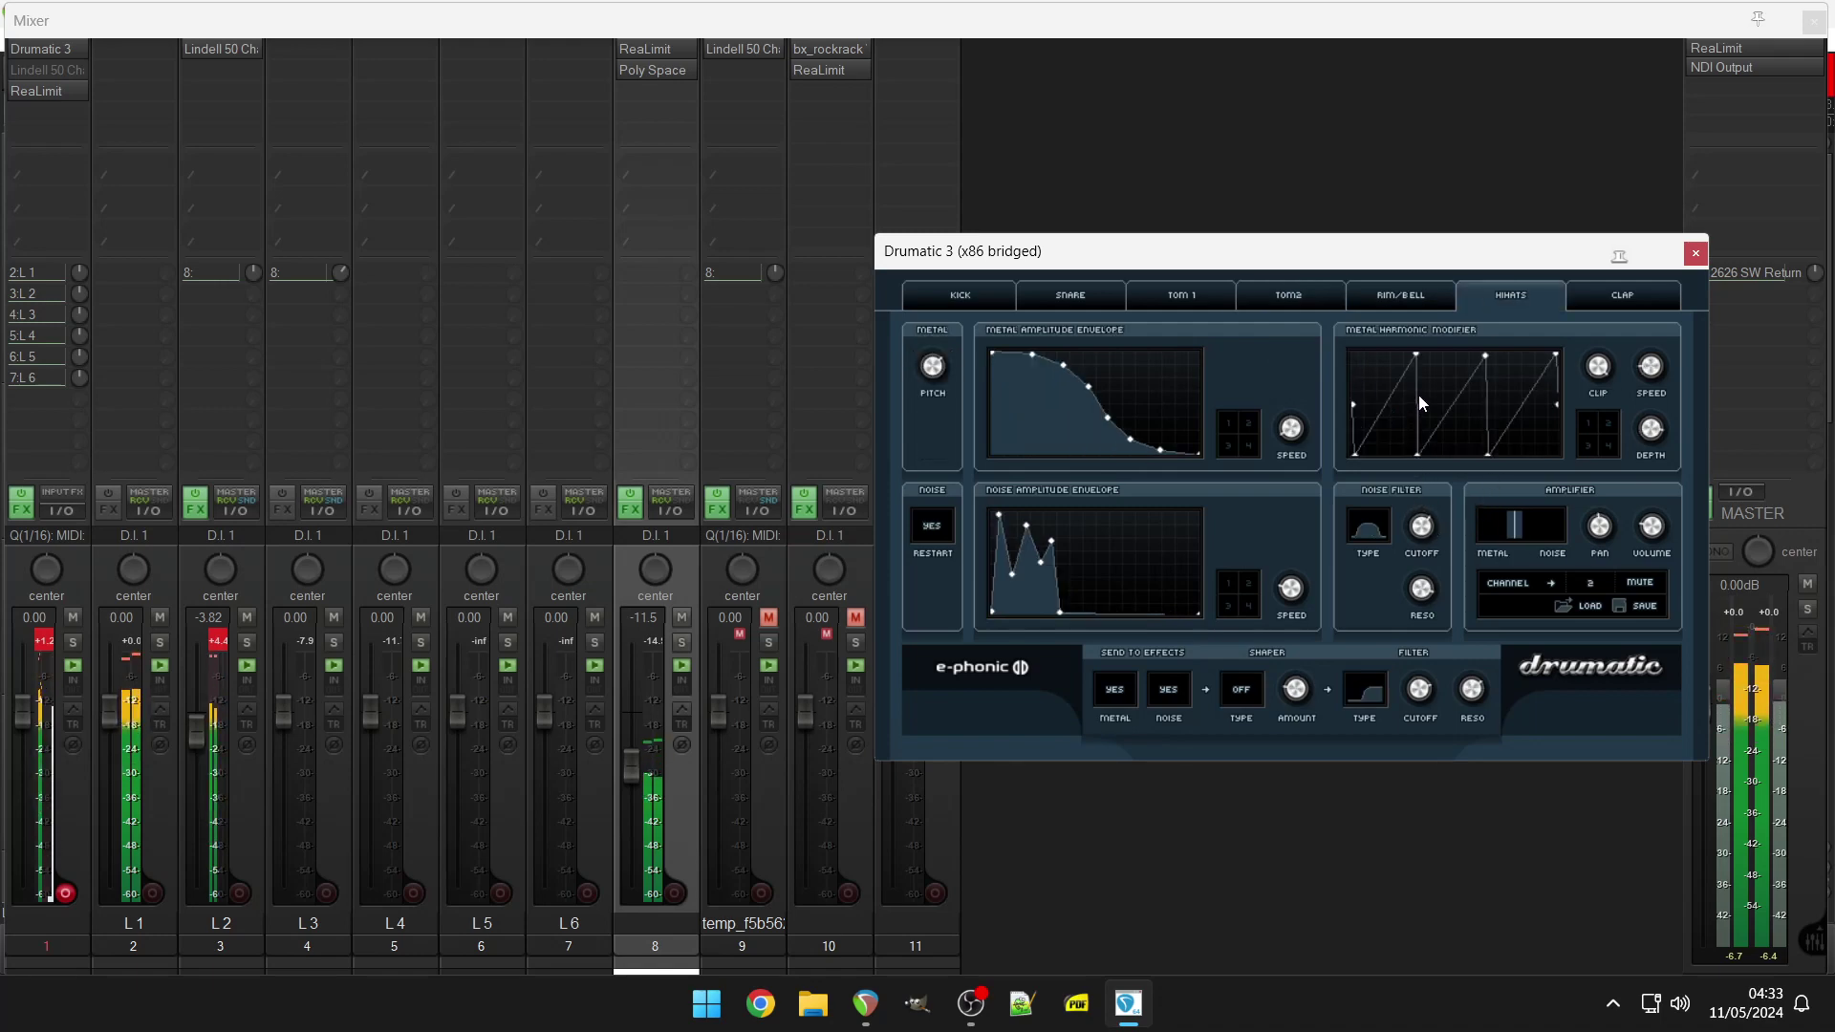
click(1403, 300)
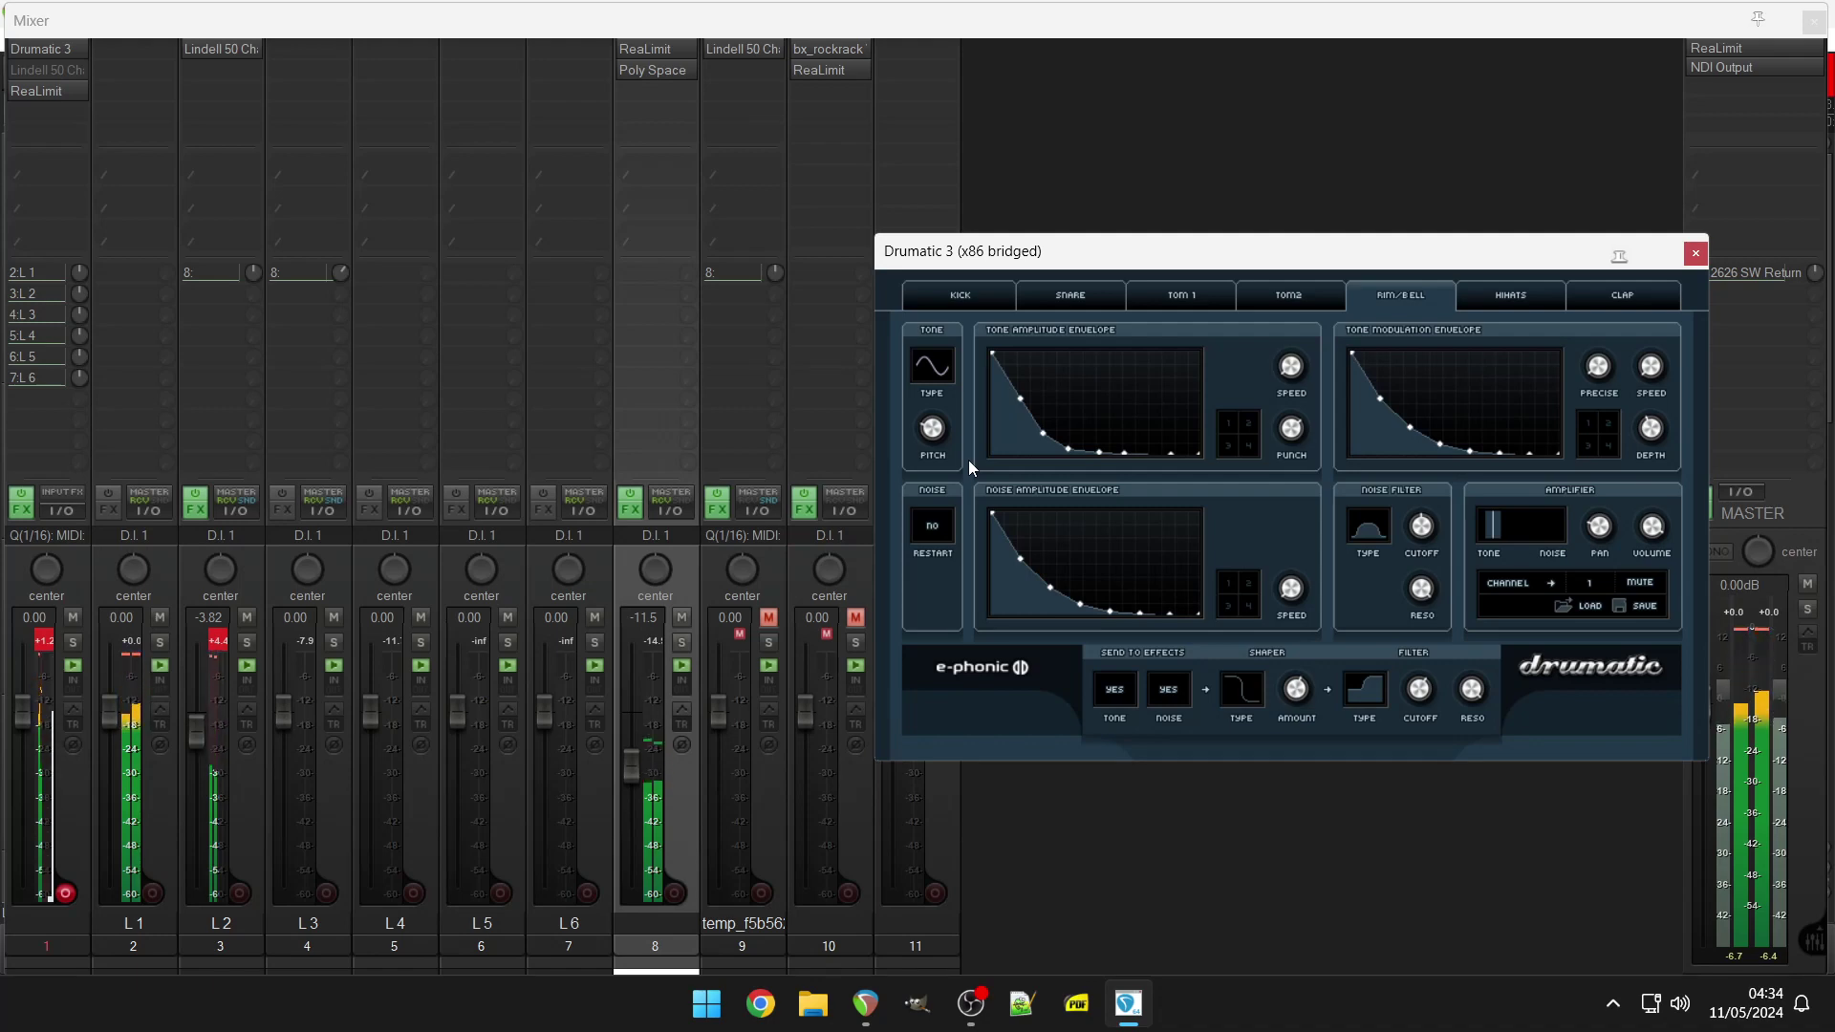
Close the mixer and Poly Space windows and delete the recorded notes above the C2 row in the MIDI take.
click(1813, 23)
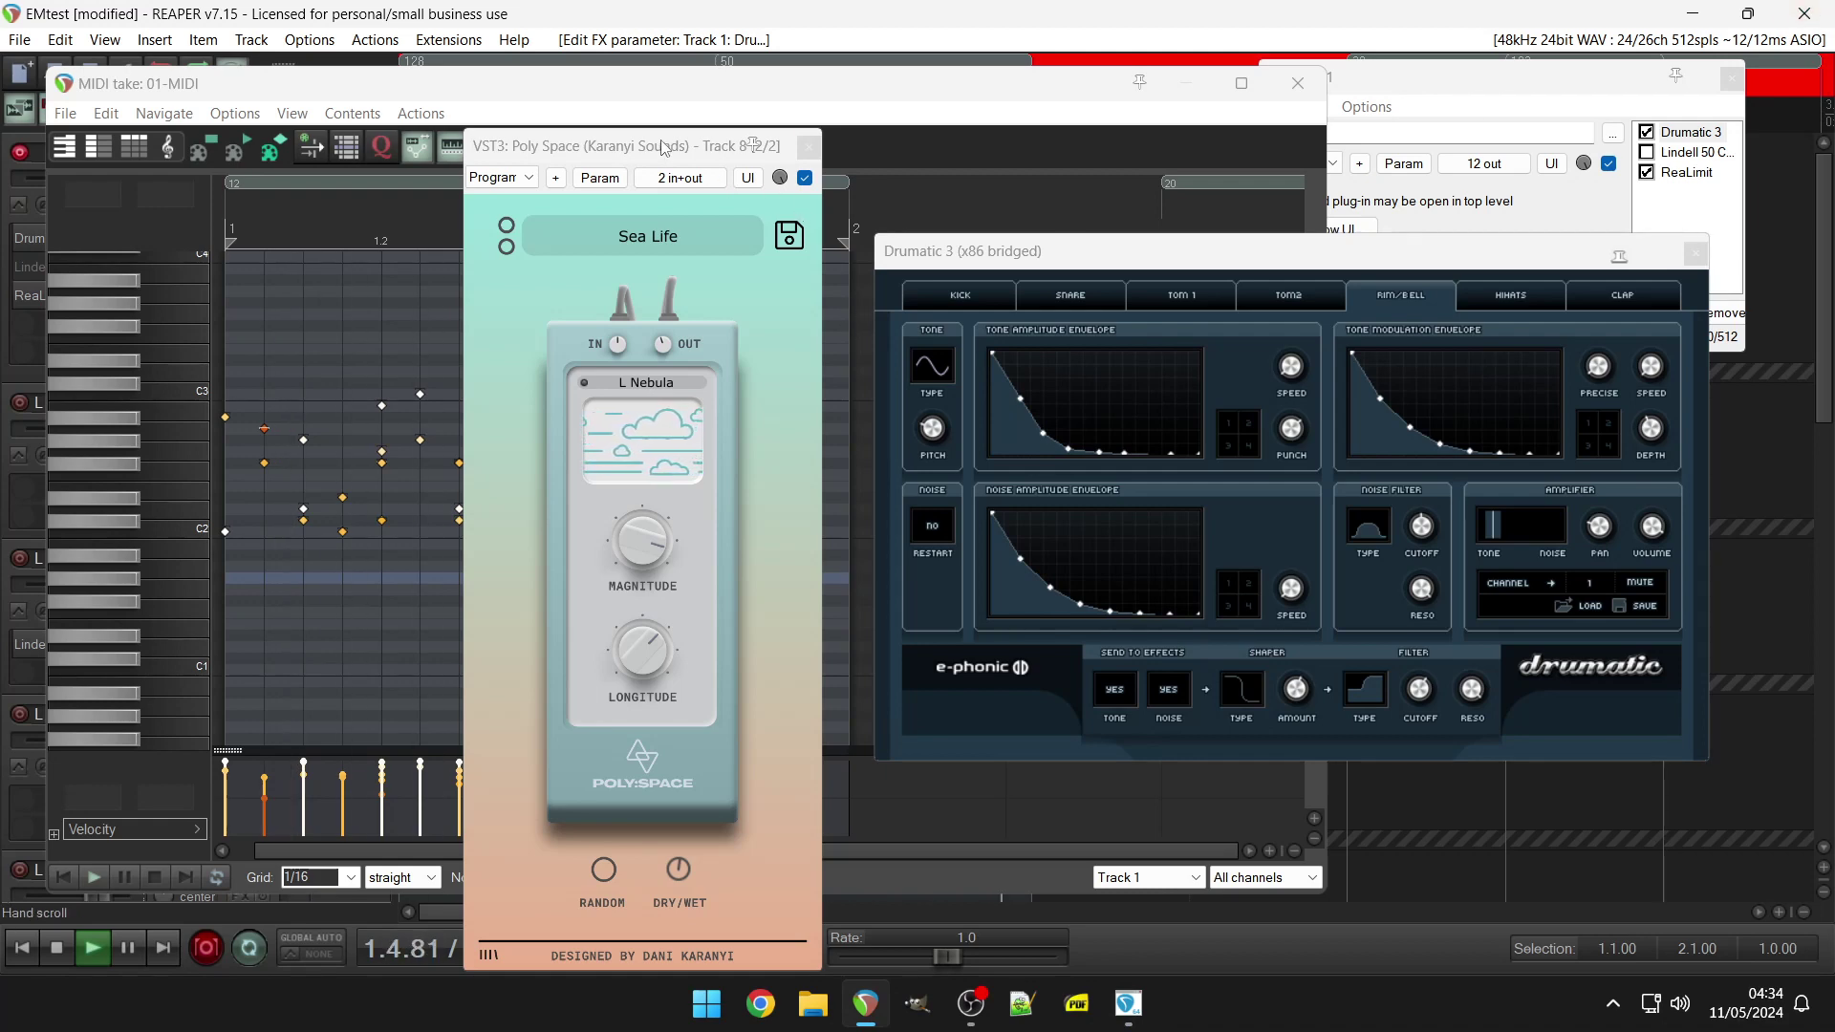
mouse_move(662, 153)
mouse_down()
mouse_move(1336, 187)
mouse_move(1083, 187)
mouse_move(722, 105)
mouse_move(696, 141)
mouse_up()
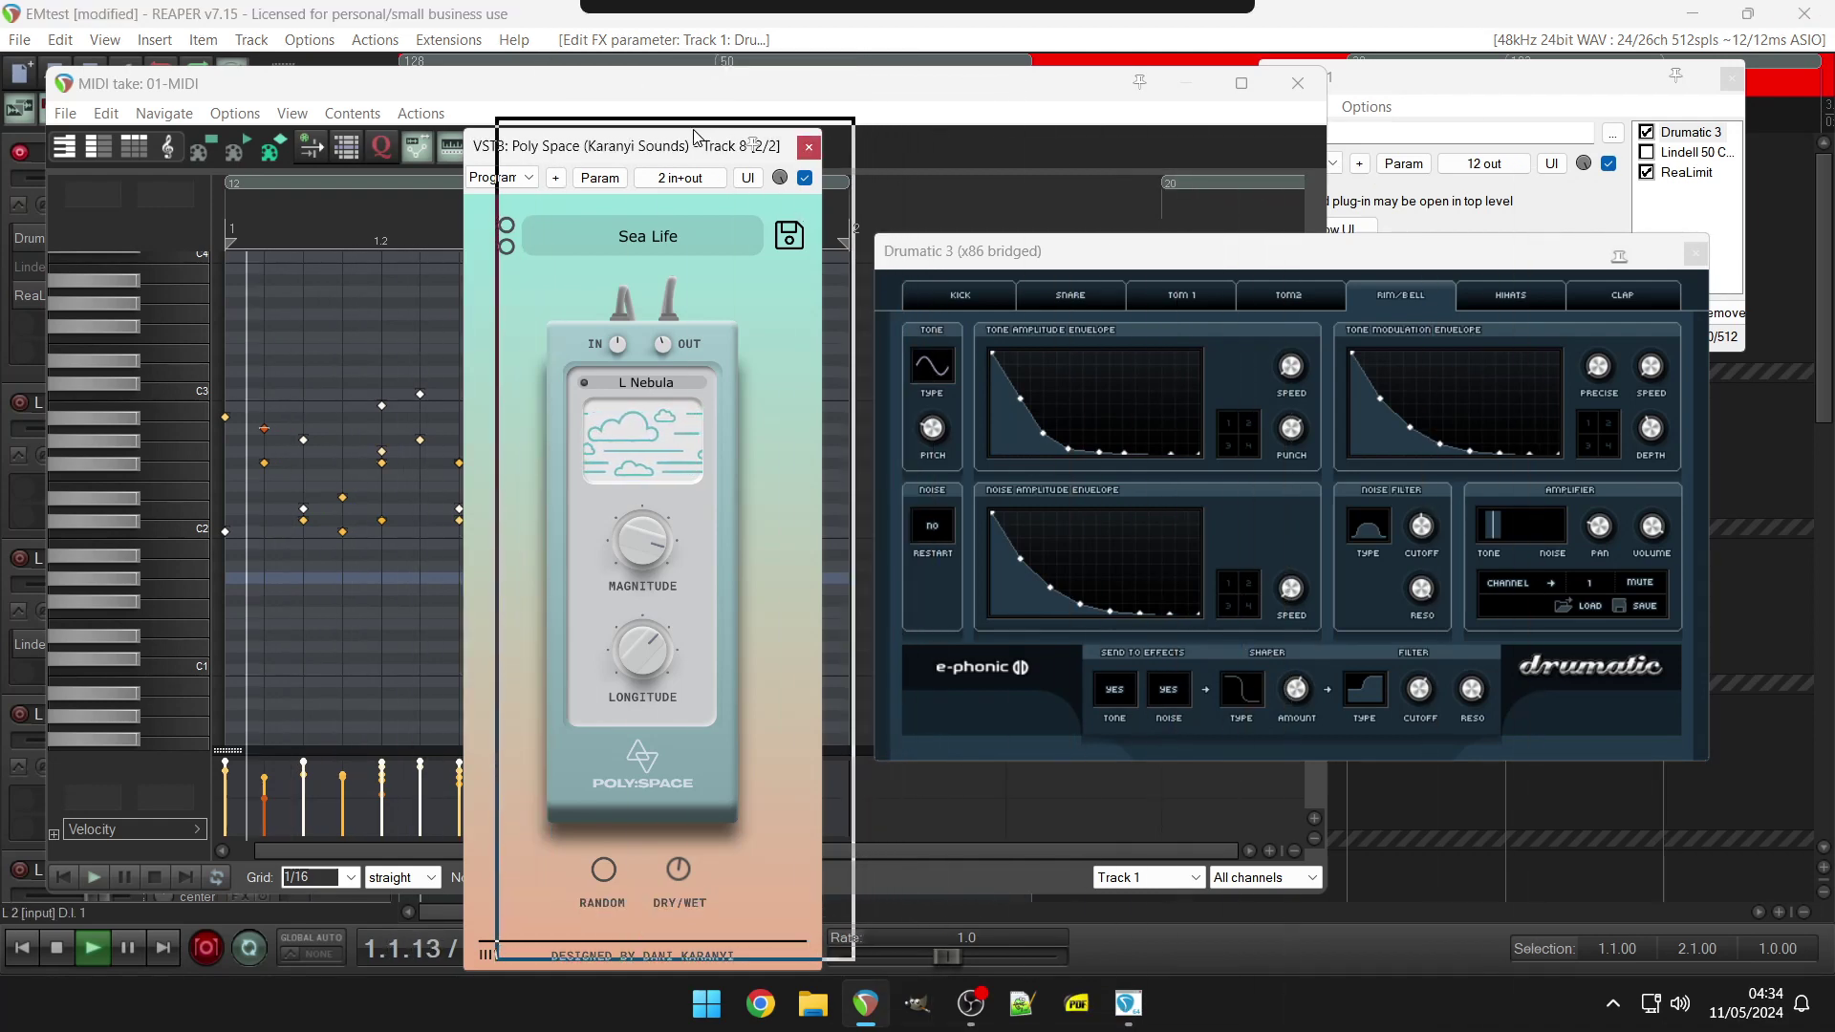
click(839, 137)
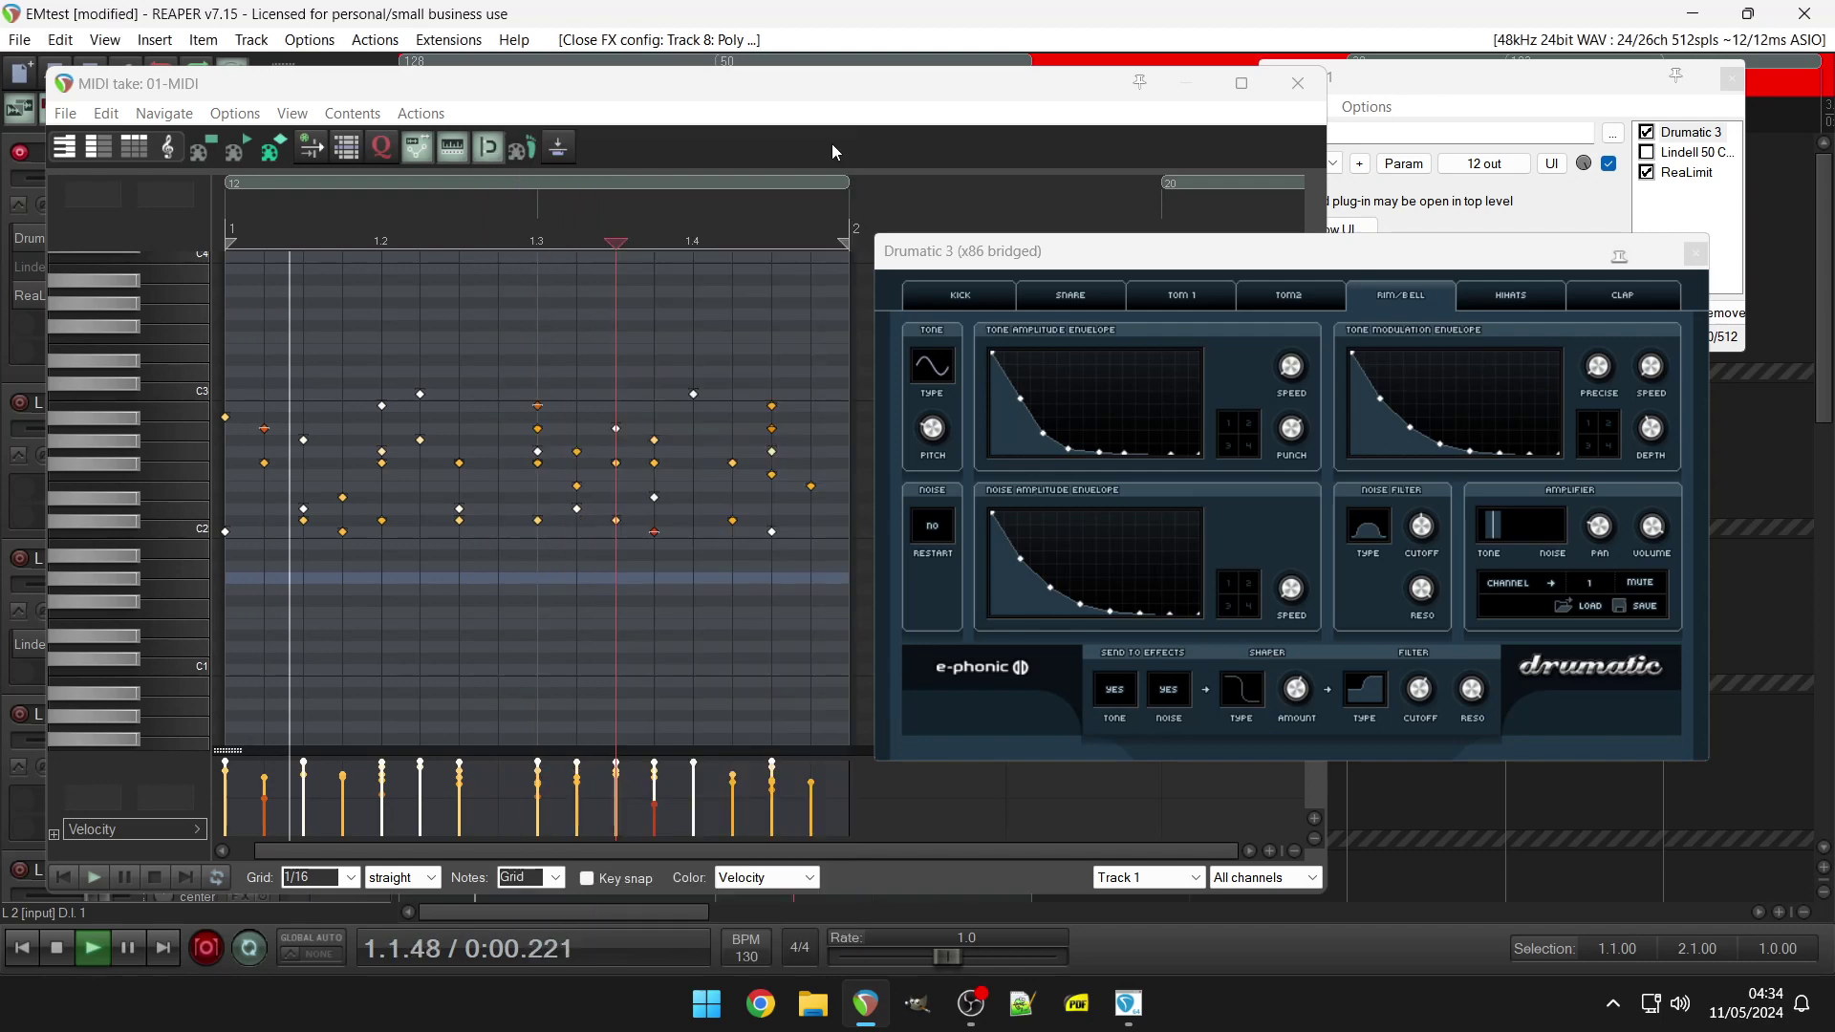
drag(831, 374, 180, 520)
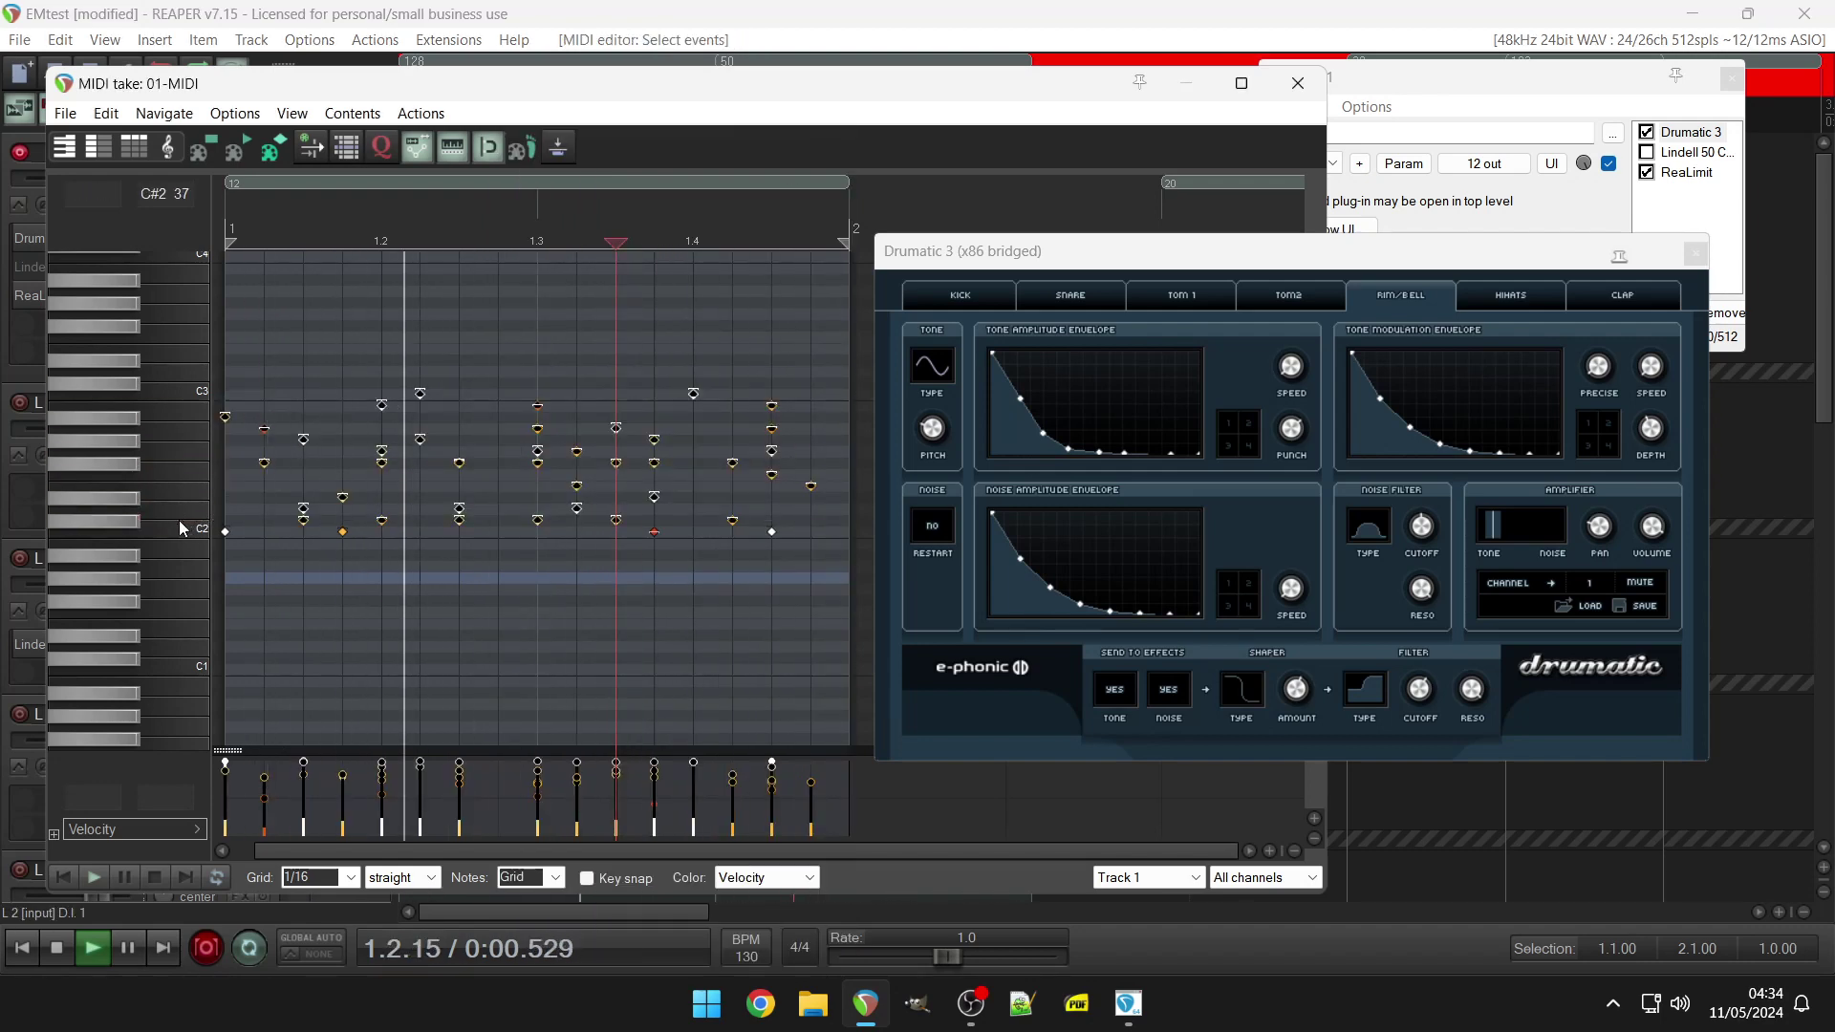
key(Delete)
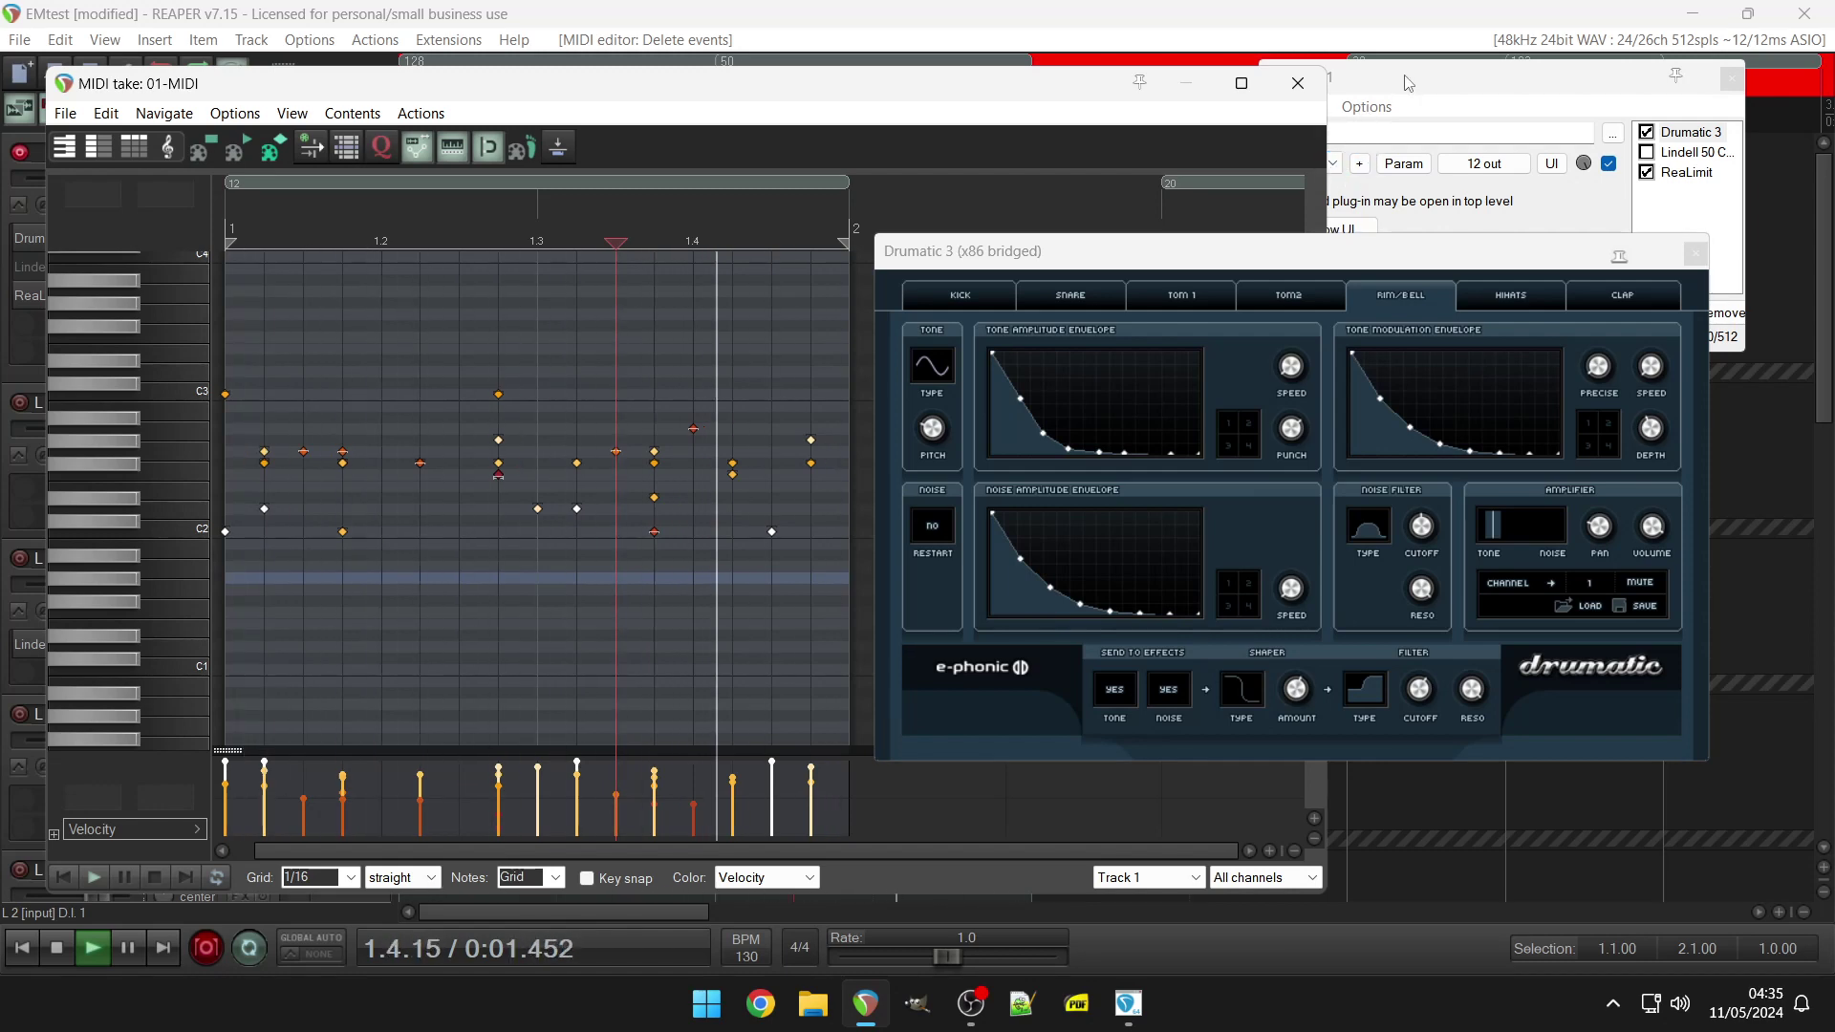
Load the Rap Kit preset in Drumatic 3 on track 1.
click(1306, 163)
click(1306, 163)
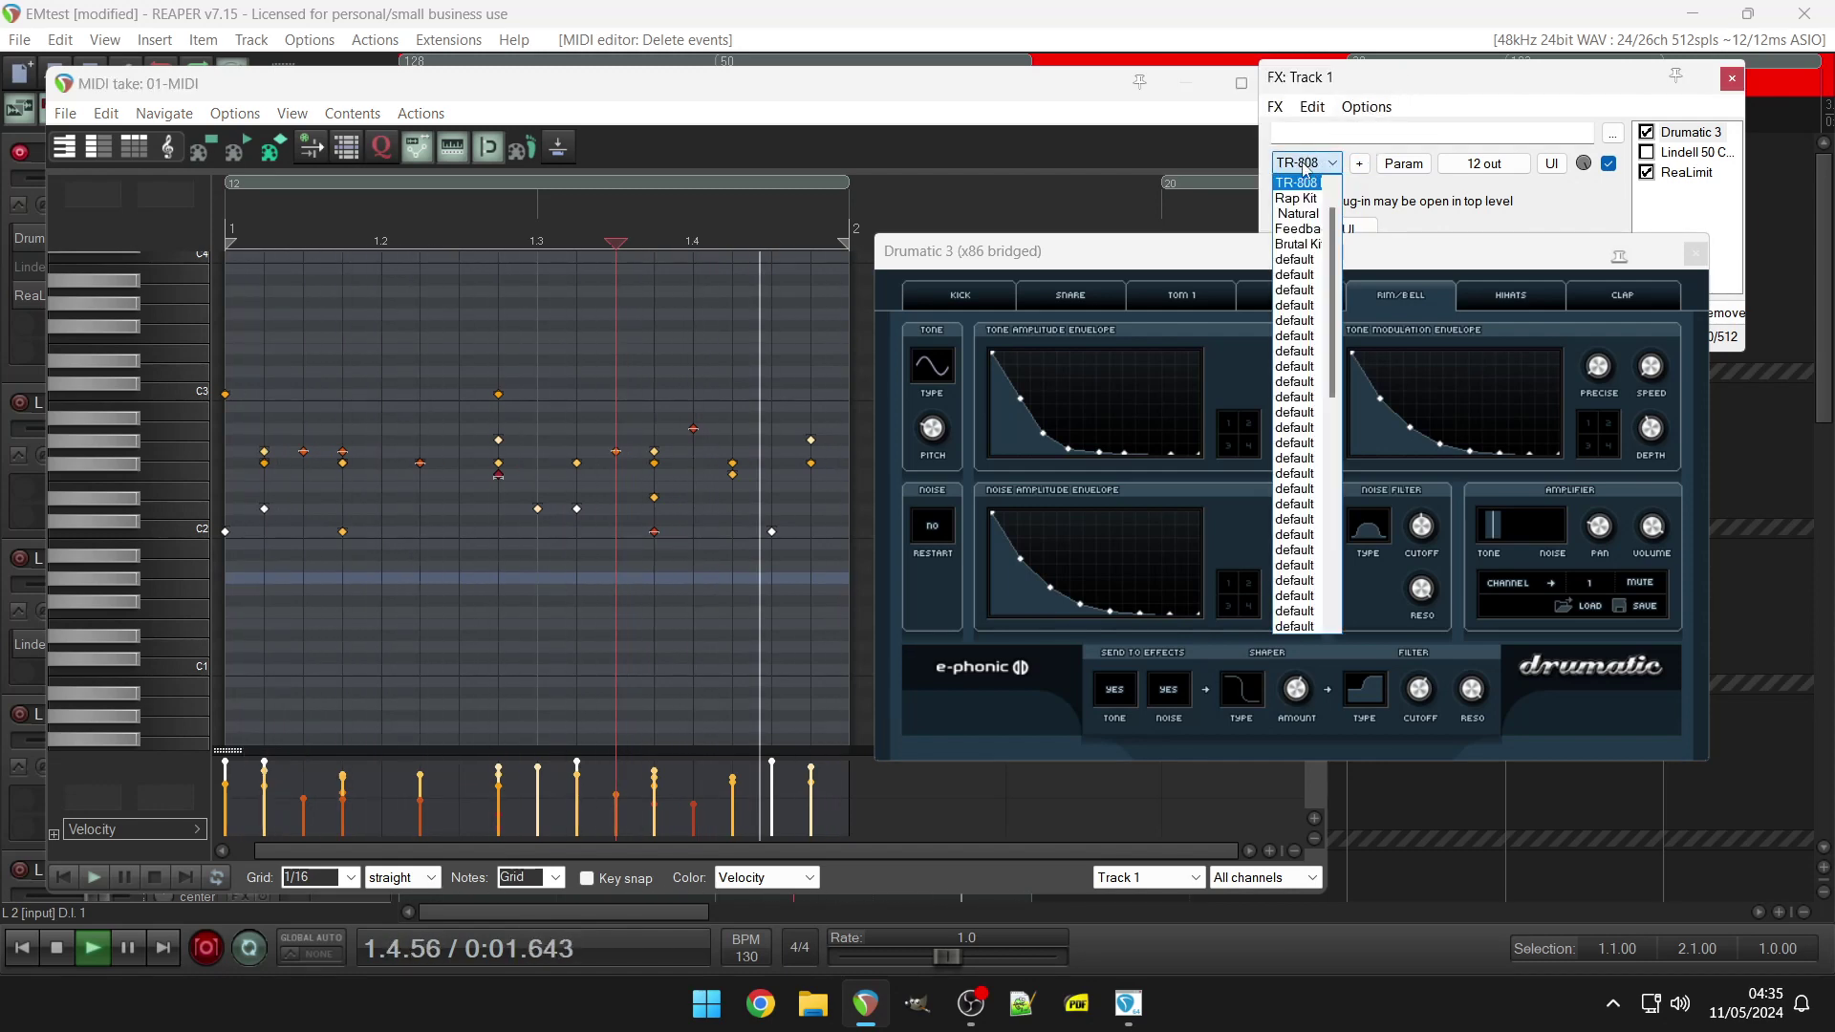
click(1303, 199)
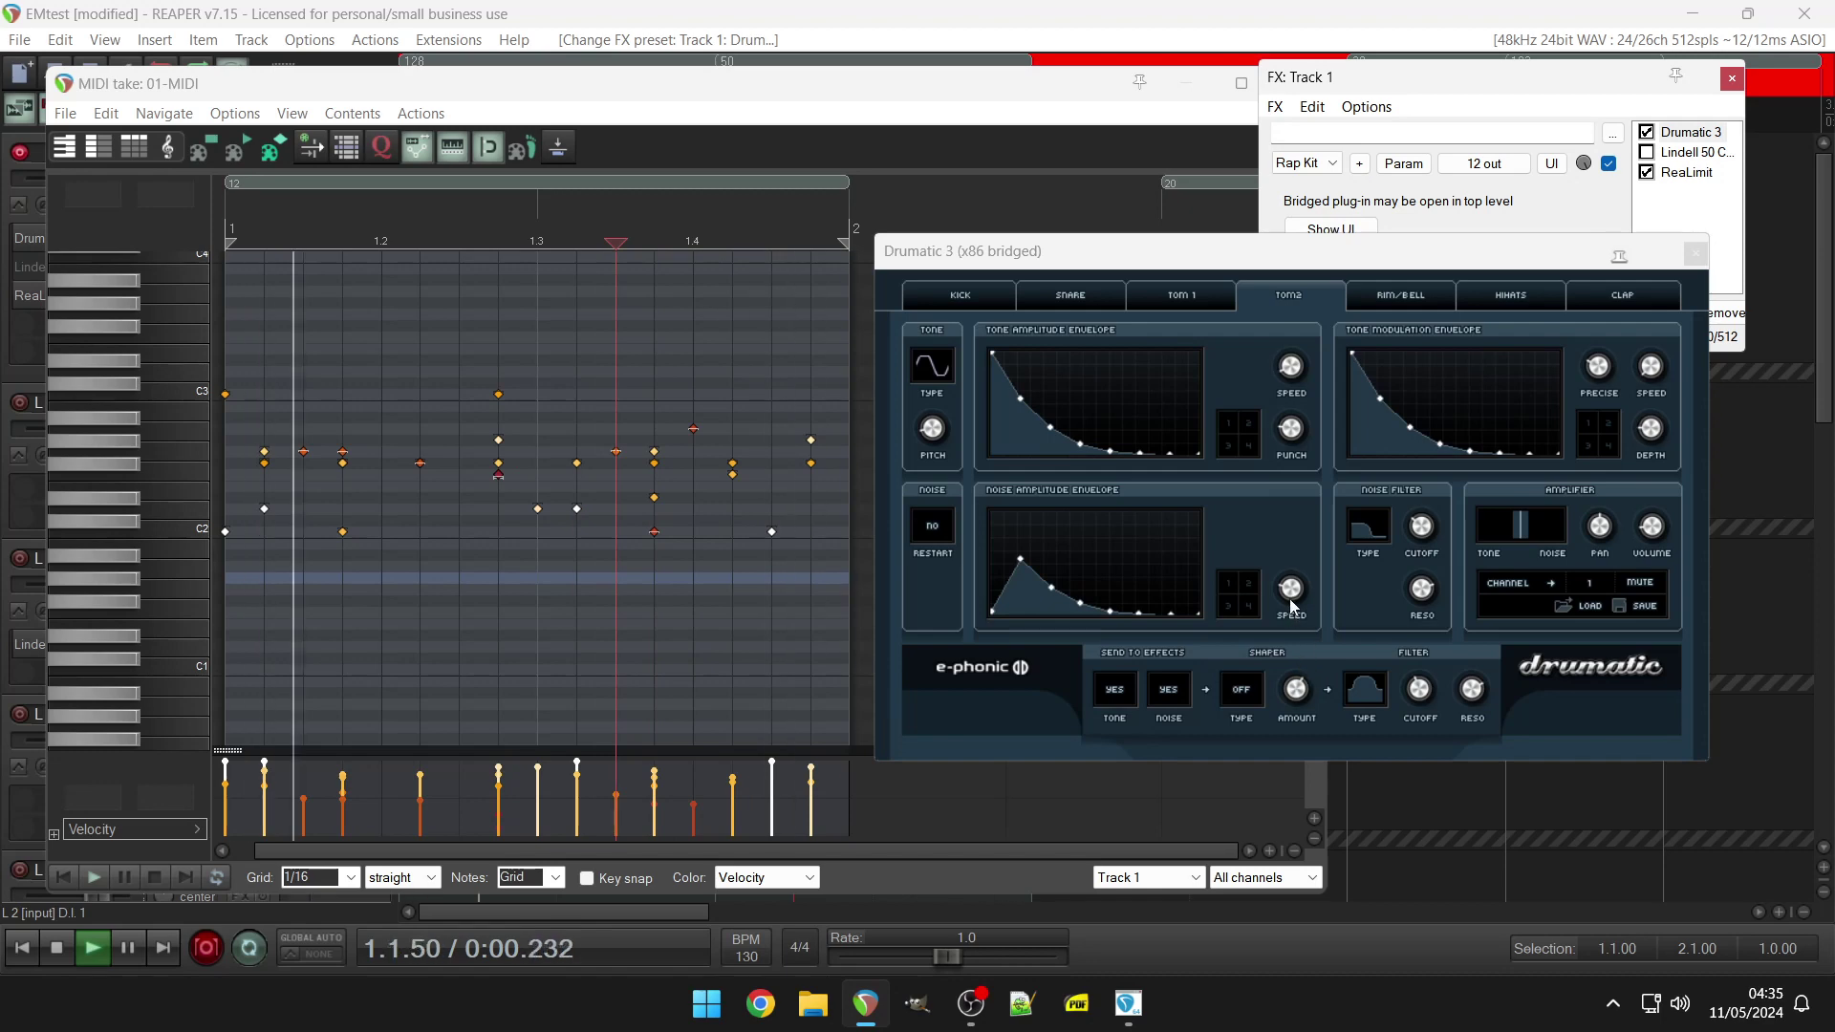
Route the Tom 2 sound to channel 2, change its tone type to a triangle wave, and turn on its noise restart.
click(1290, 559)
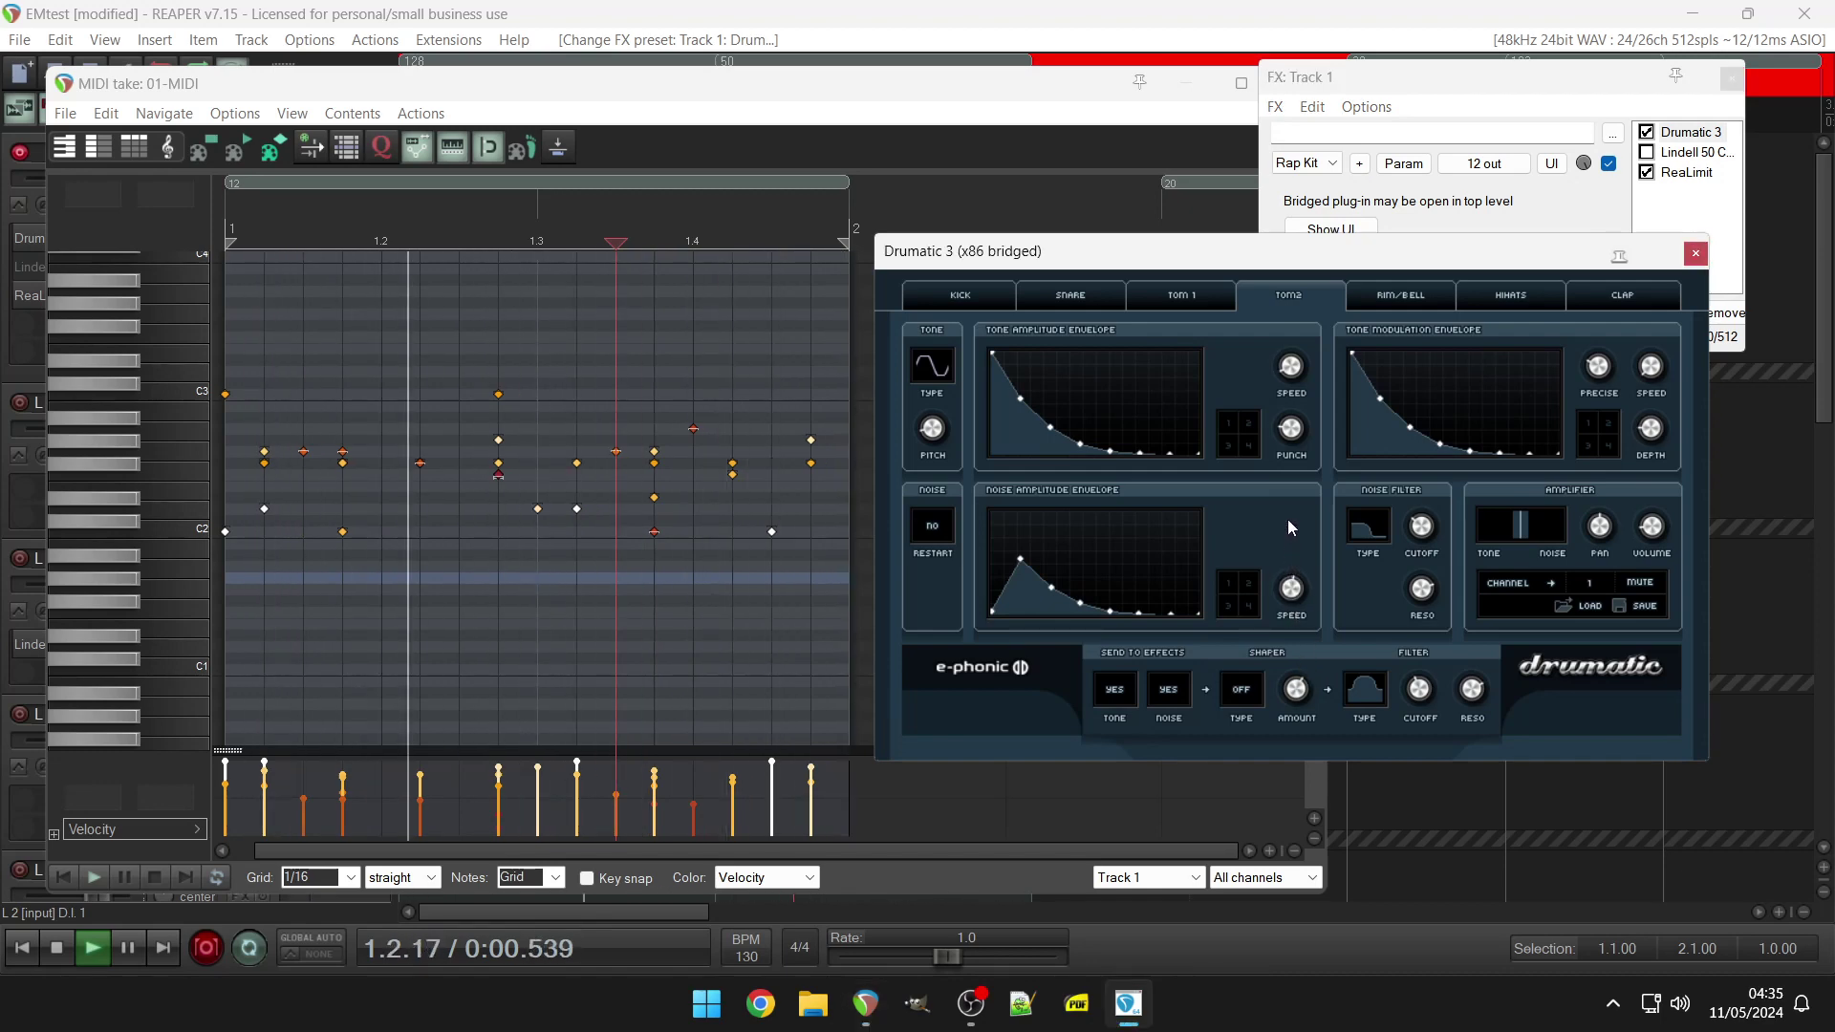
click(1592, 579)
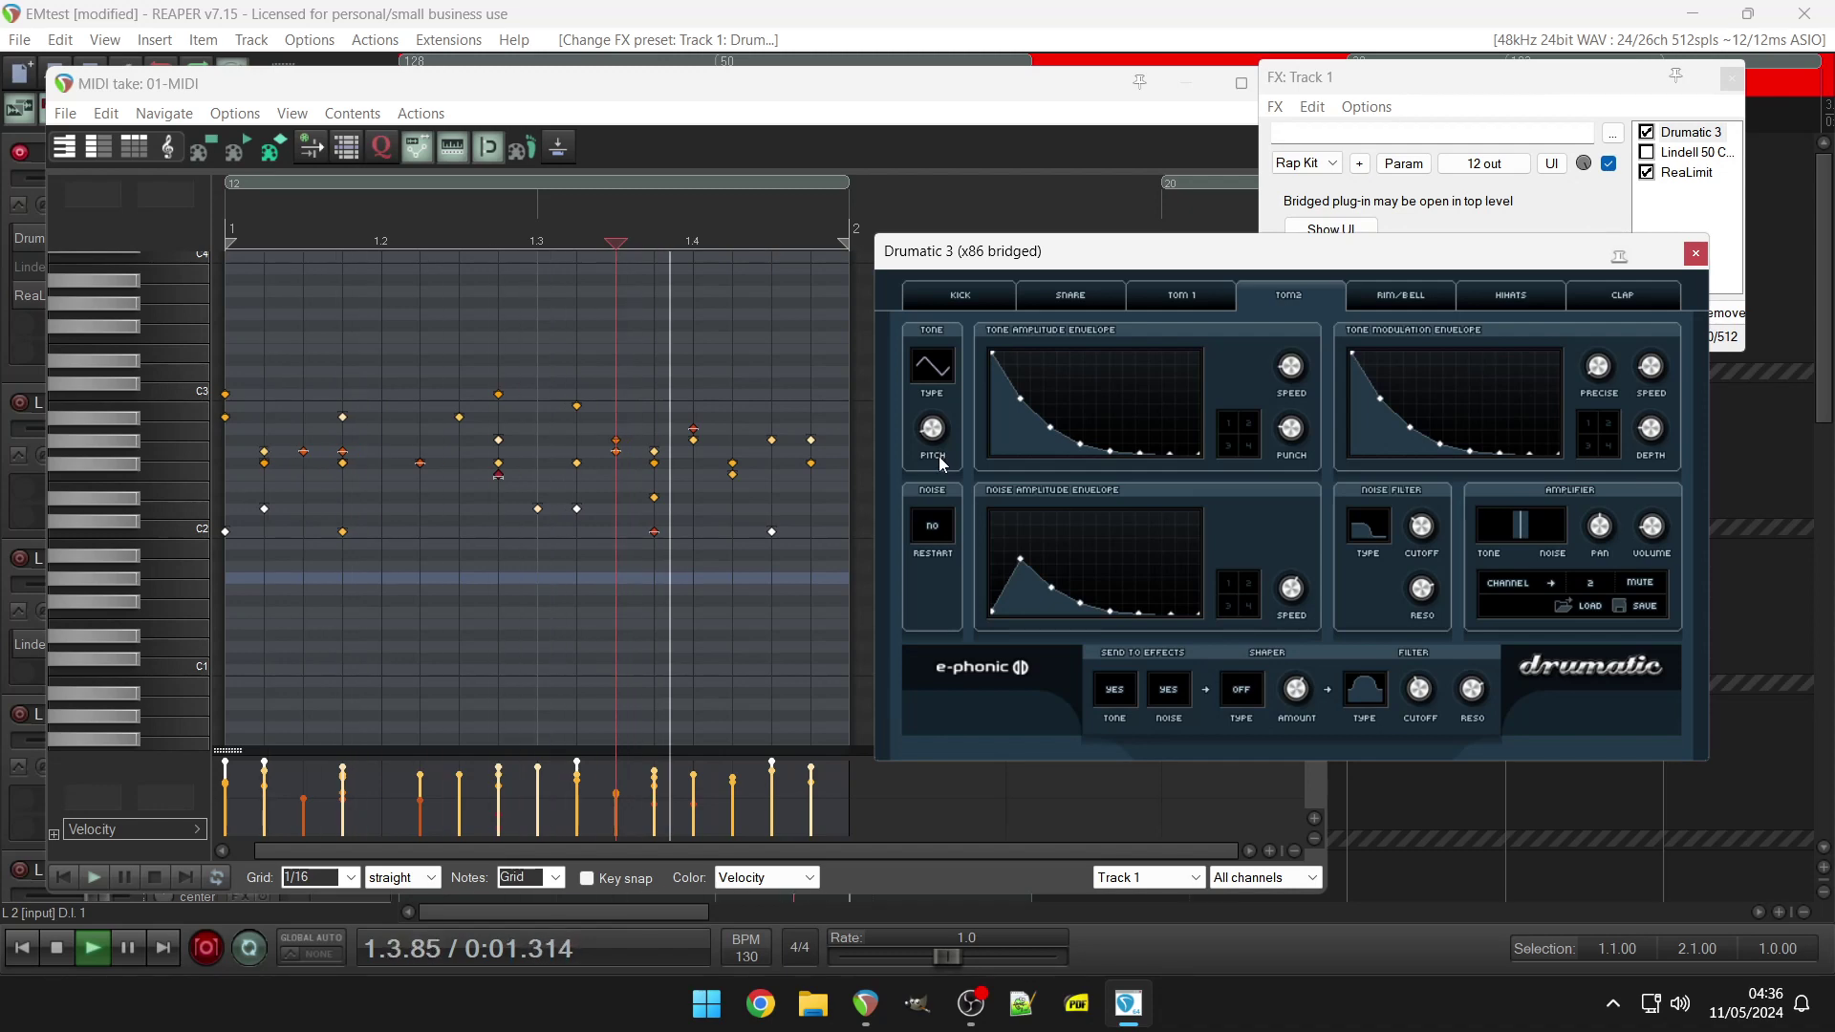
click(934, 524)
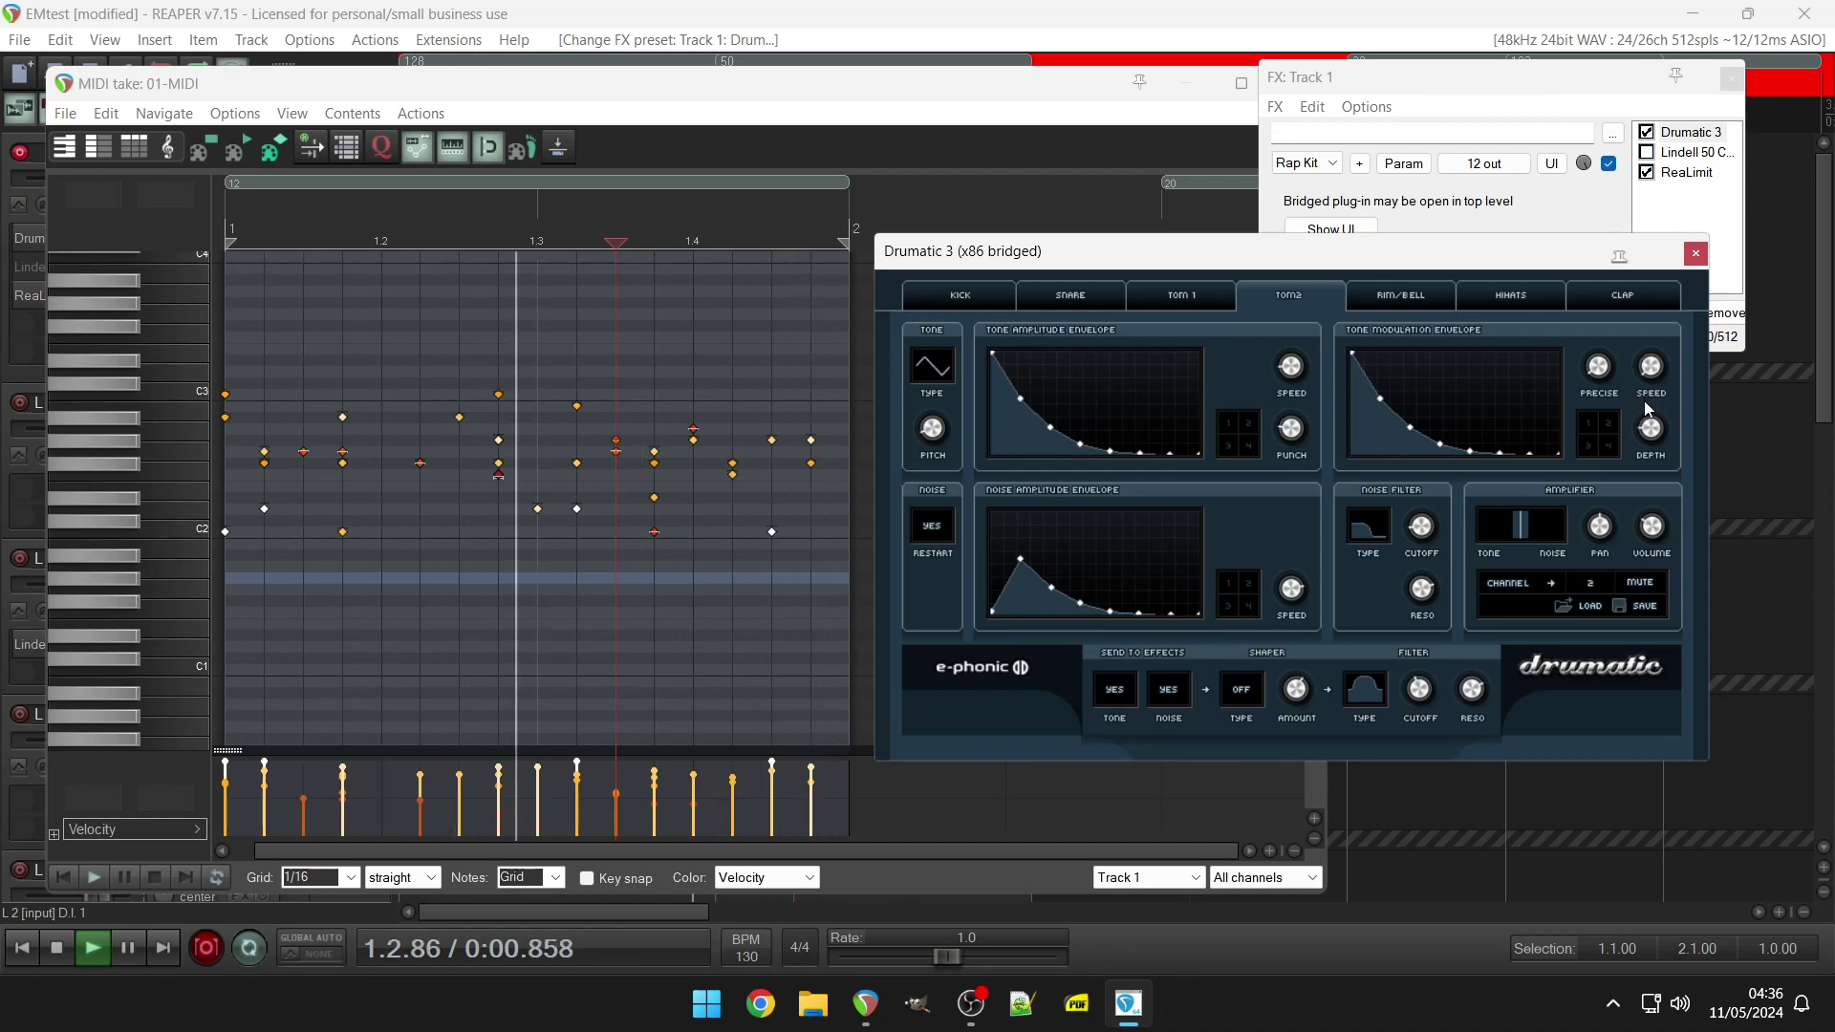
click(1097, 817)
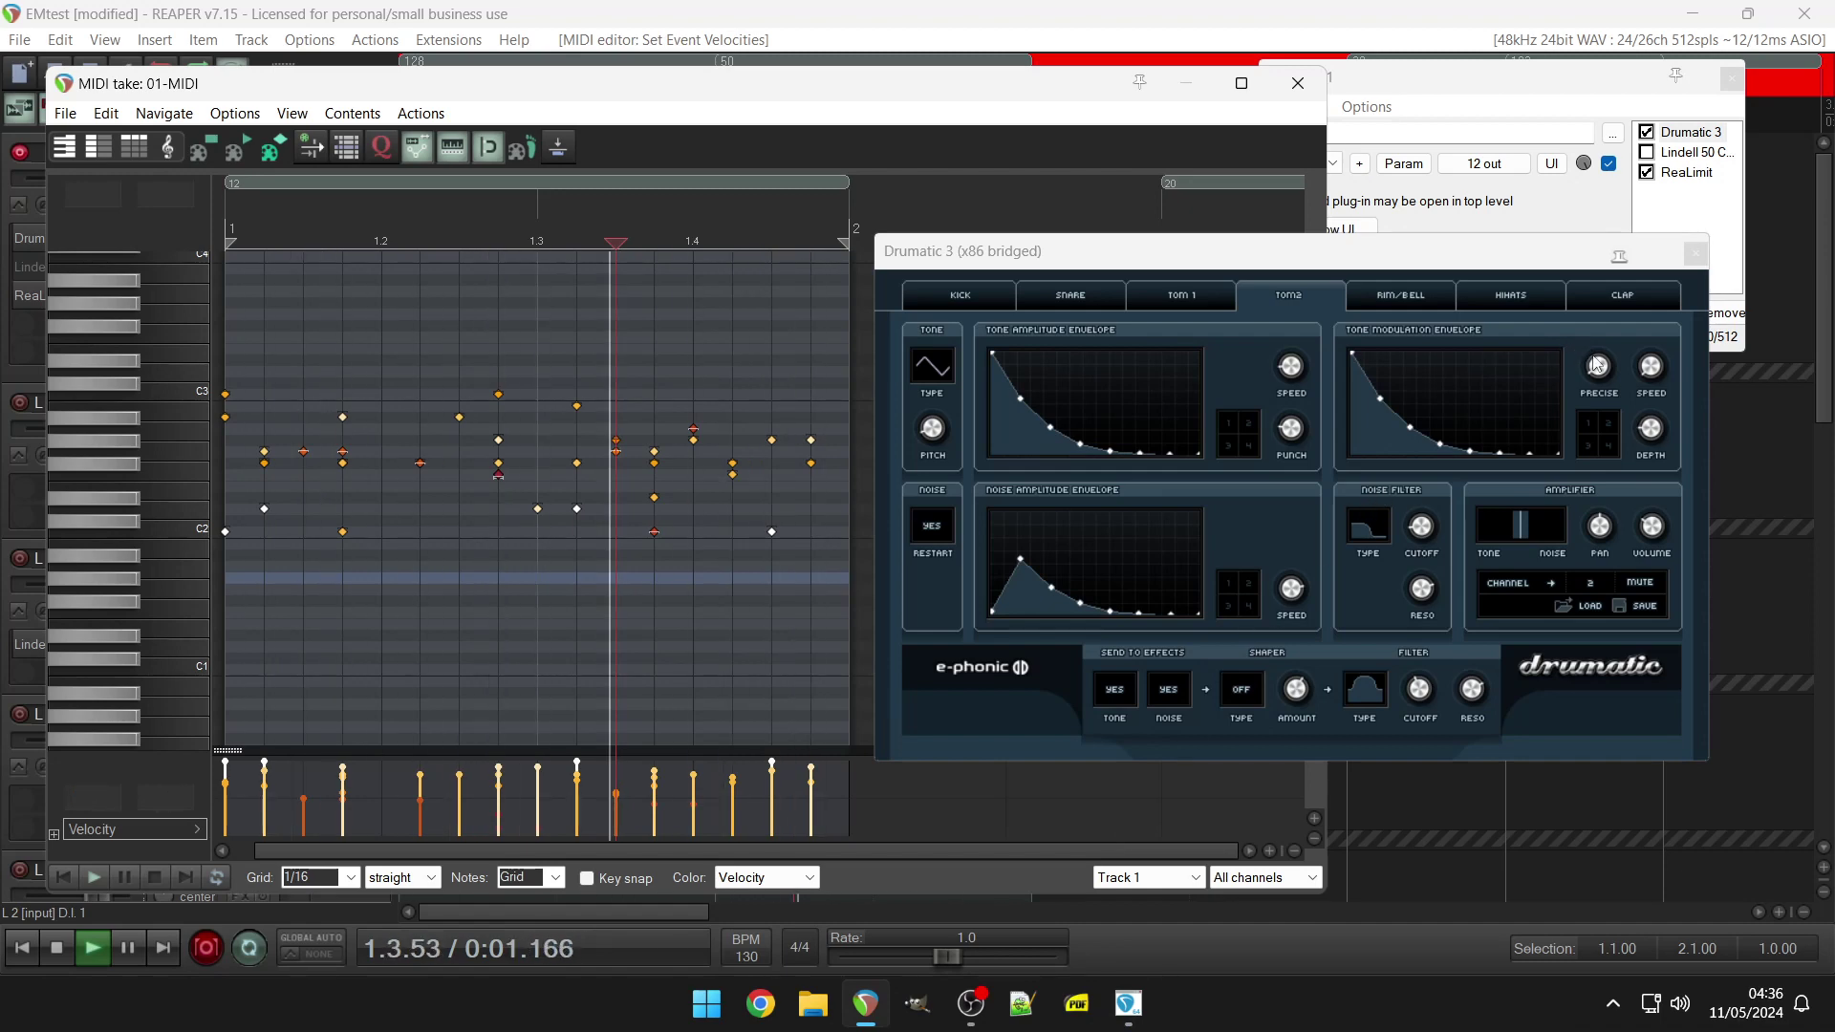
click(1599, 399)
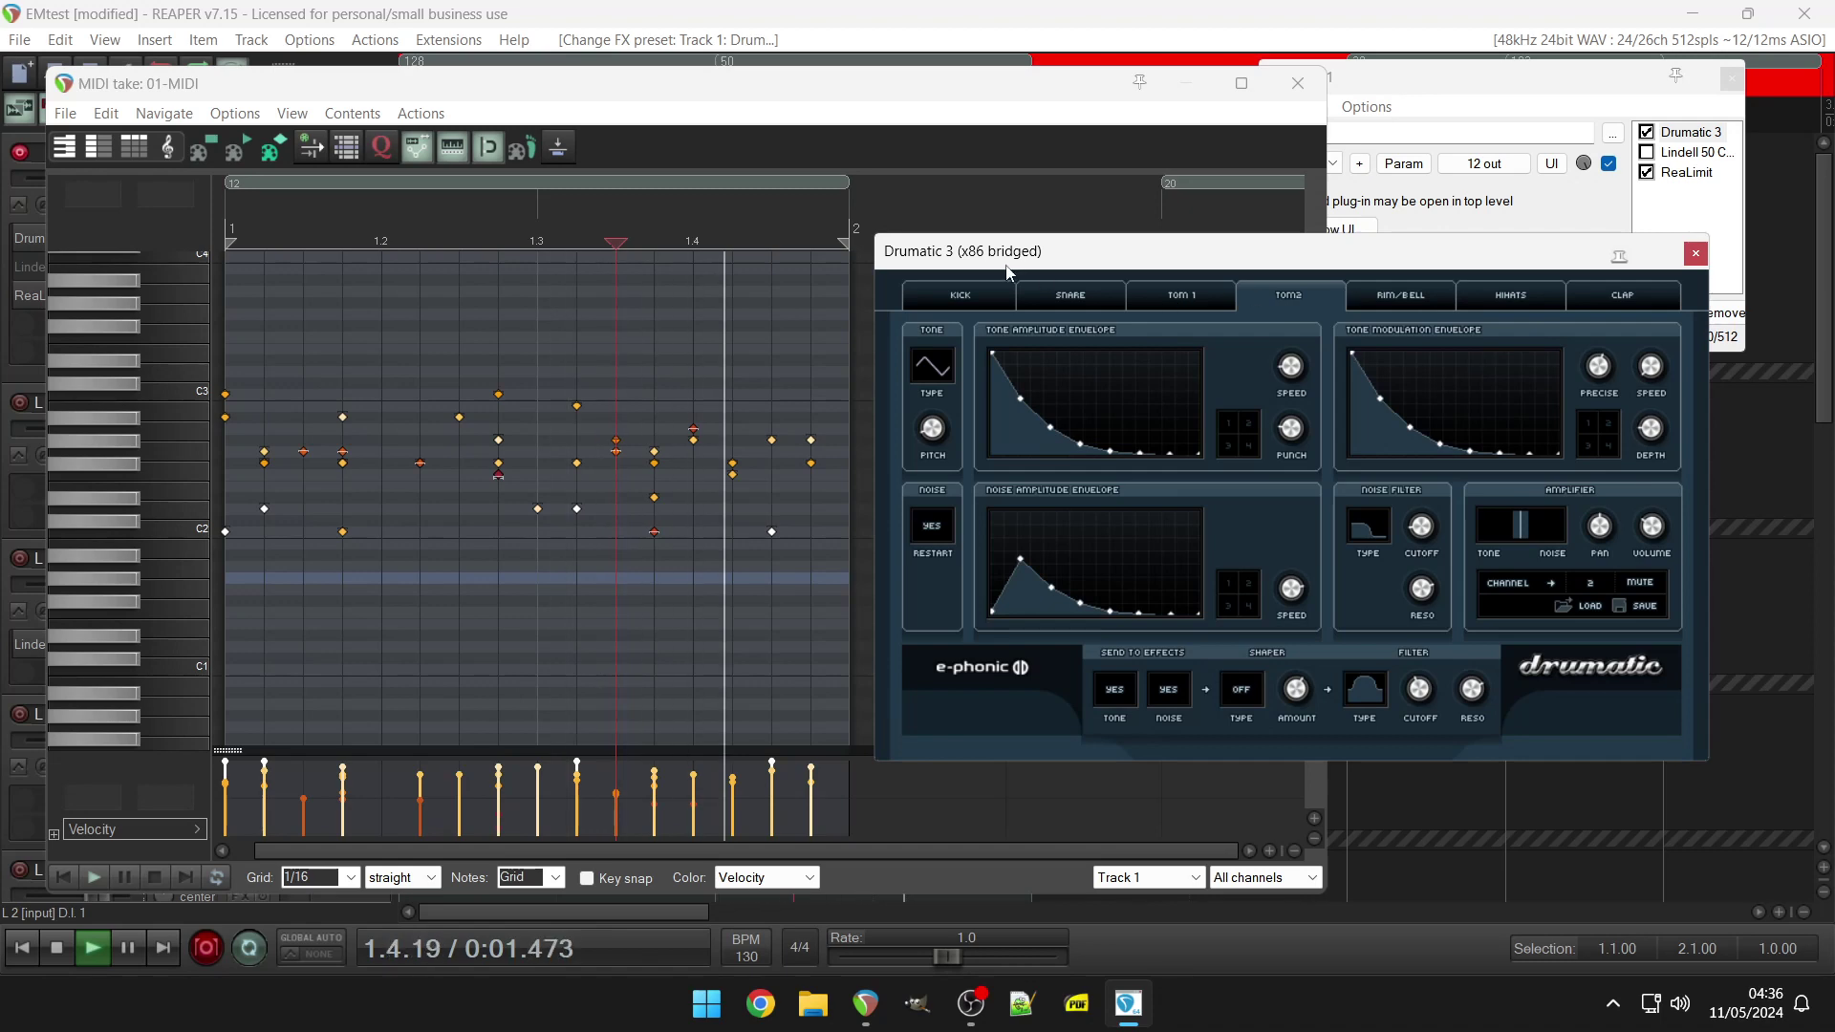
Load the Natural preset in Drumatic 3 and delete the notes above the C2 row in the MIDI take.
click(1335, 177)
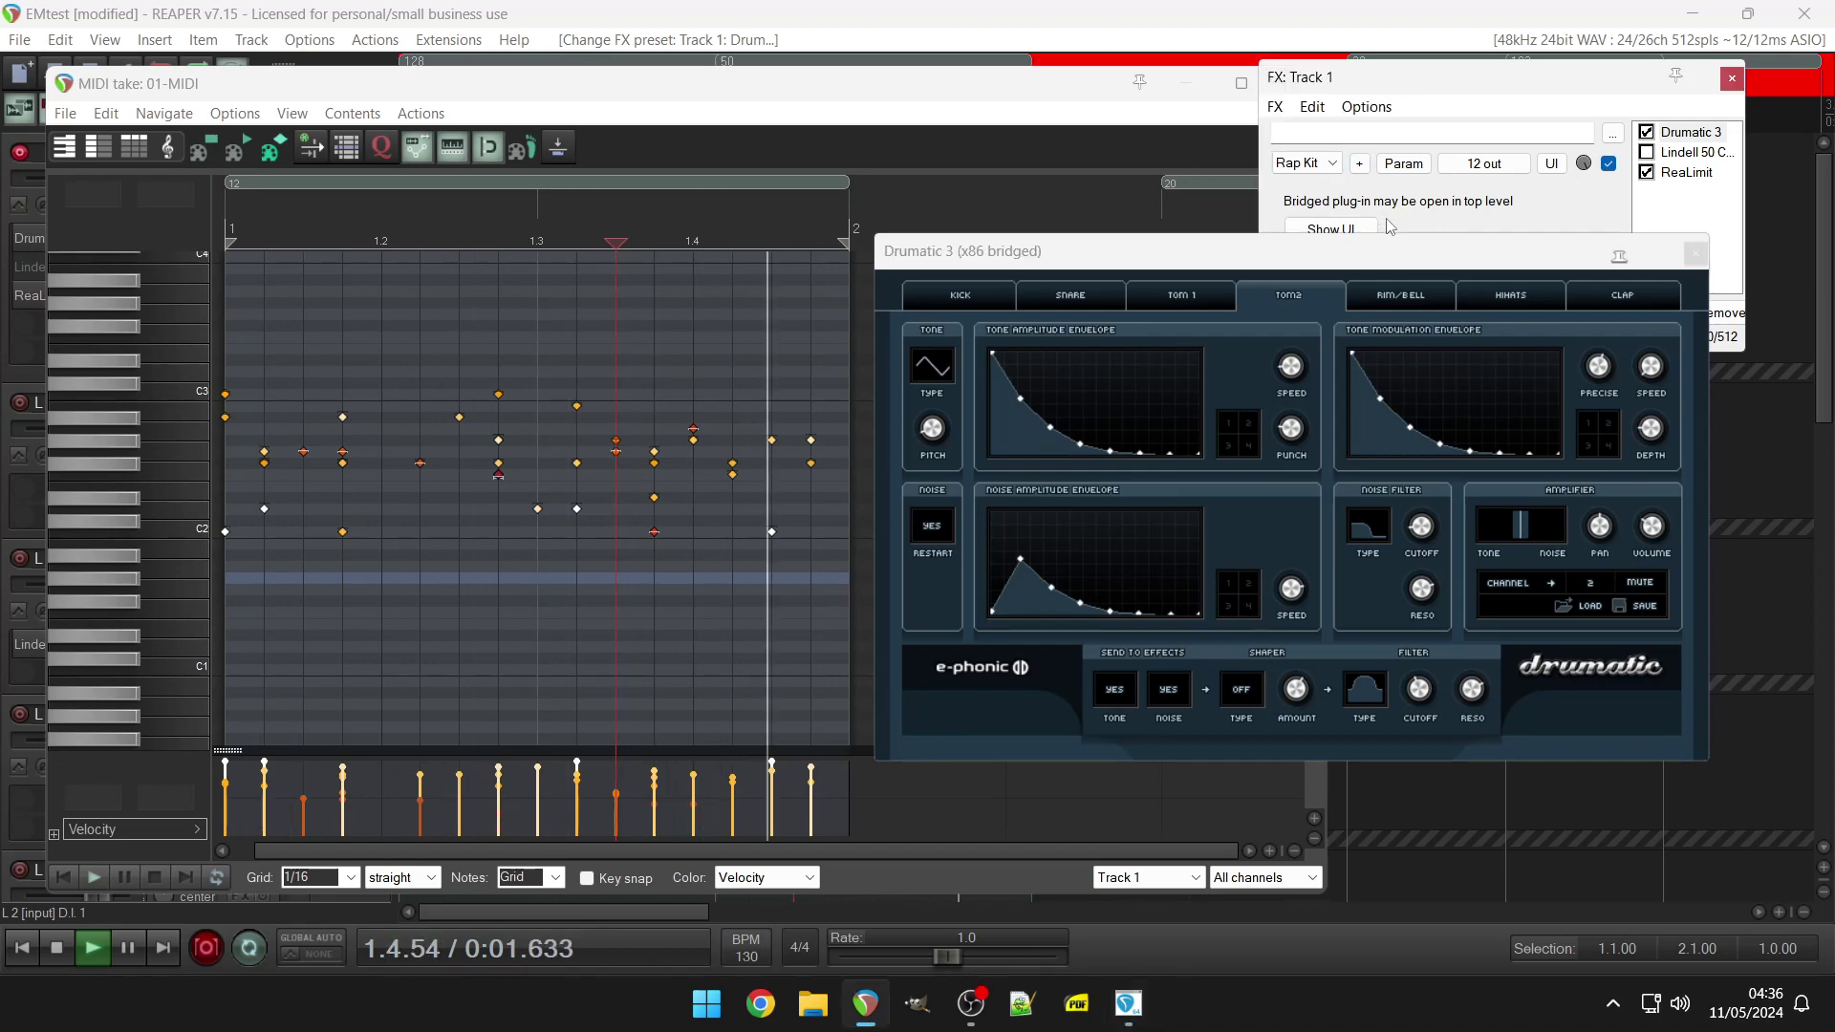
click(1305, 164)
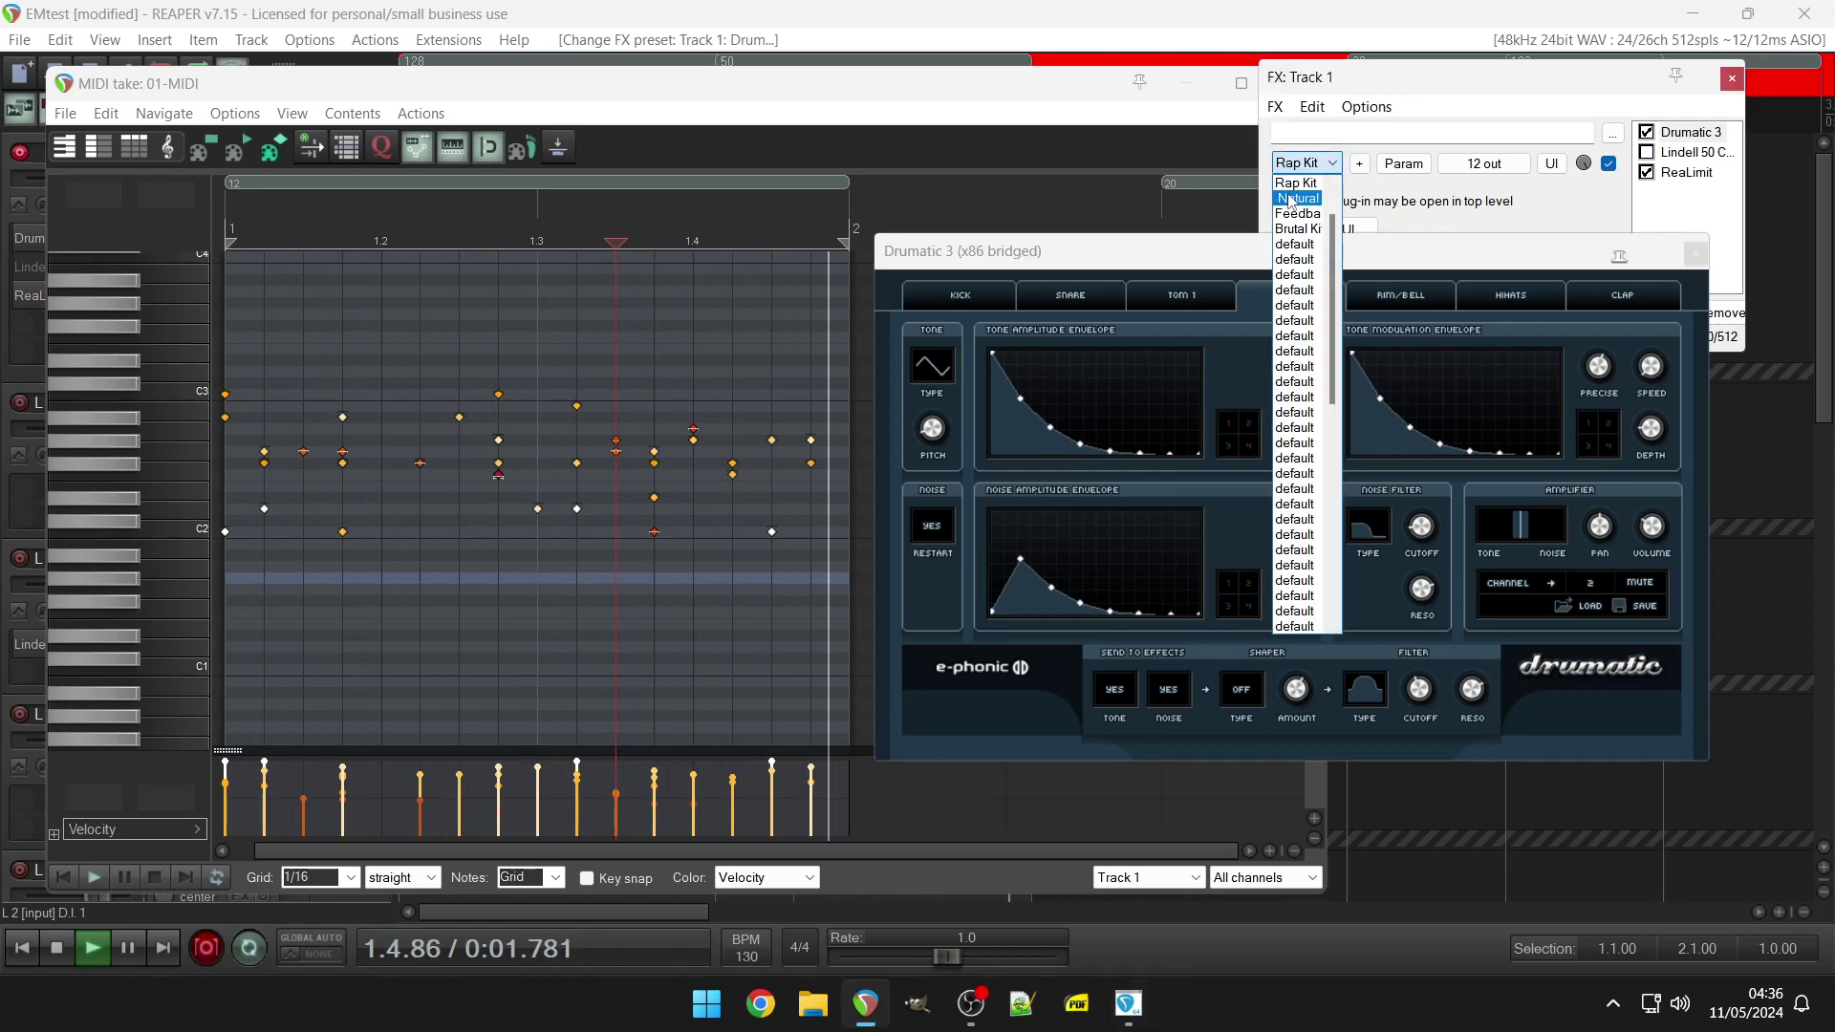
click(1291, 199)
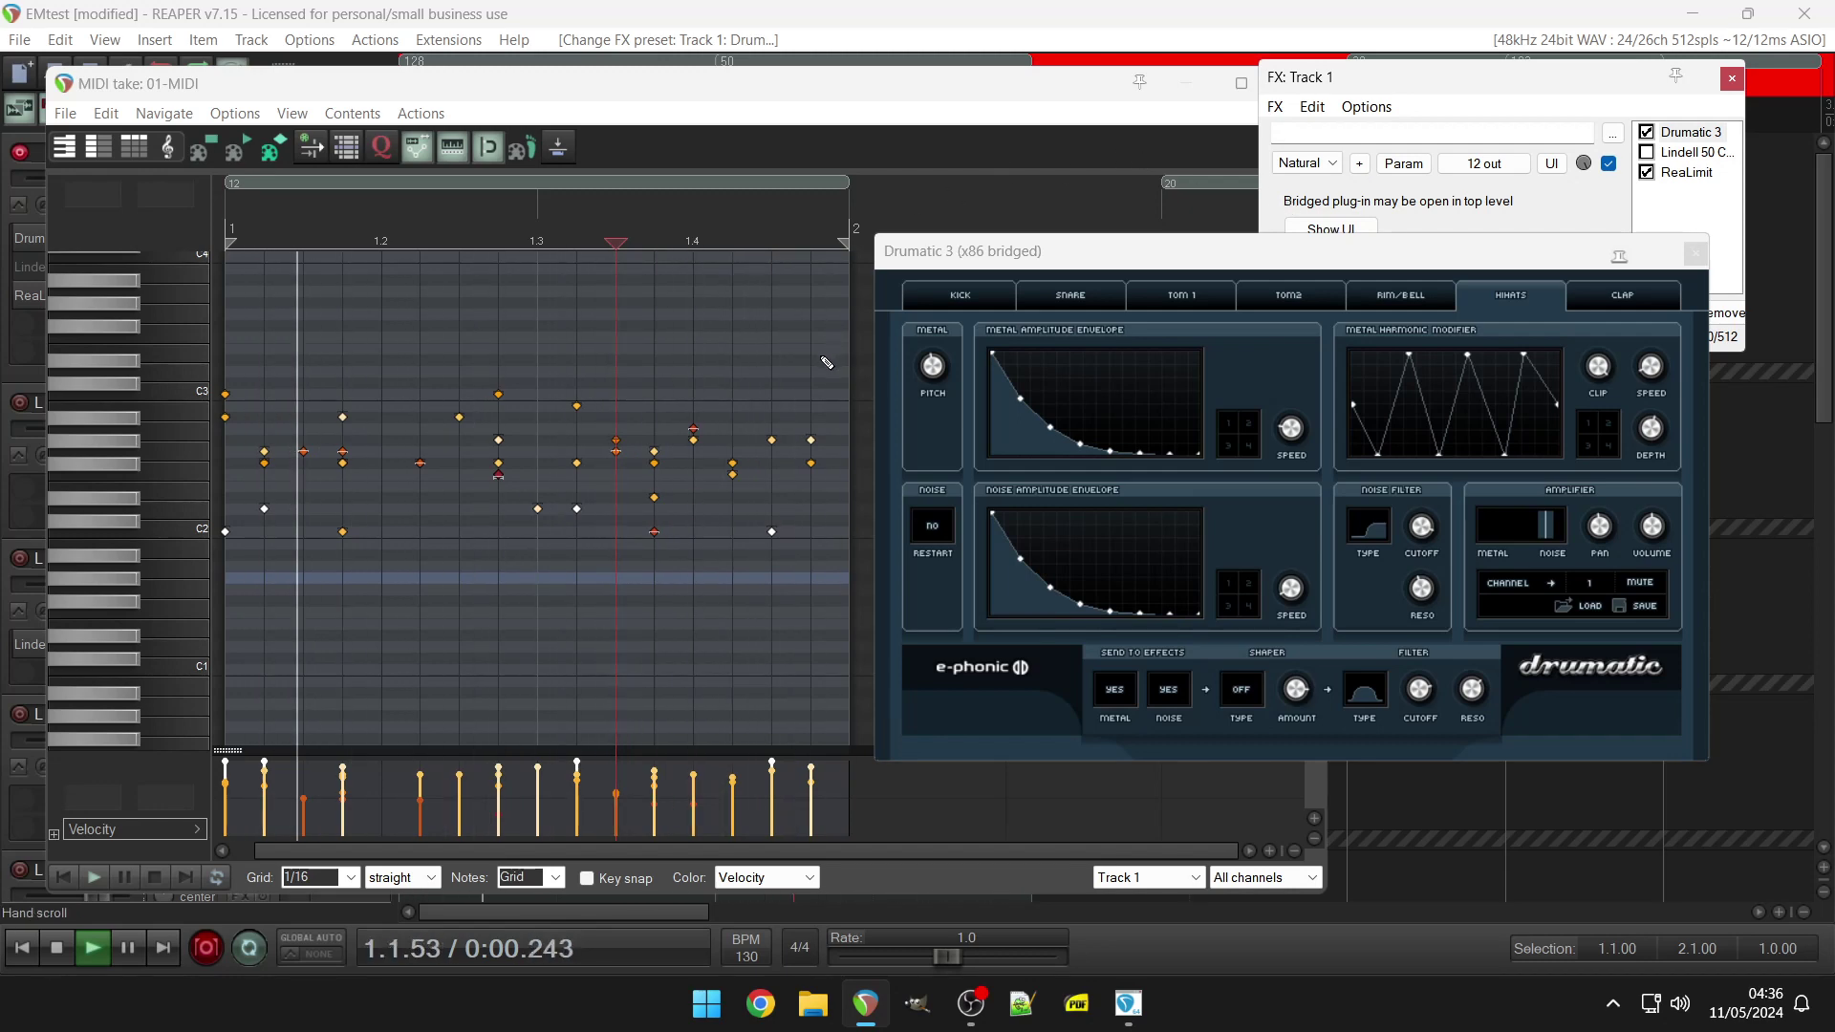
drag(820, 356, 222, 513)
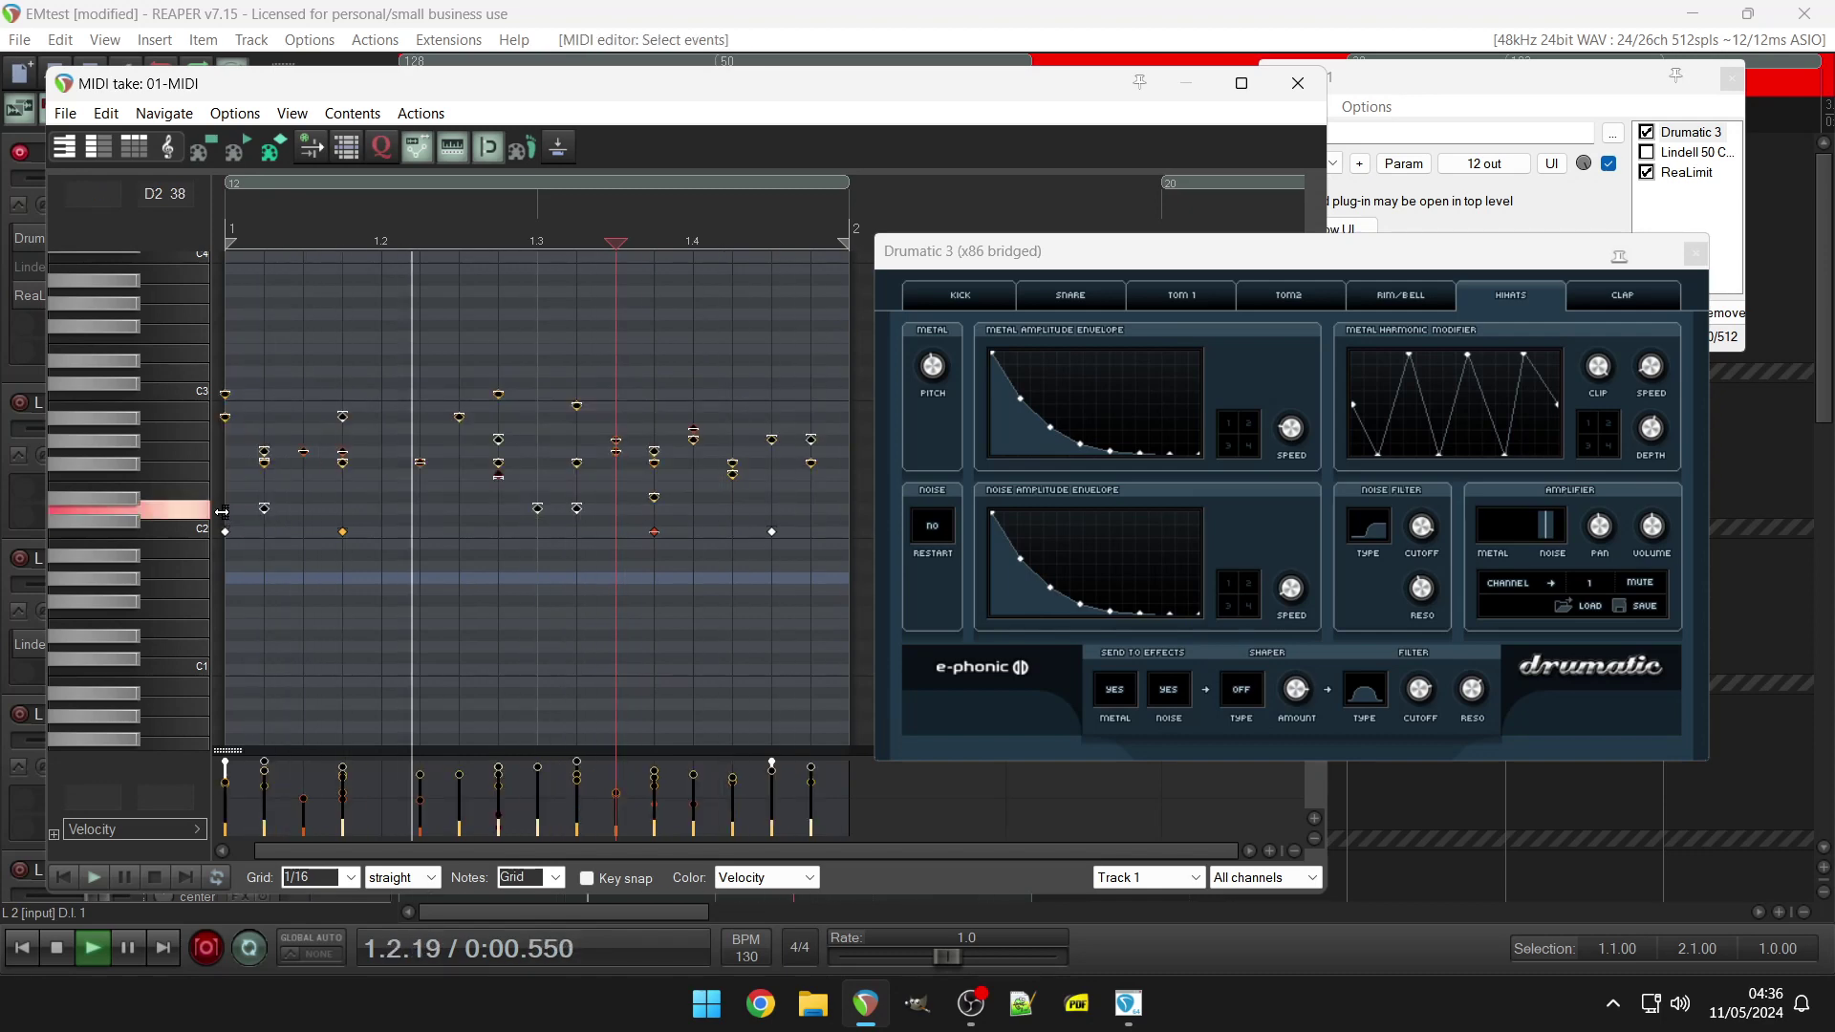
key(Delete)
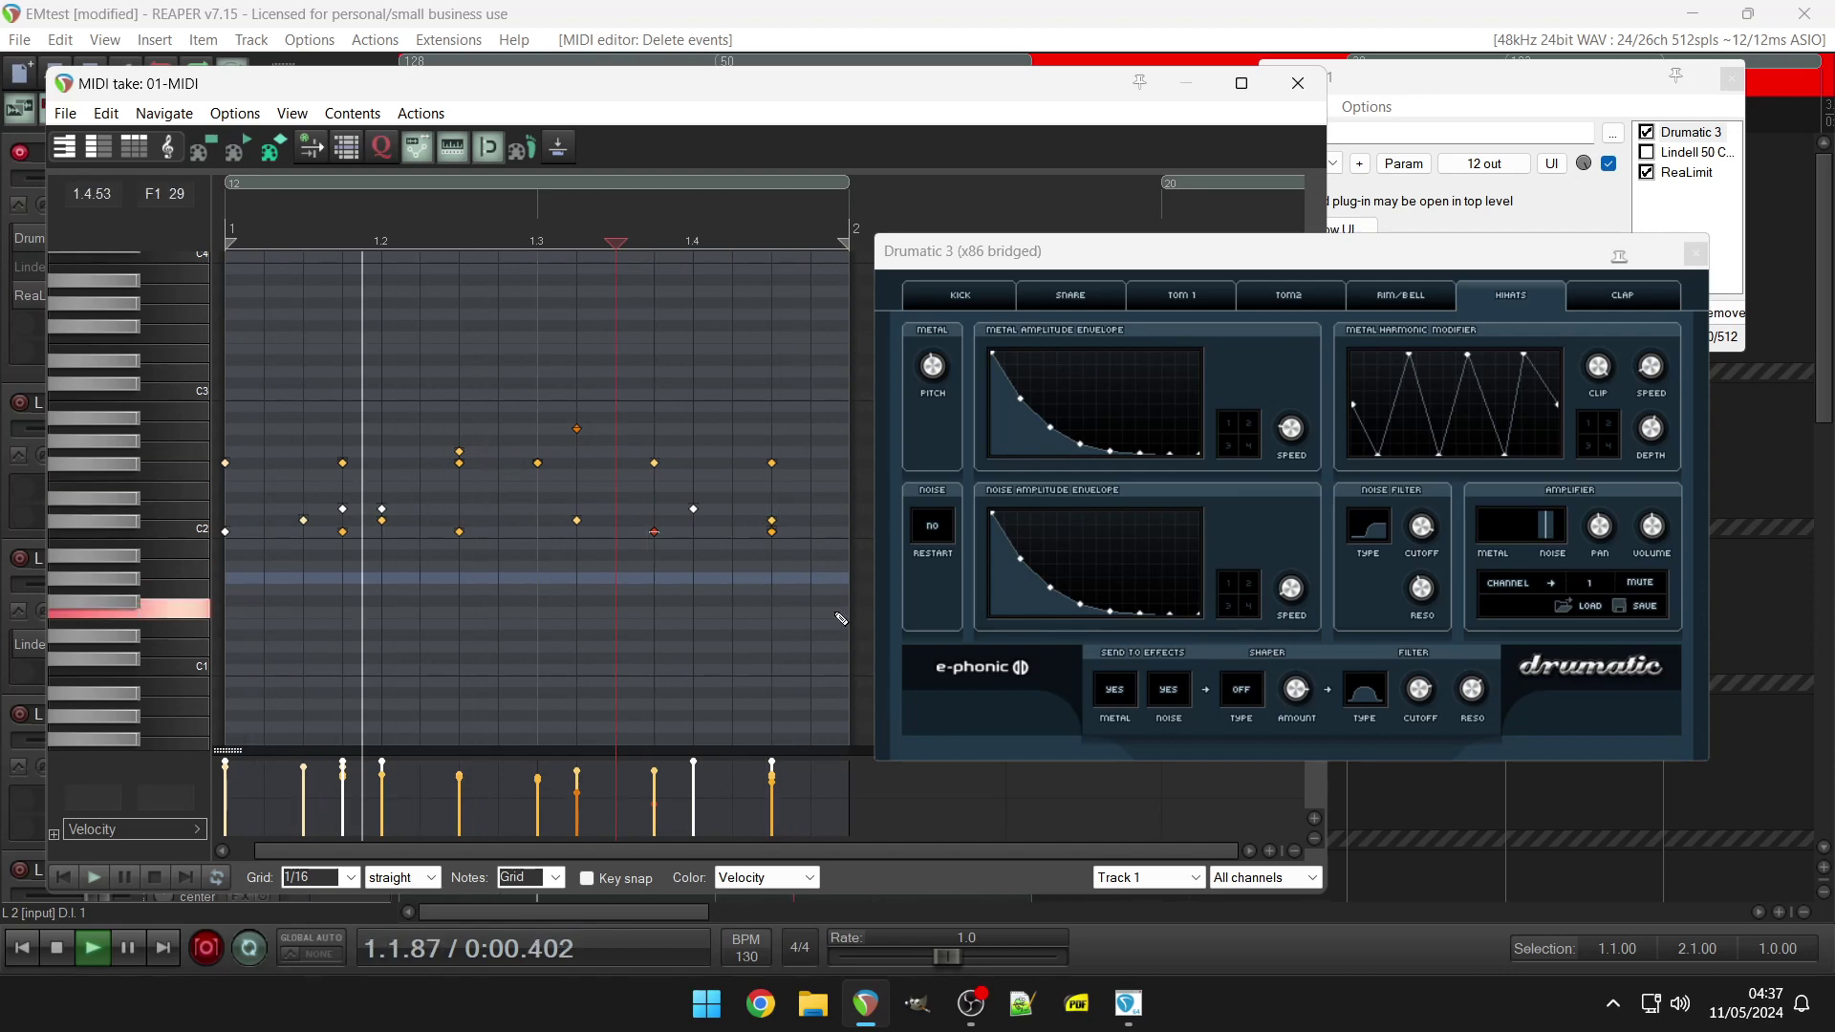
Check the Snare's effect send settings in Drumatic 3 and route the Clap sound to channel 2.
click(1088, 297)
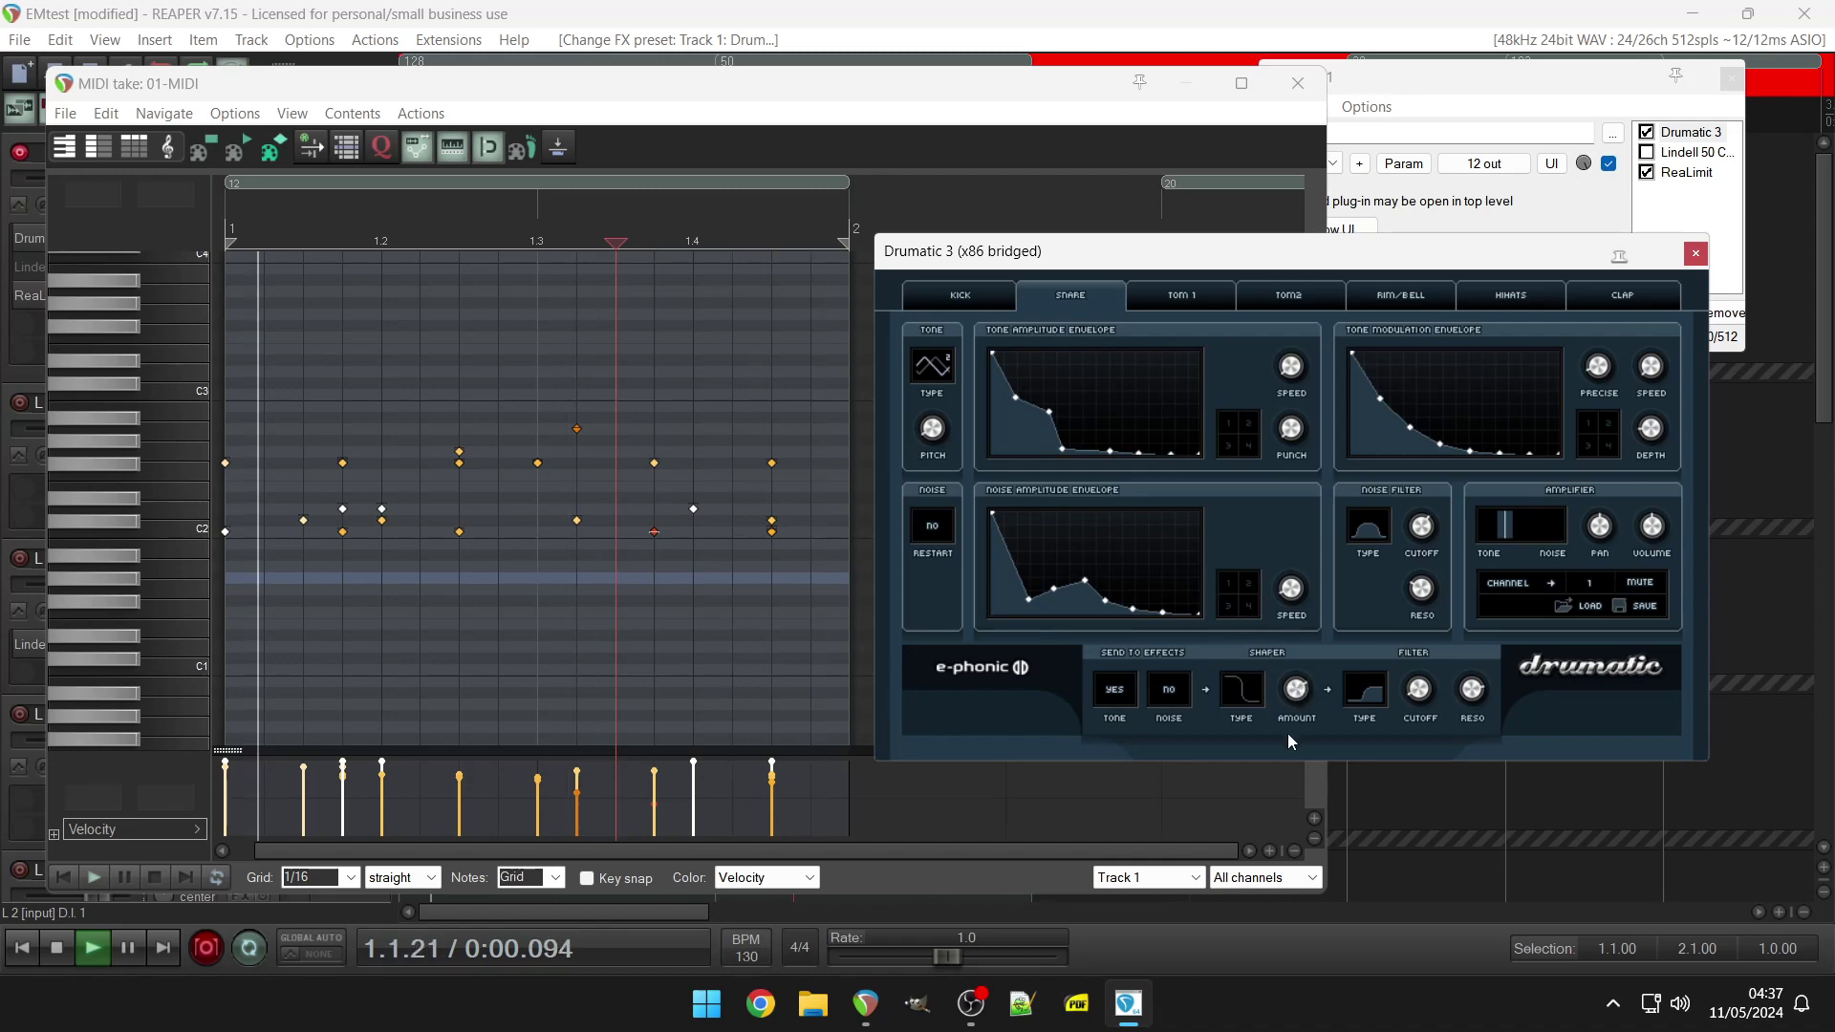
click(1120, 697)
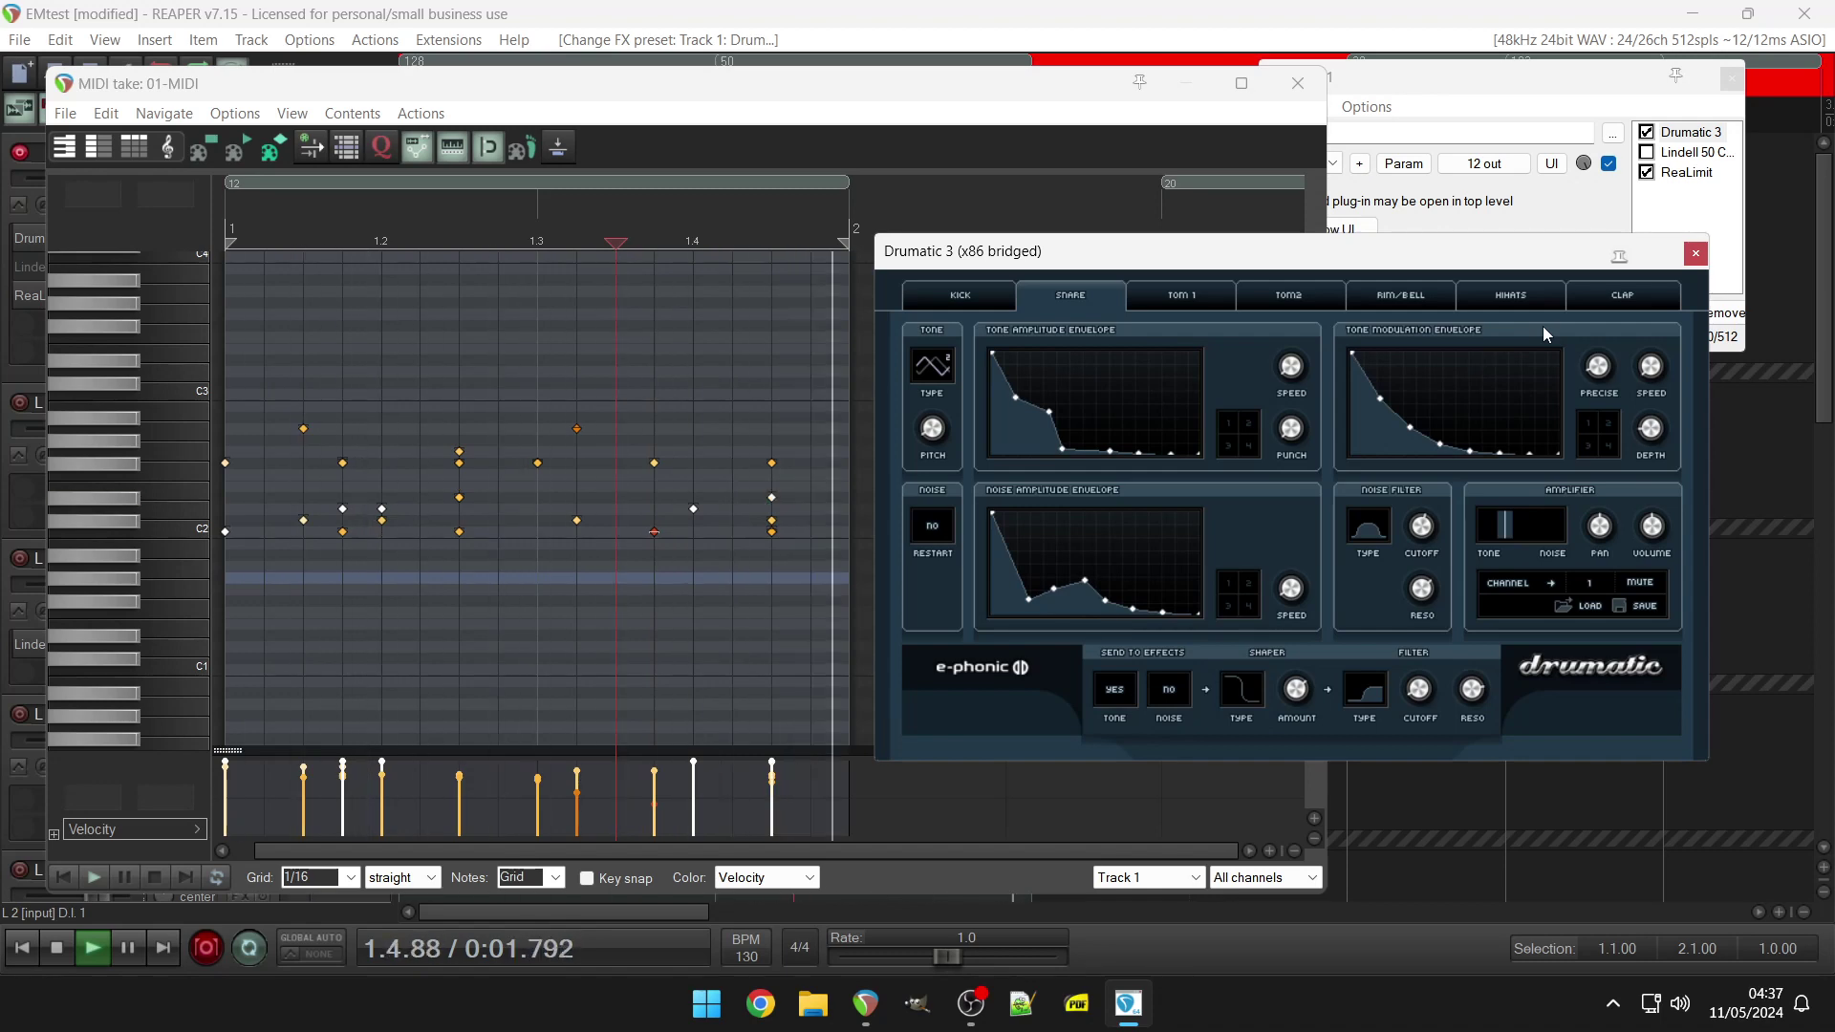
click(1622, 298)
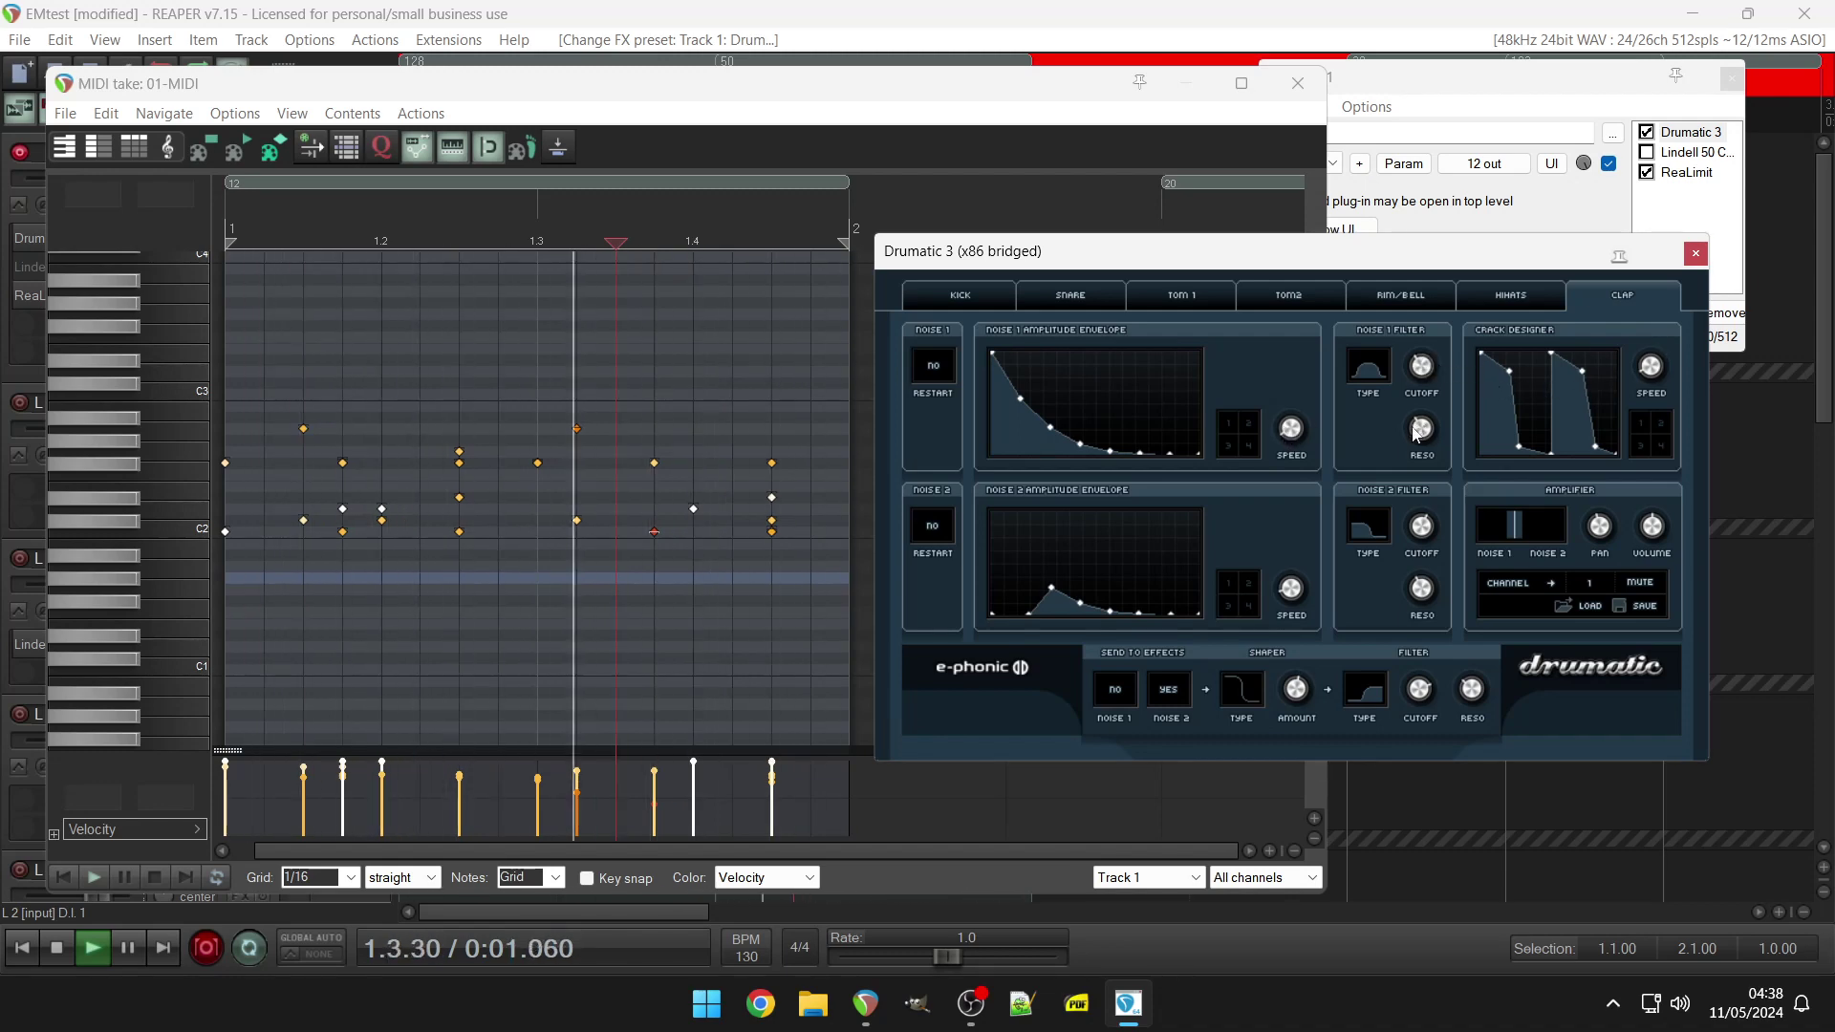
drag(1407, 445, 1403, 468)
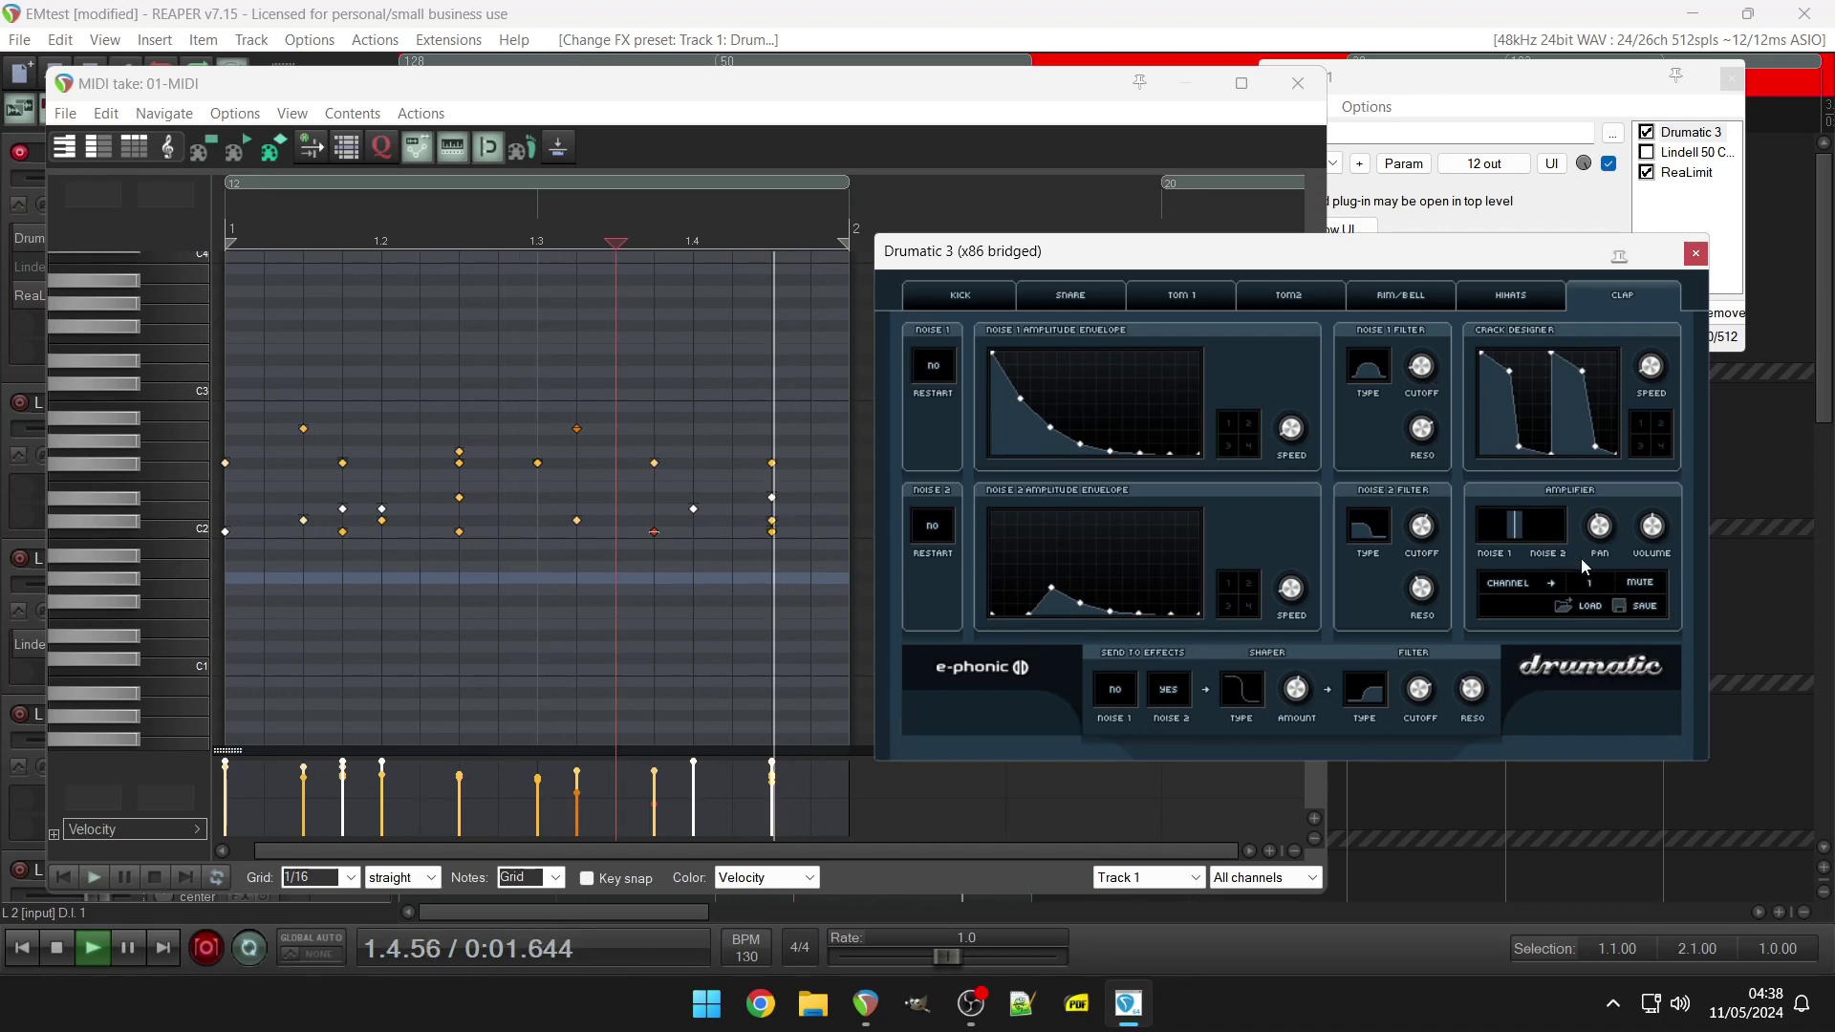
click(1592, 582)
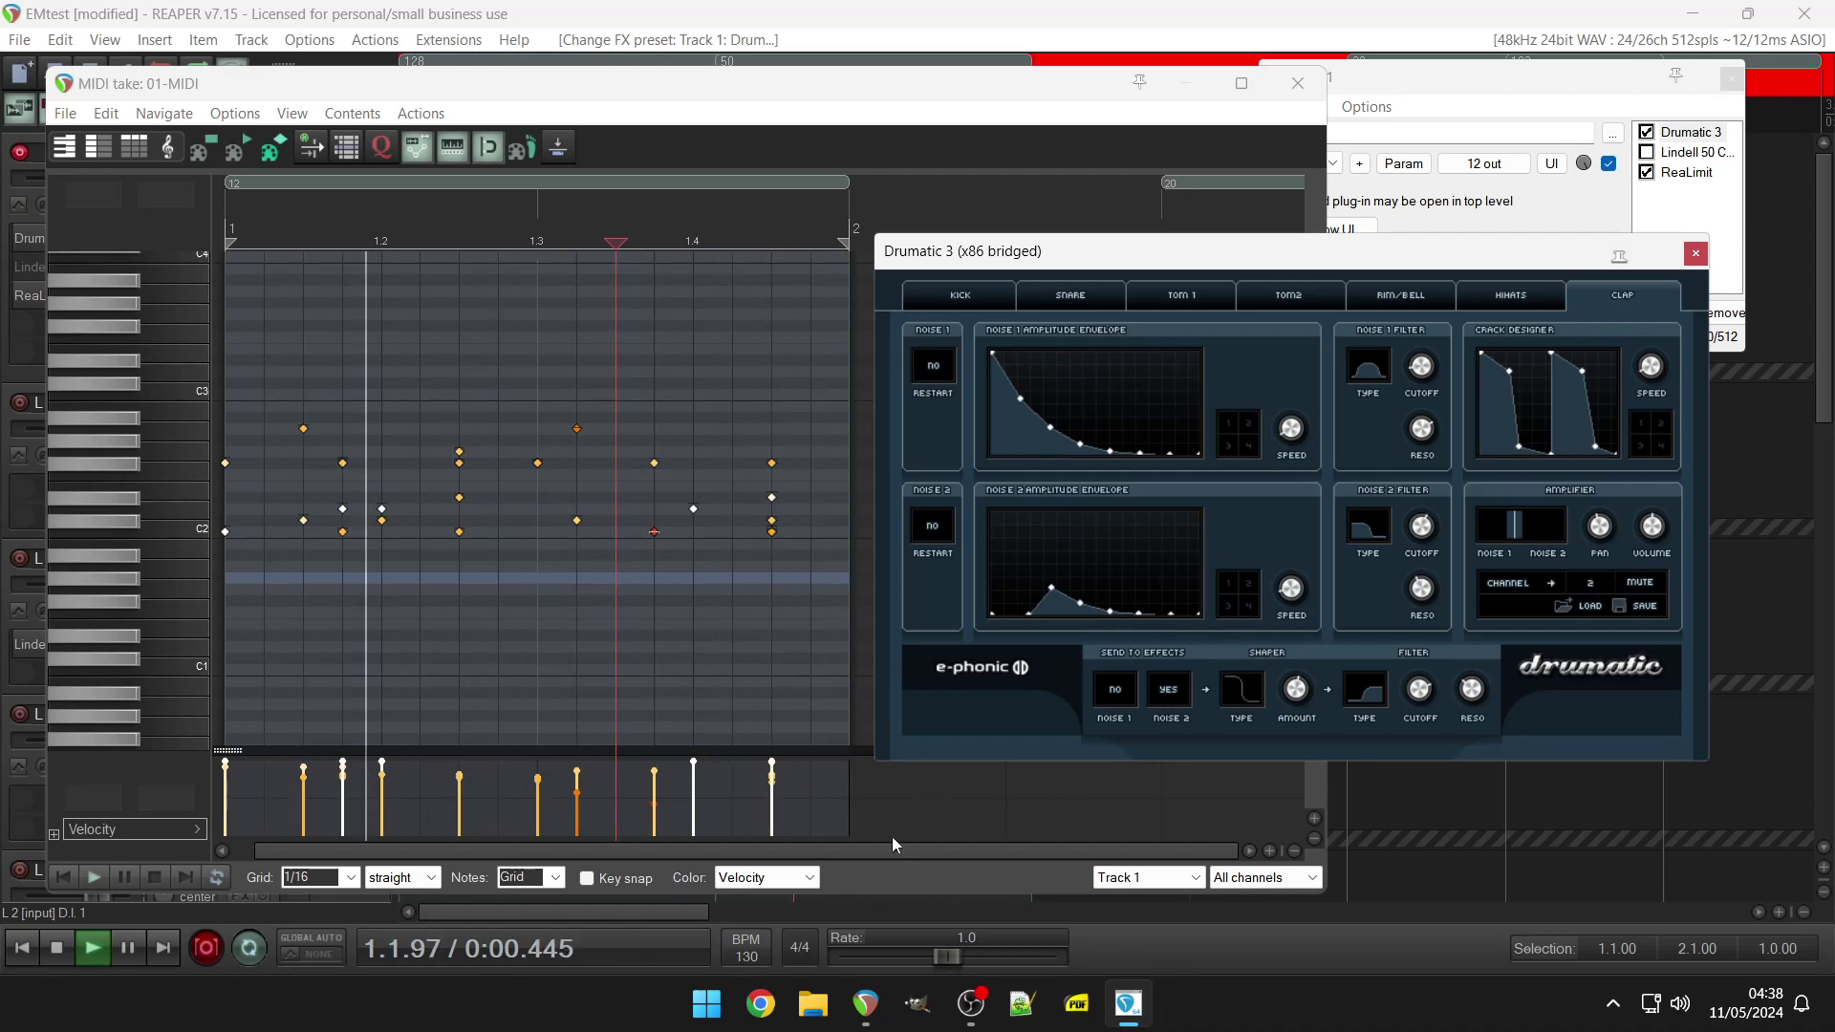
Show the mixer, open Poly Space on track 8, and try its S 80s Reverse algorithm.
click(876, 9)
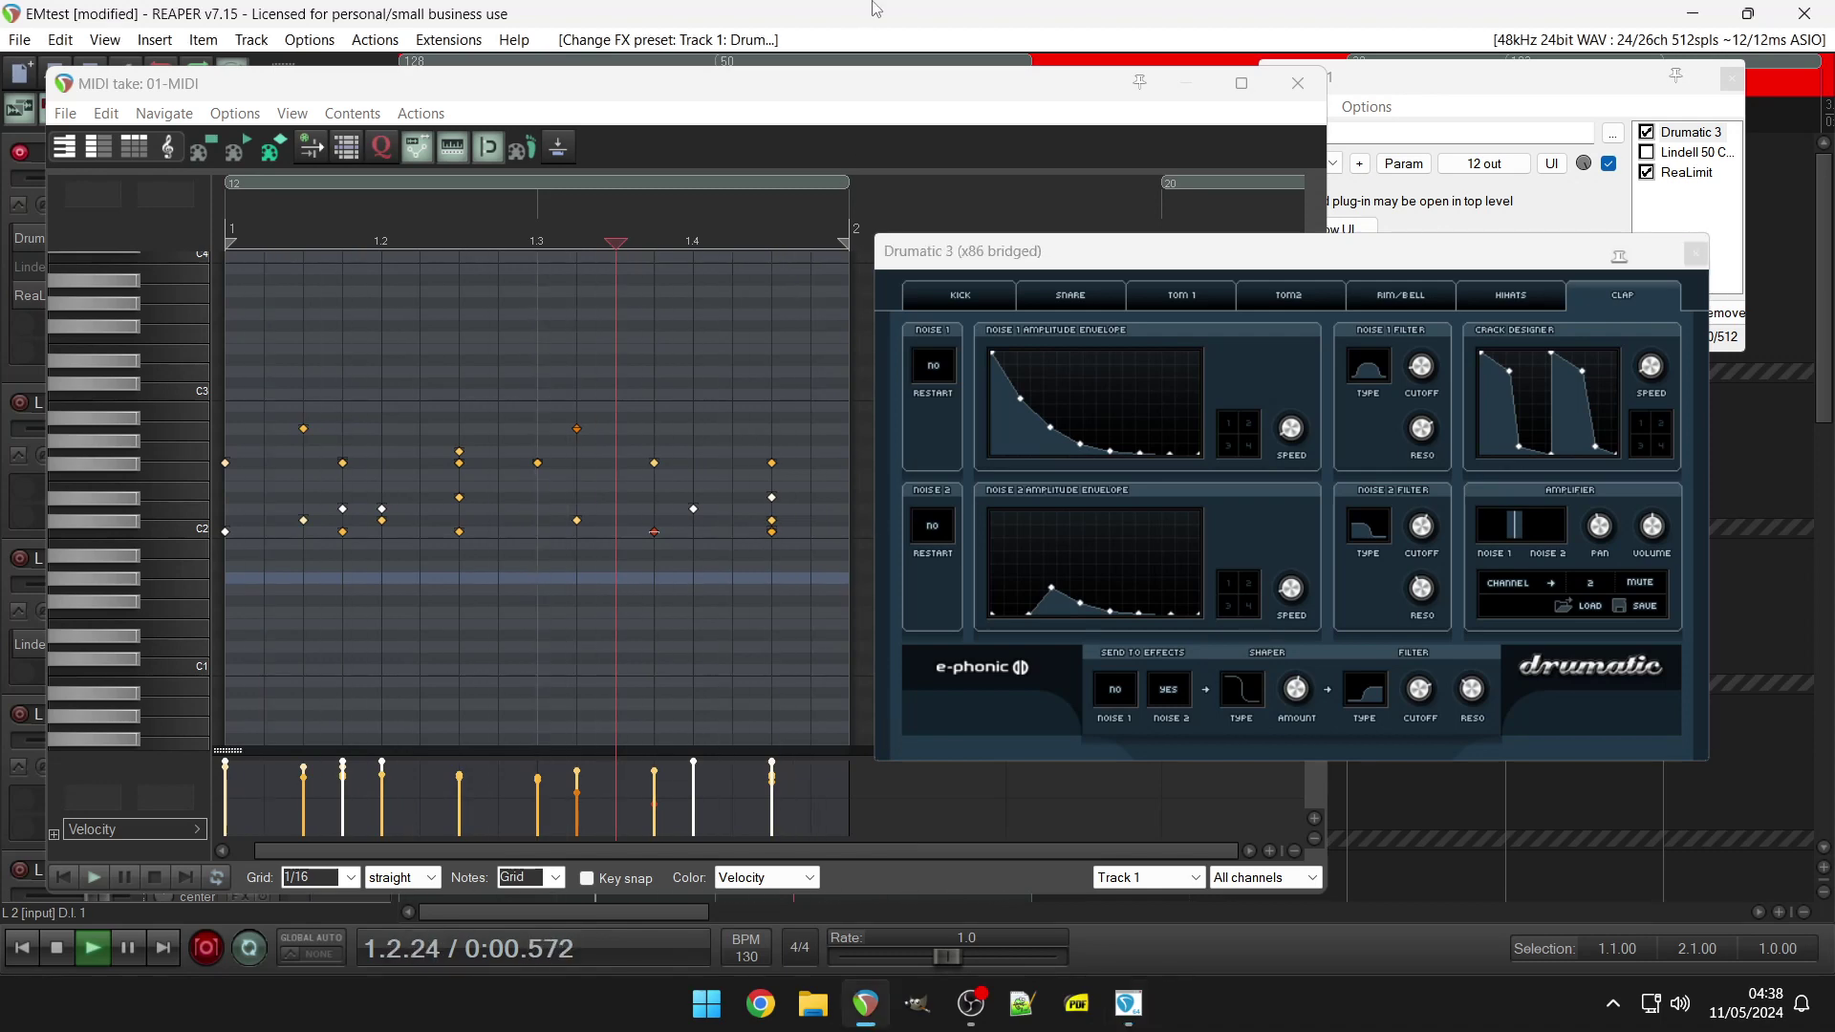
key(ctrl+m)
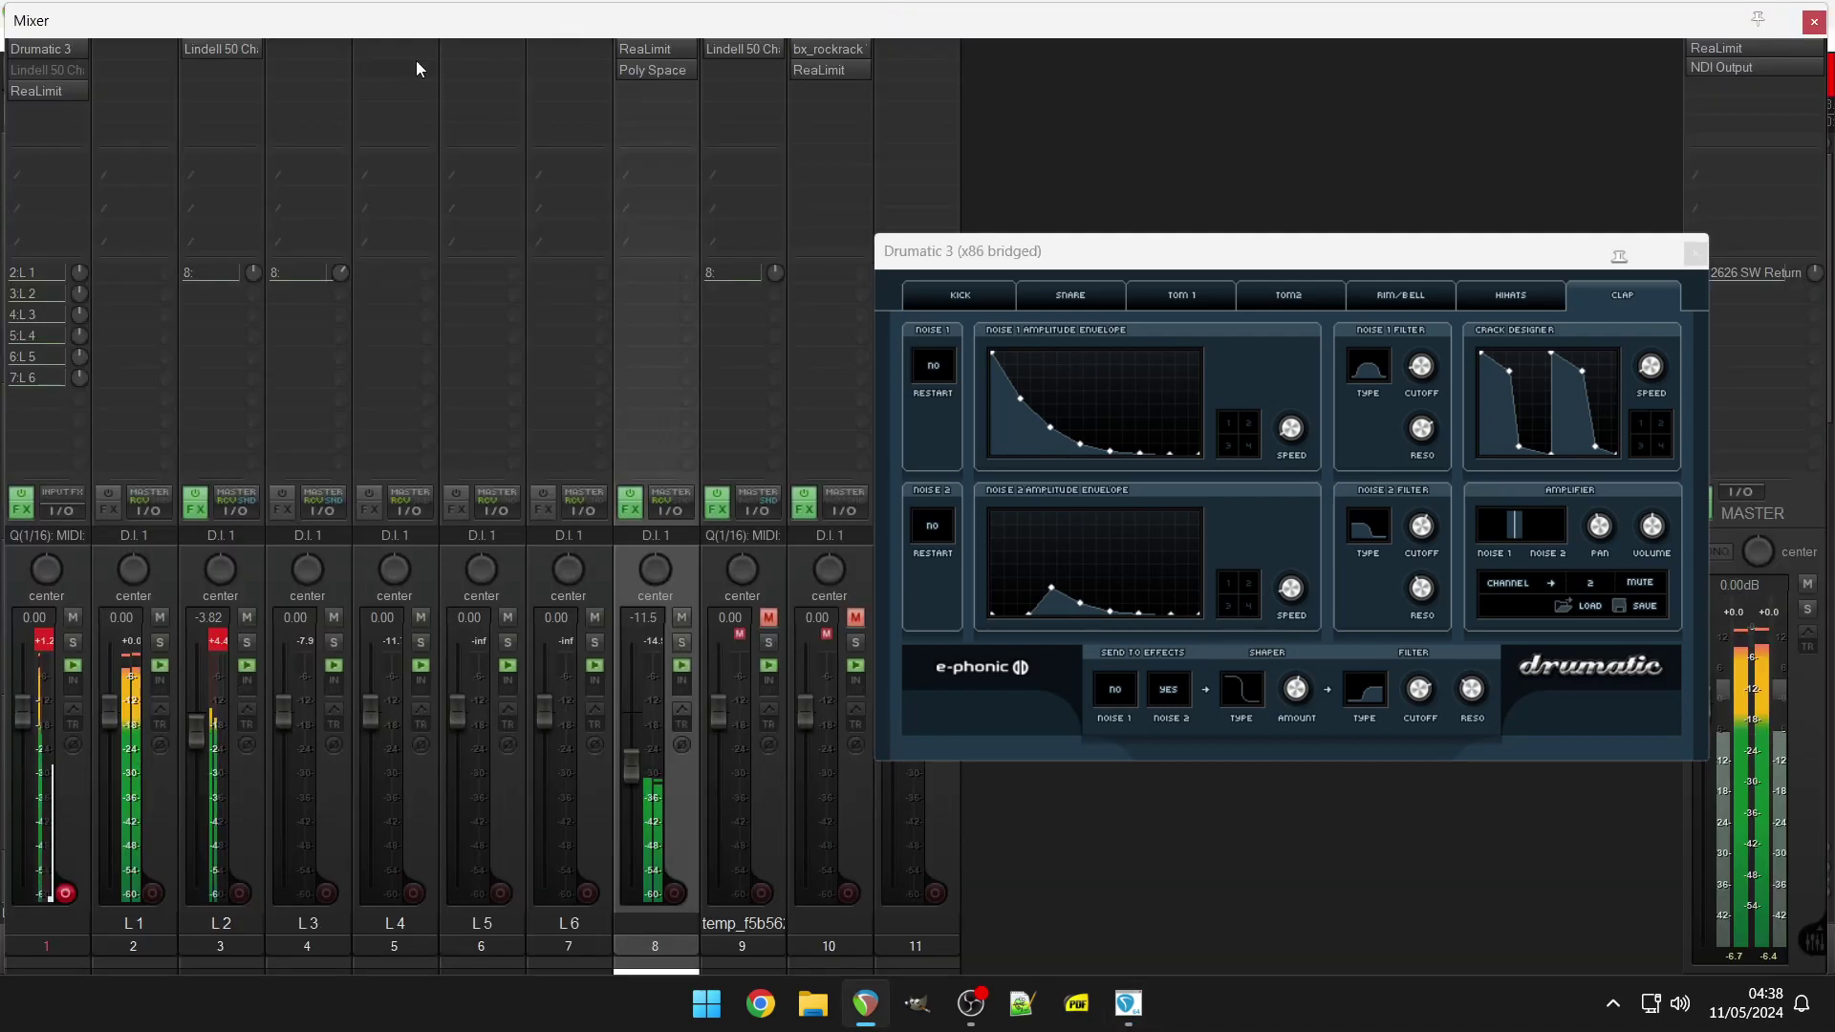
click(642, 61)
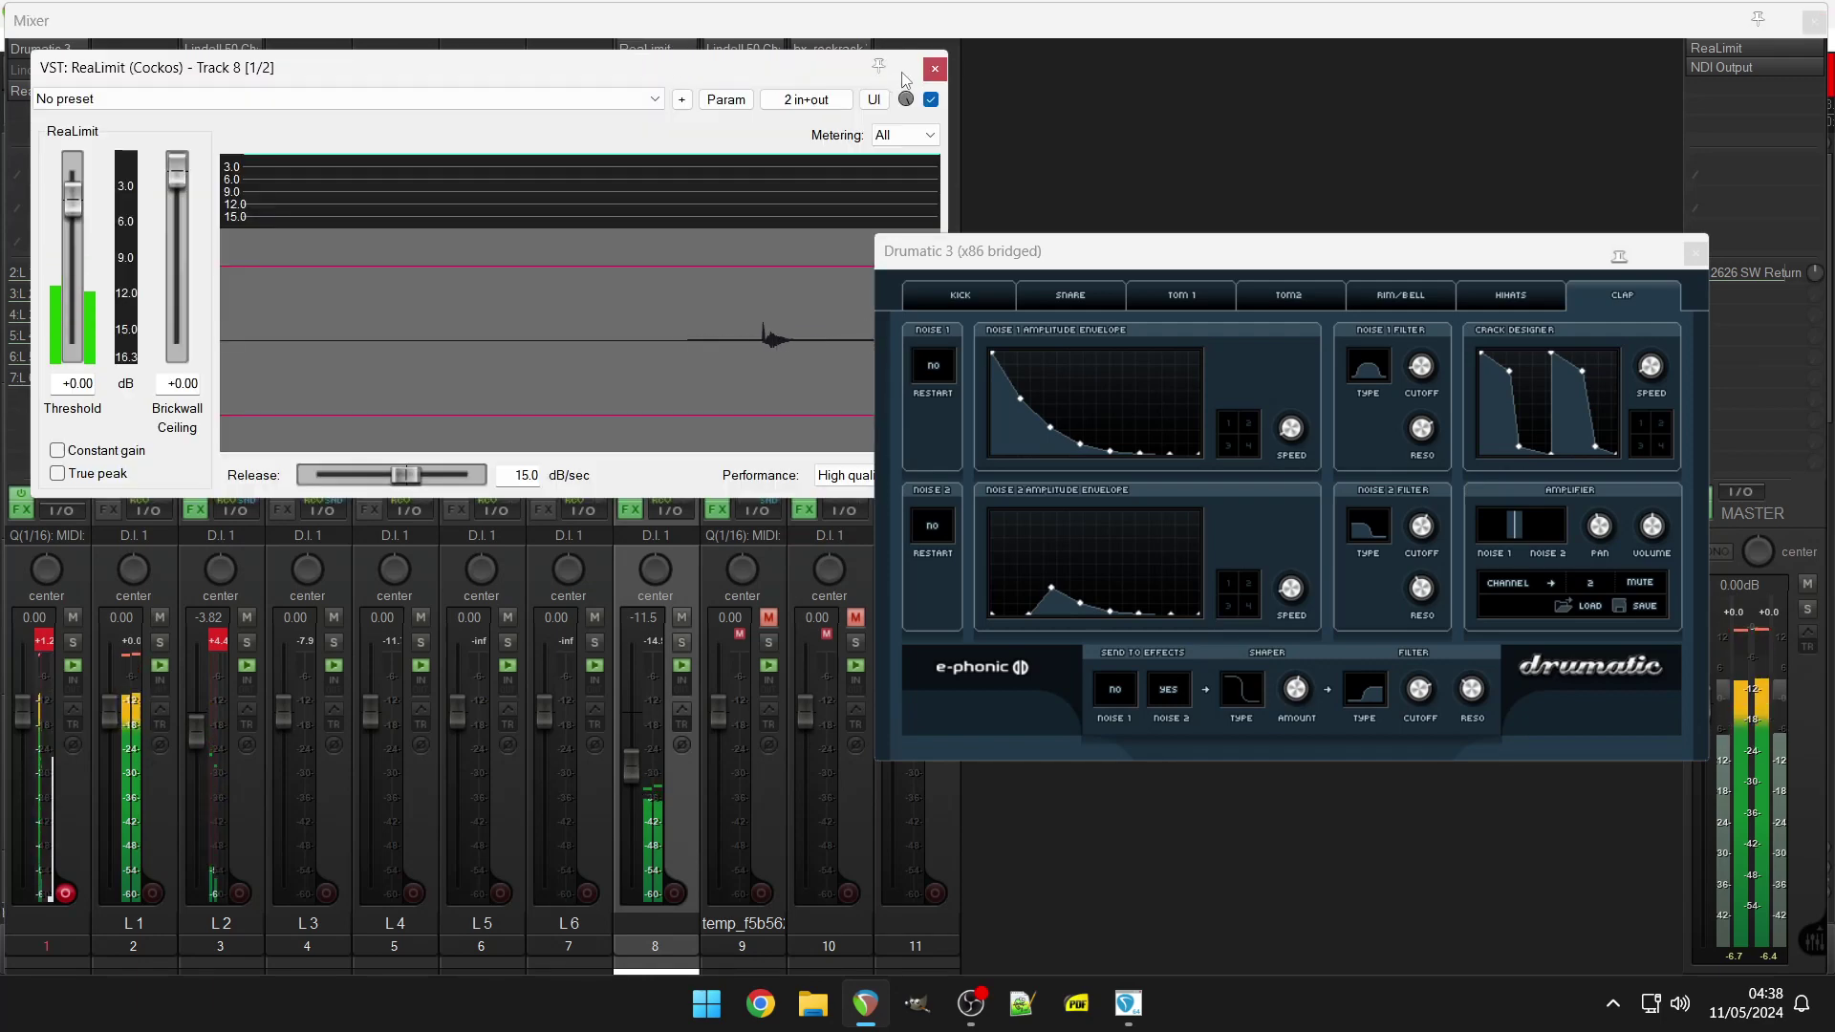
click(935, 68)
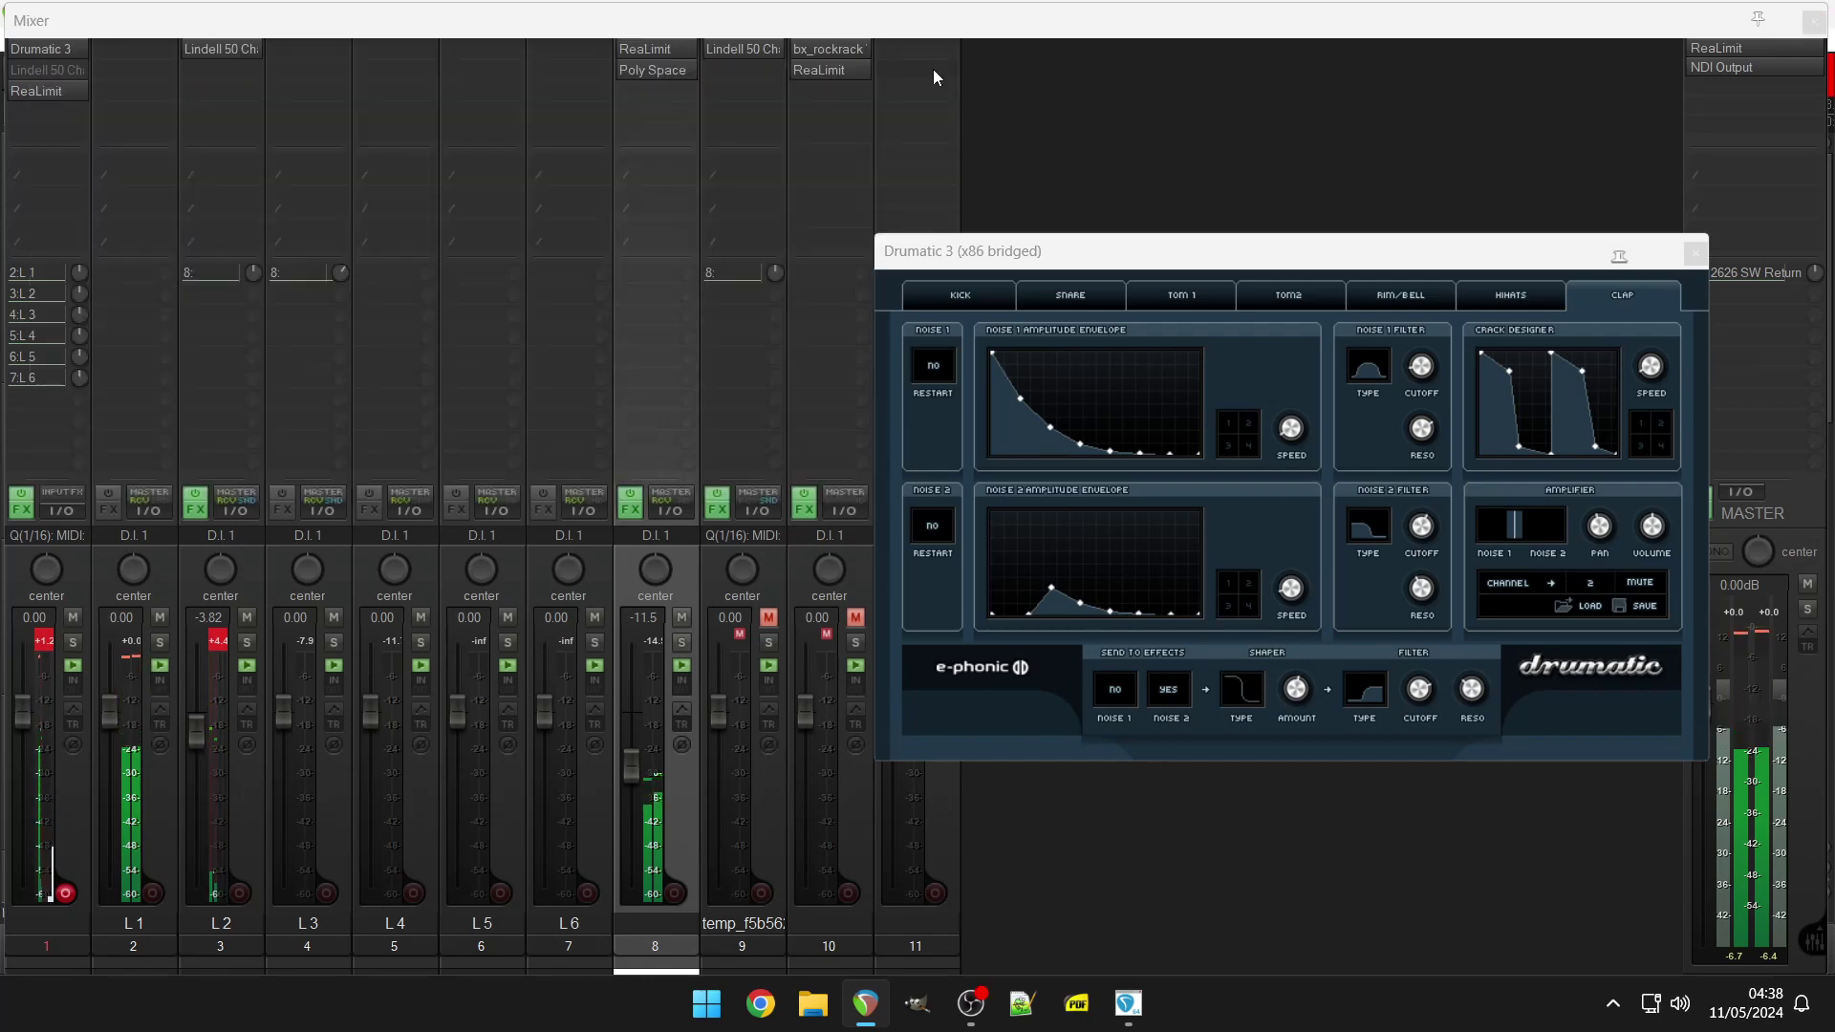
click(655, 71)
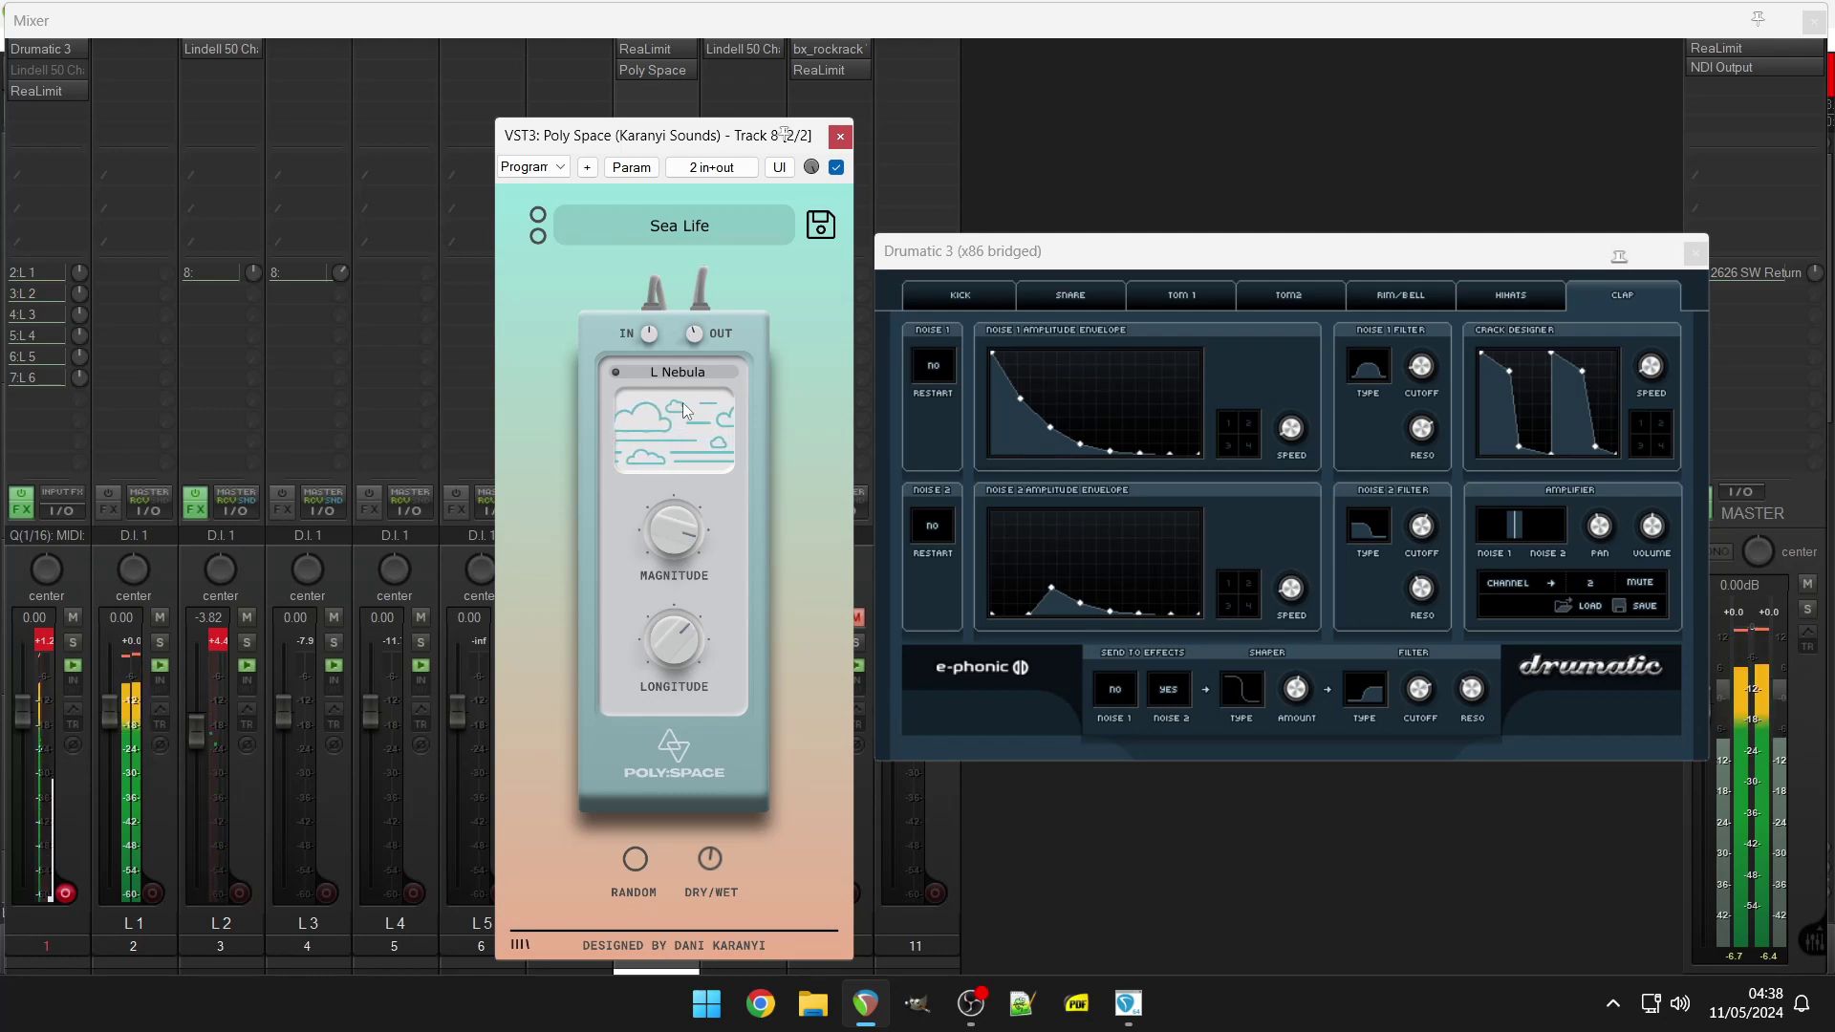
click(672, 372)
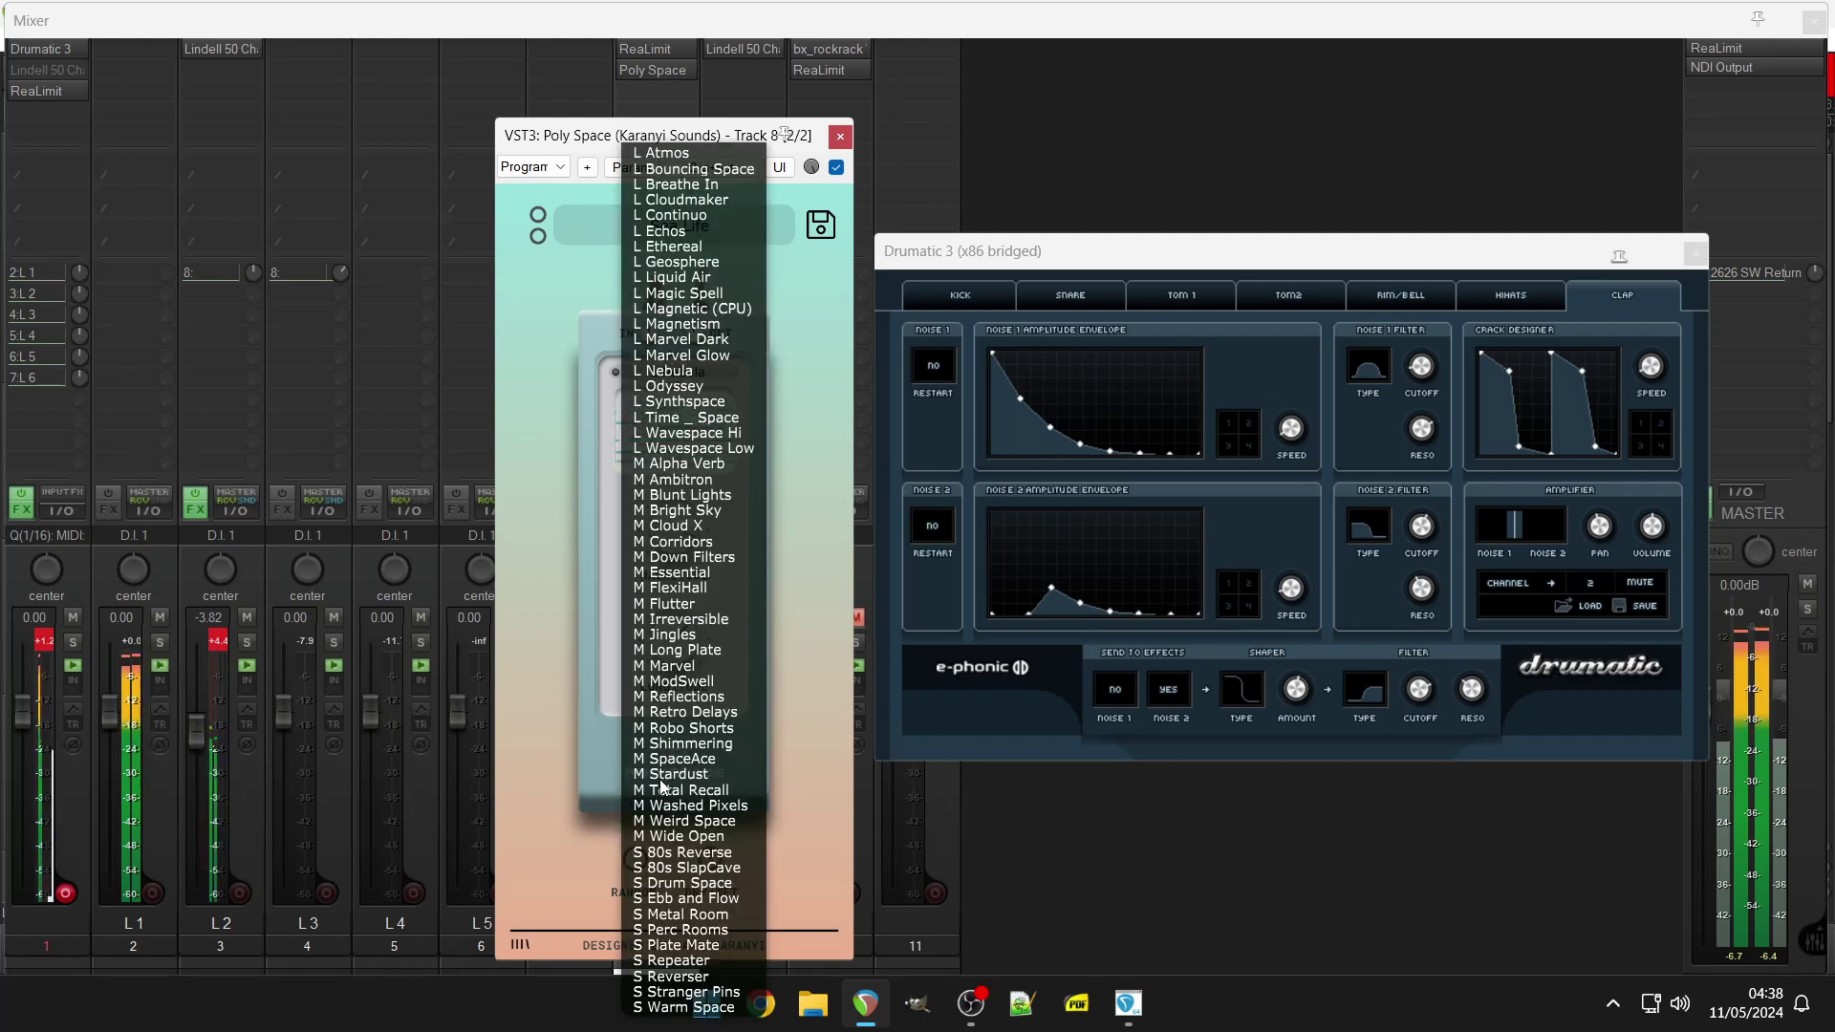
click(662, 853)
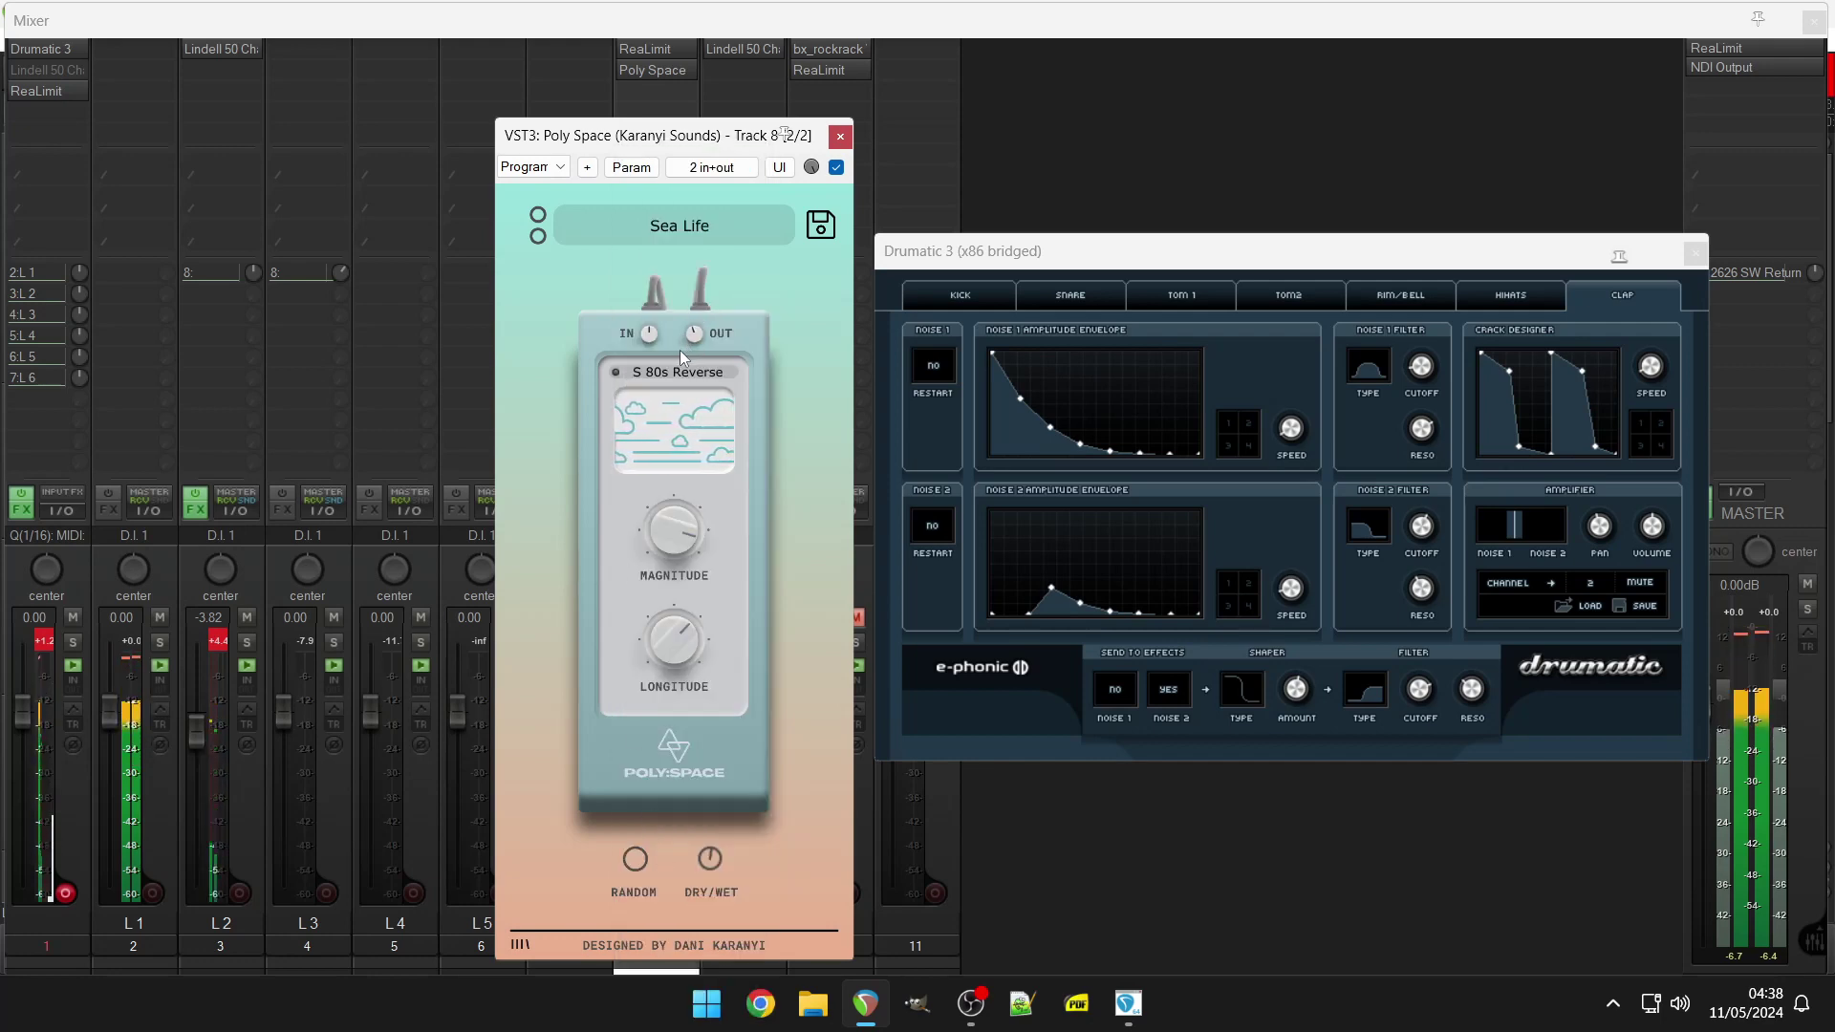
Raise the Dry/Wet mix of Poly Space and switch its algorithm to S Drum Space.
drag(707, 853, 701, 862)
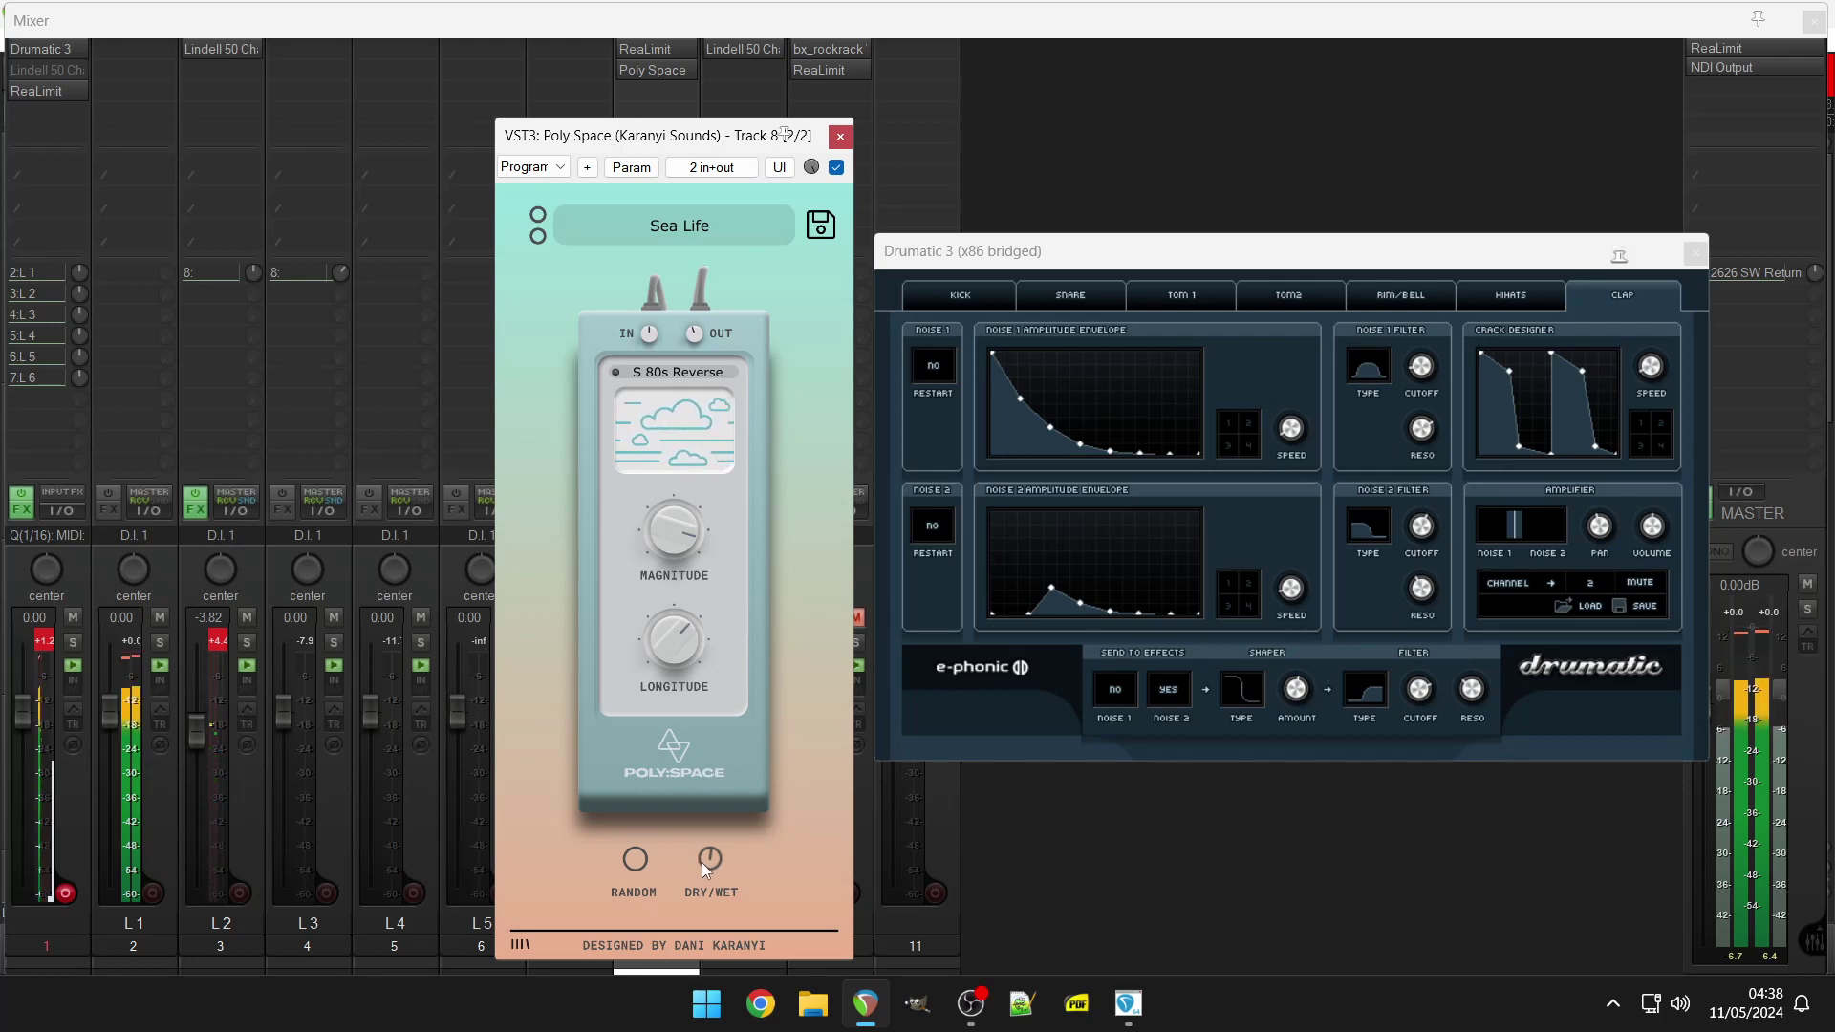
click(663, 372)
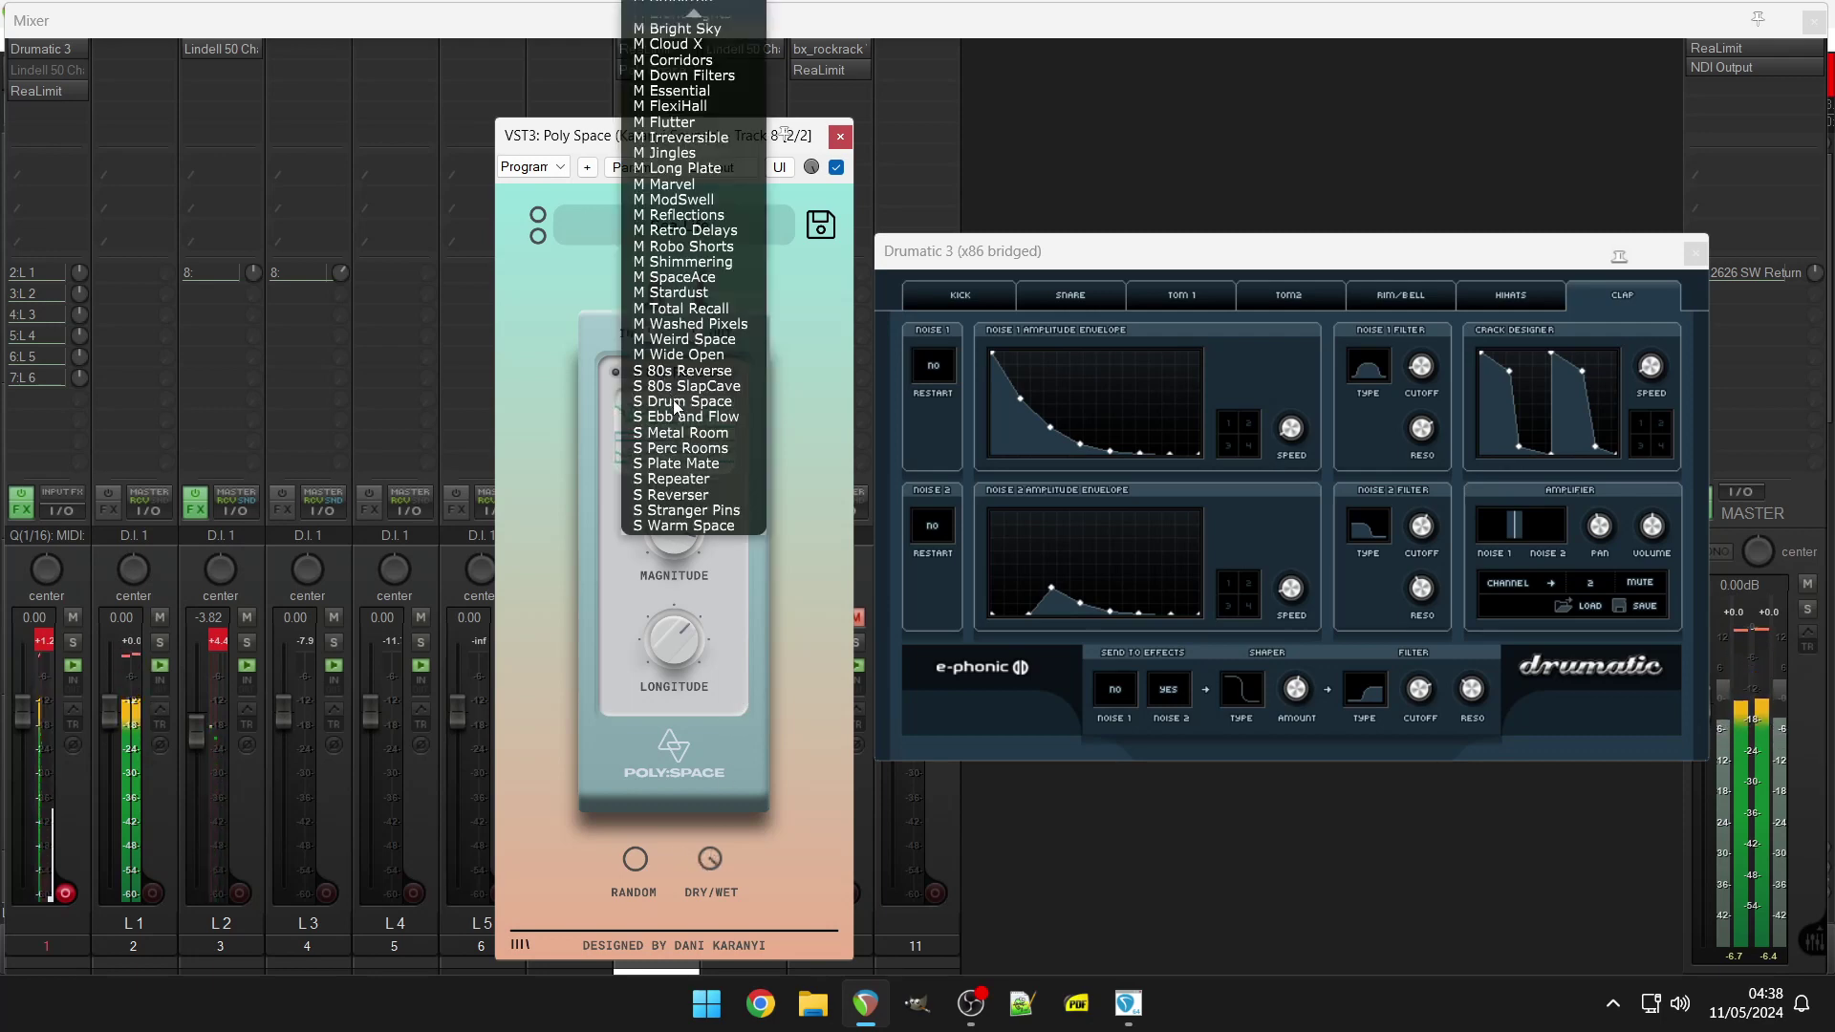
click(675, 401)
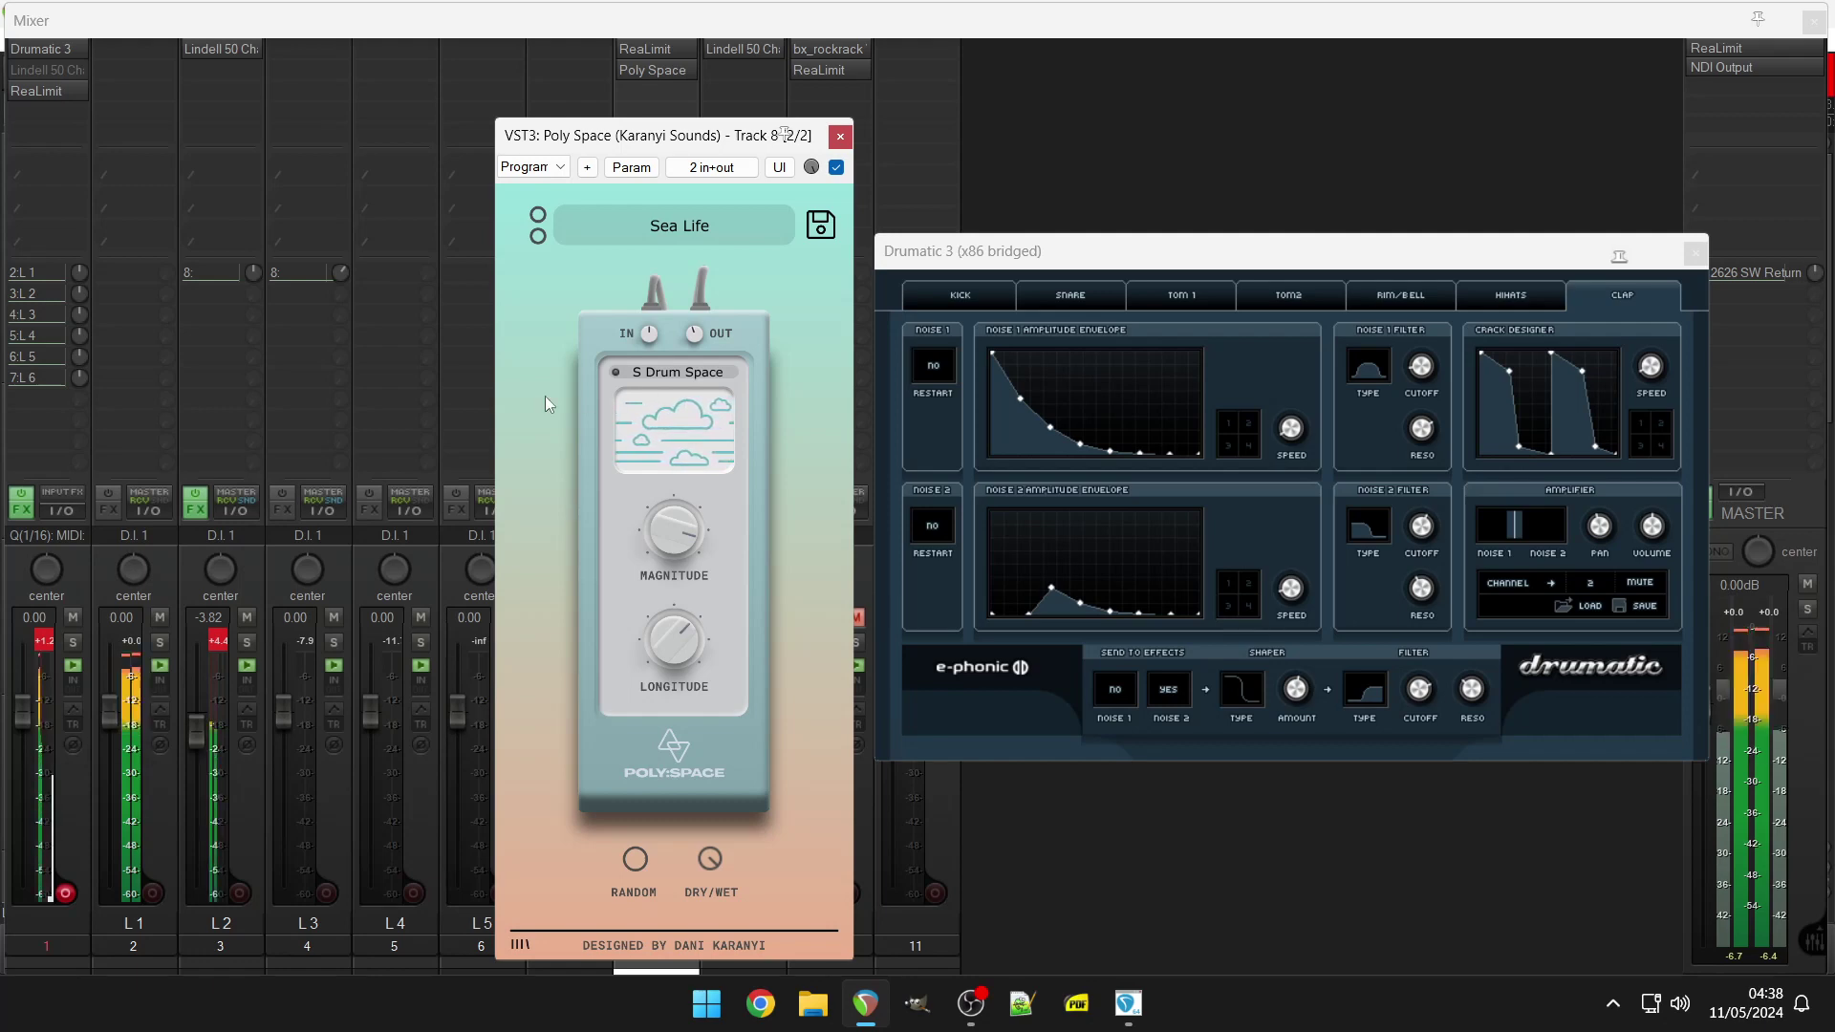
key(Escape)
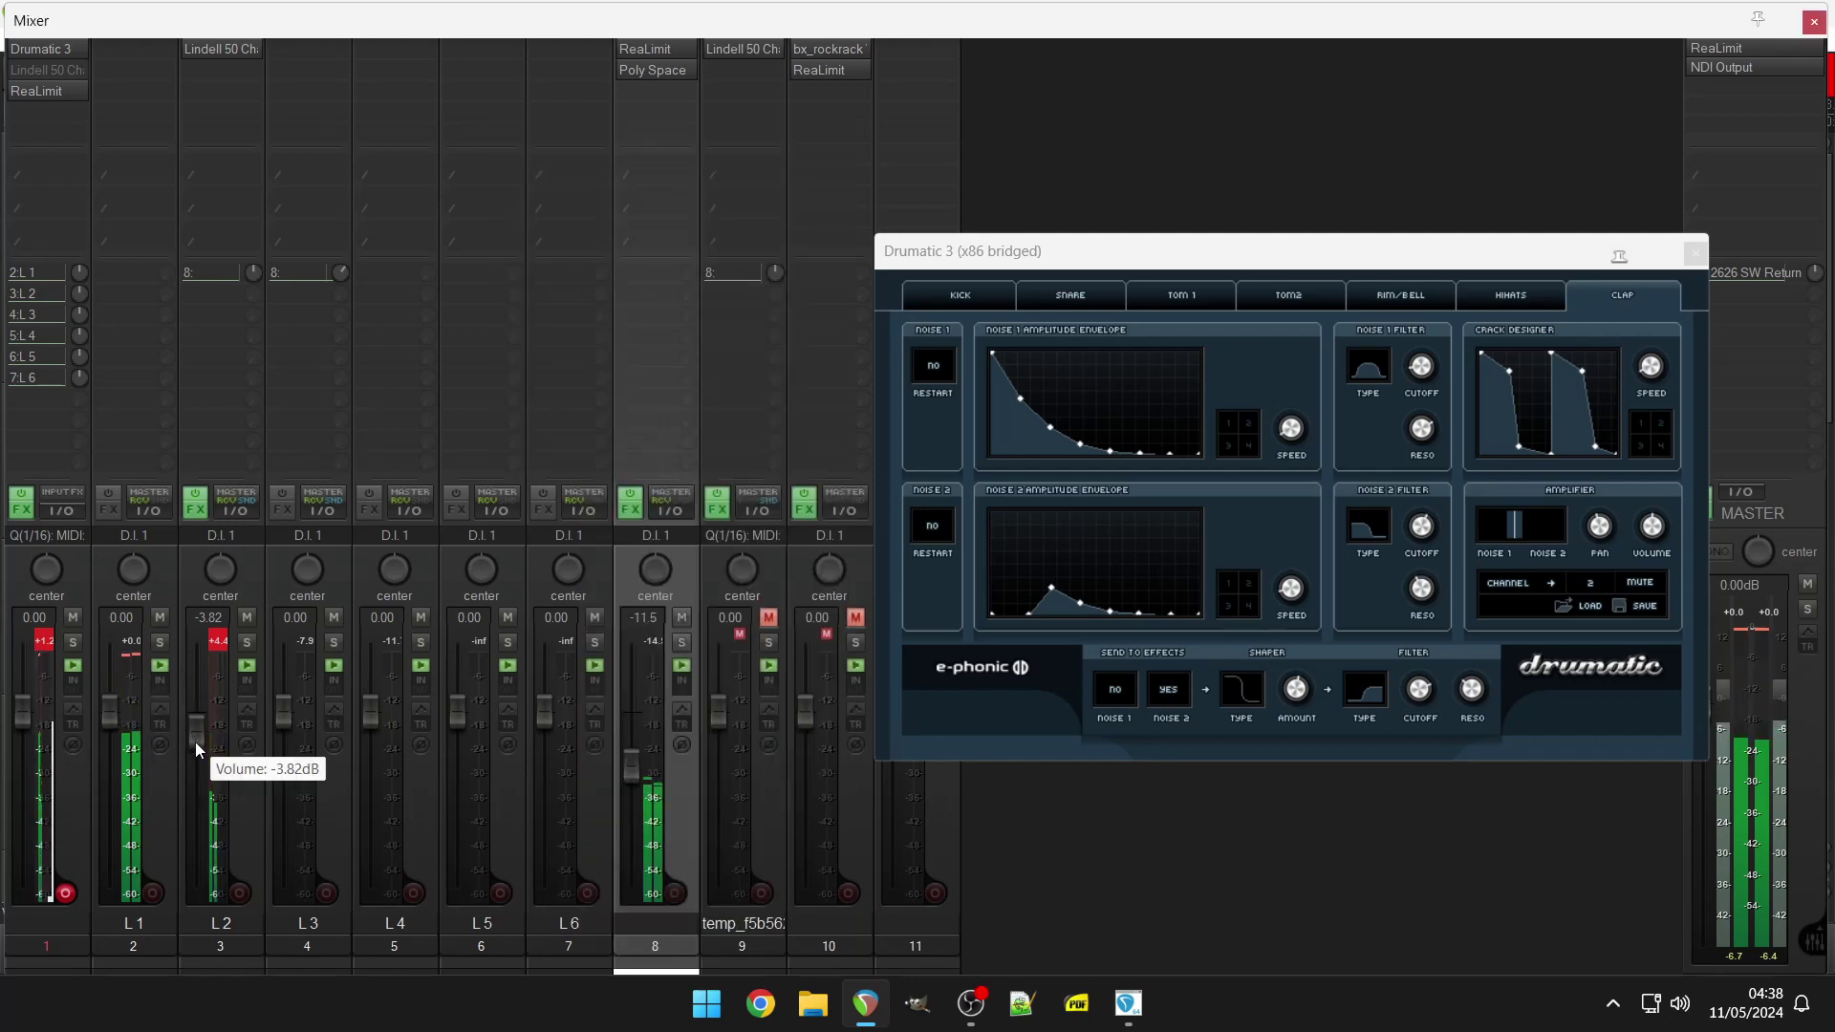
Reset the L 2 volume fader to 0.00 dB and route the Snare sound to channel 2 in Drumatic 3.
double_click(195, 741)
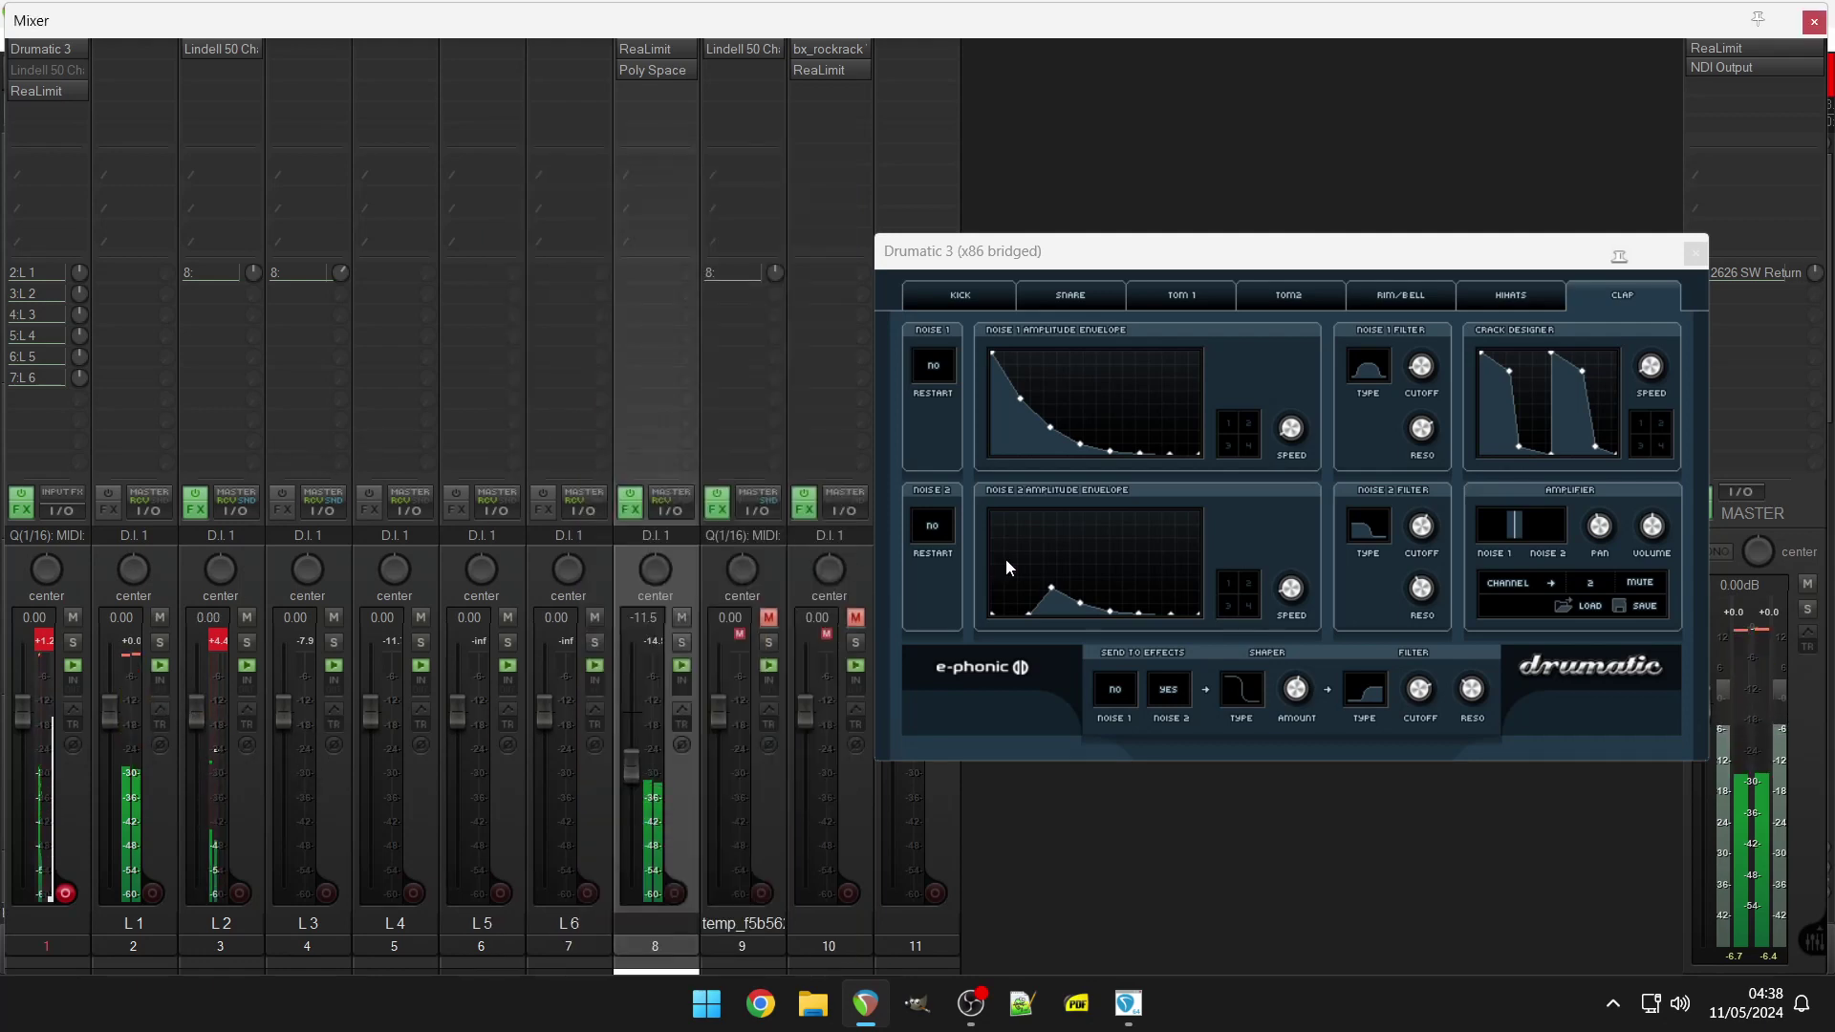
click(1096, 296)
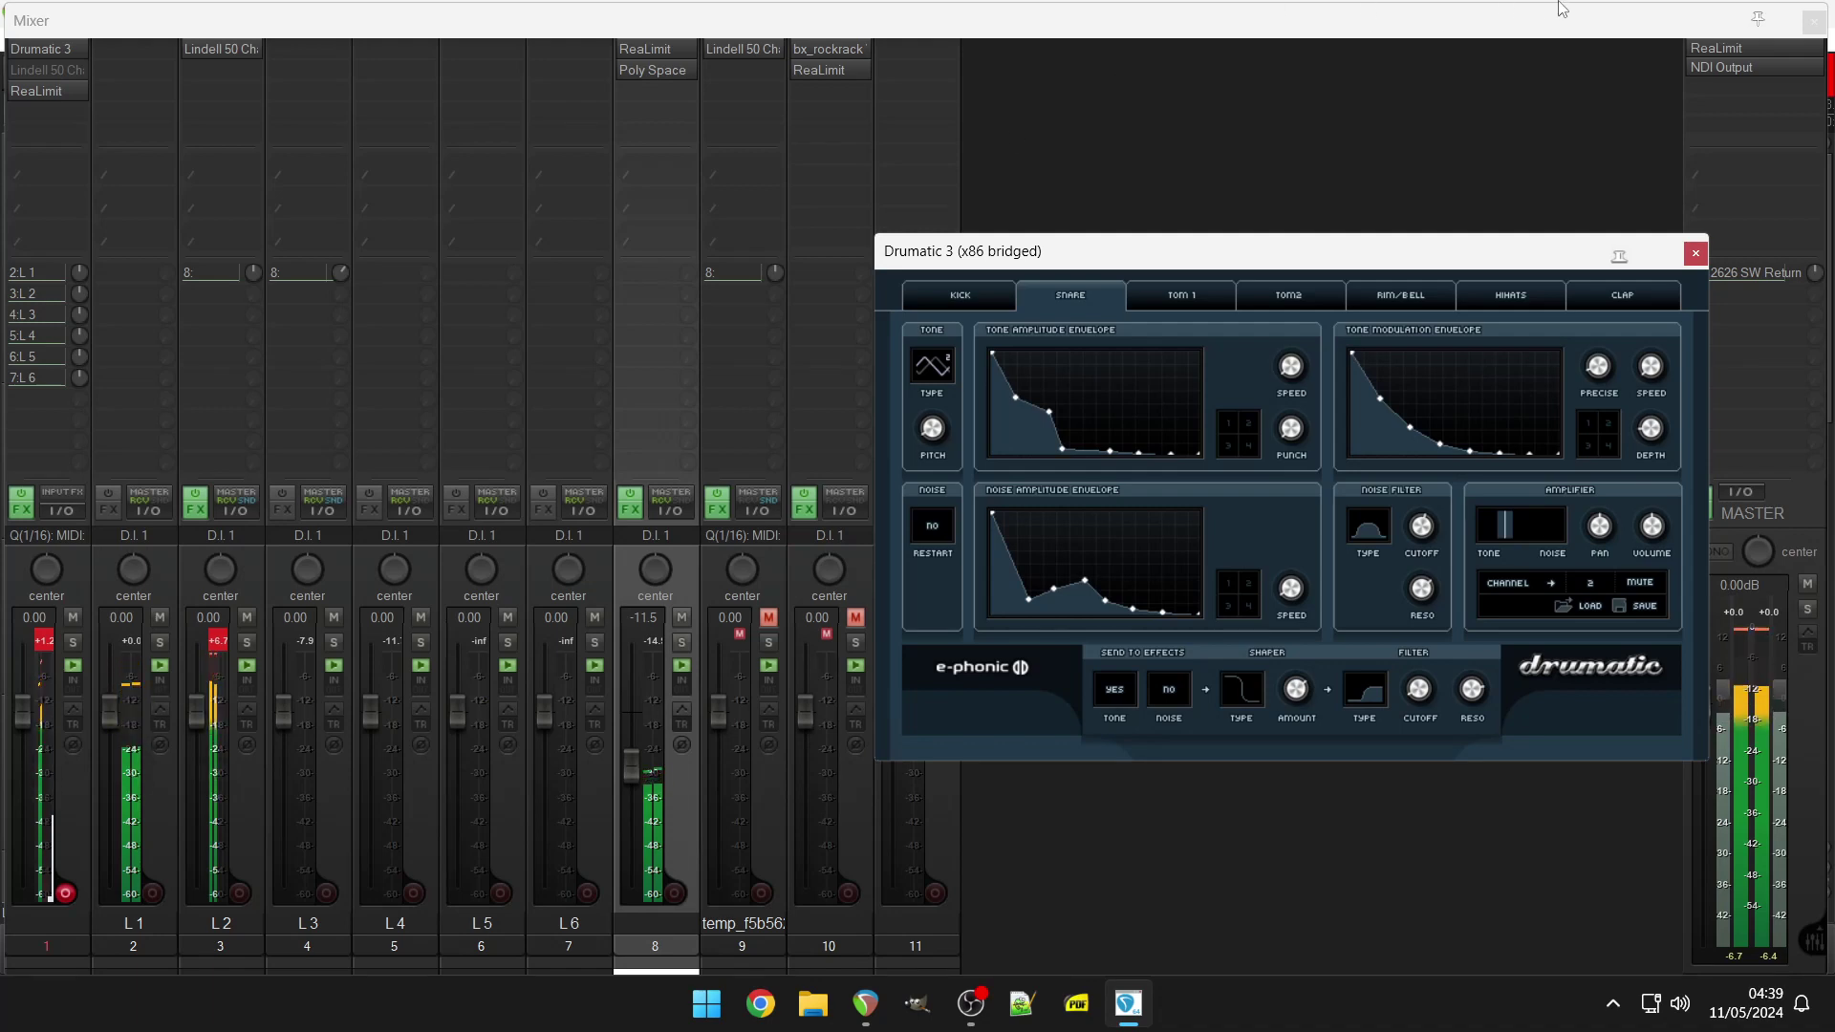
Close the mixer and Poly Space windows and load the Feedback preset in Drumatic 3.
click(1814, 21)
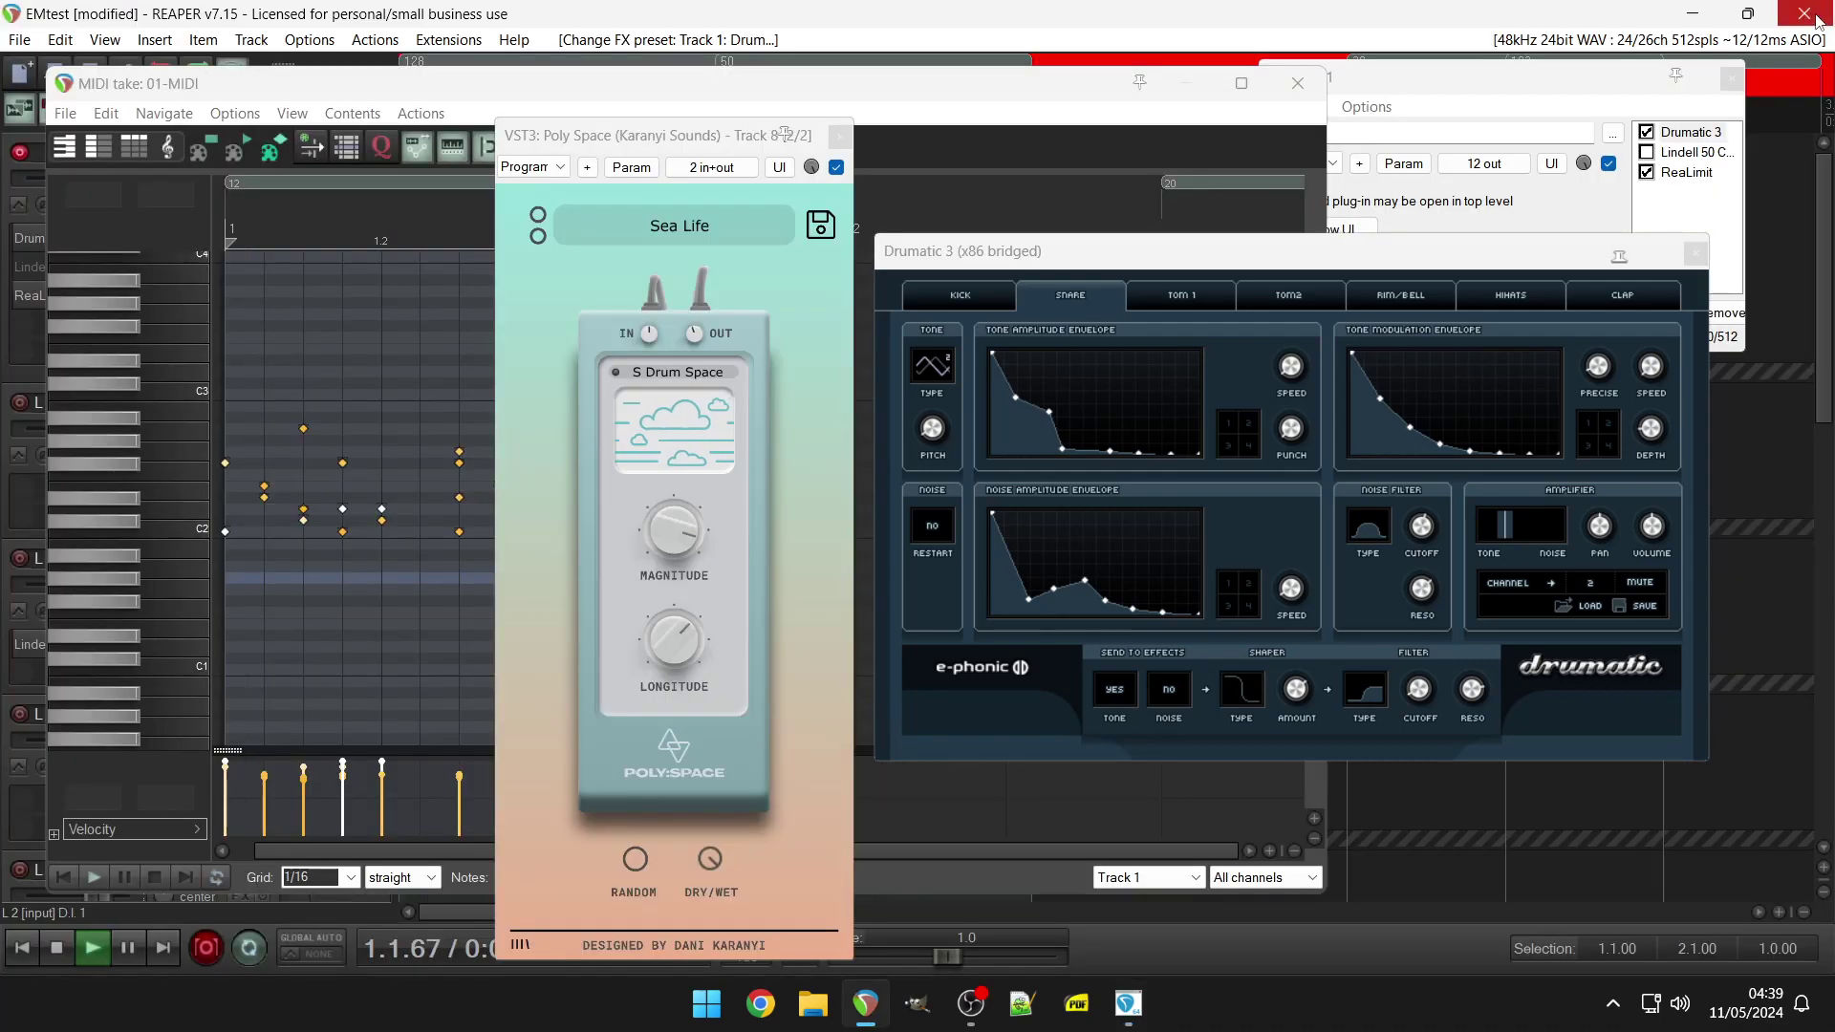
click(837, 136)
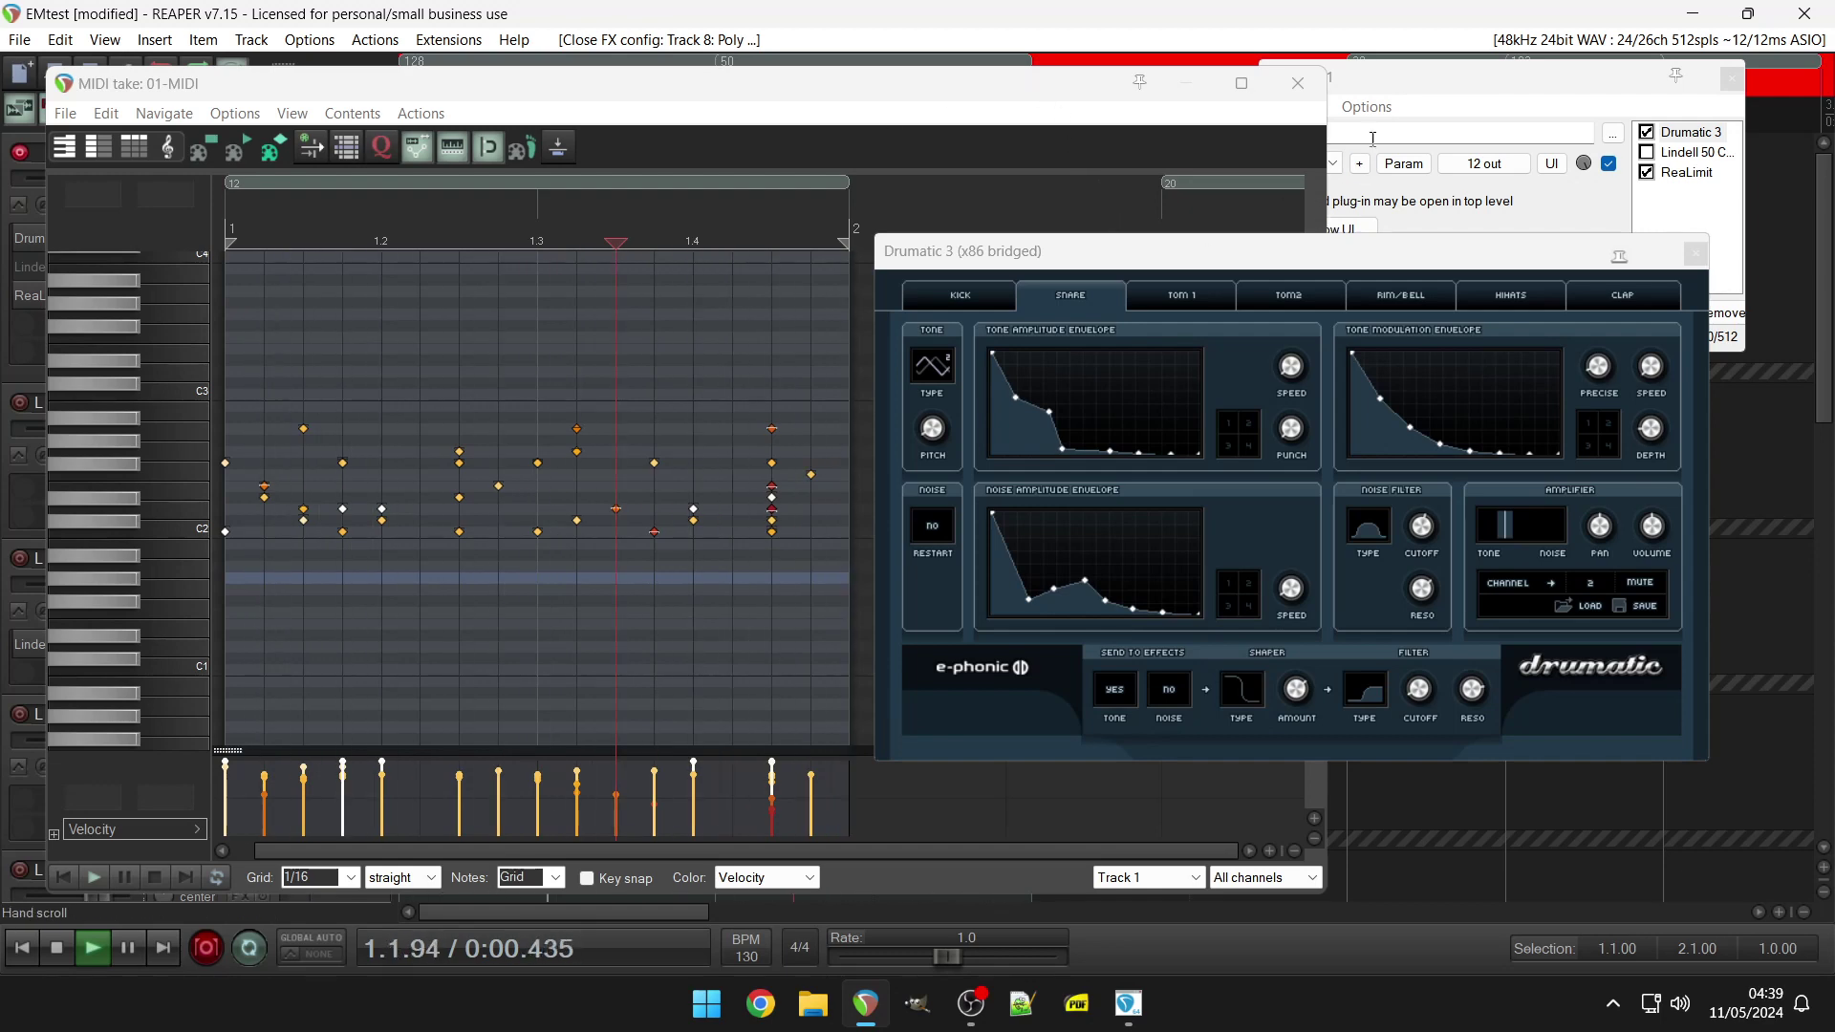
click(1393, 100)
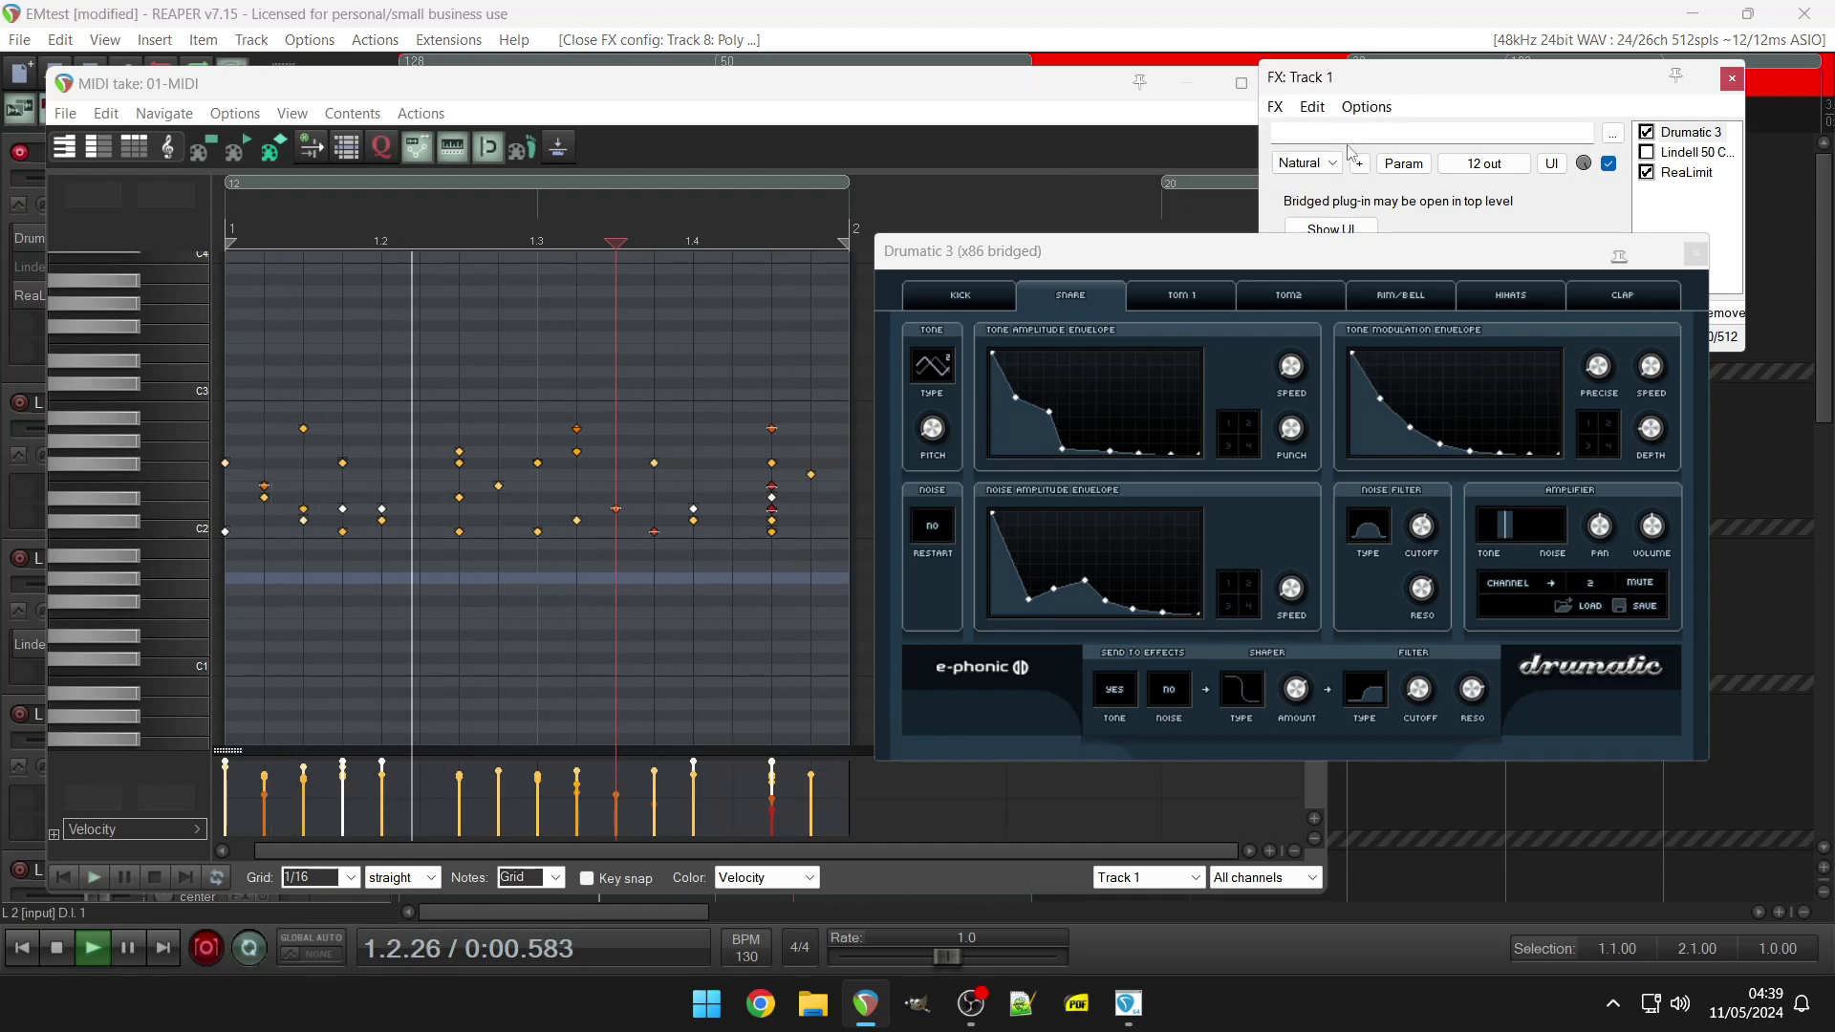
click(1308, 164)
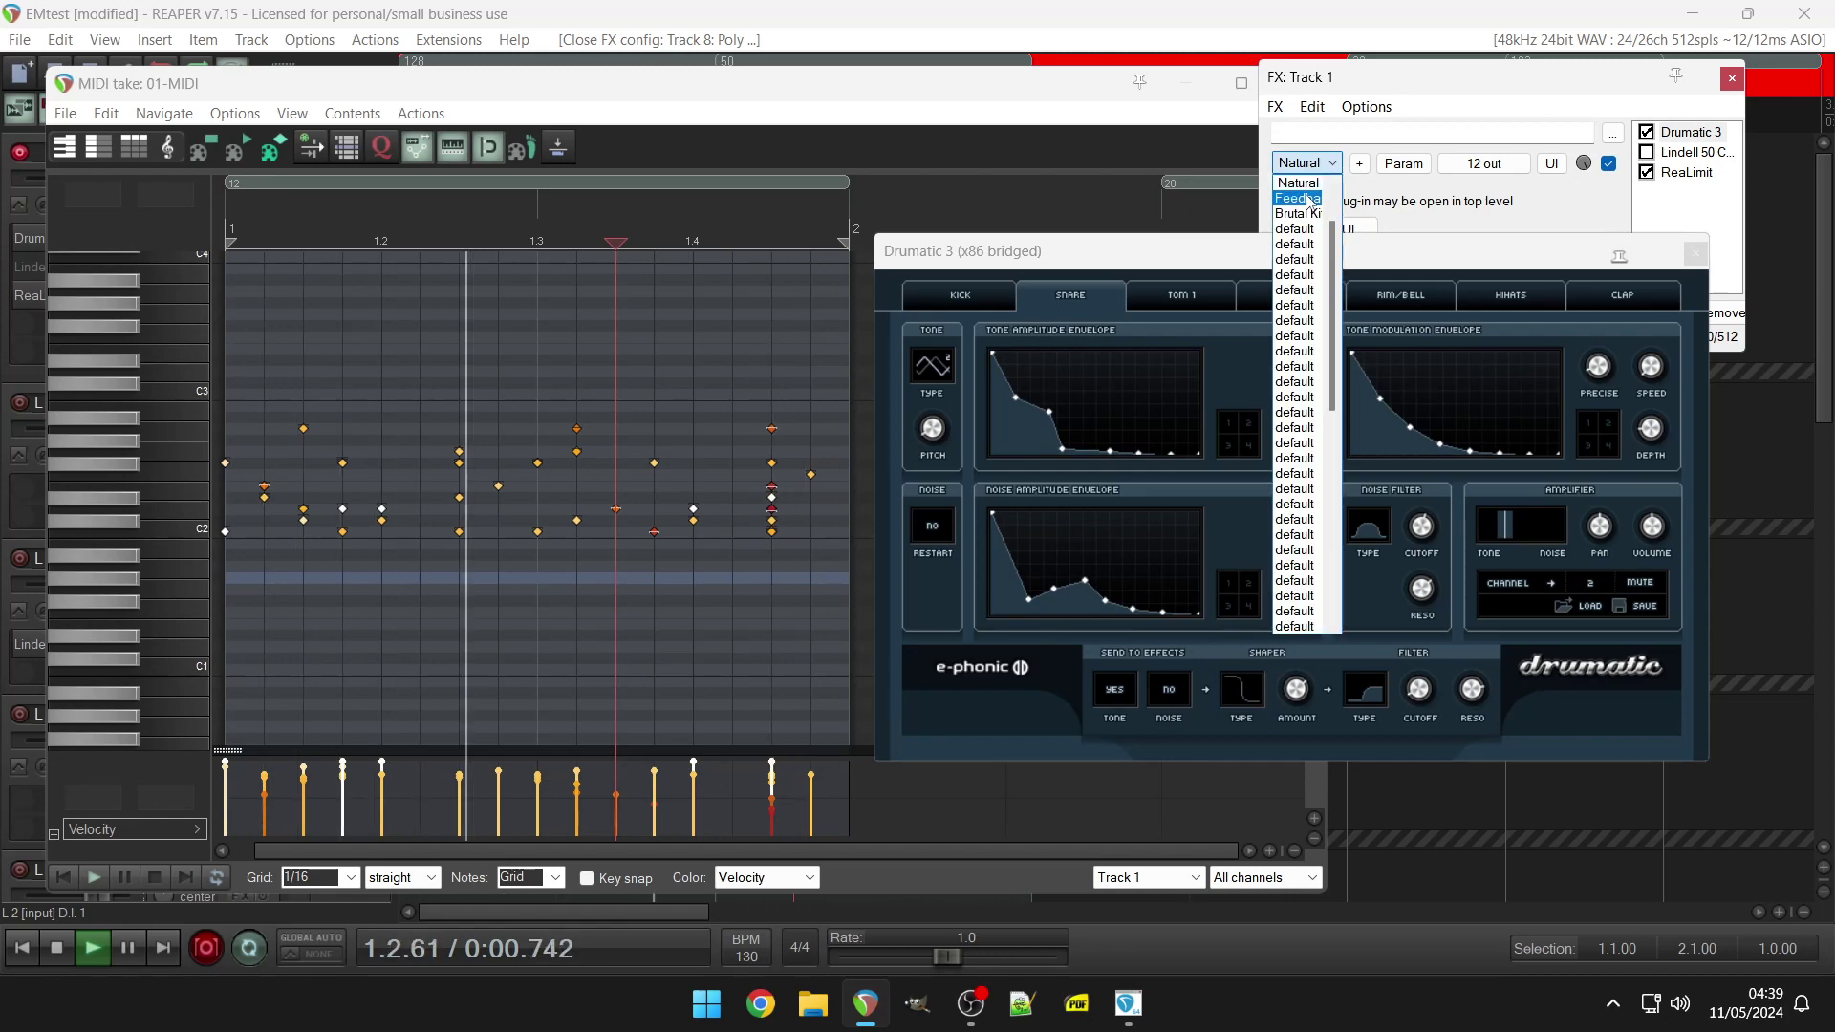
click(1311, 202)
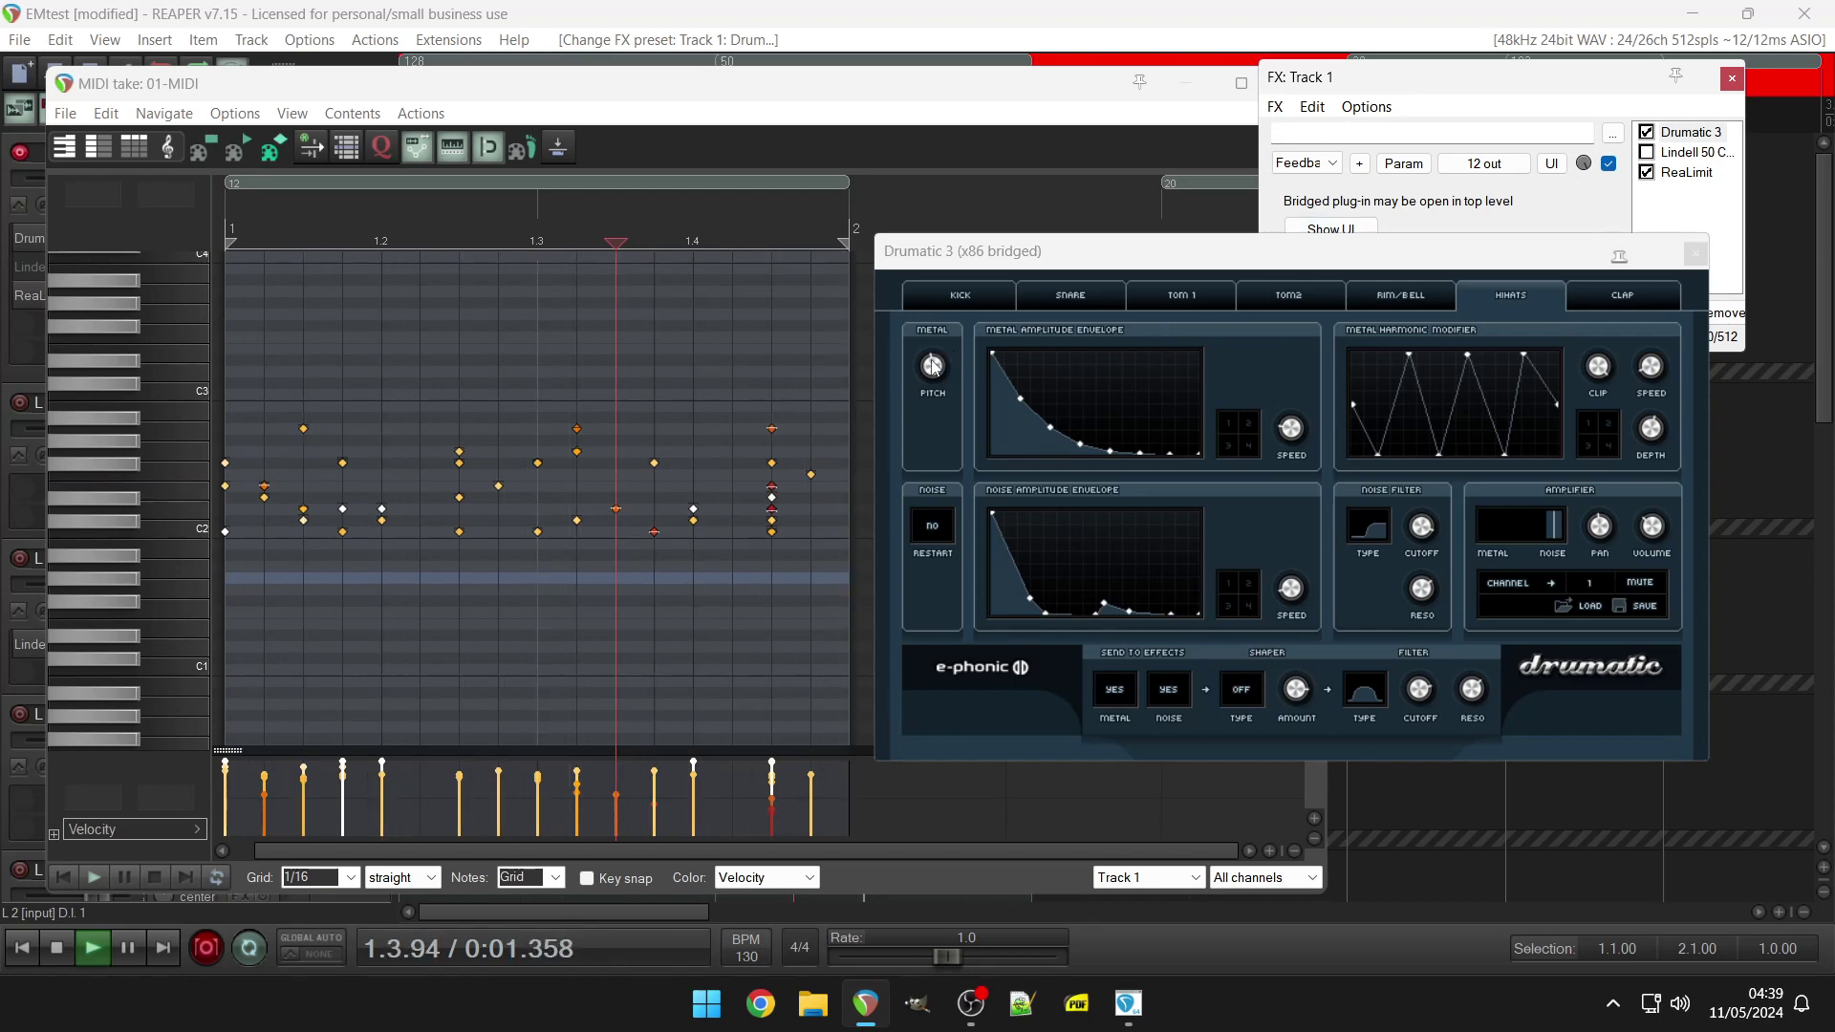
Clear all drum notes from the one-bar loop in the MIDI editor.
drag(817, 402, 531, 659)
click(421, 588)
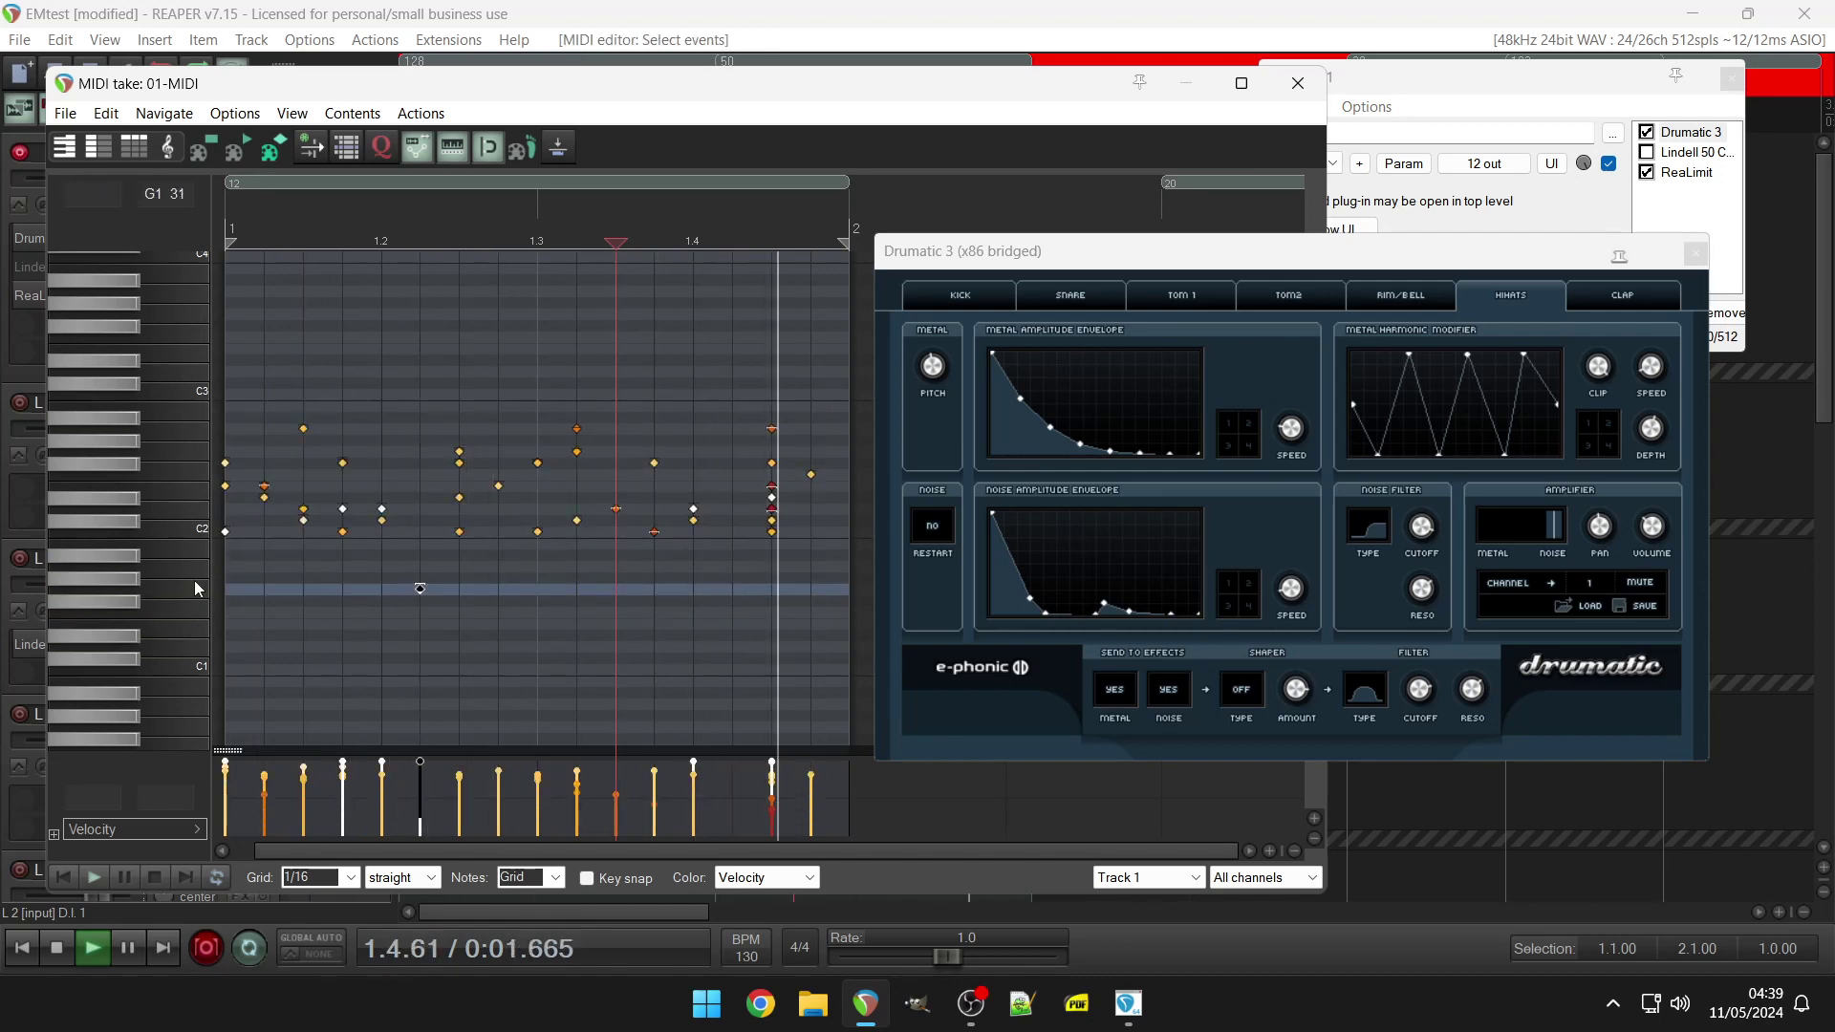
key(Delete)
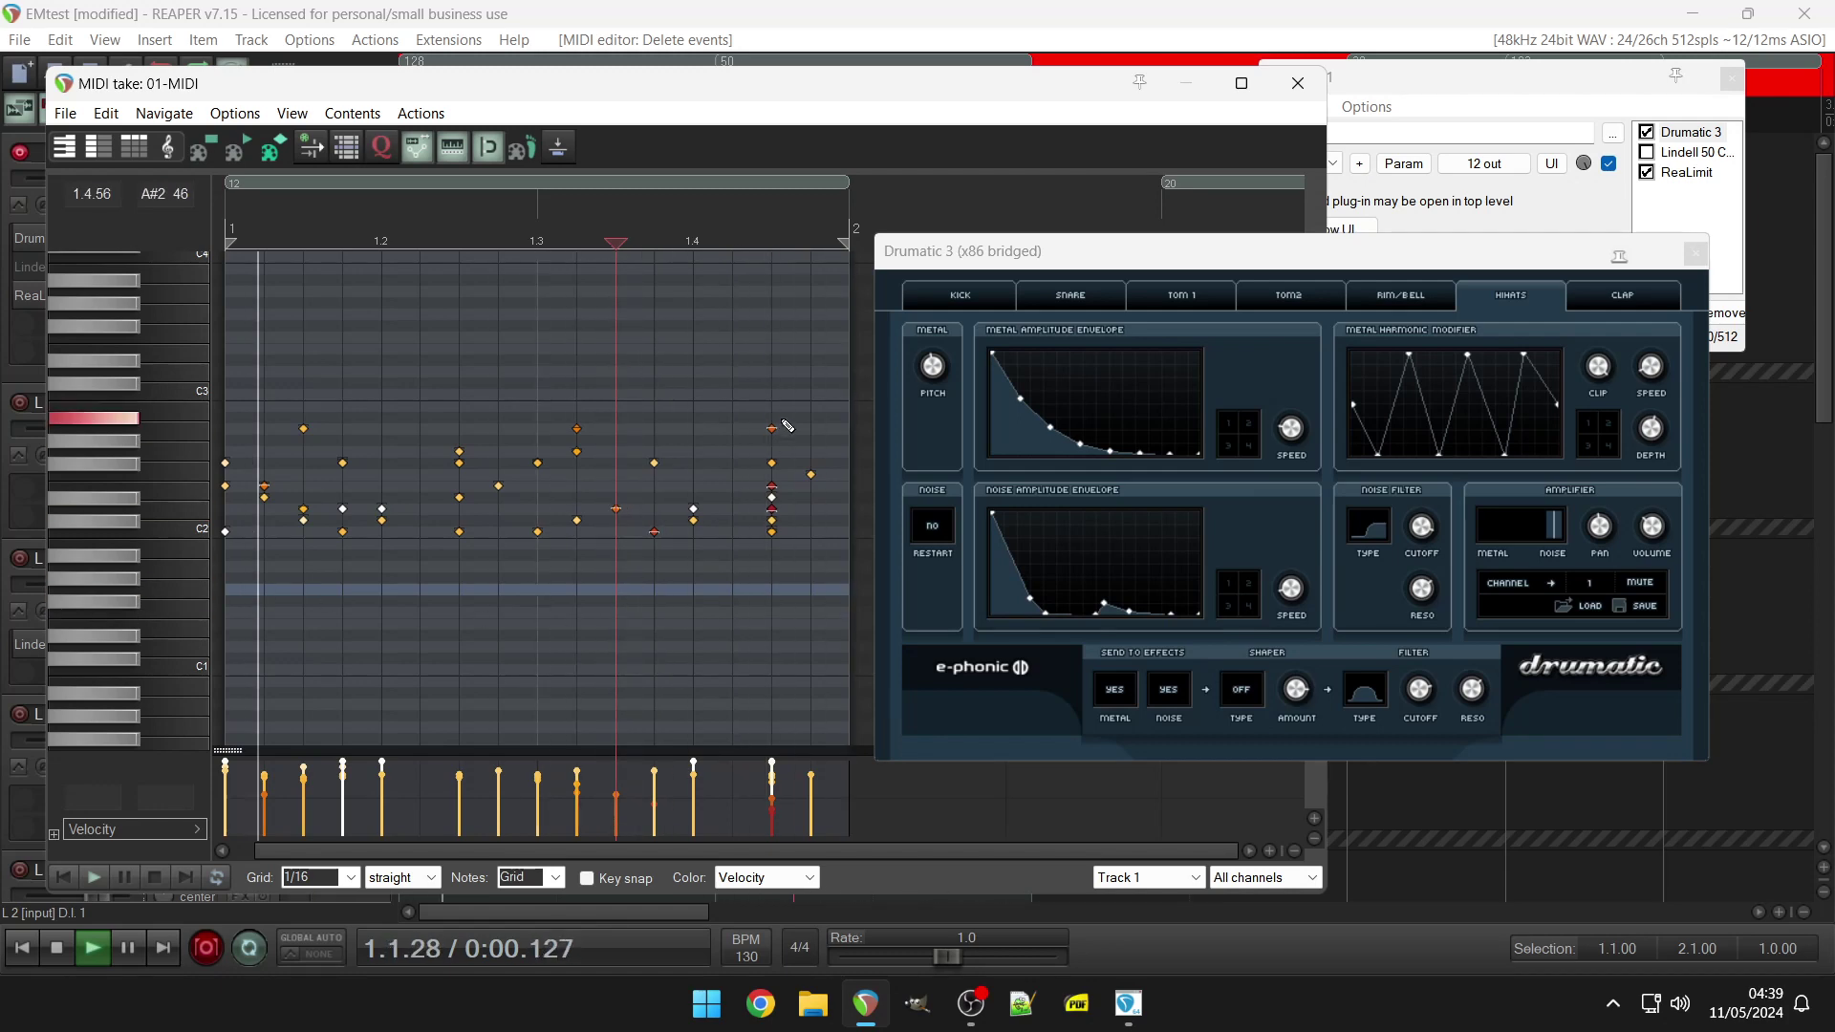
drag(820, 403, 157, 610)
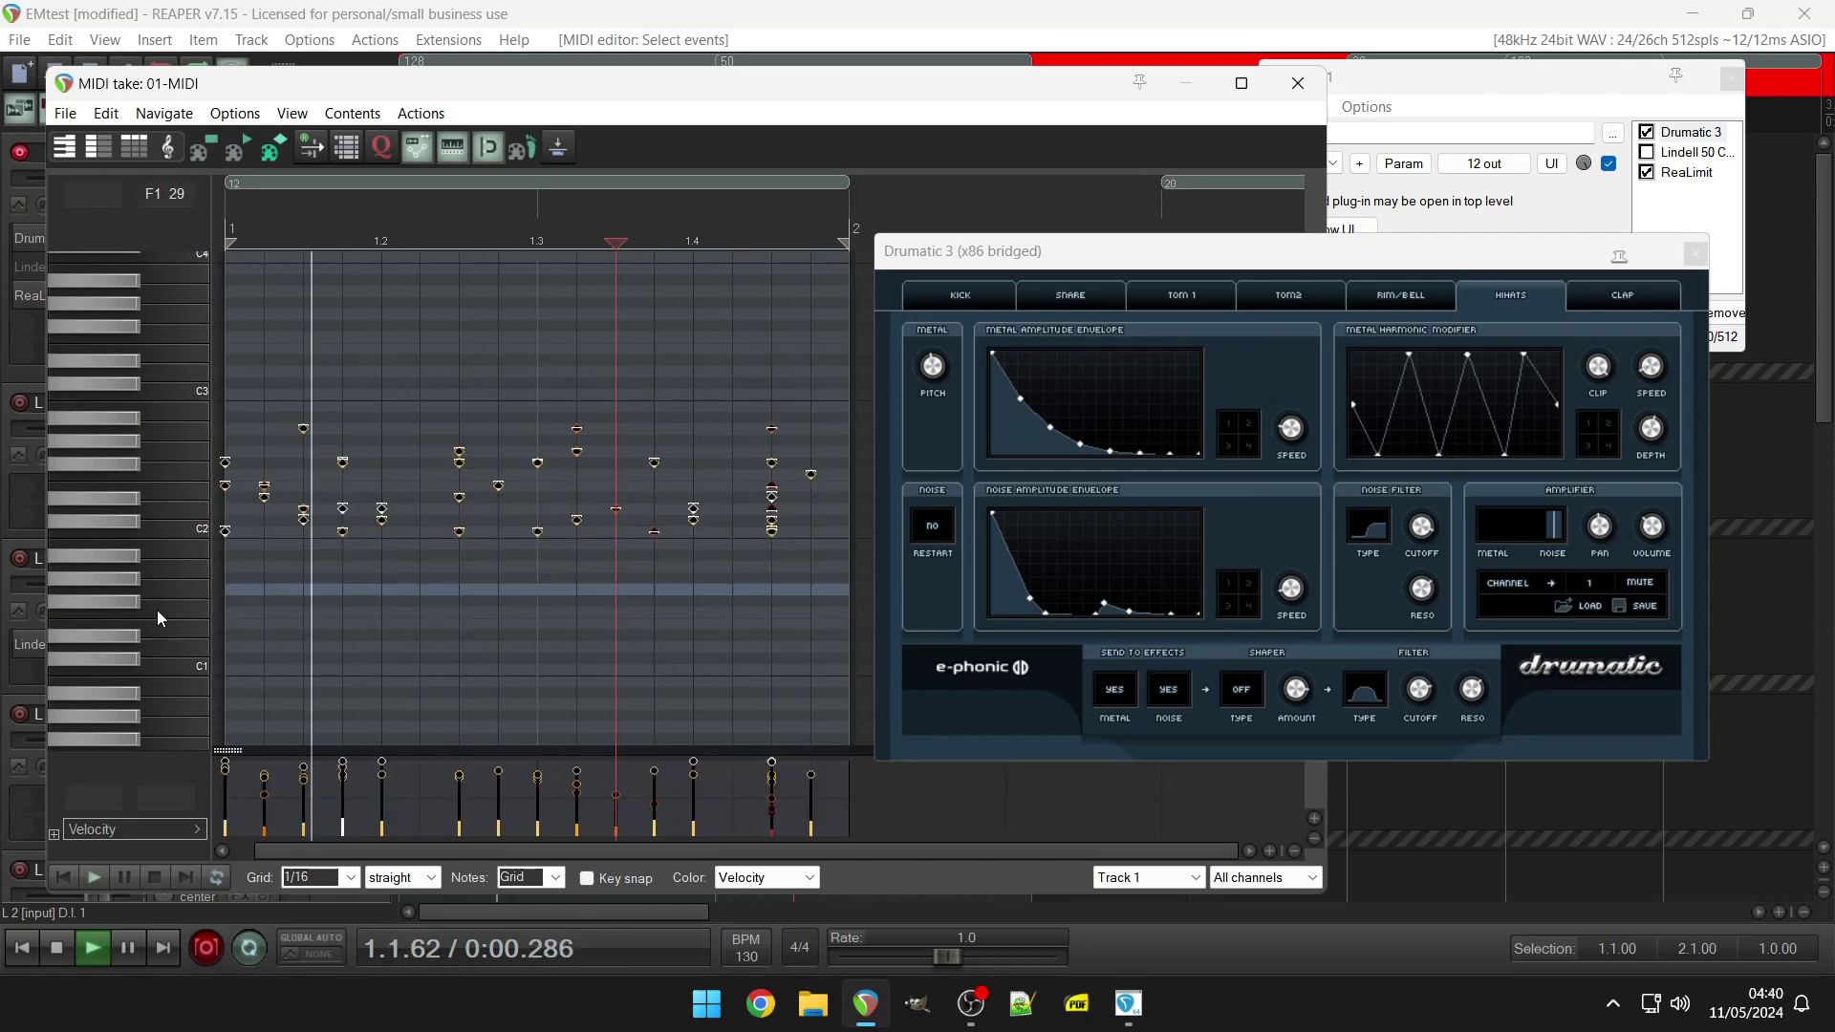
key(Delete)
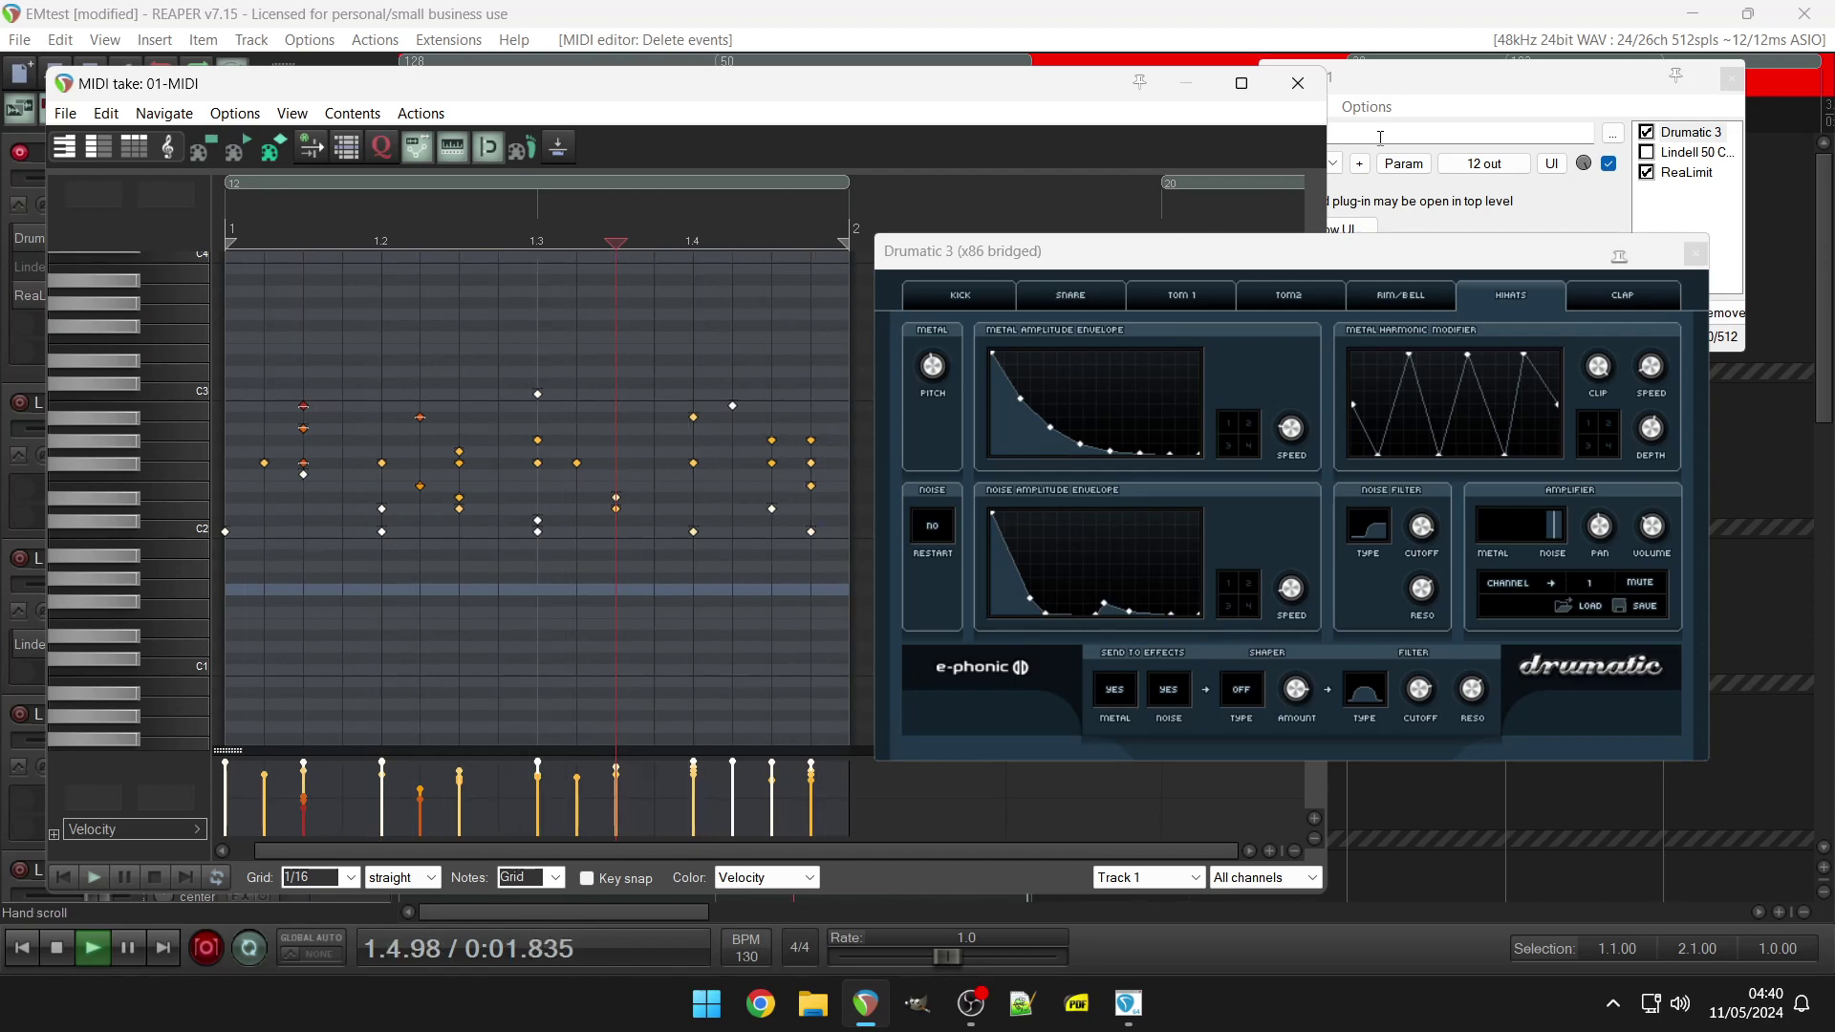
Load the Brutal Kit preset in Drumatic 3 on Track 1.
click(1411, 89)
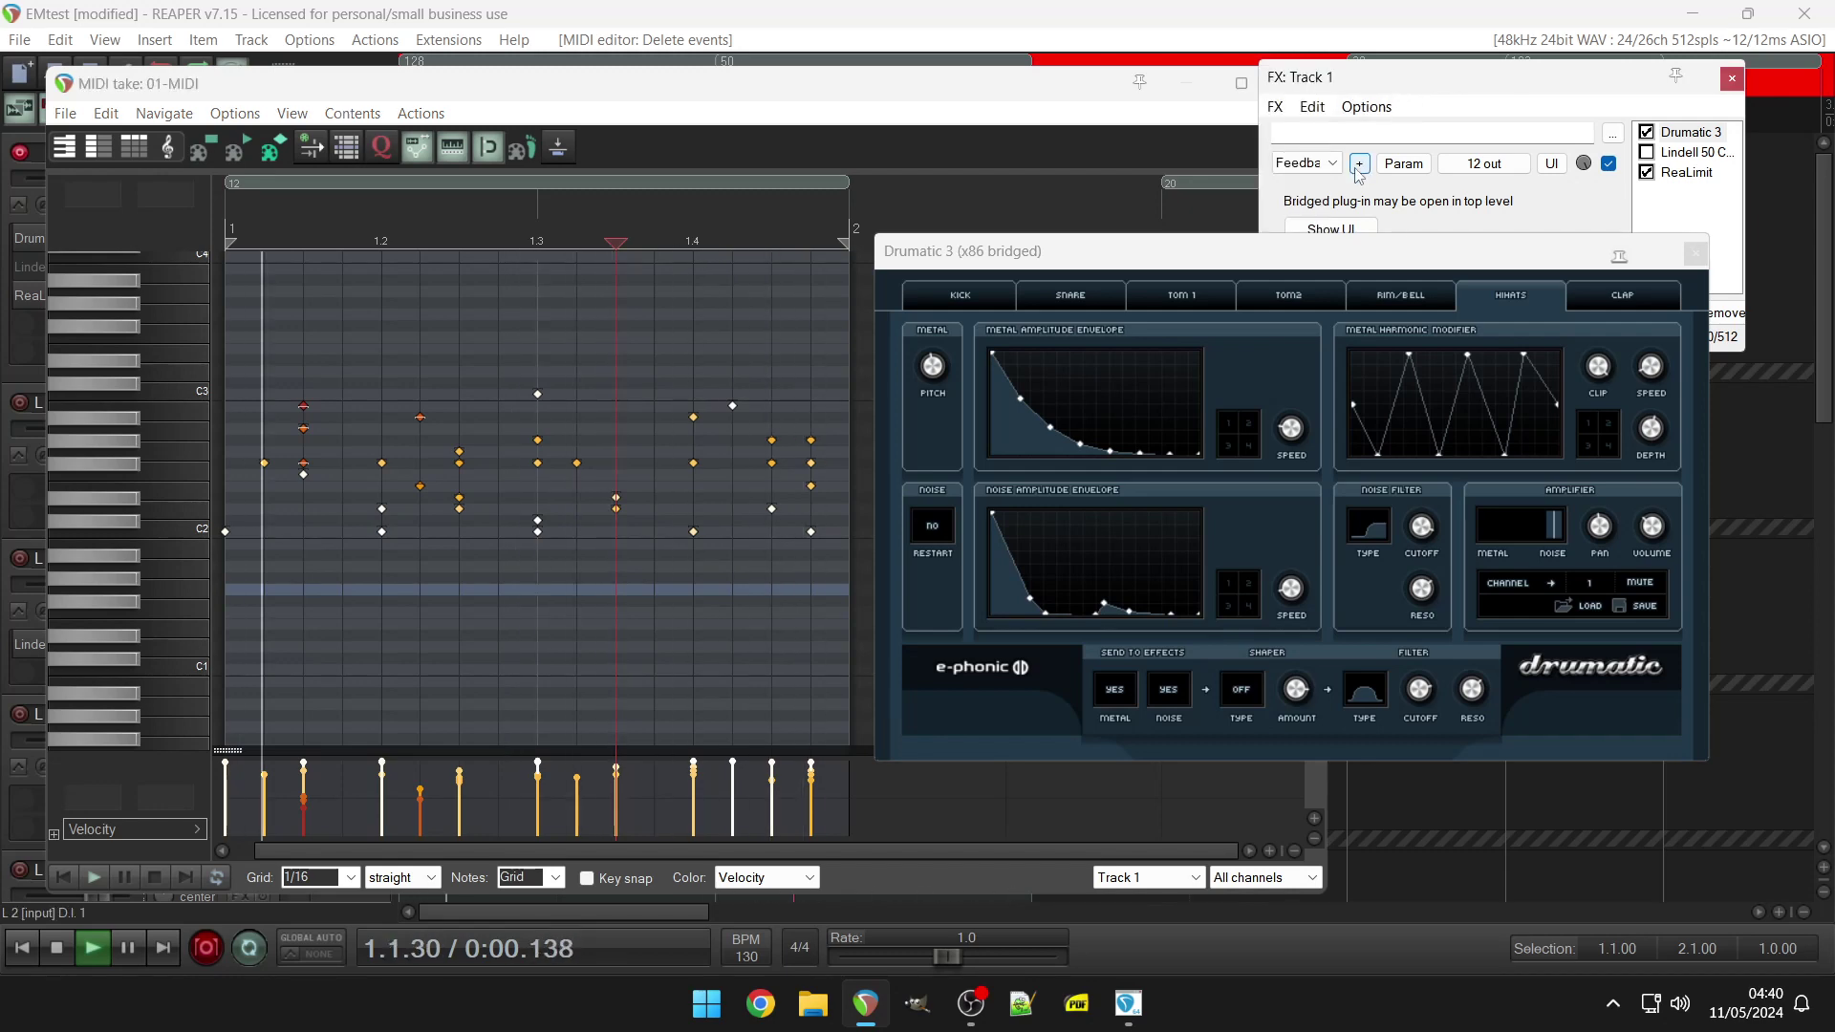
click(1294, 168)
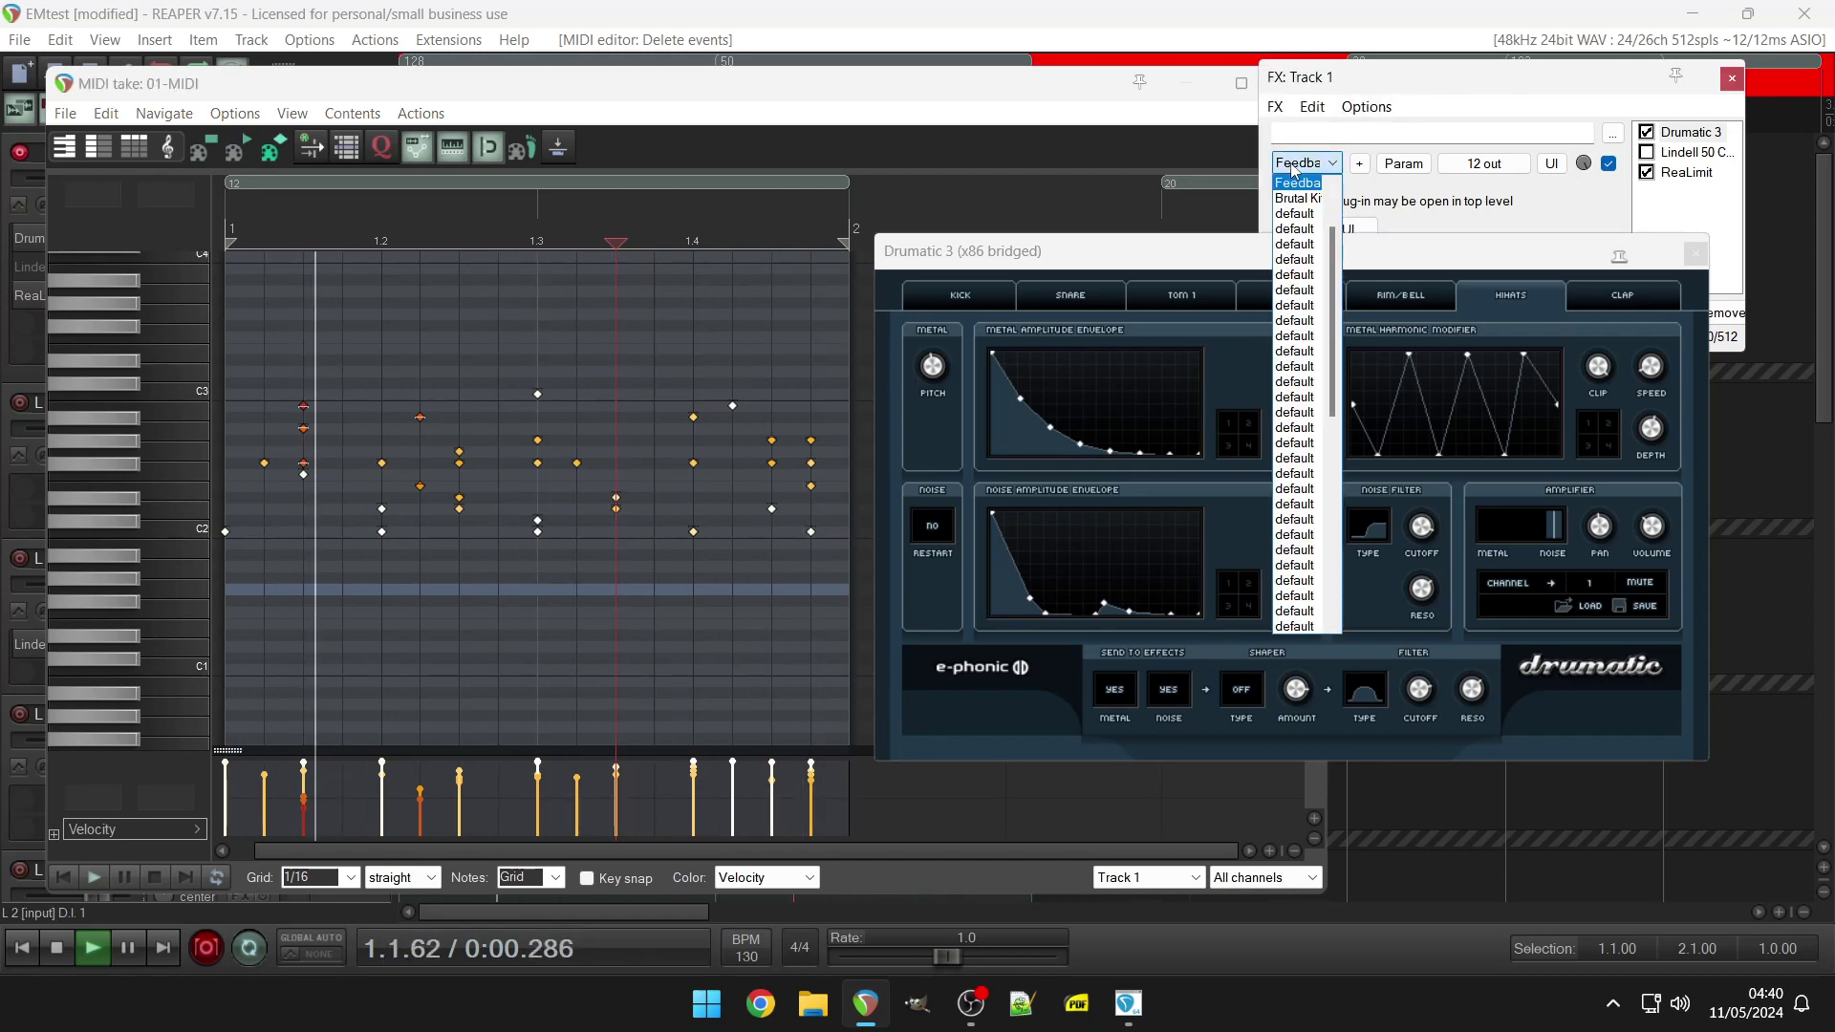
click(1298, 199)
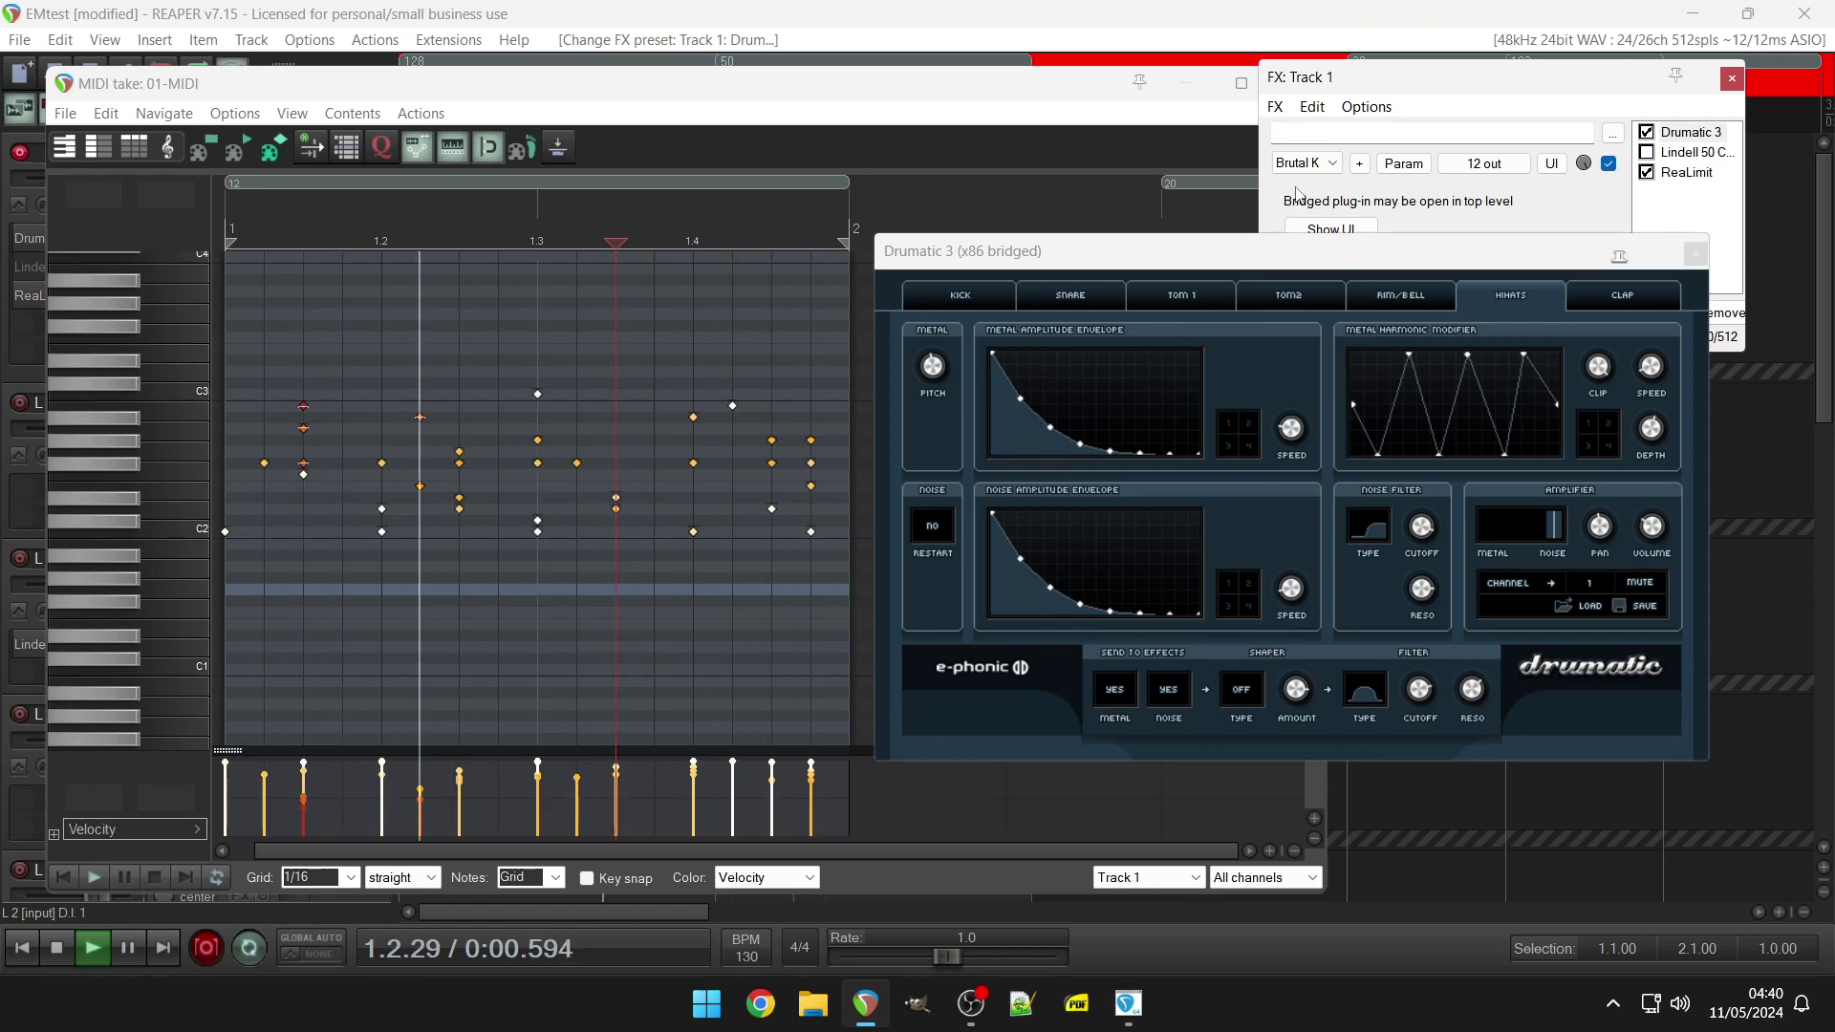
Look through the Kick, Snare and Rim/Bell sound settings in Drumatic 3.
click(927, 378)
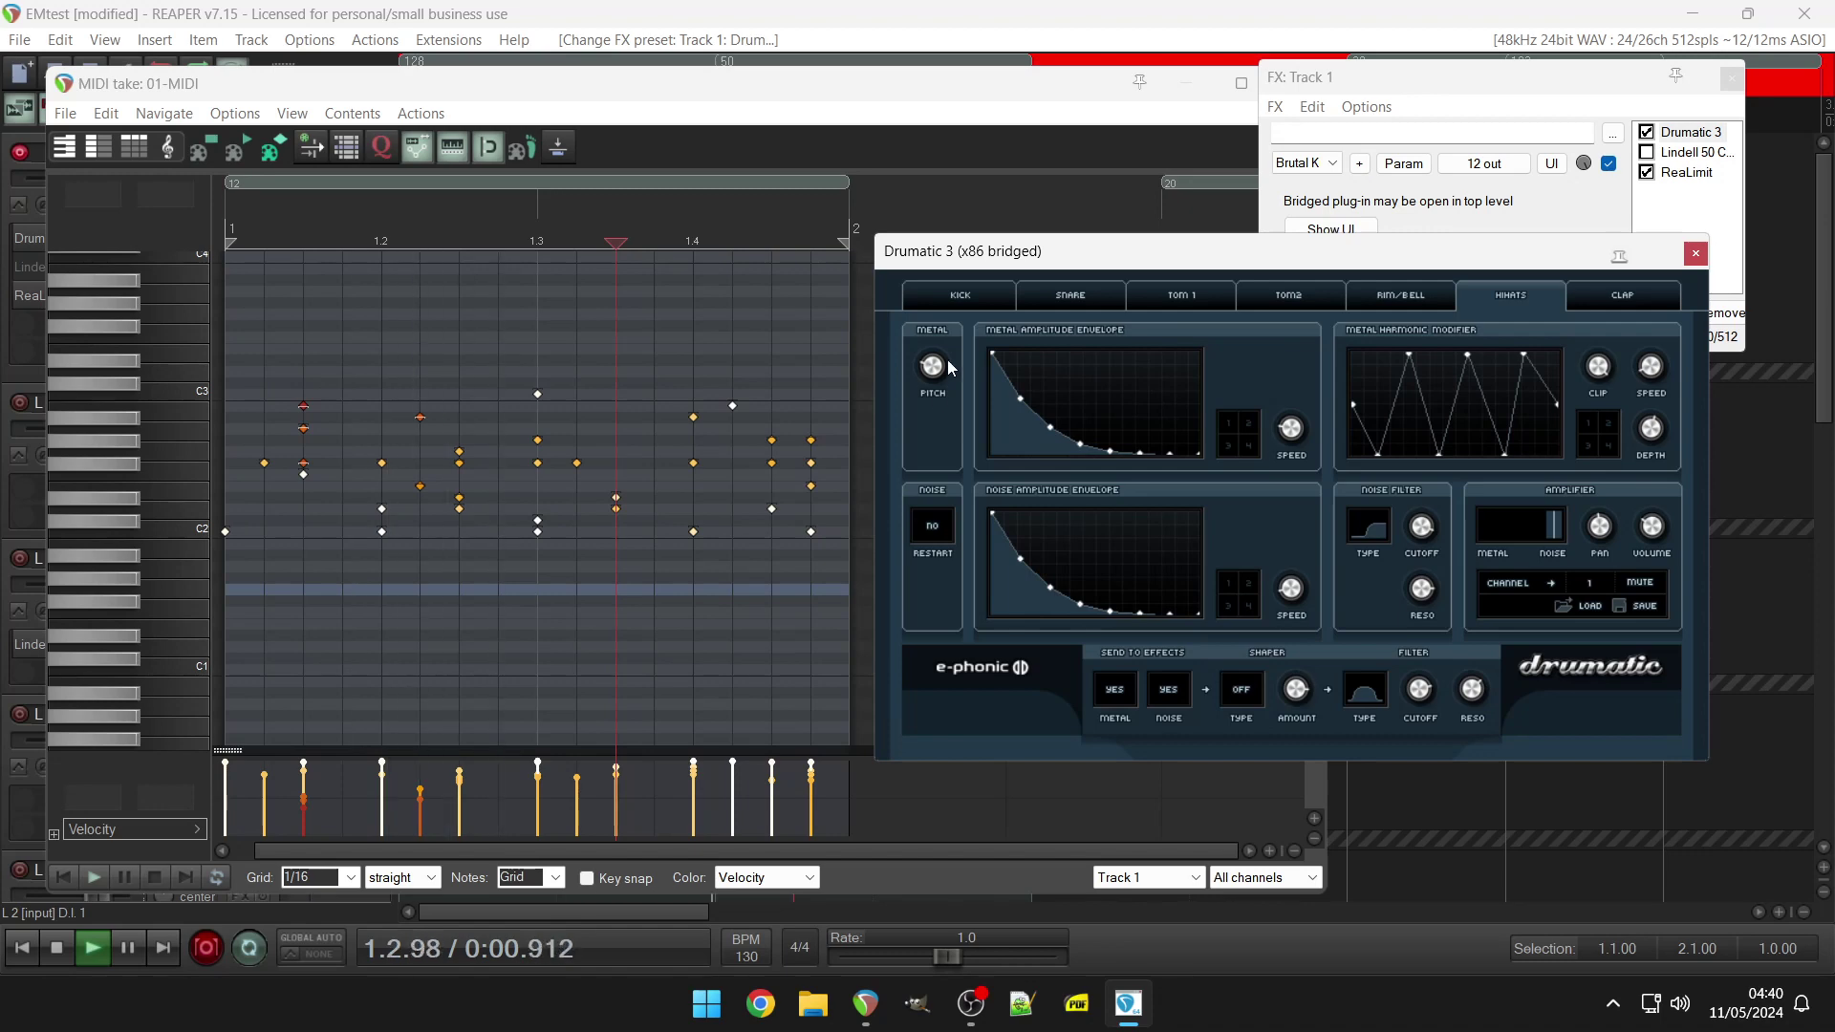
click(950, 298)
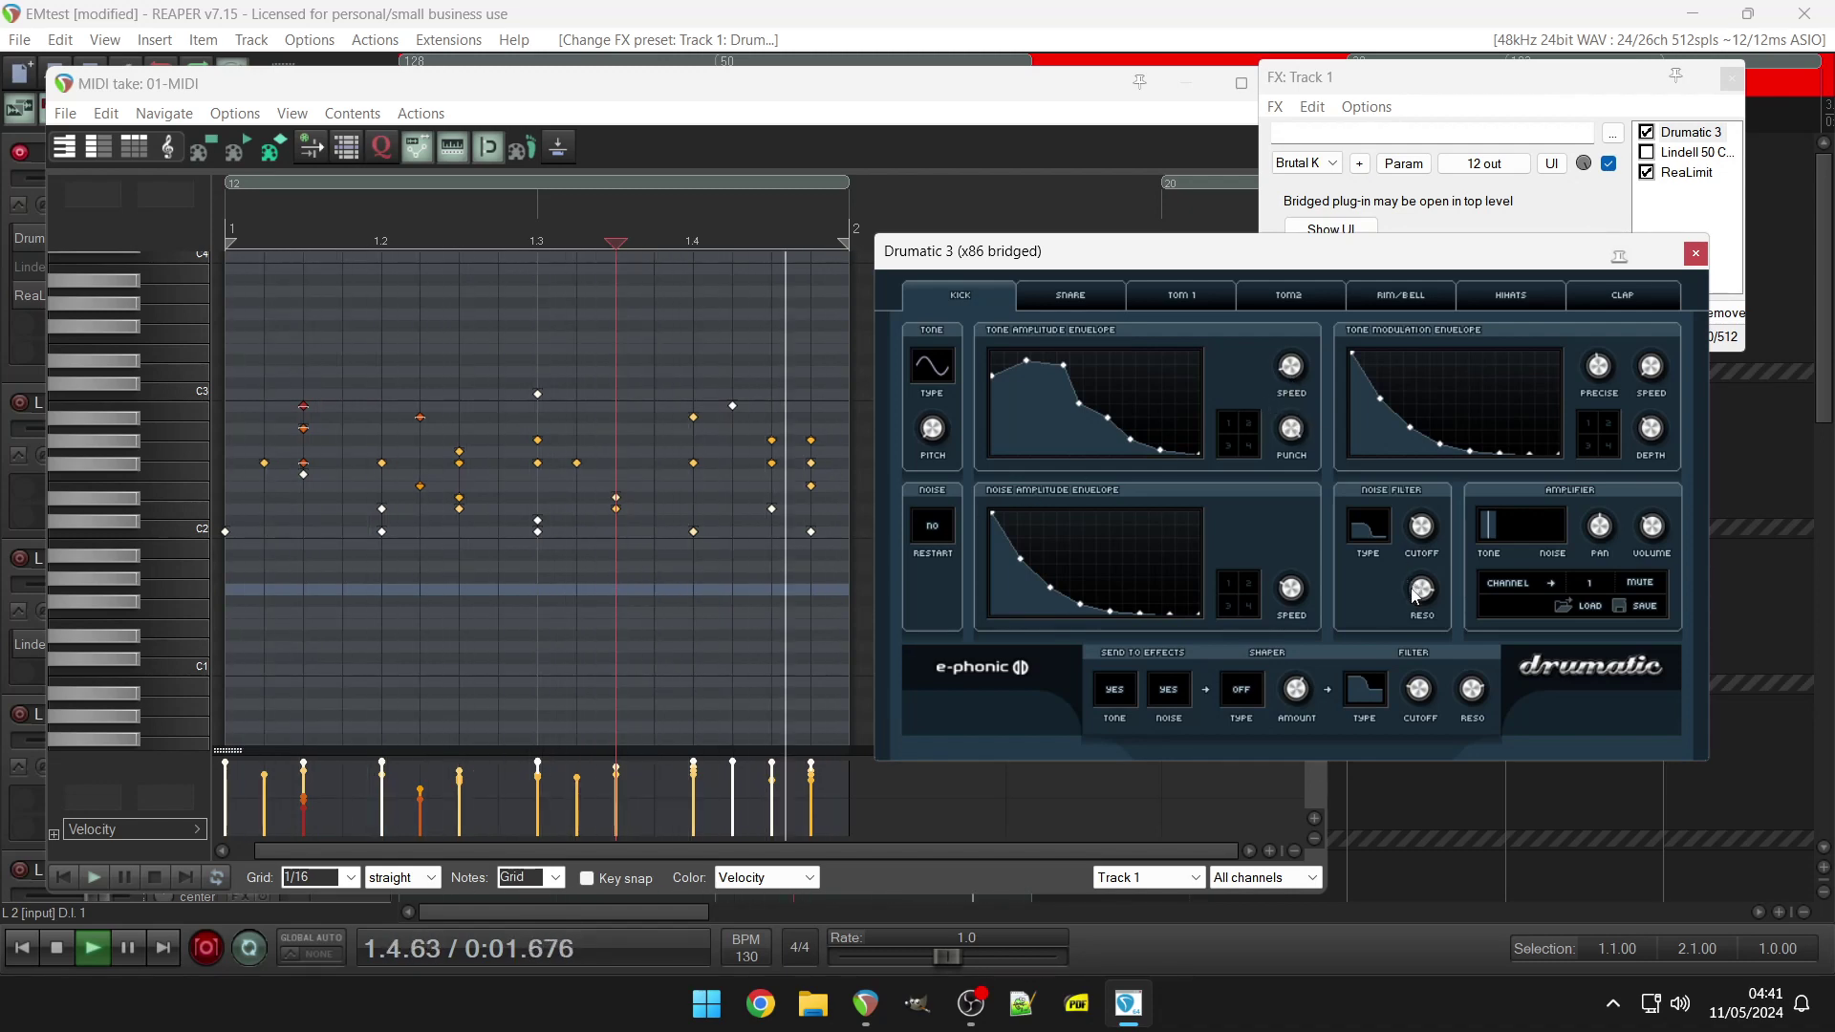
click(1073, 302)
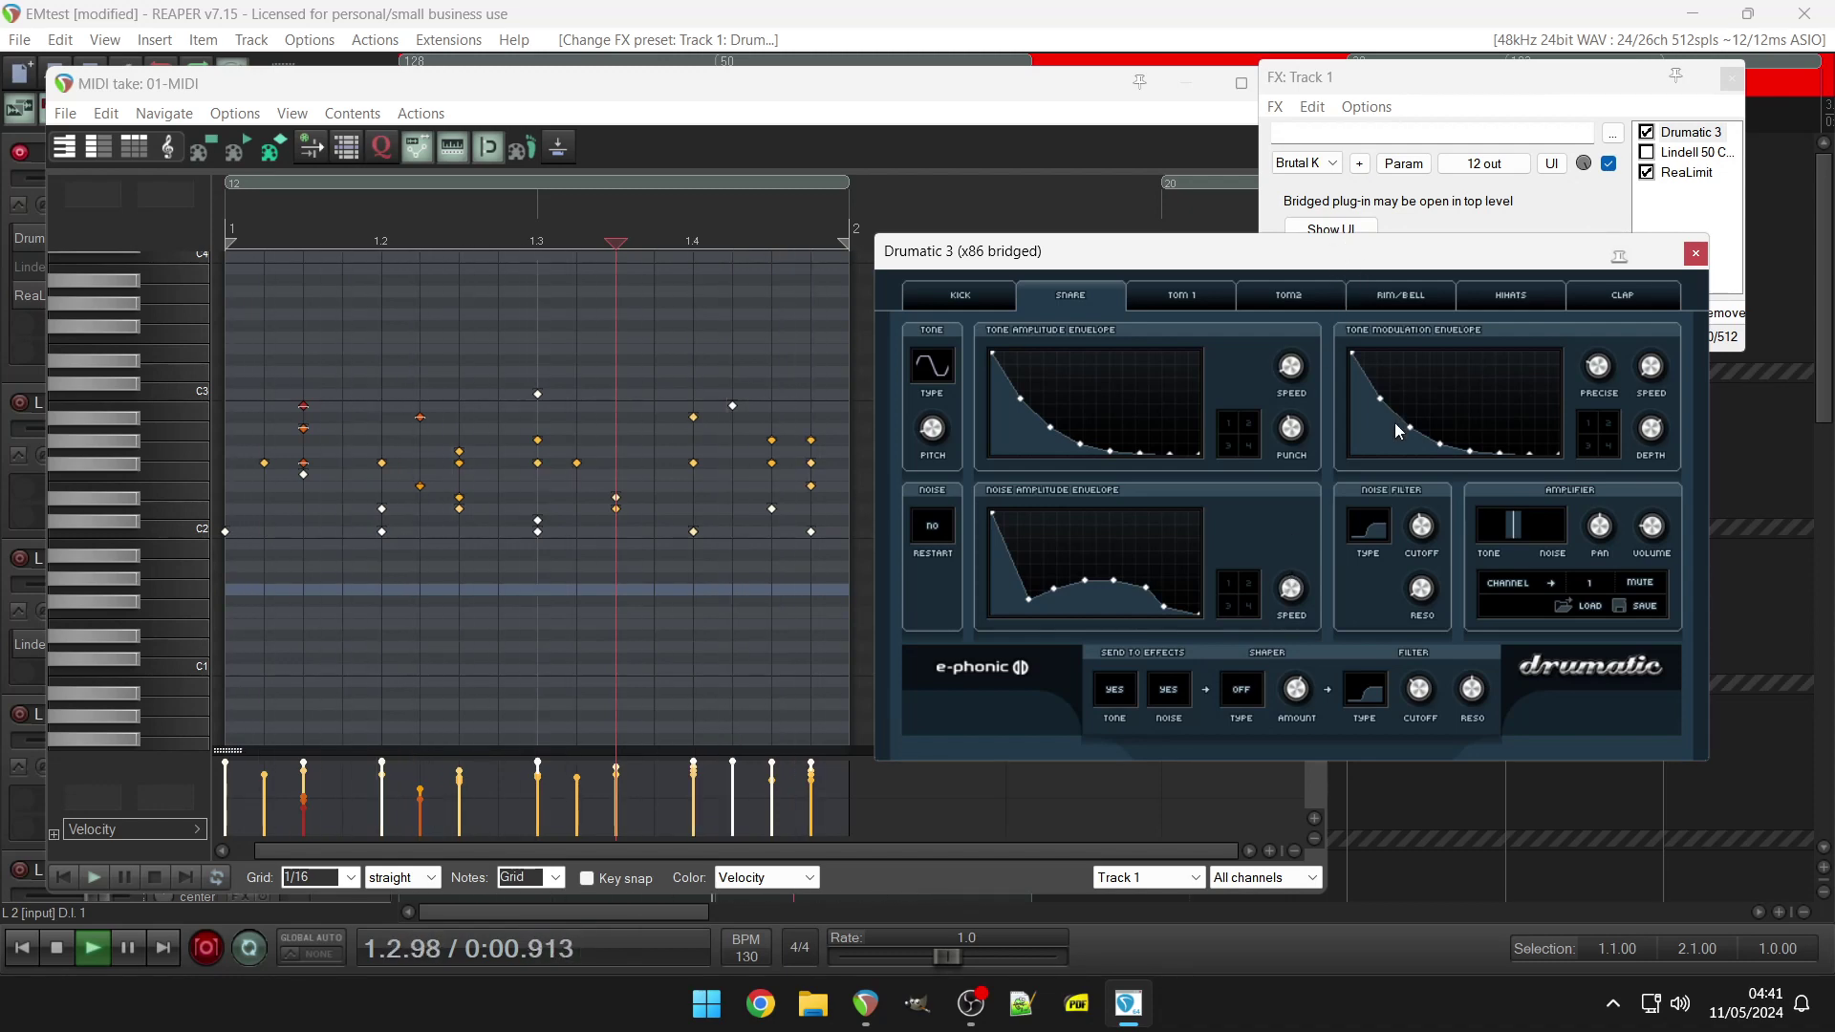
click(1384, 295)
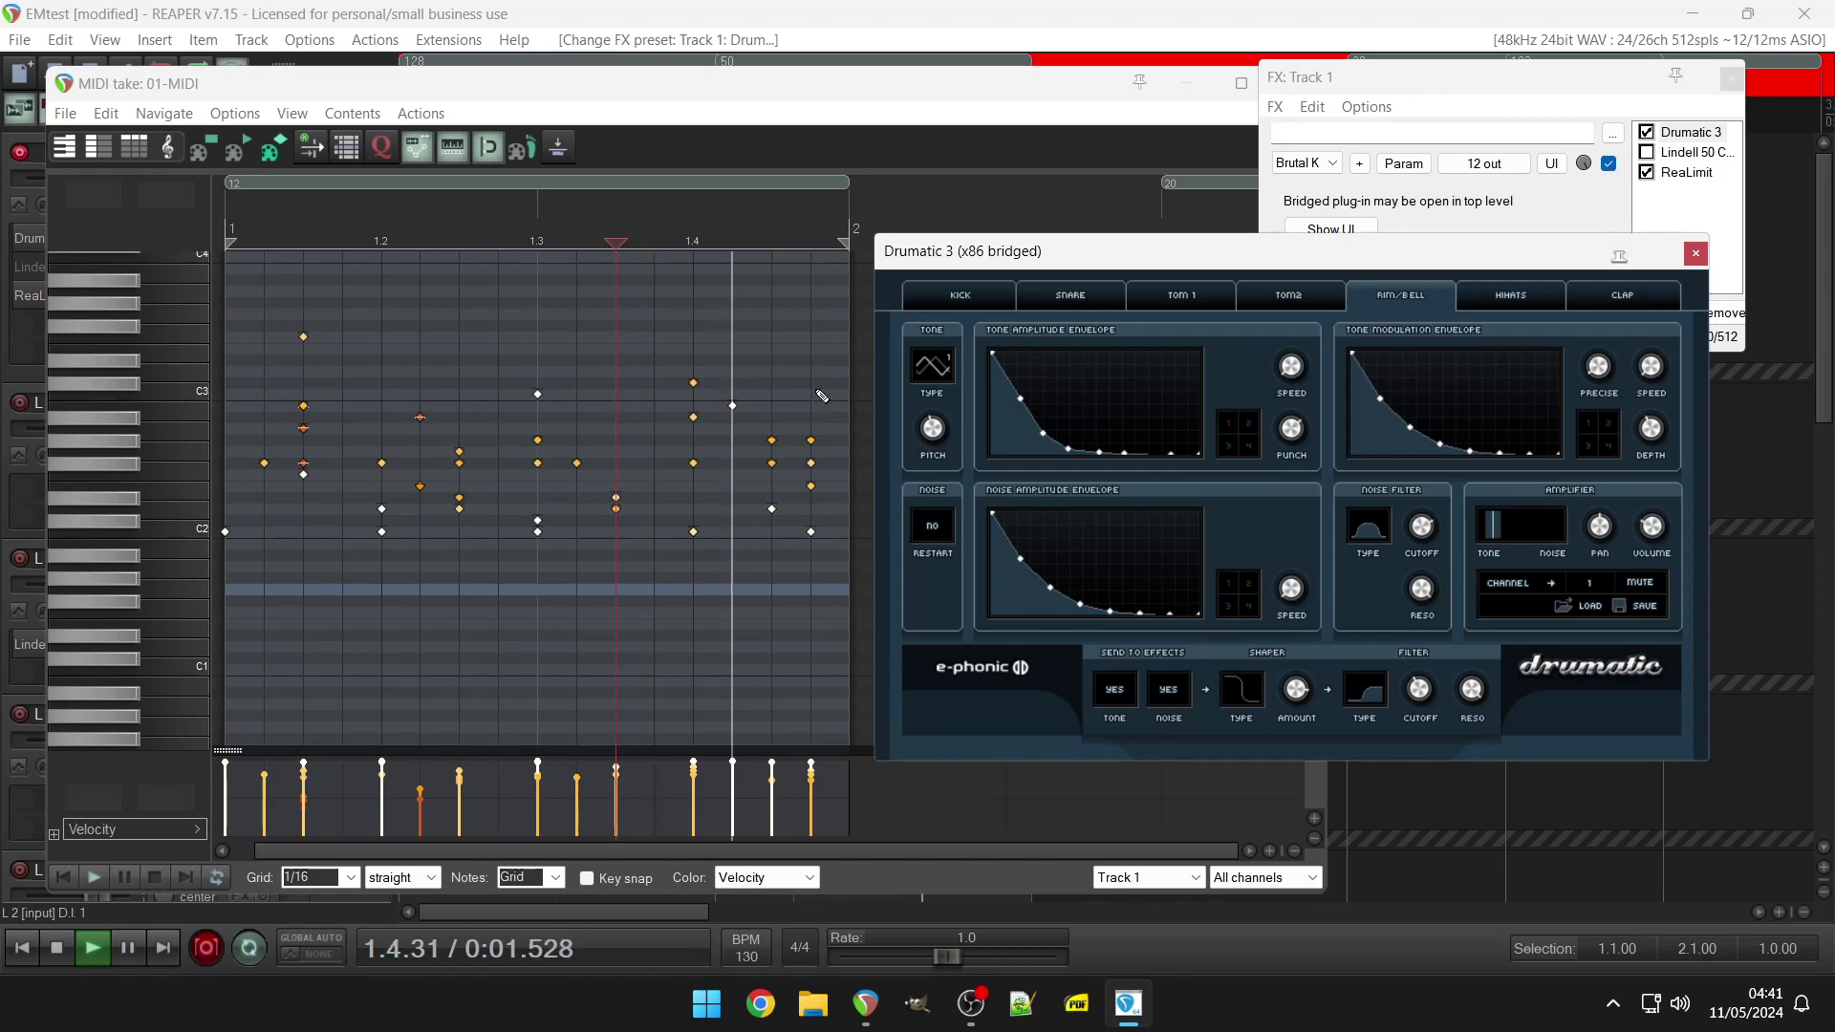
Delete every note above C2 from the looped bar, keeping only the C2 hits.
drag(822, 396, 209, 501)
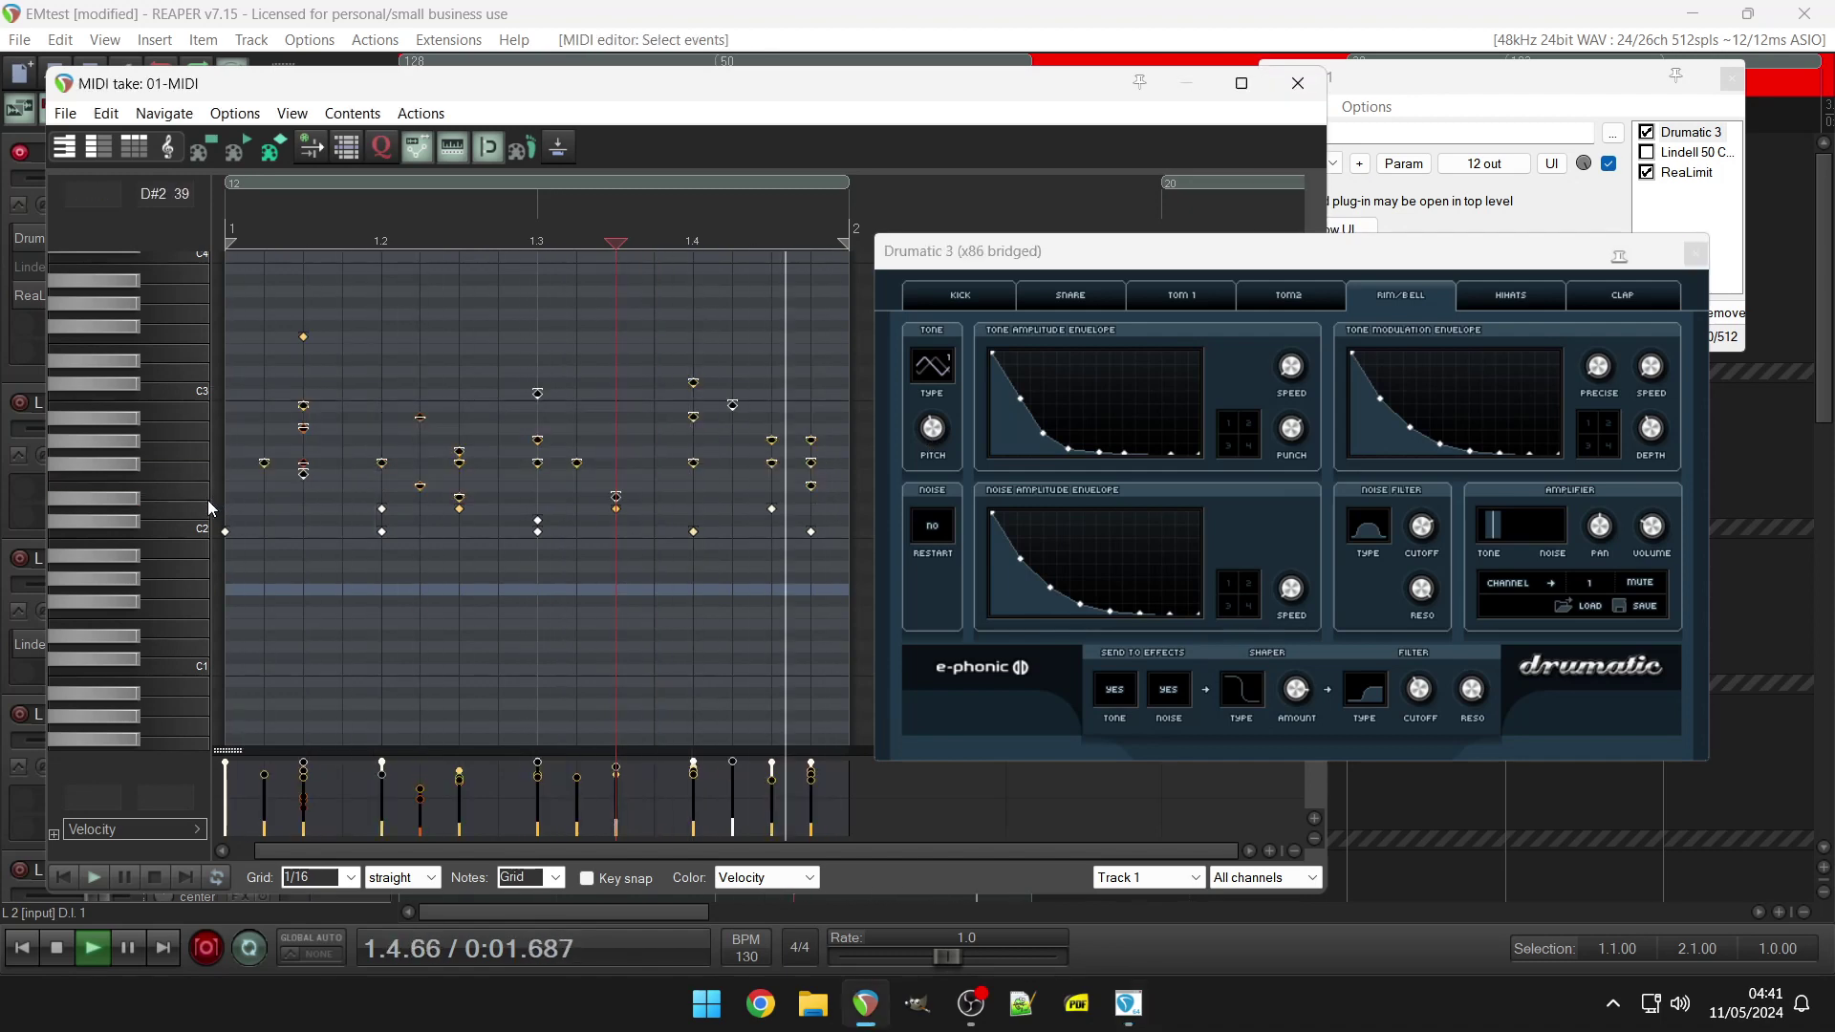
key(Delete)
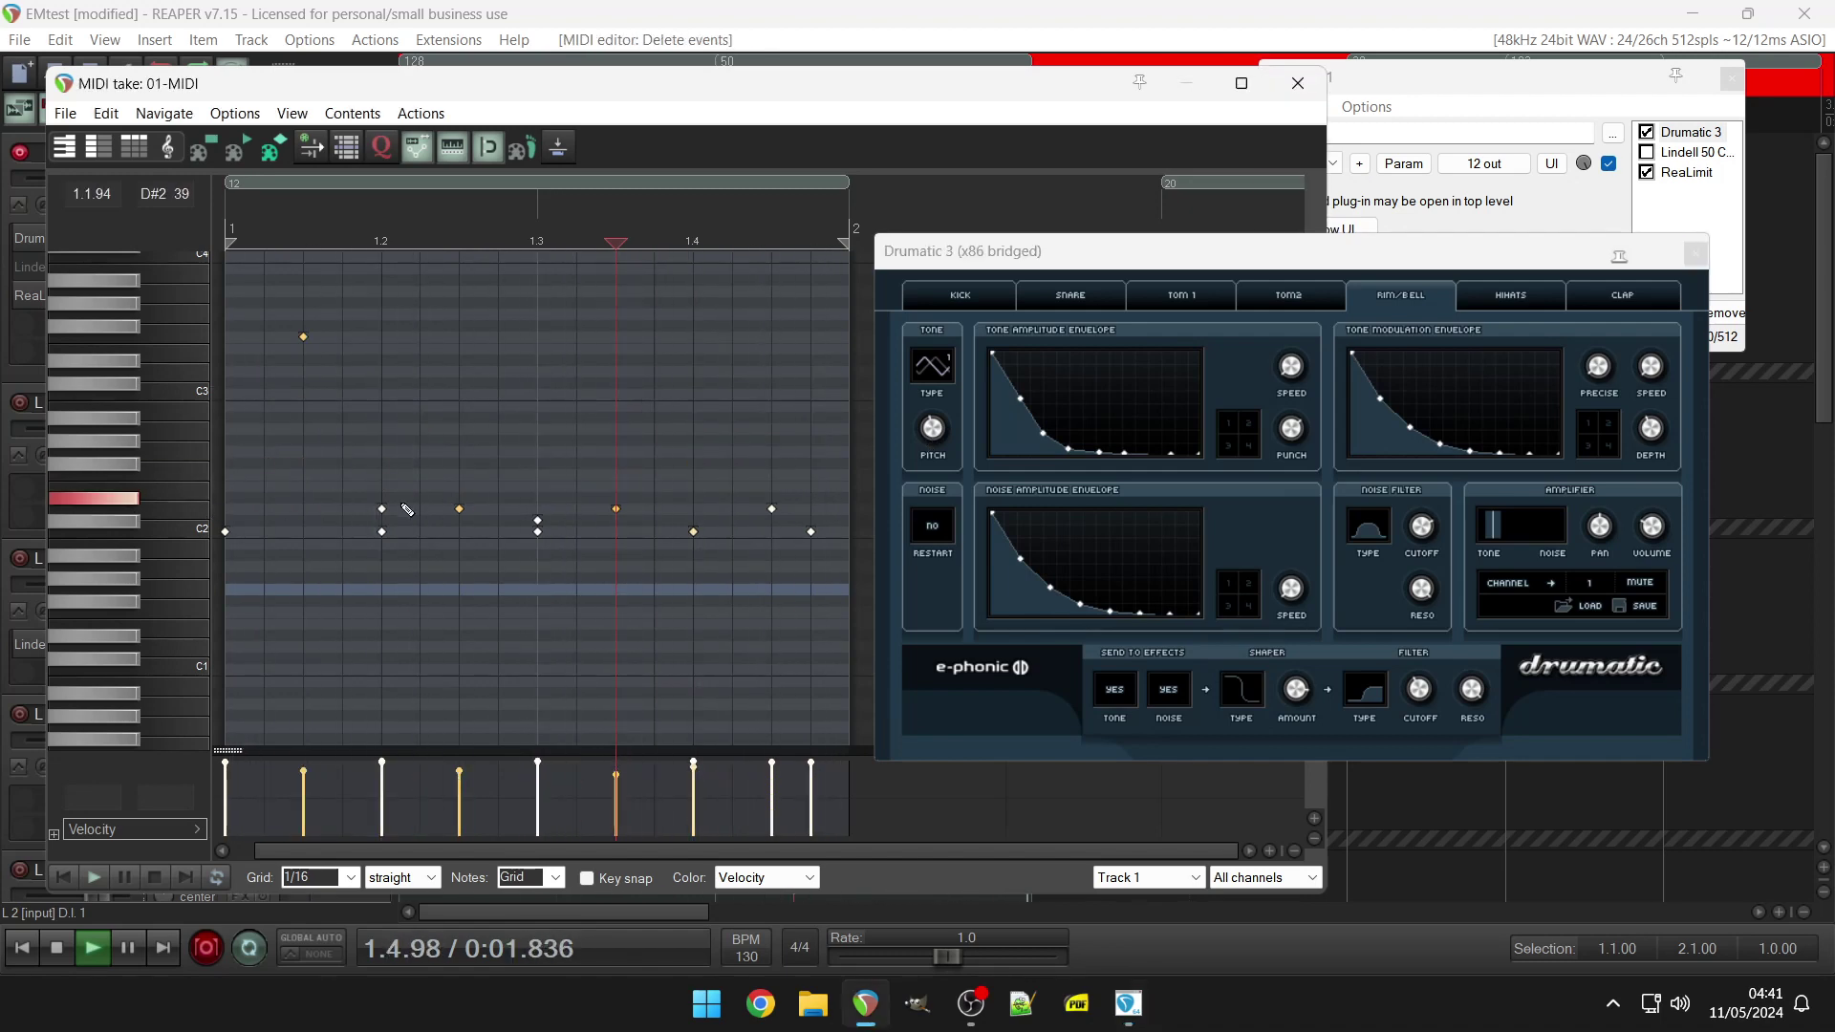
drag(761, 481, 198, 524)
key(Delete)
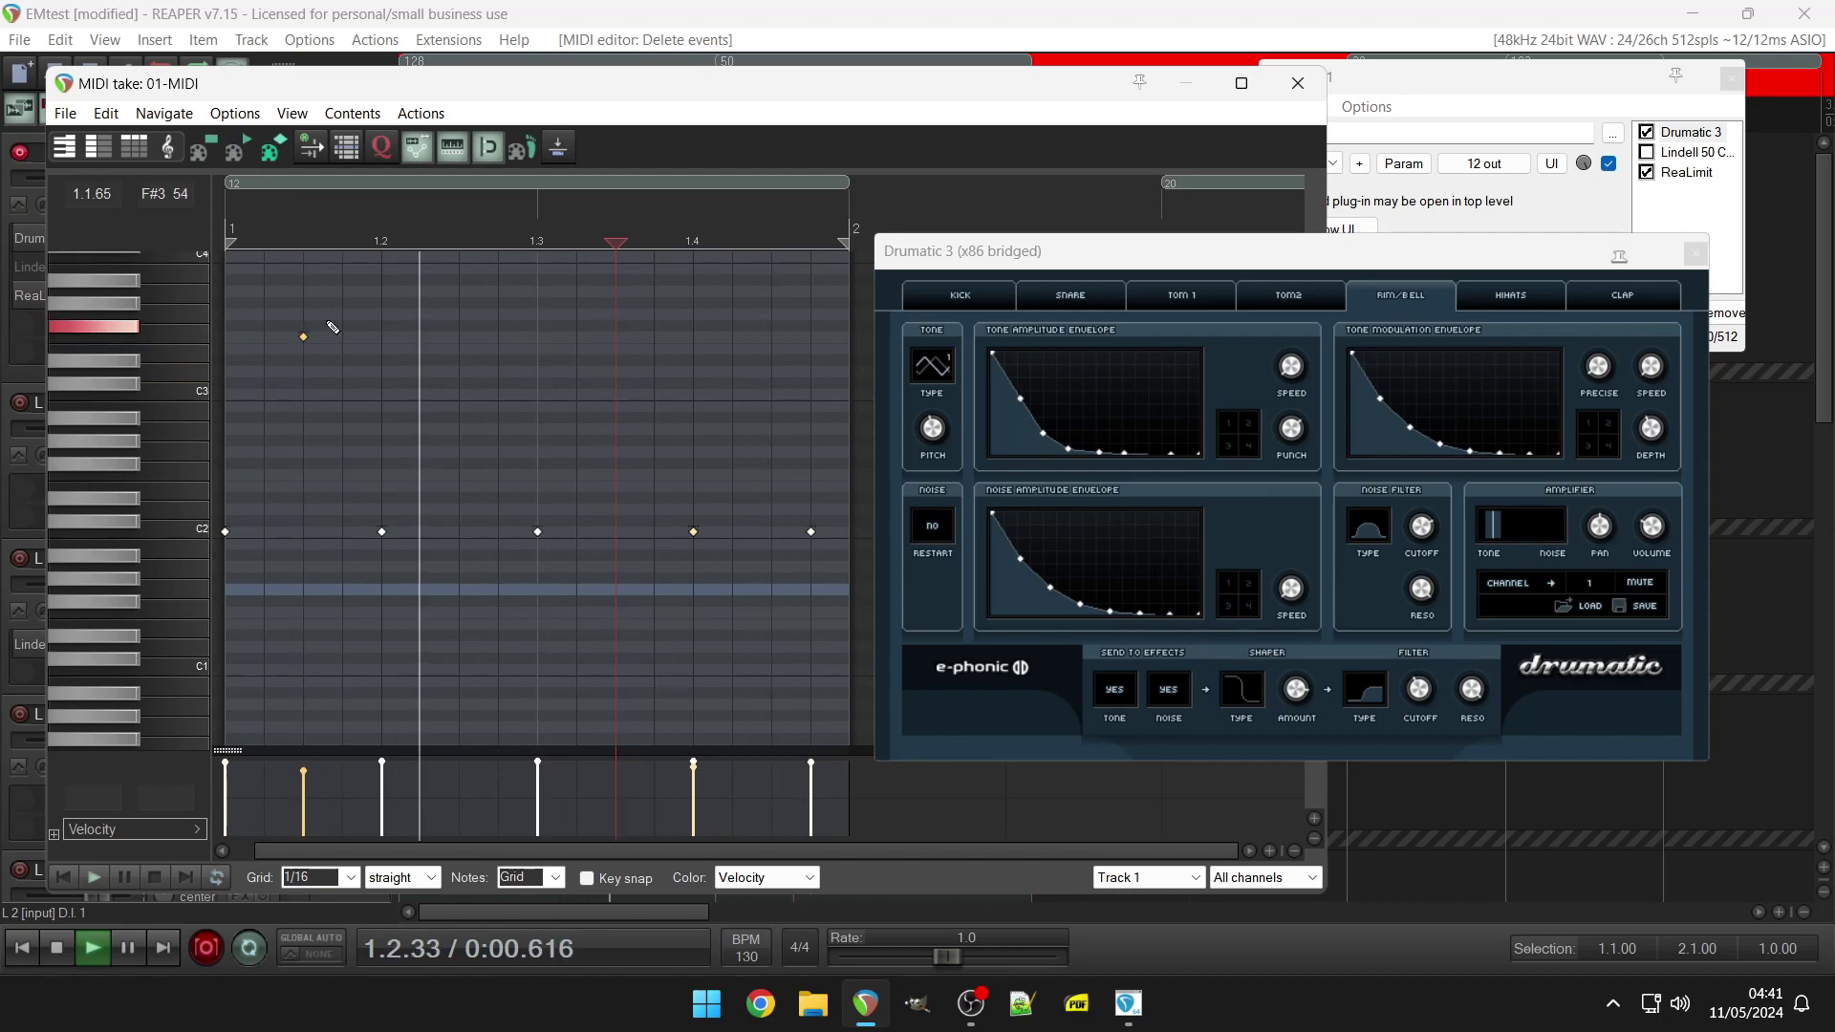
drag(327, 321, 306, 333)
key(Delete)
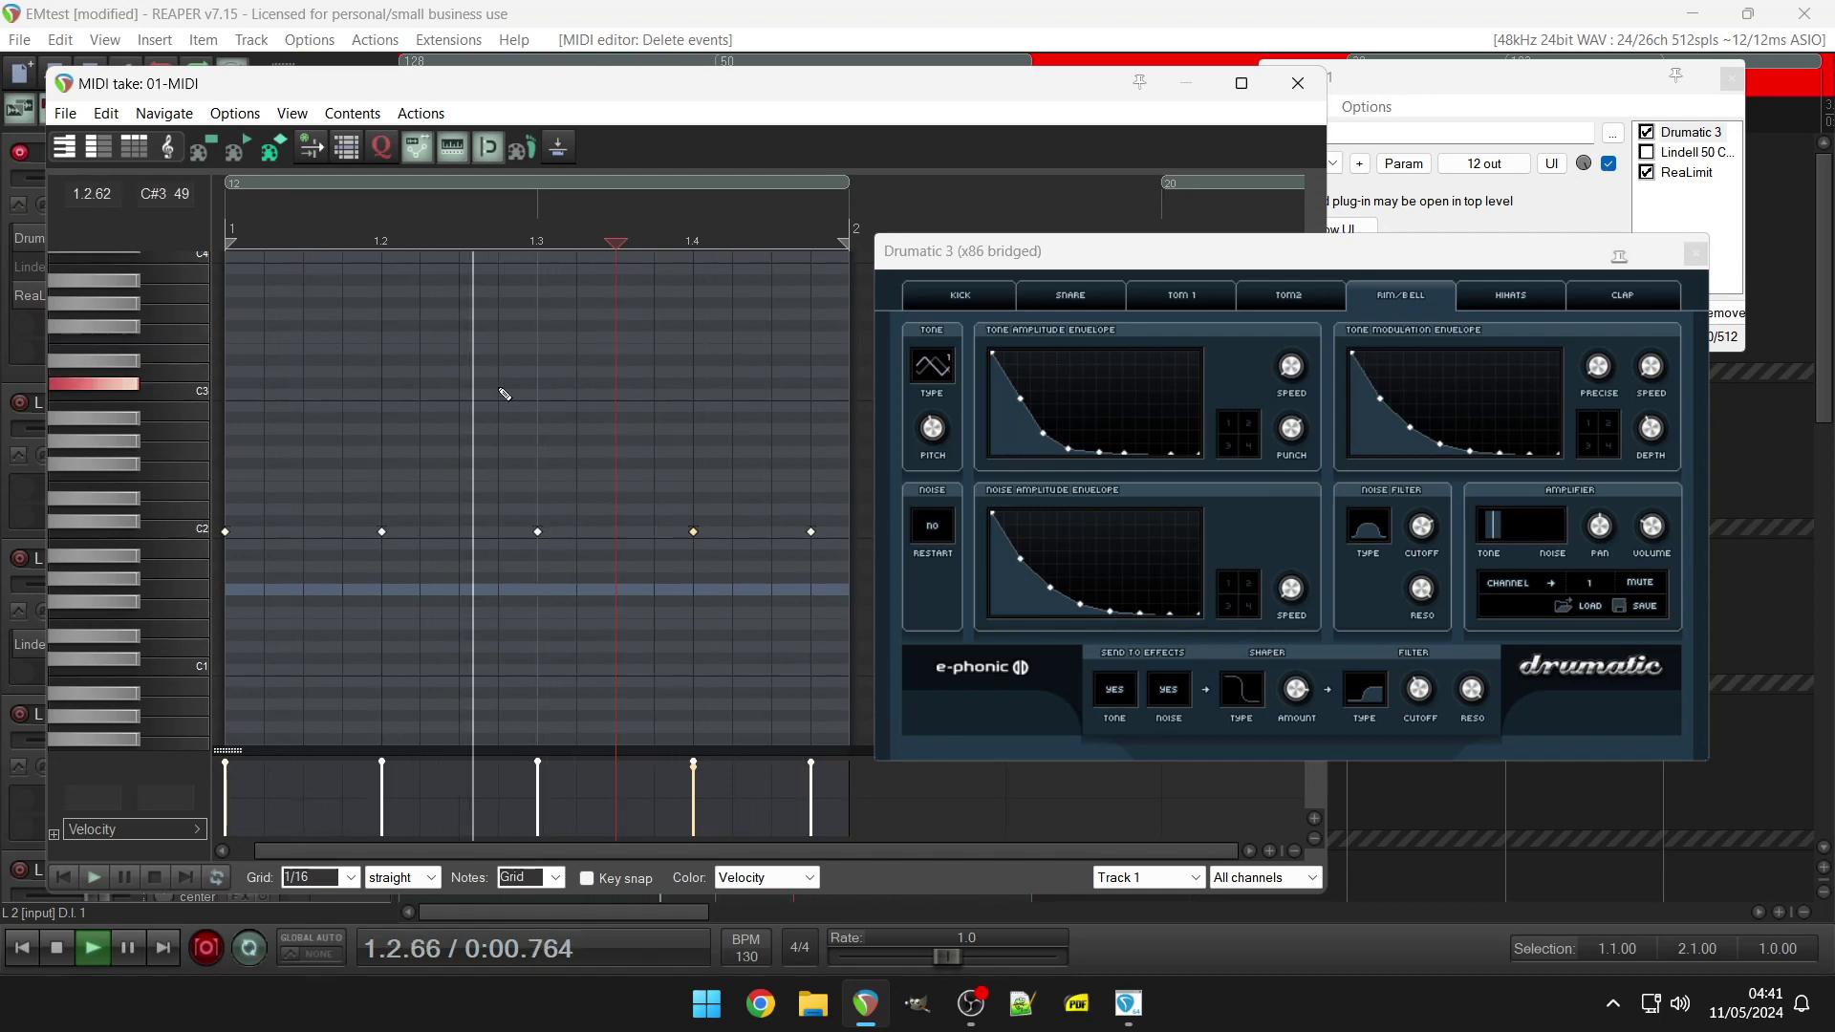
Remove the C2 and D2 notes from the last sixteenth of the bar.
click(810, 532)
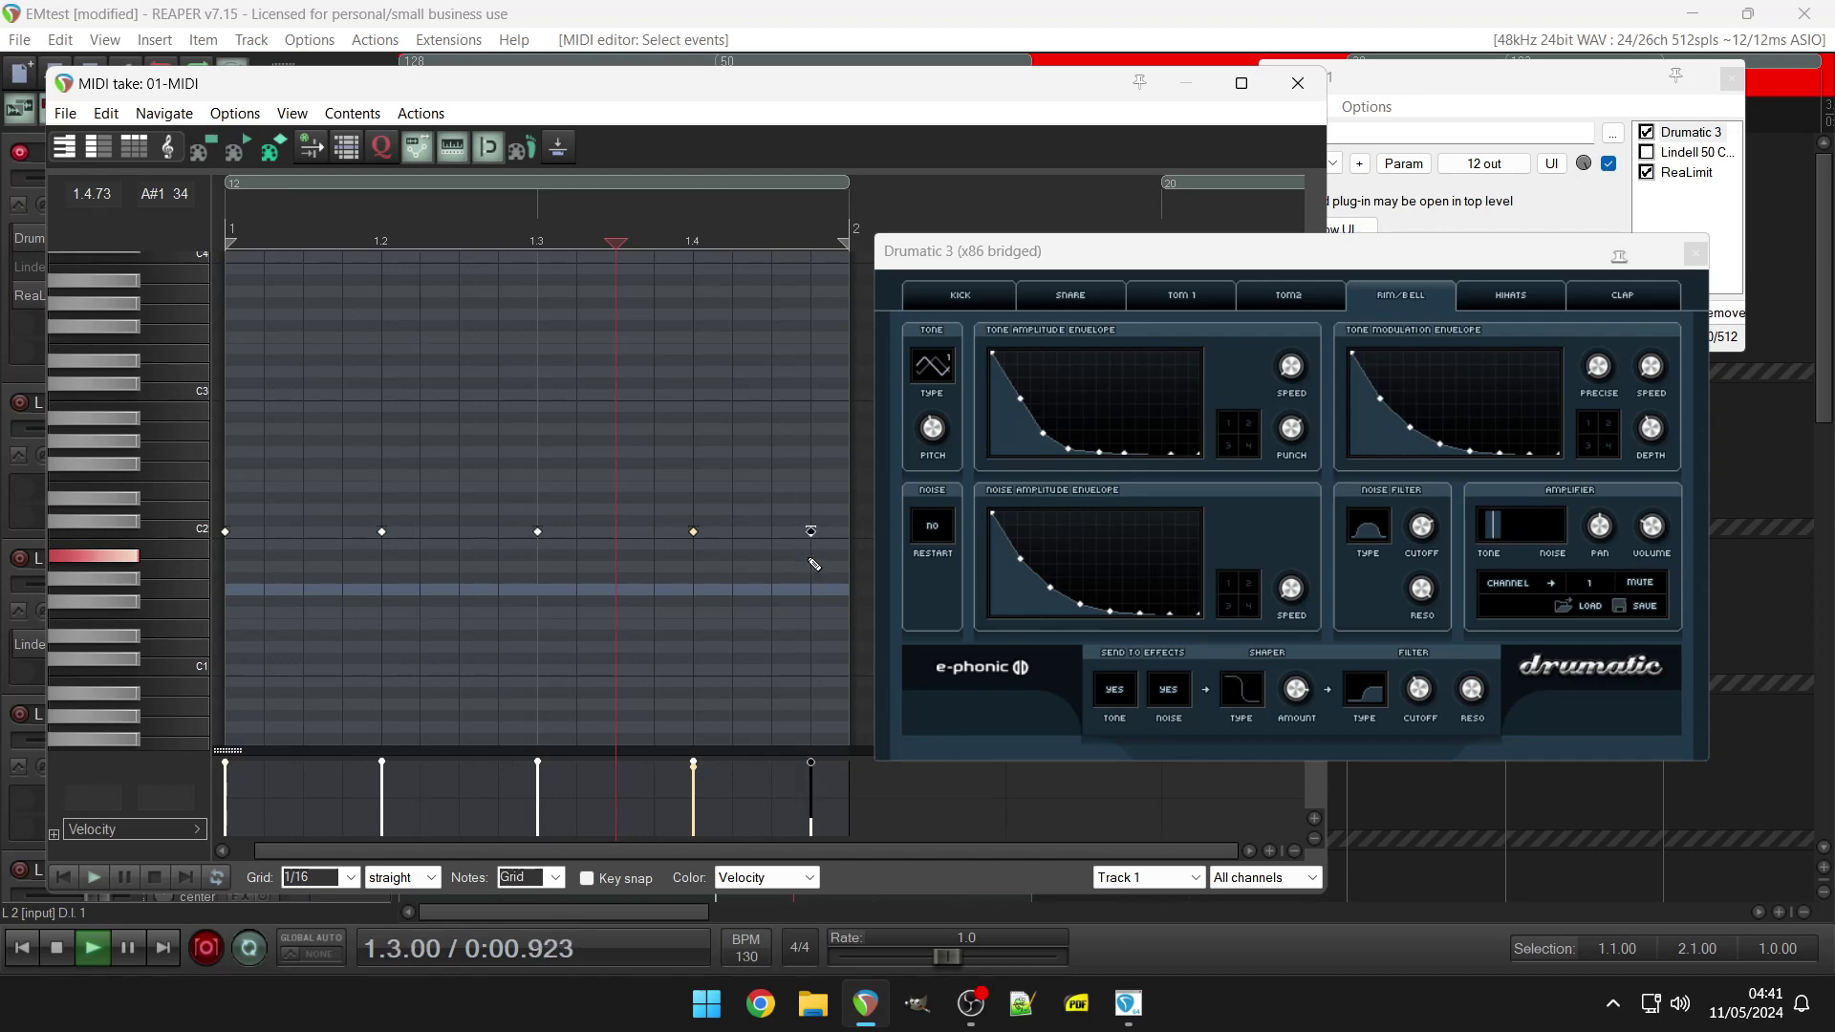
key(Delete)
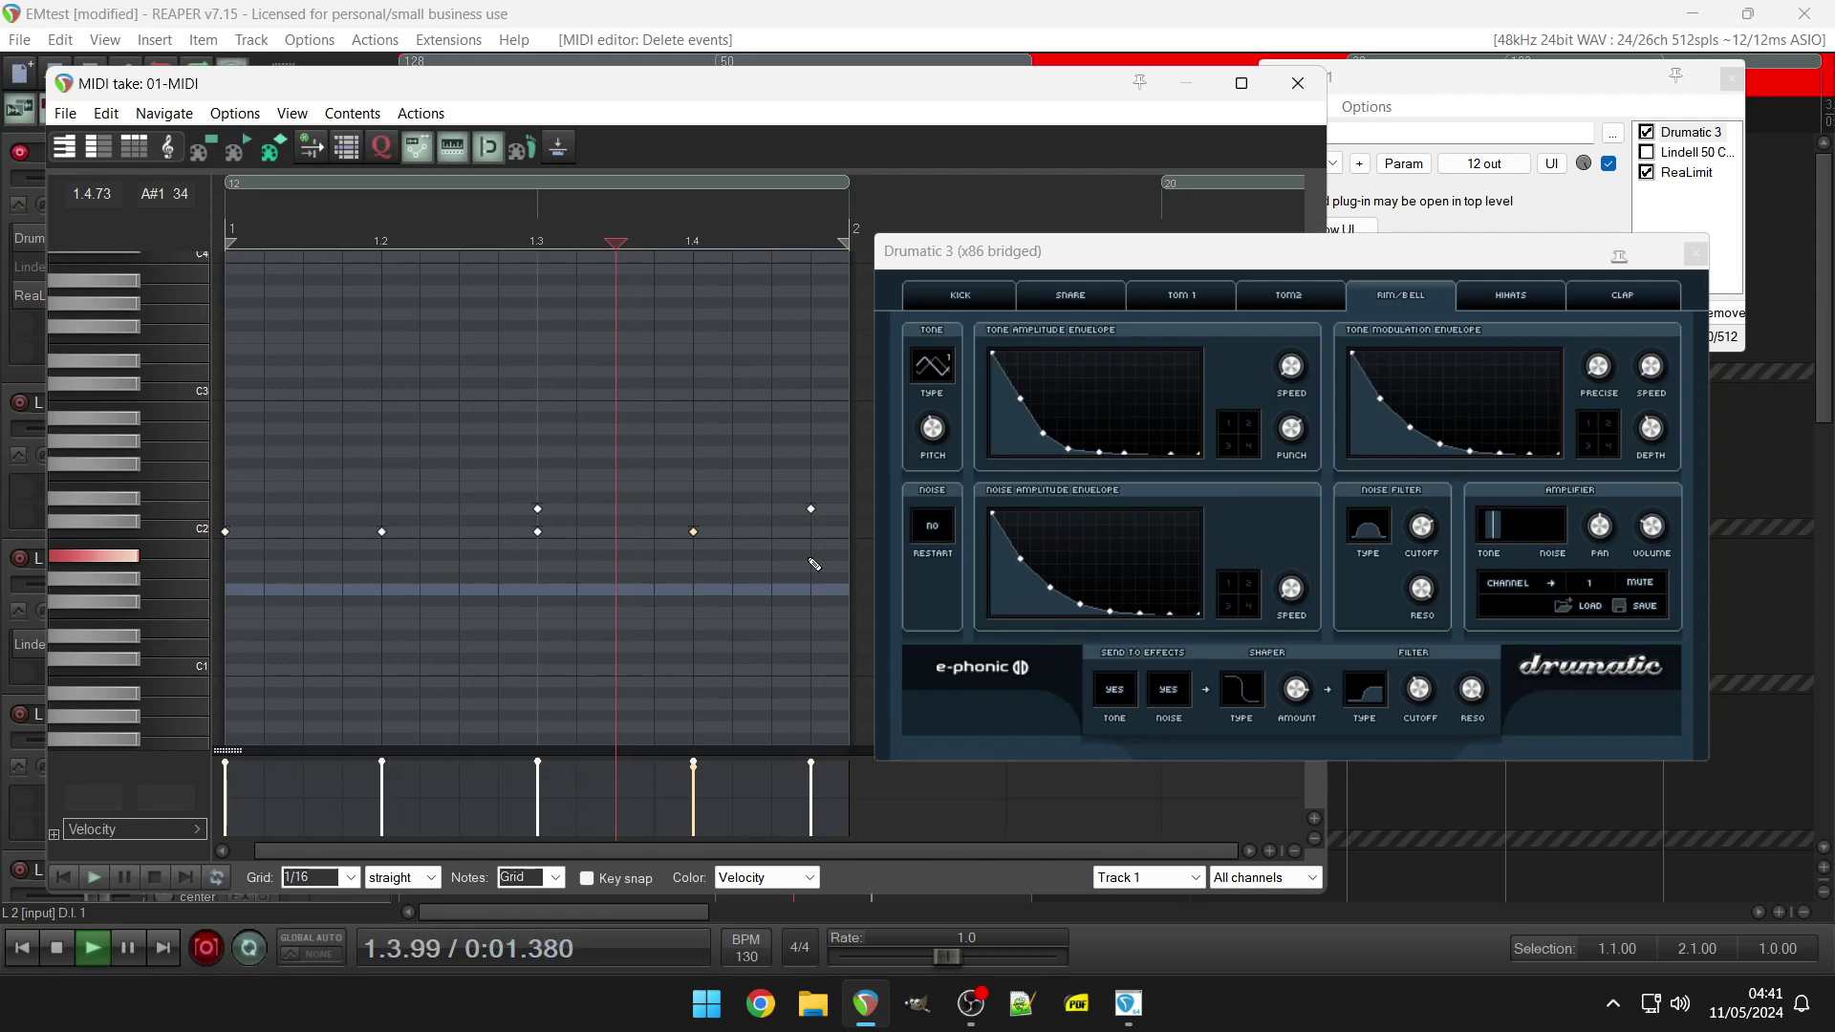
click(812, 508)
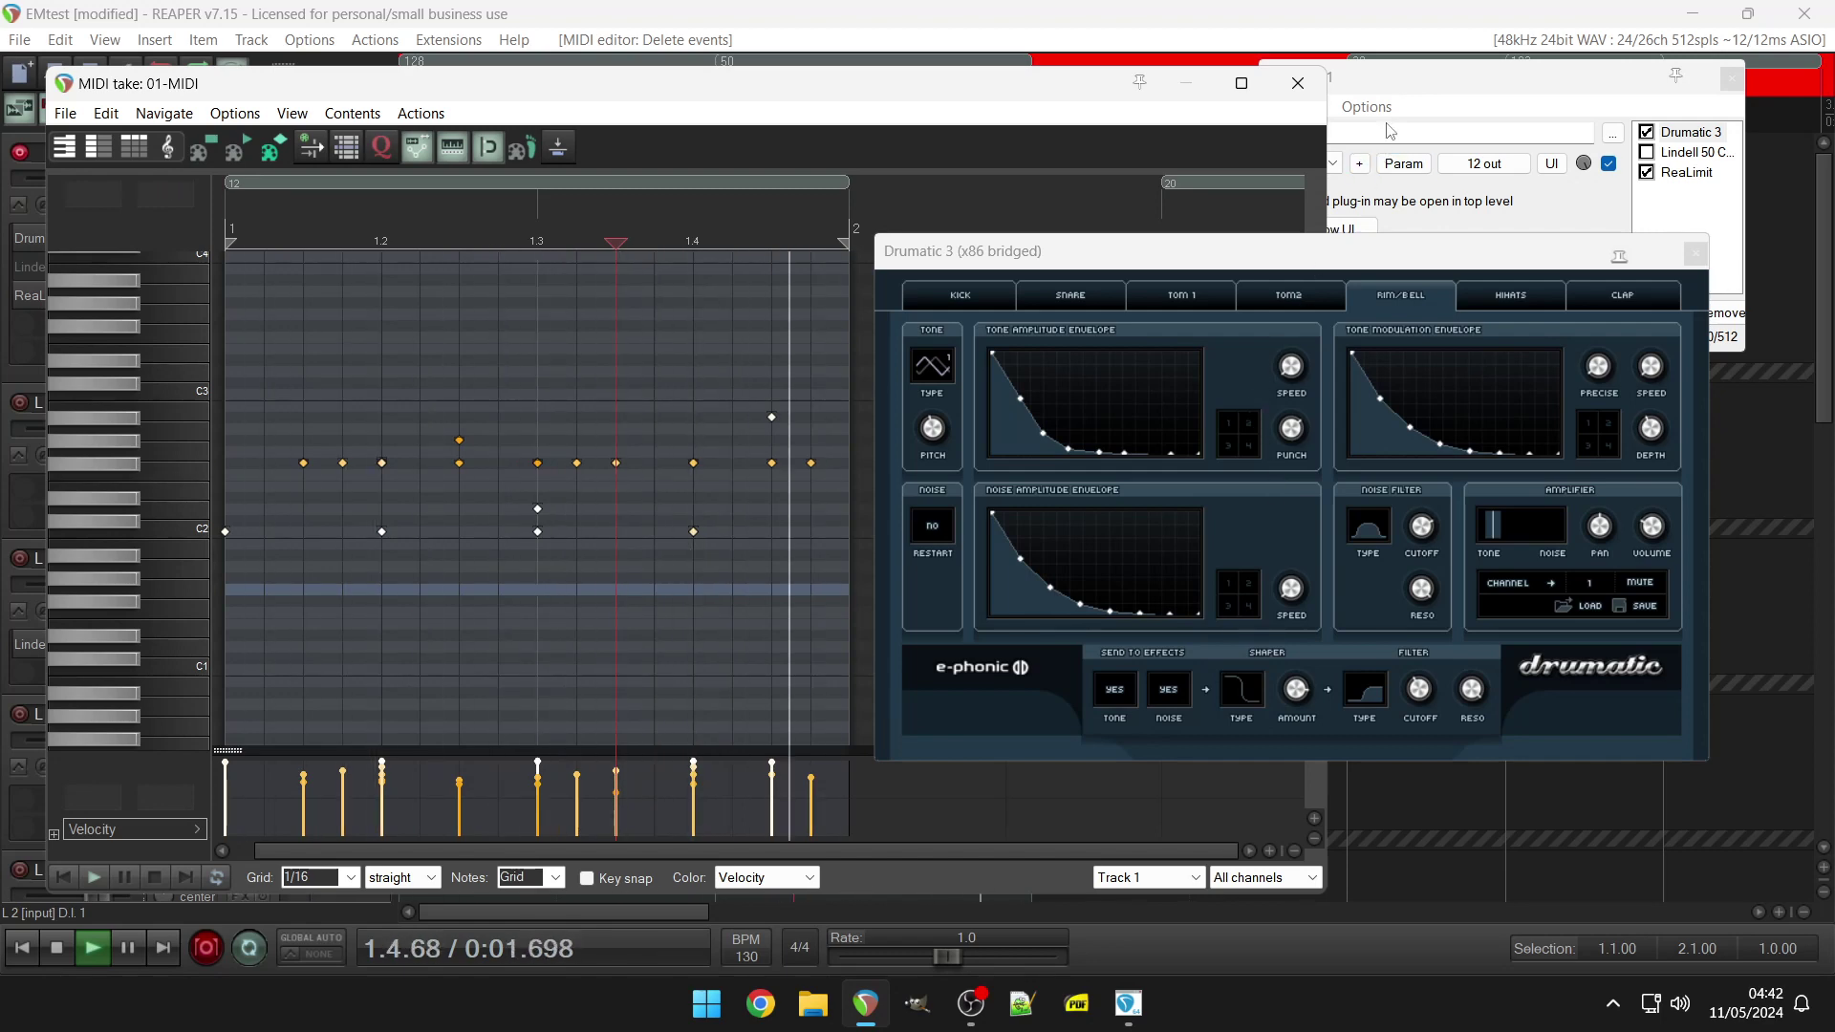
Try the default presets listed after Brutal Kit in Drumatic 3 and check the Snare settings.
click(1390, 86)
click(1318, 170)
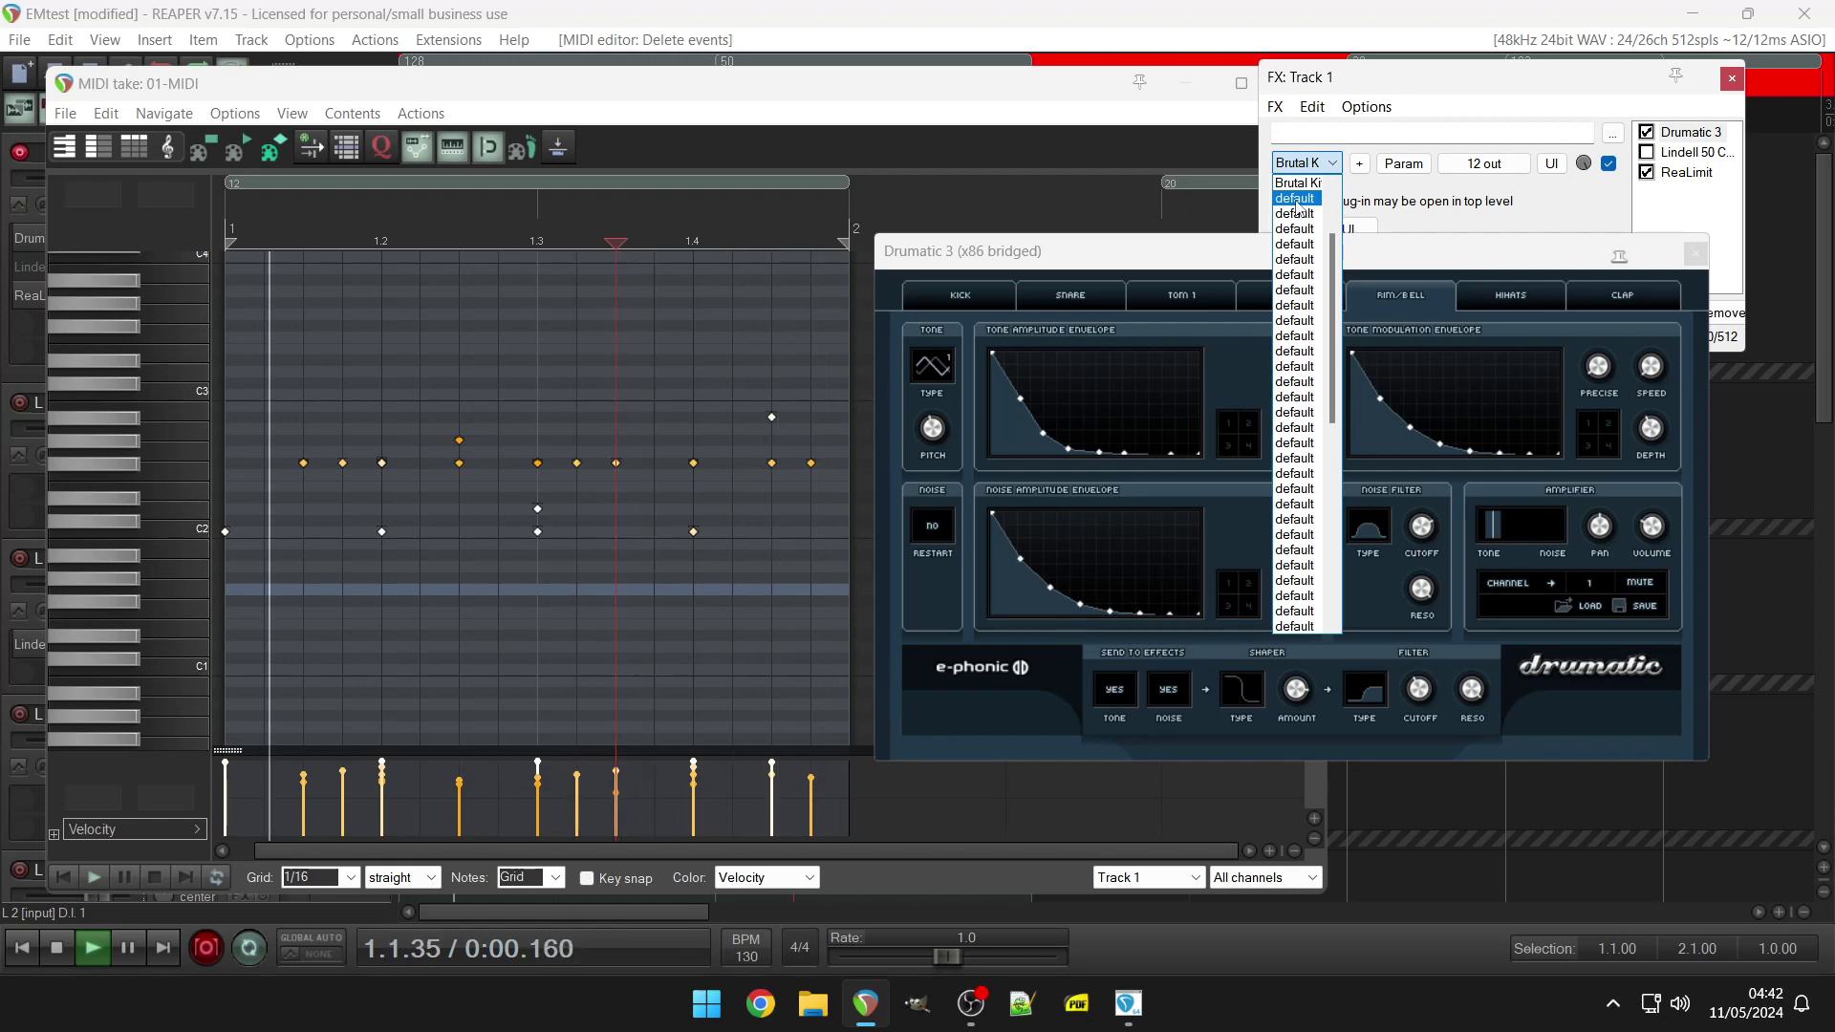
click(1296, 201)
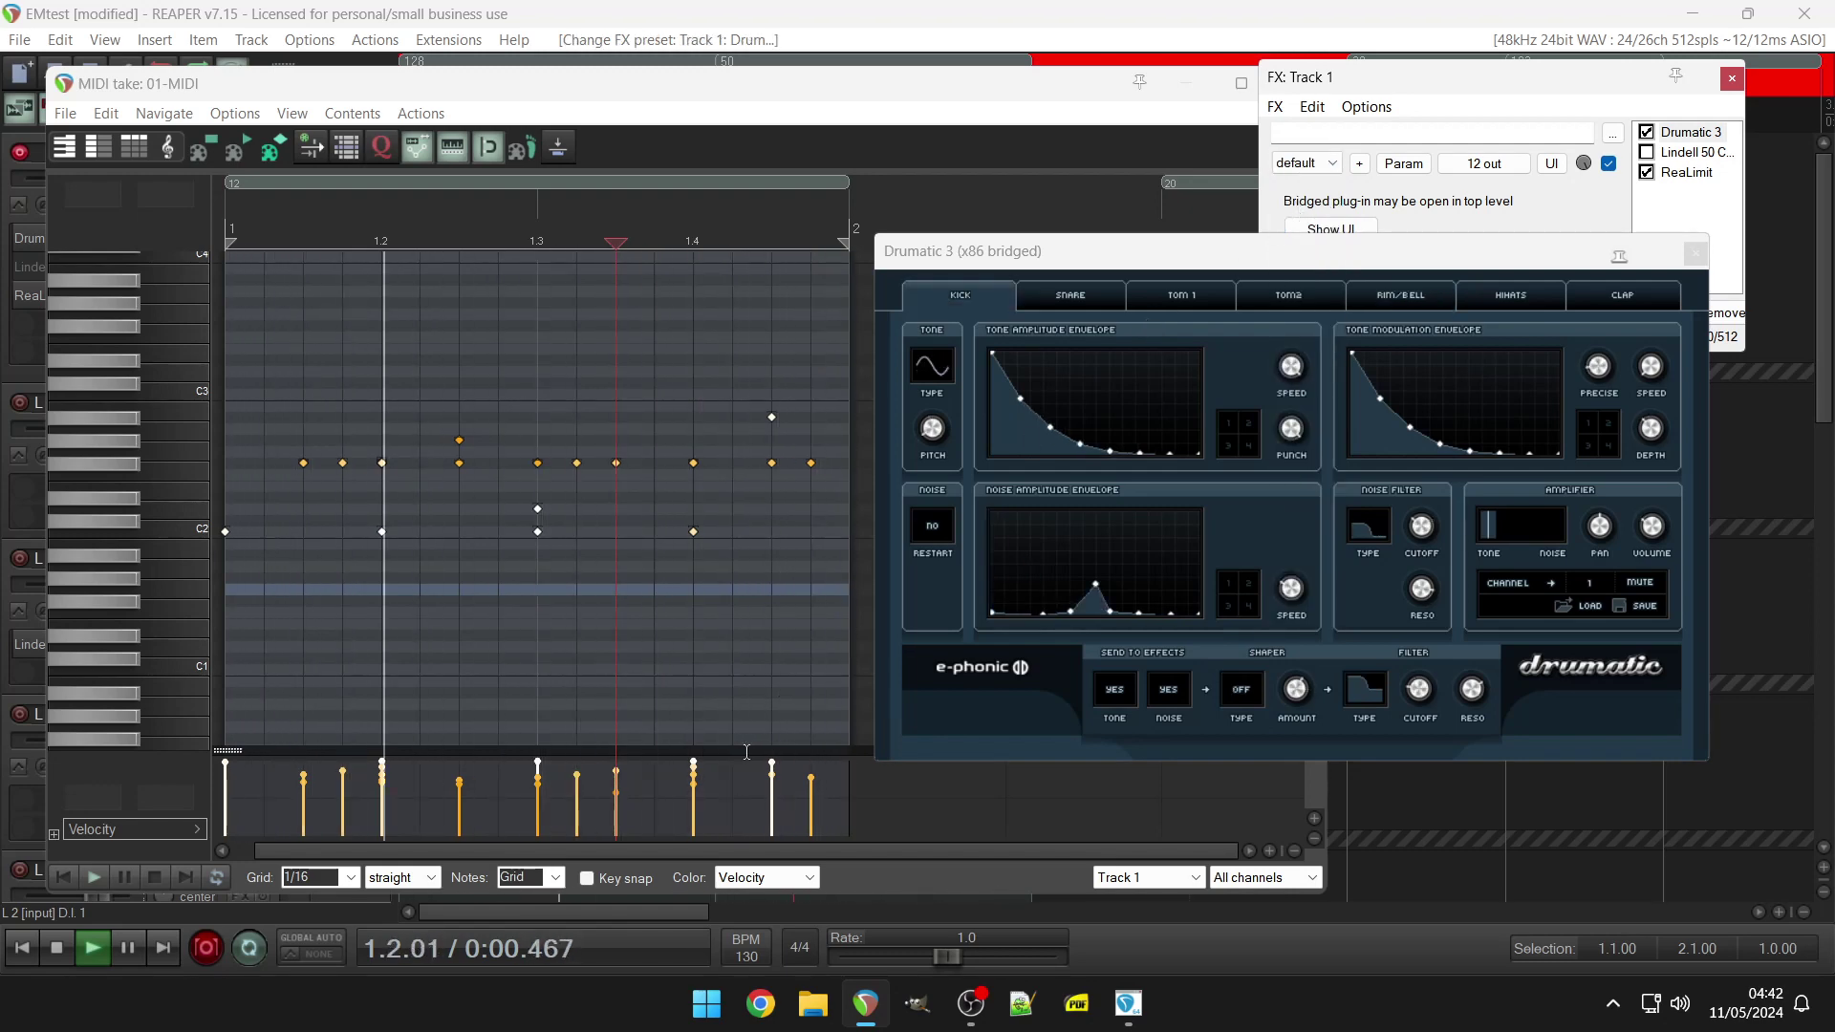
click(1073, 297)
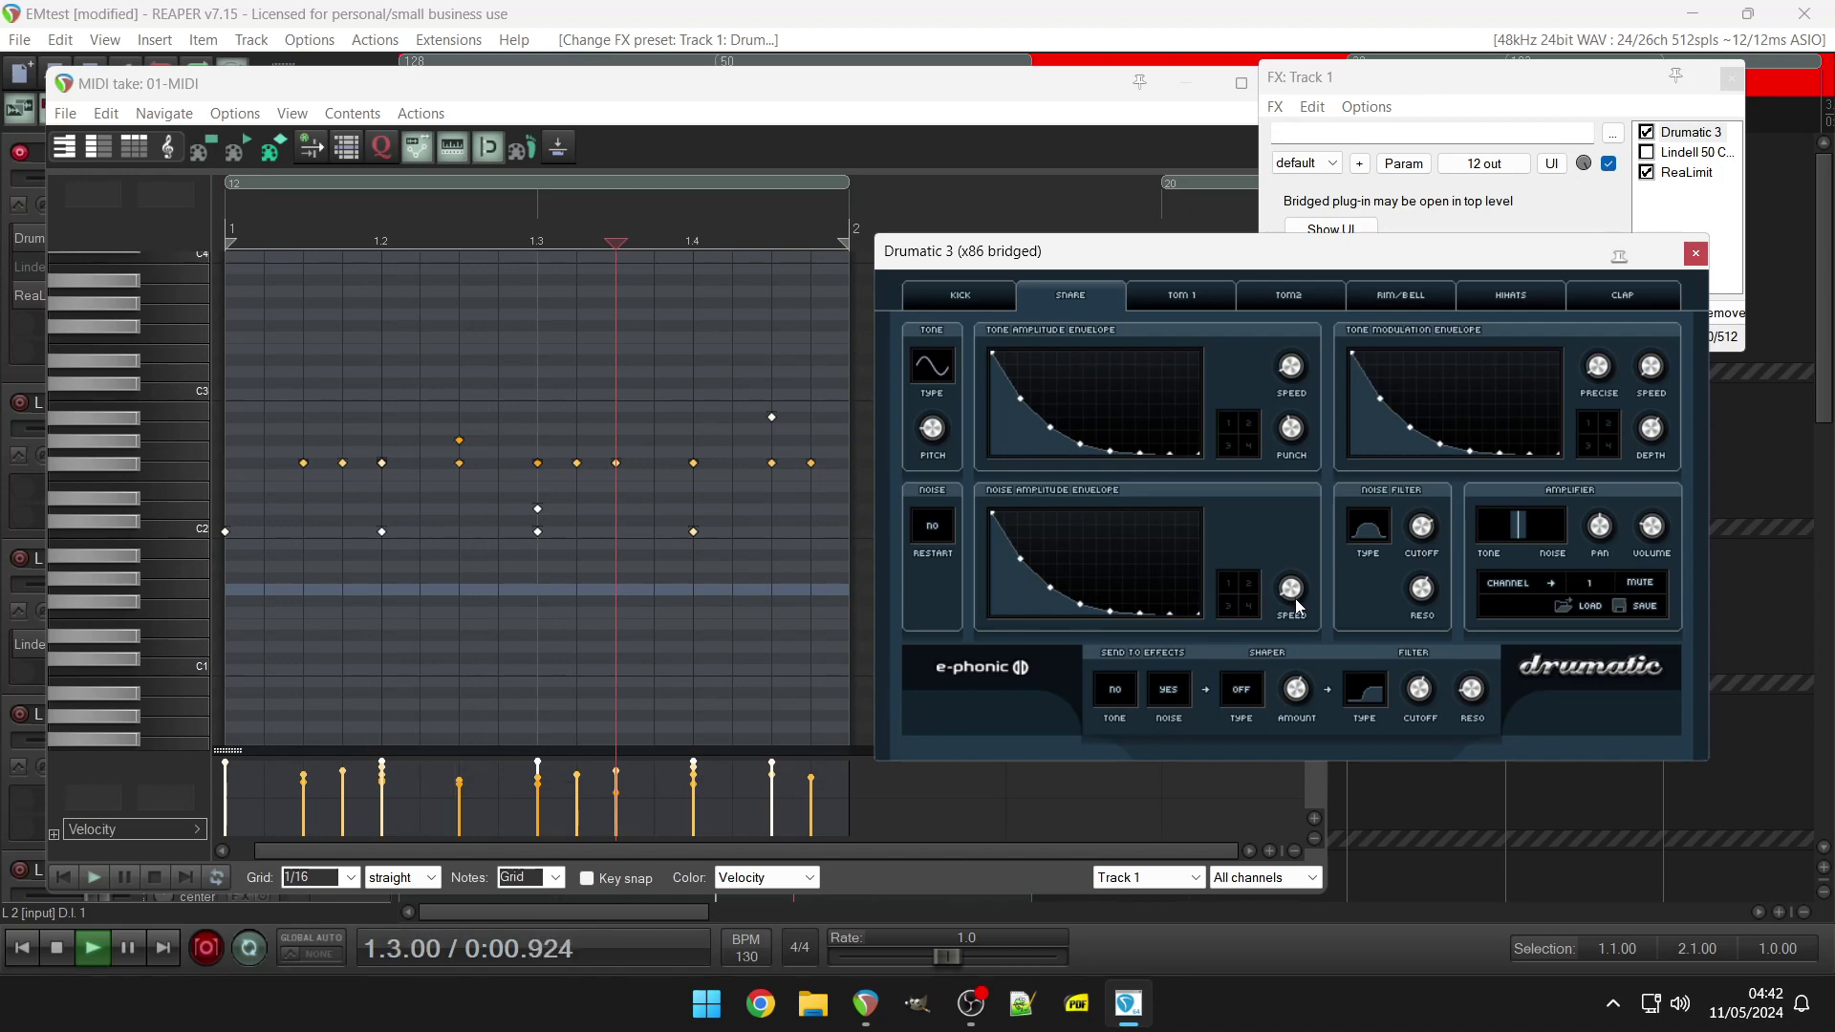
click(1303, 163)
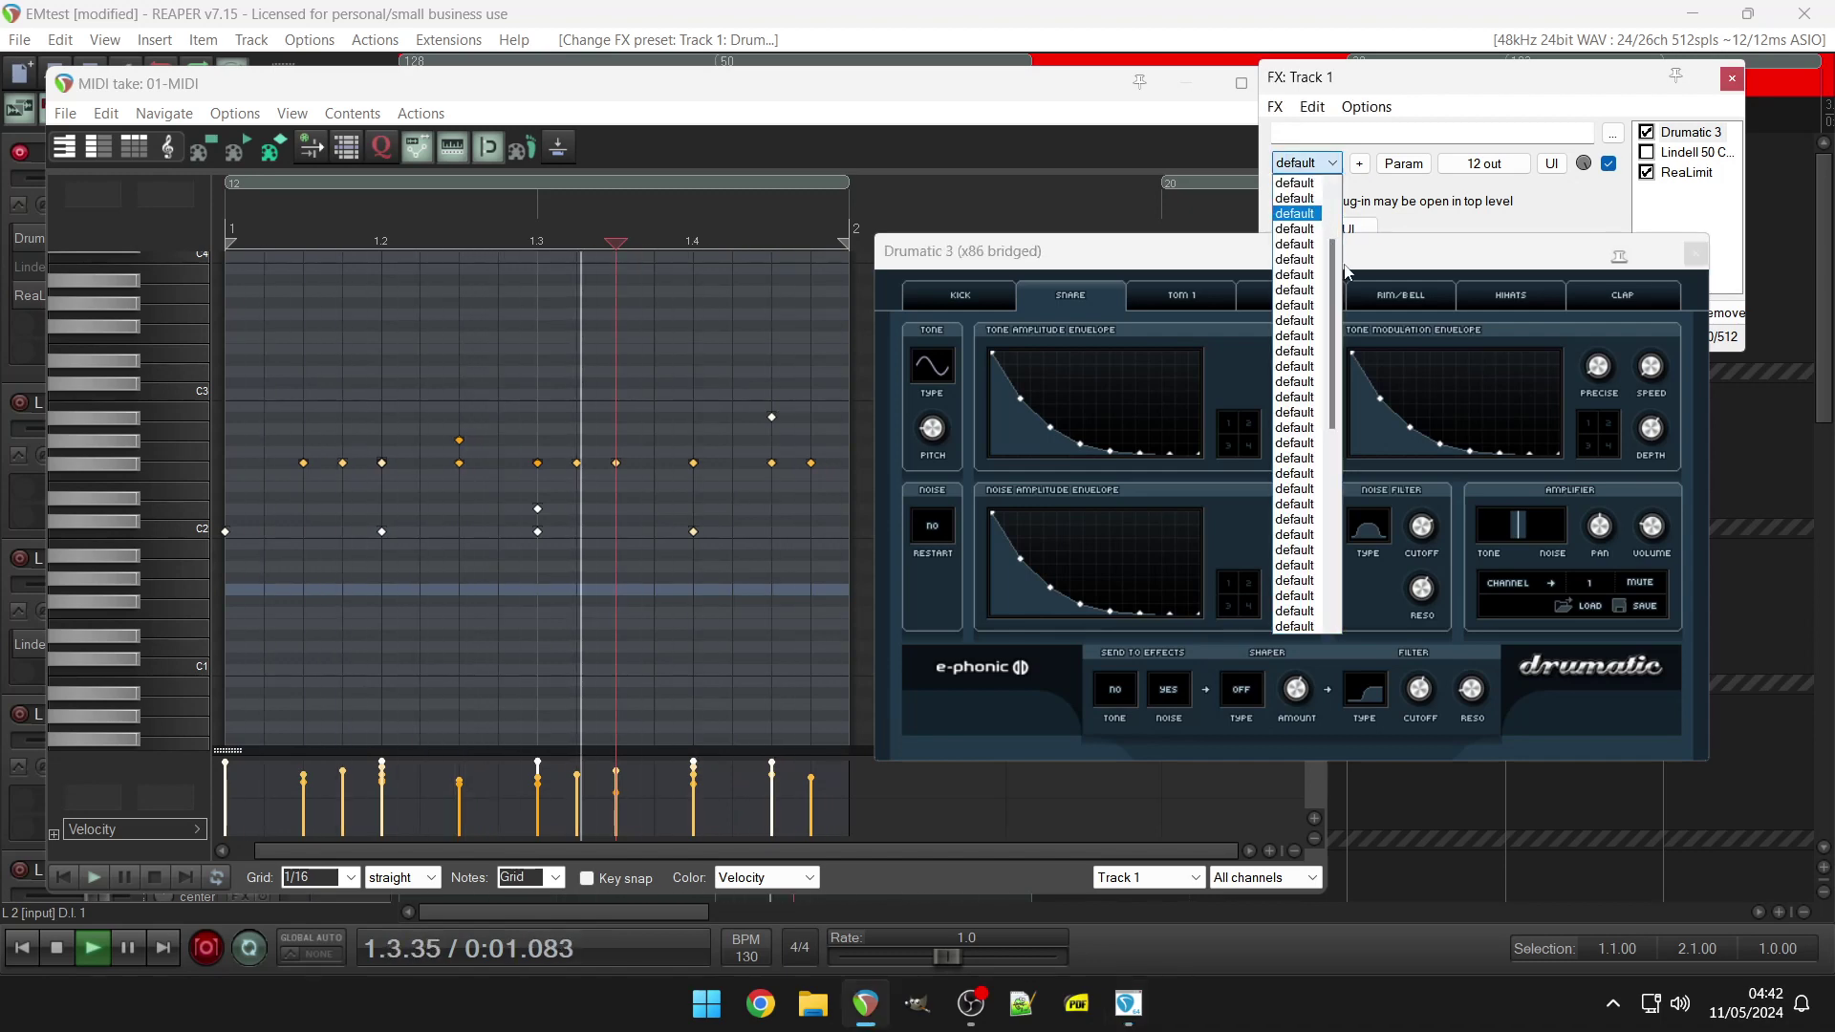
drag(1328, 289, 1328, 327)
click(1296, 182)
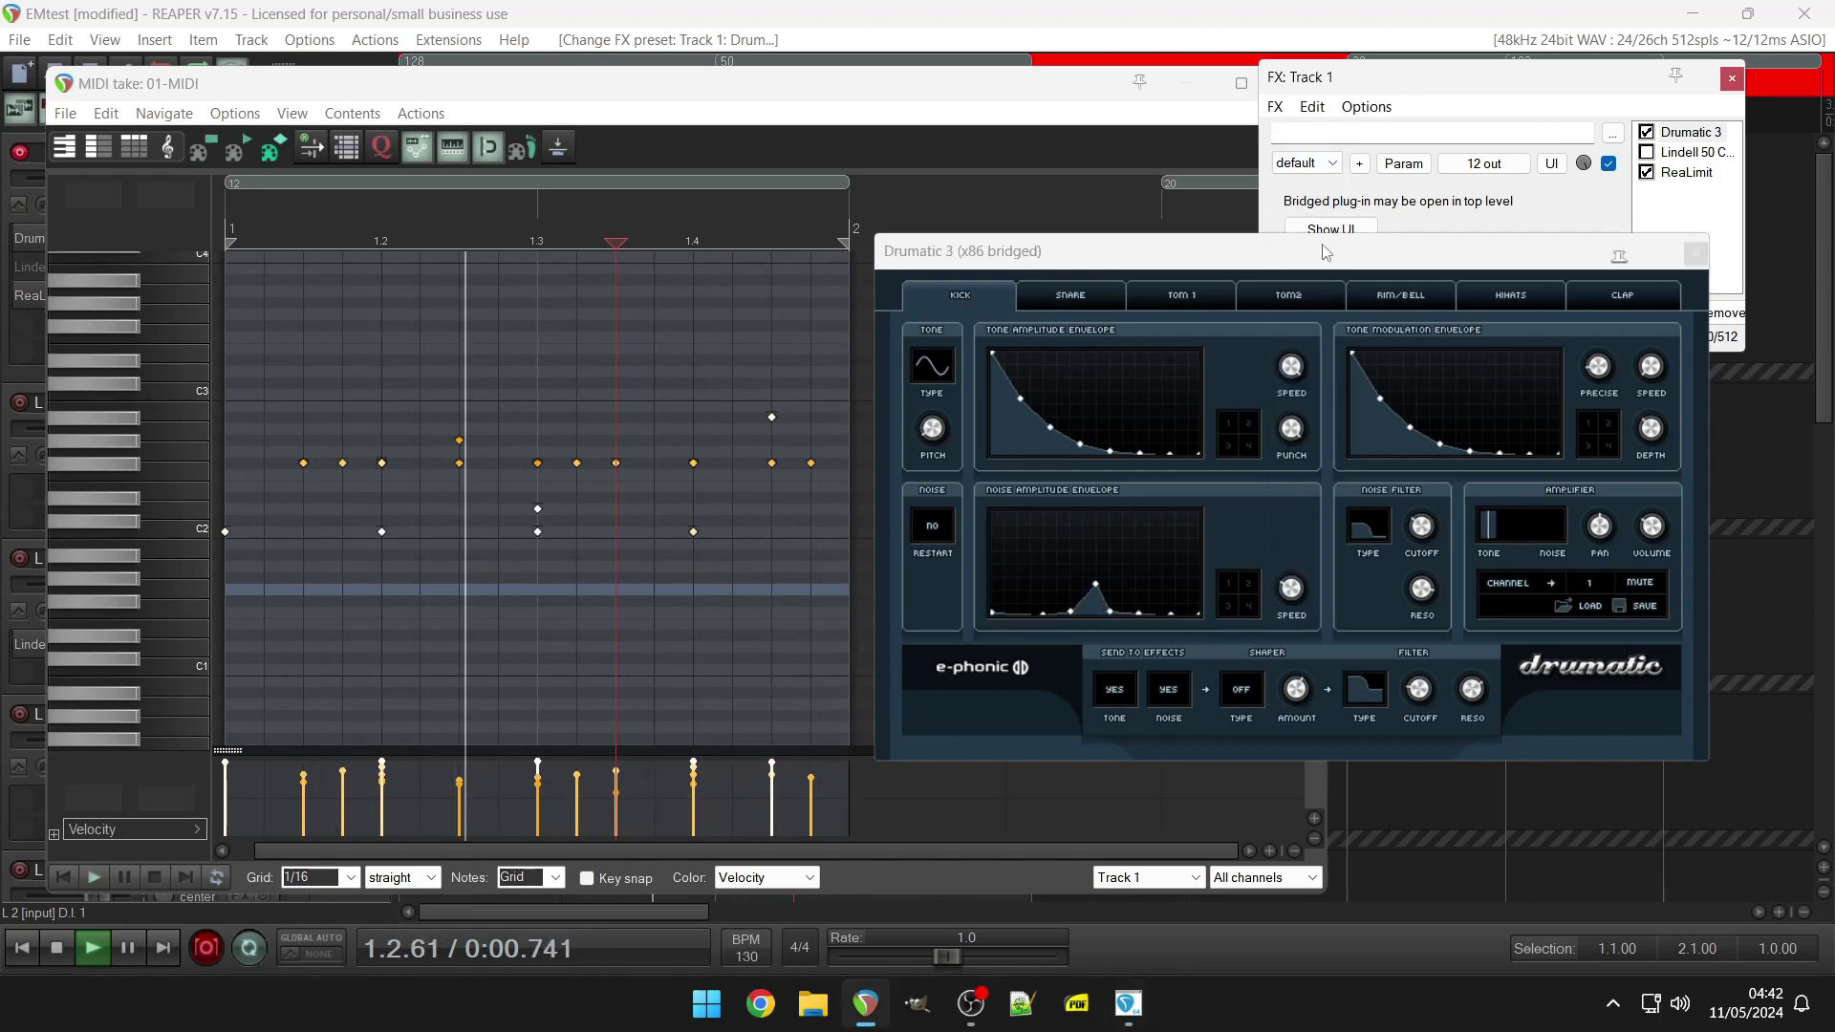
Load the TR-808 preset in Drumatic 3 and show its Rim/Bell settings.
click(1303, 163)
scroll(1315, 177, up, 5)
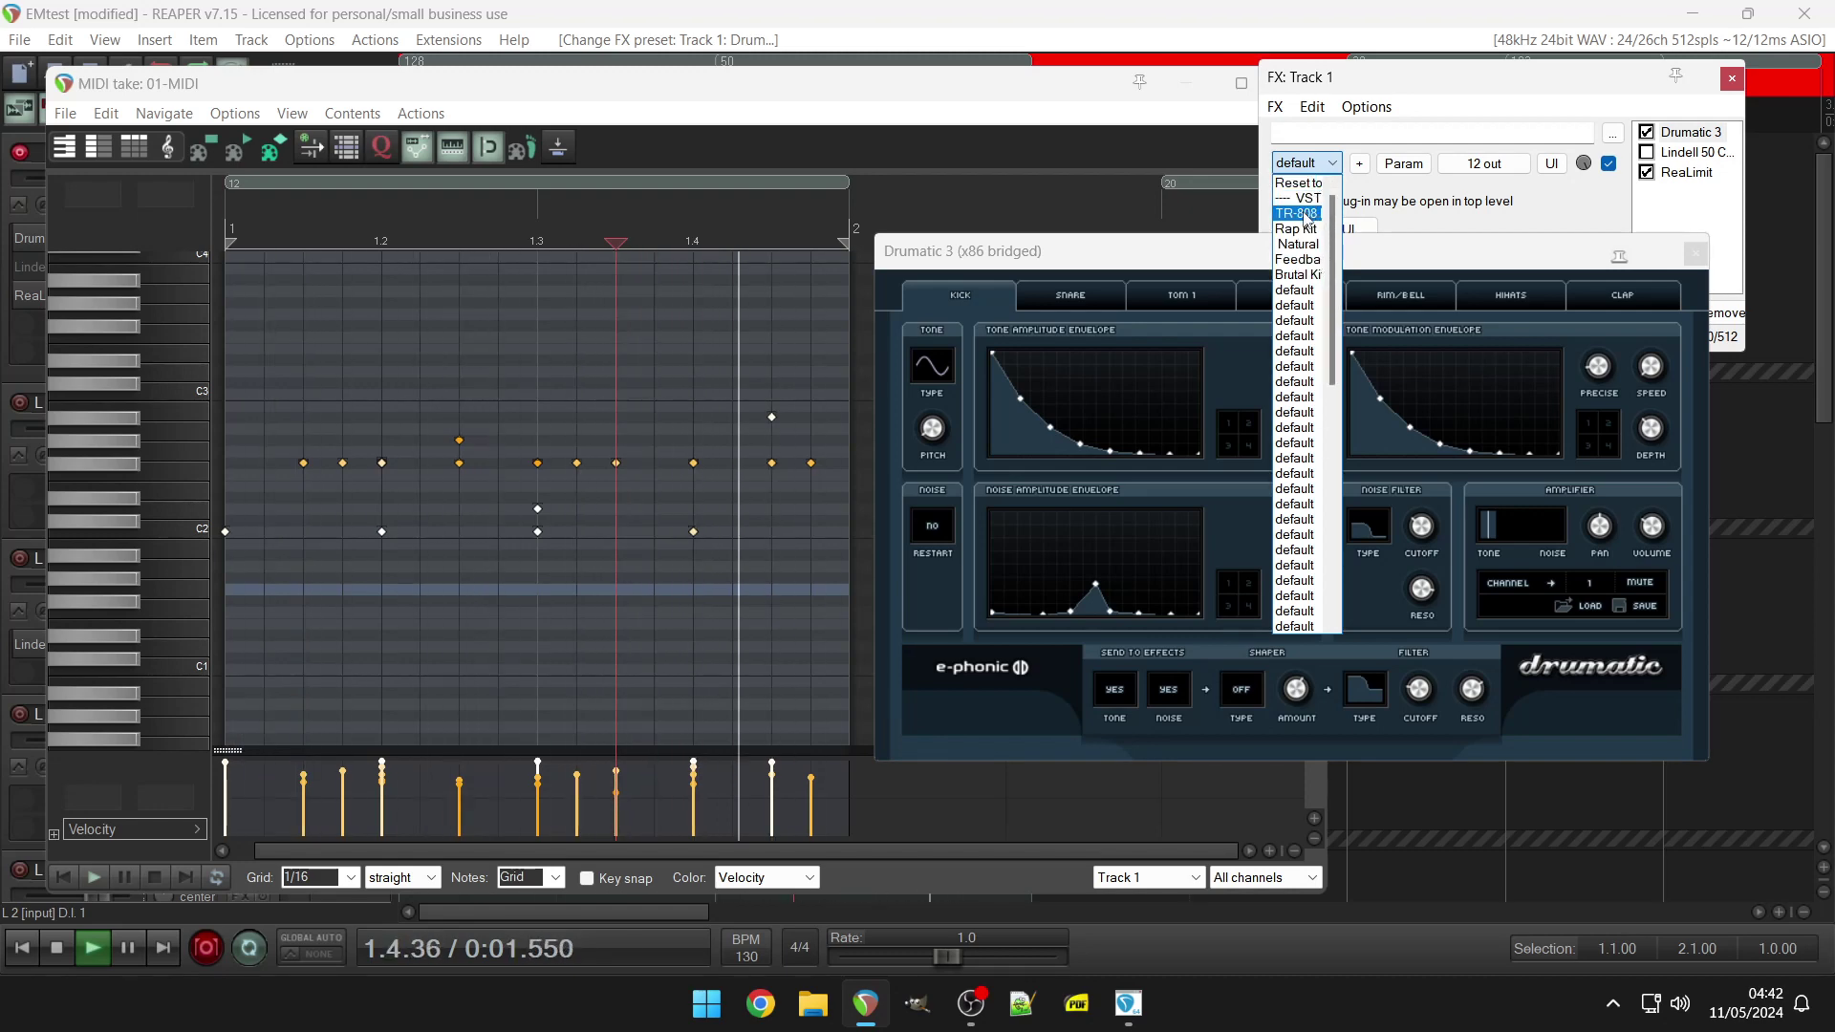
click(1300, 213)
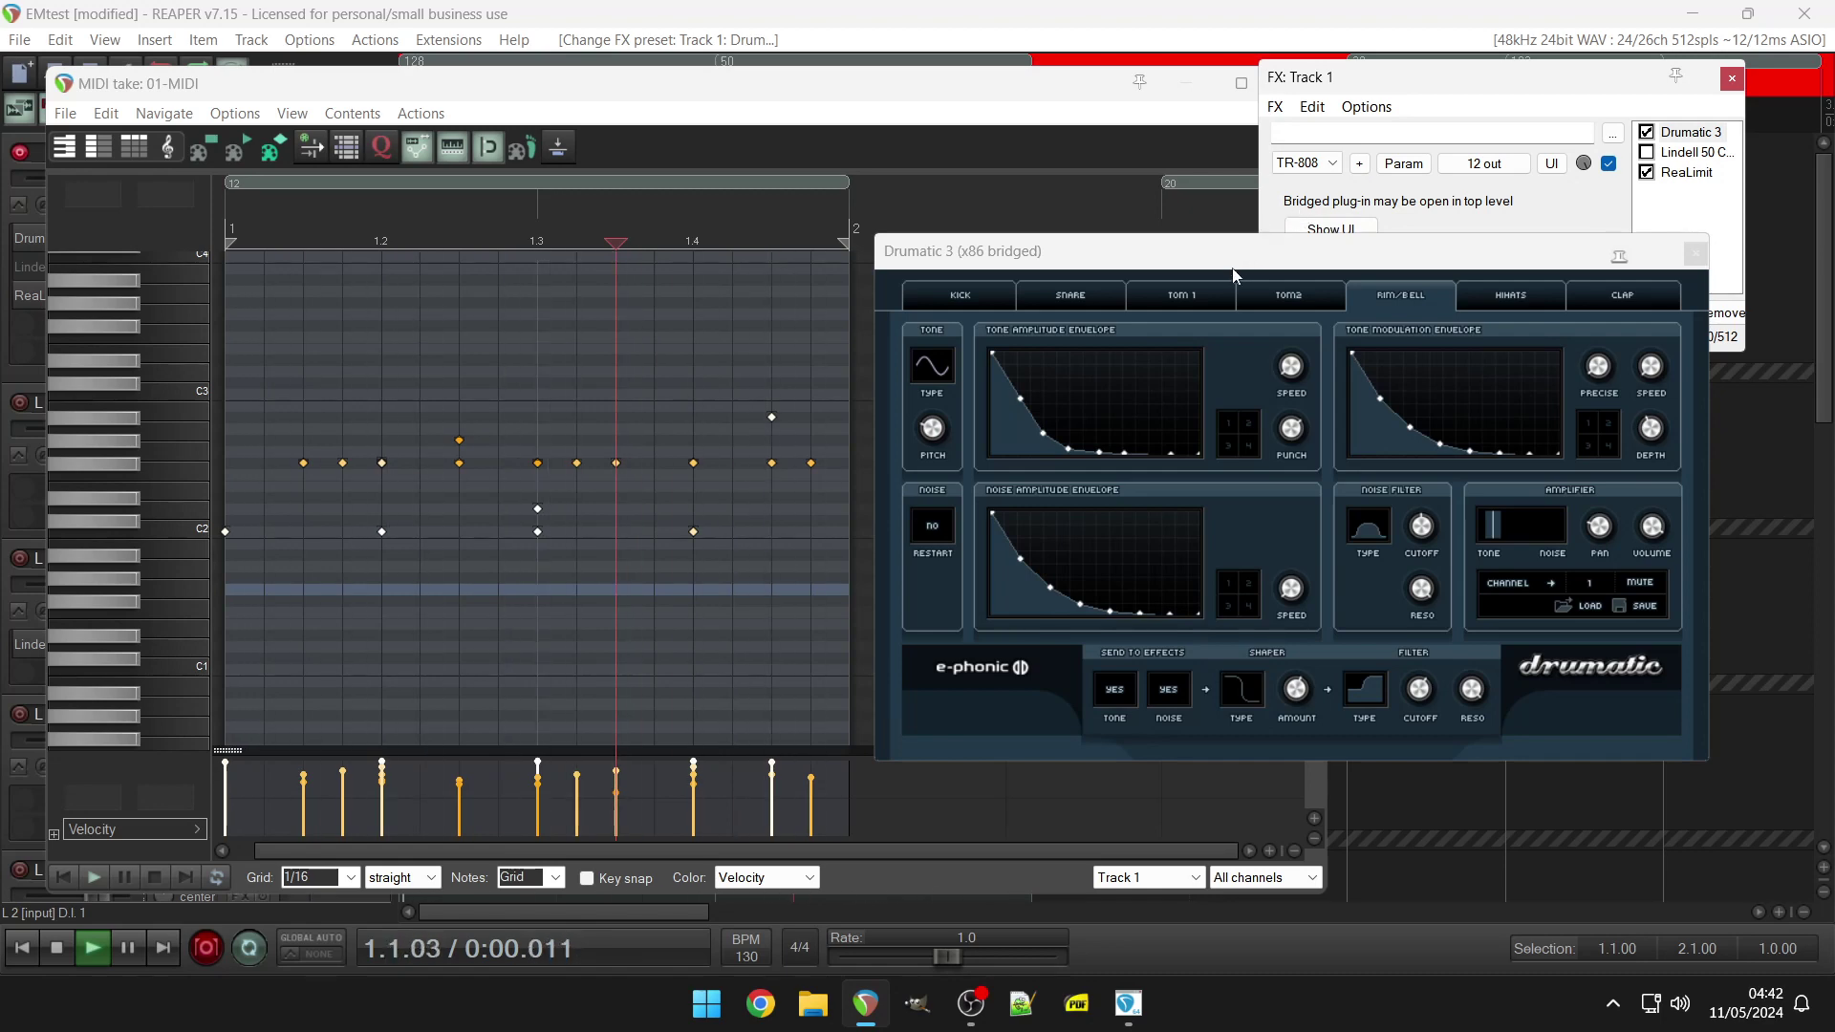
click(1306, 164)
scroll(1335, 255, up, 2)
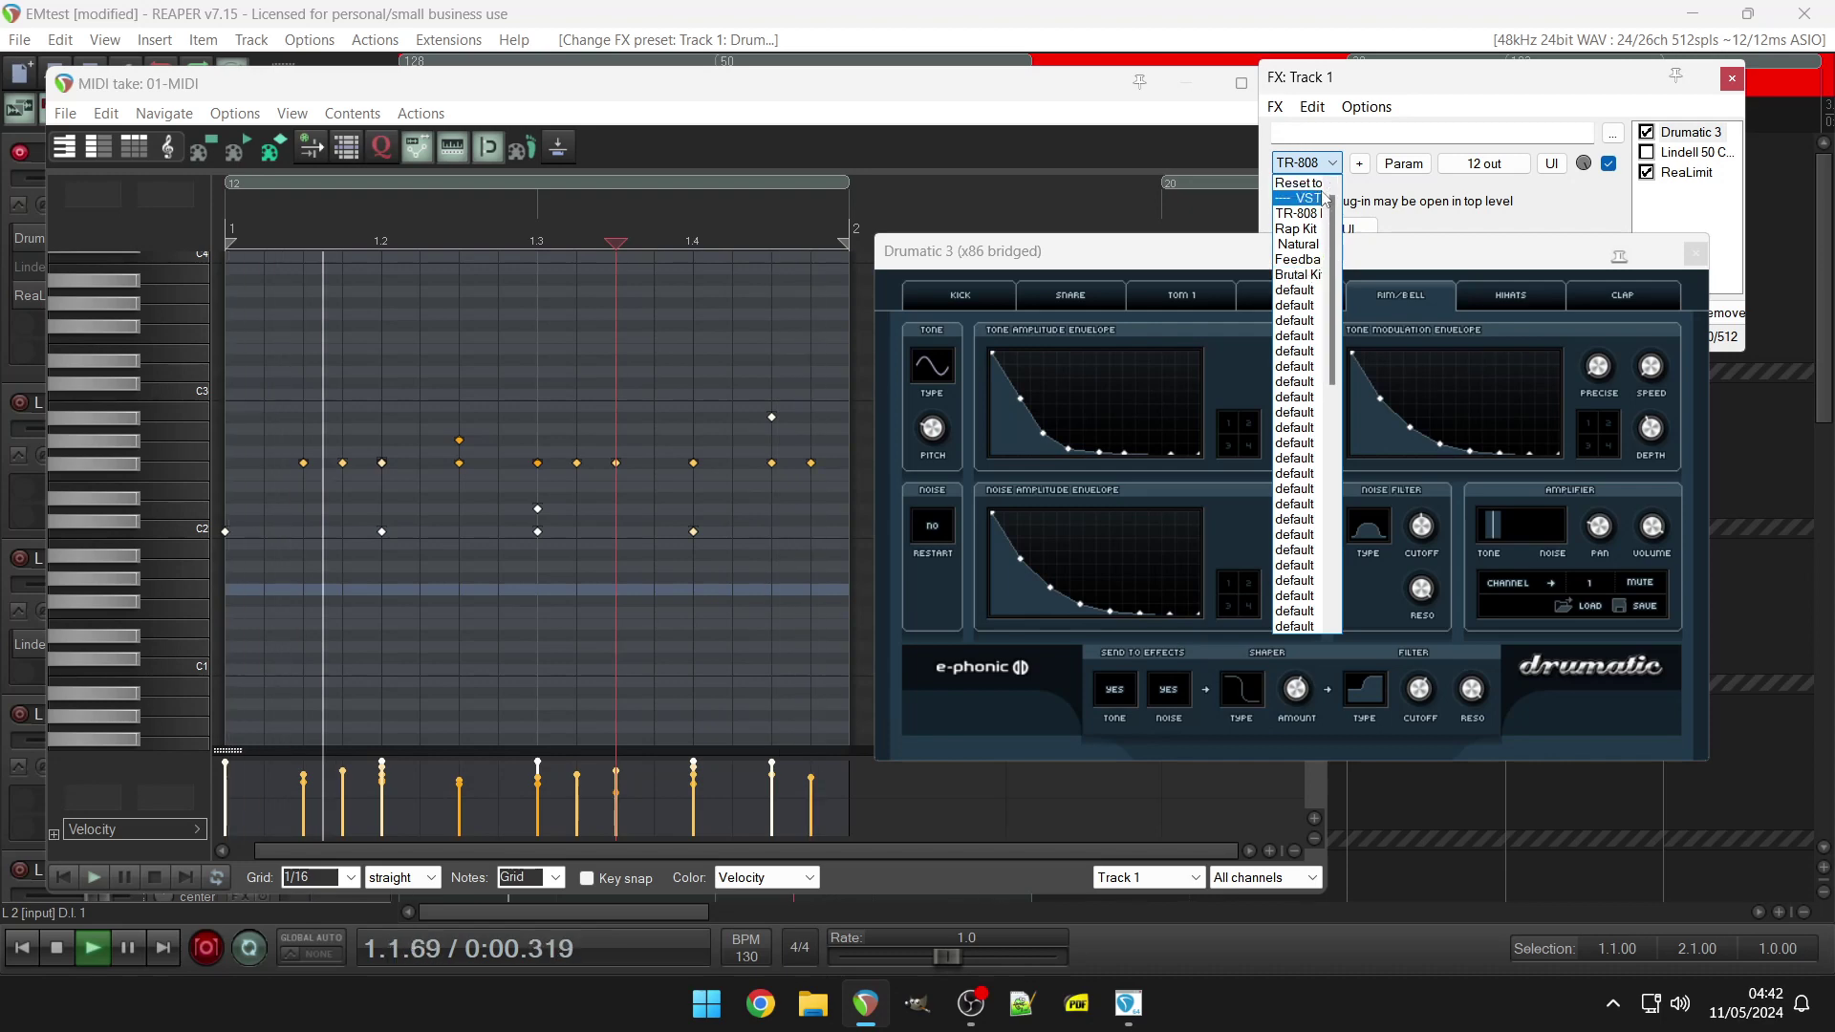
click(1307, 190)
key(Down)
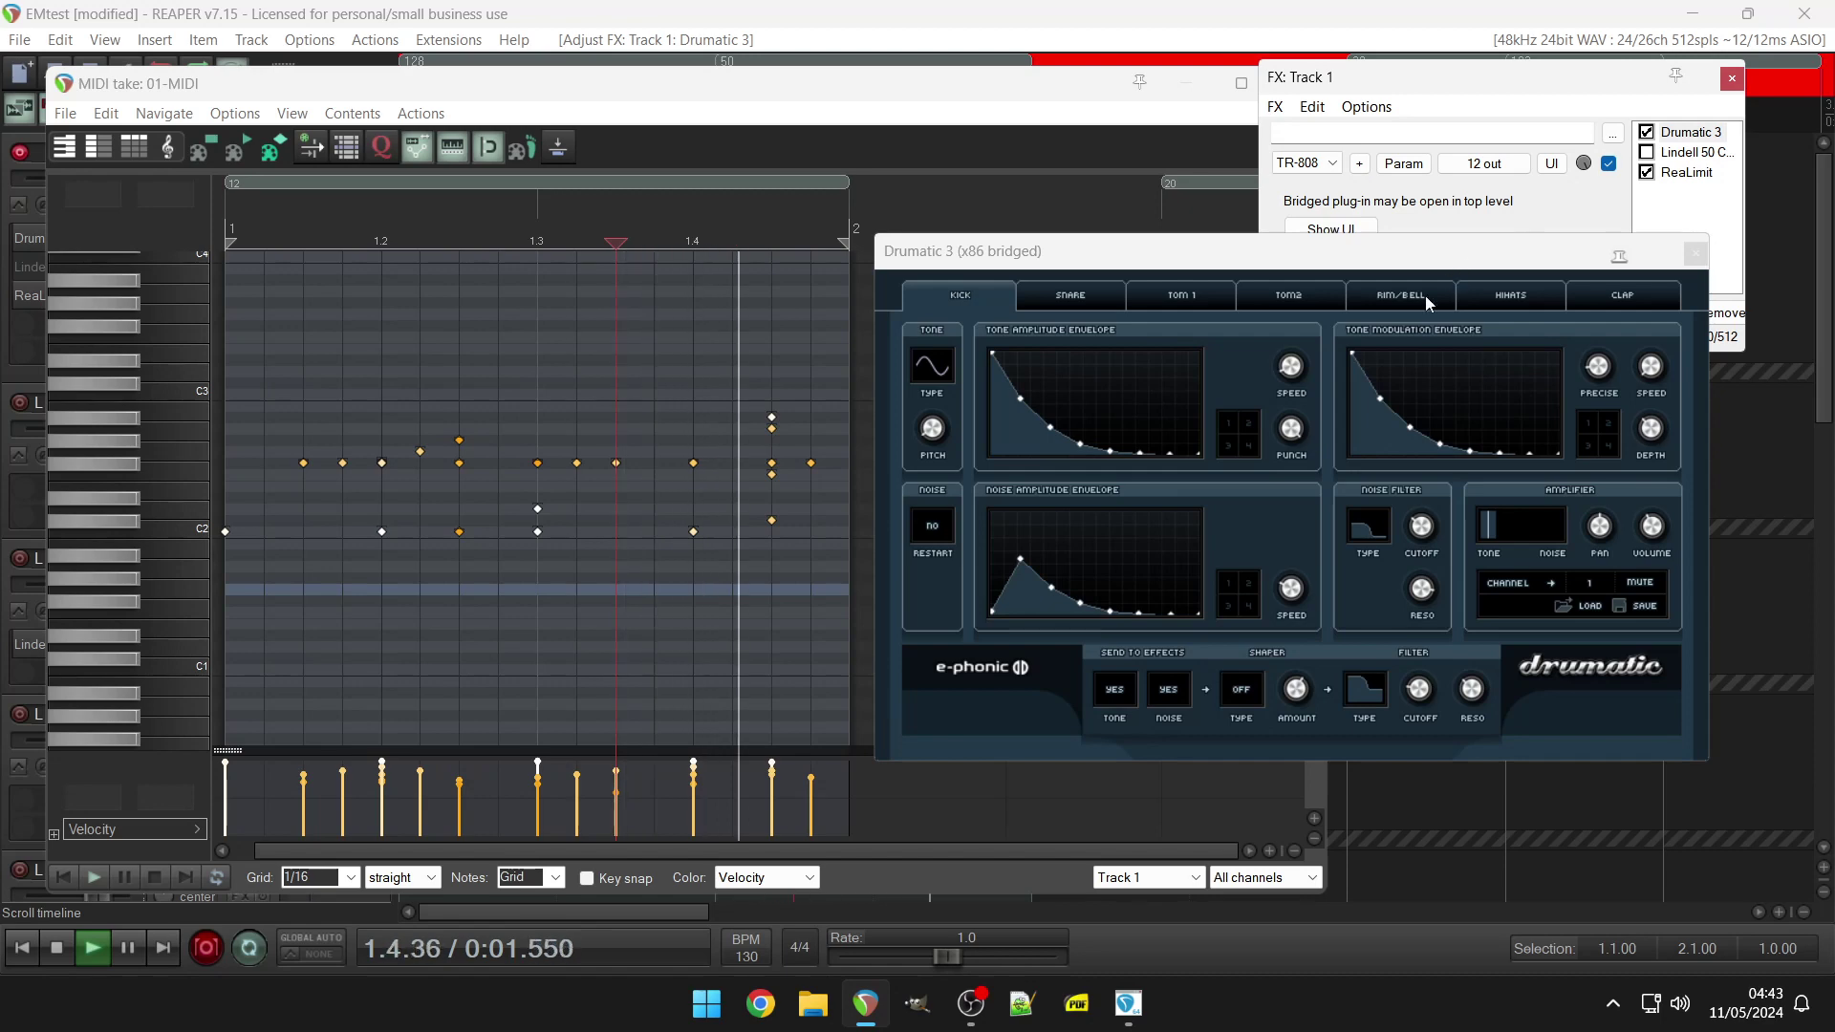
click(1402, 304)
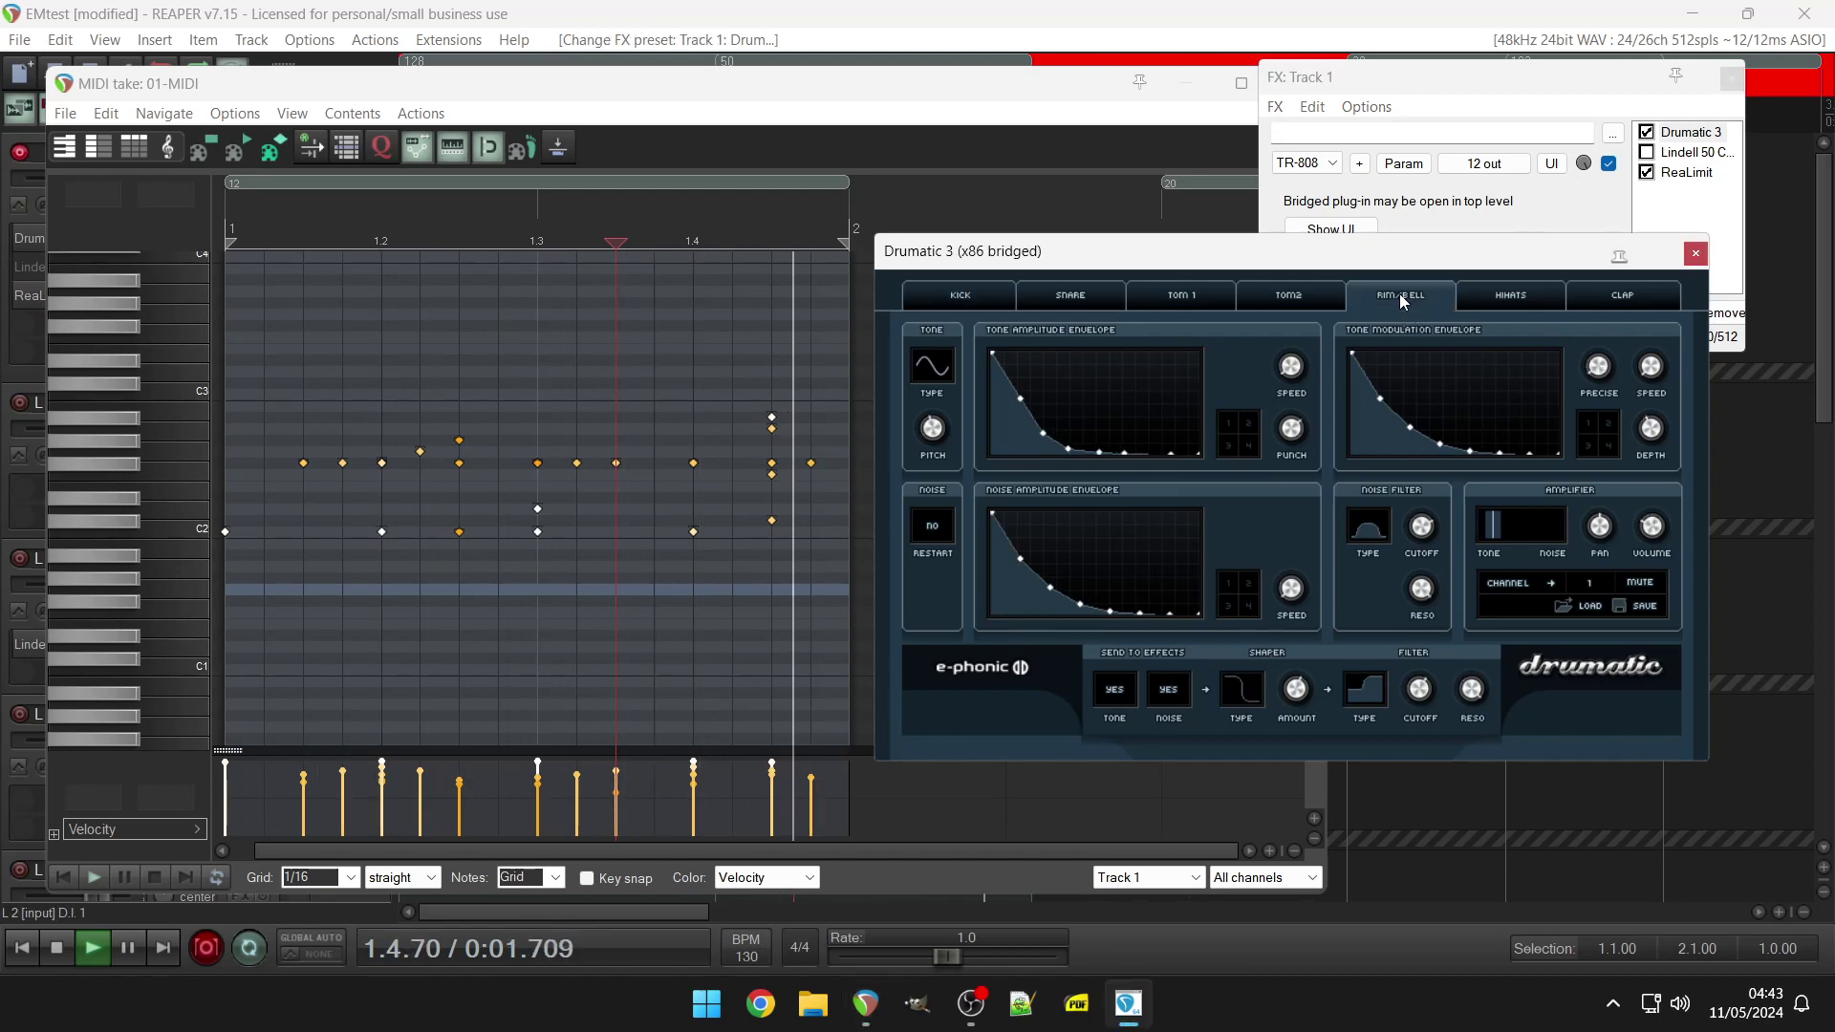
Audition the Rap Kit, Natural, Feedback and Brutal Kit presets in Drumatic 3 over the looped pattern.
click(1305, 170)
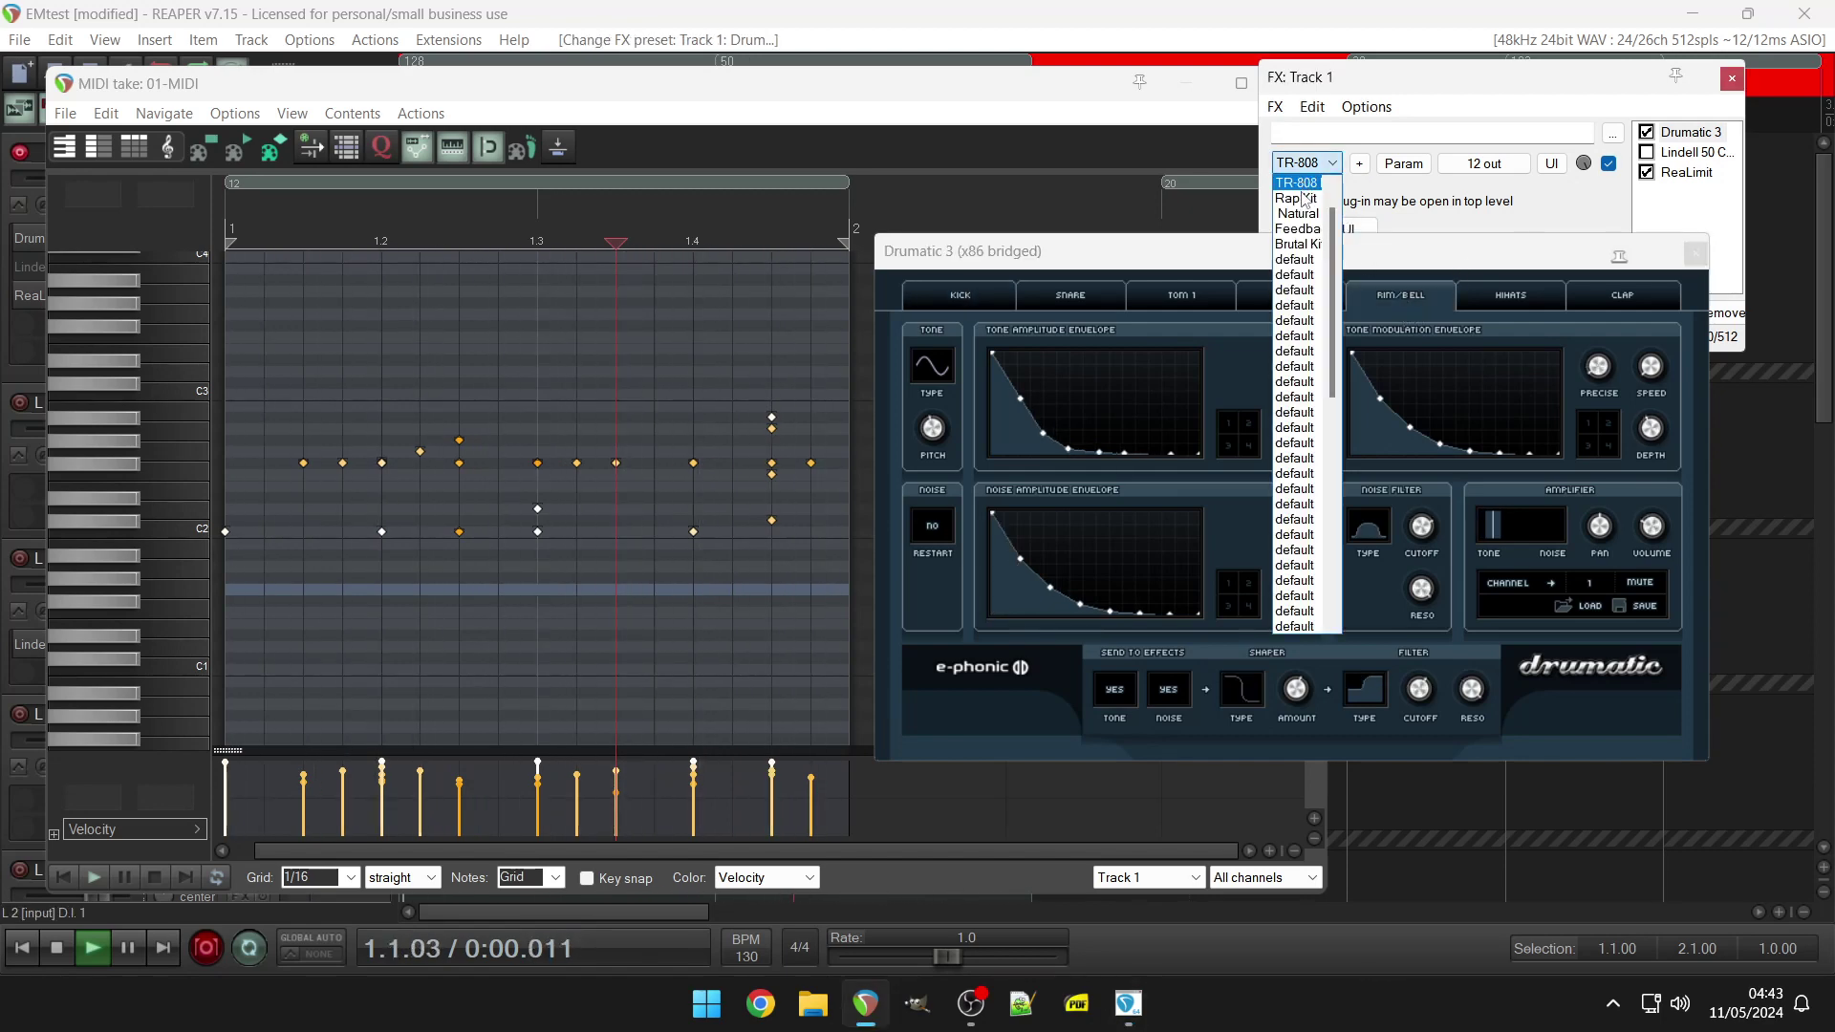
click(1305, 199)
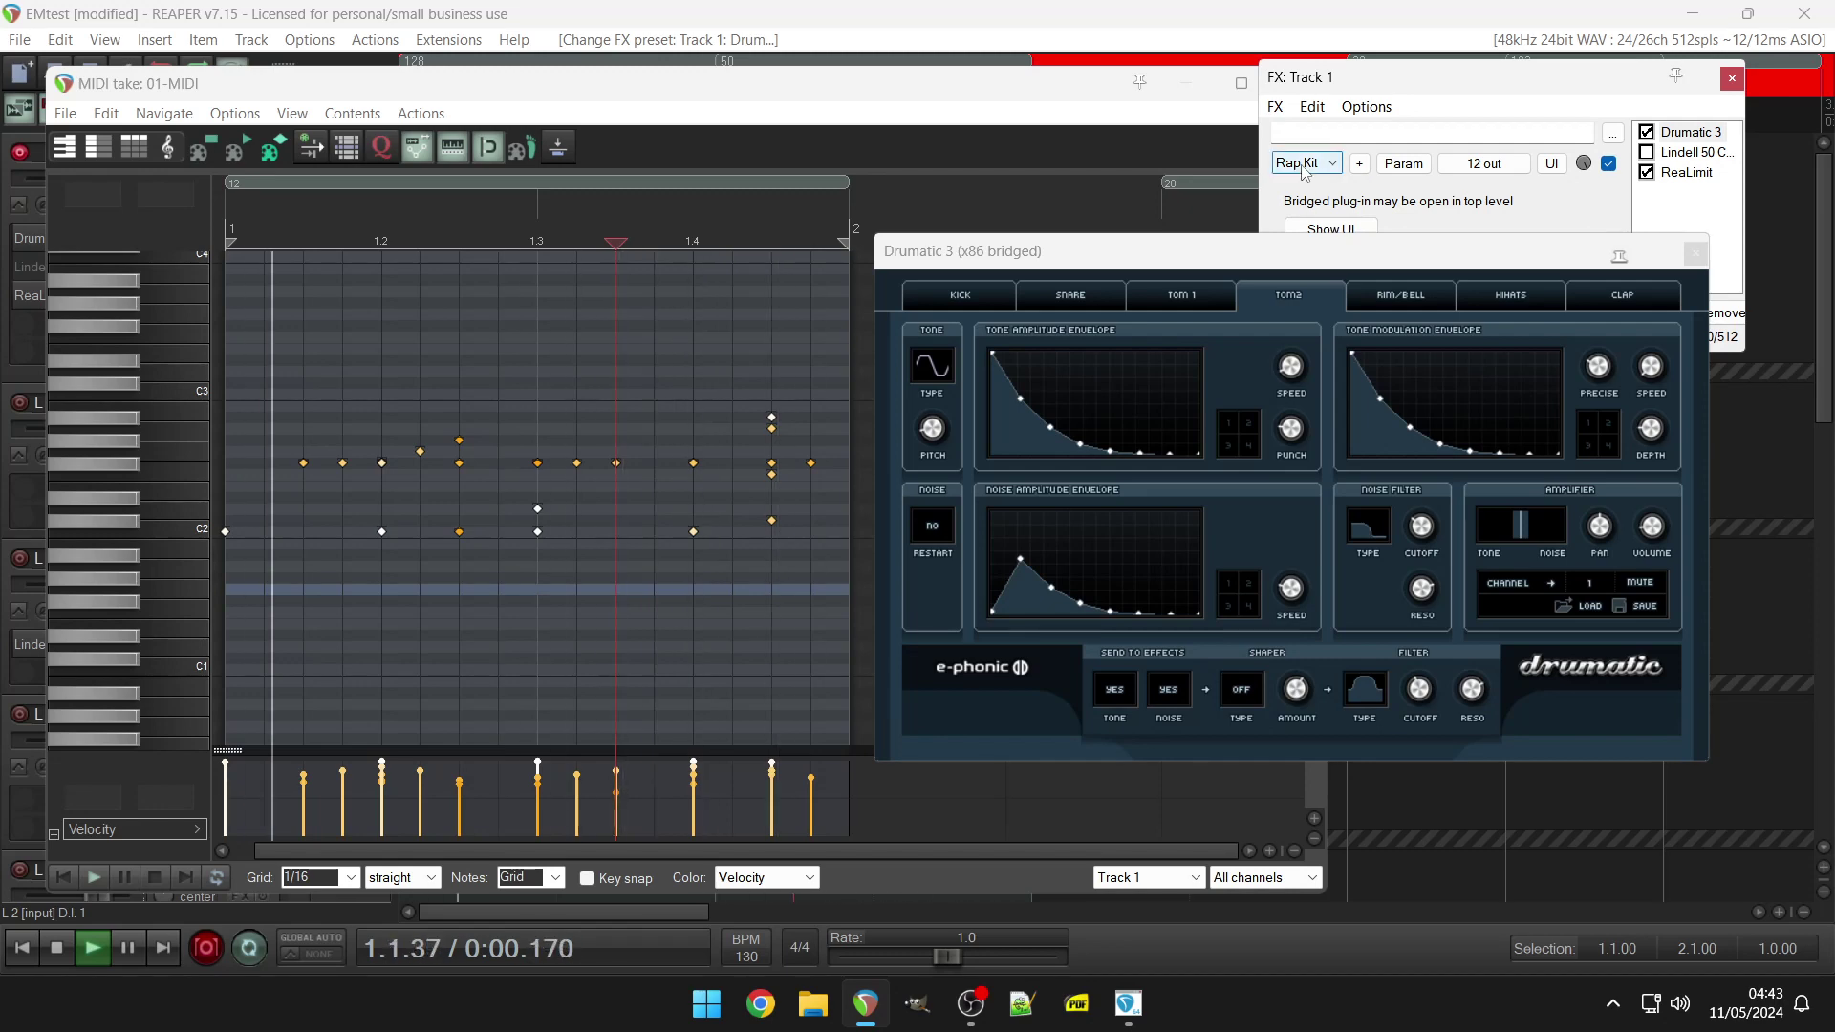
click(1305, 165)
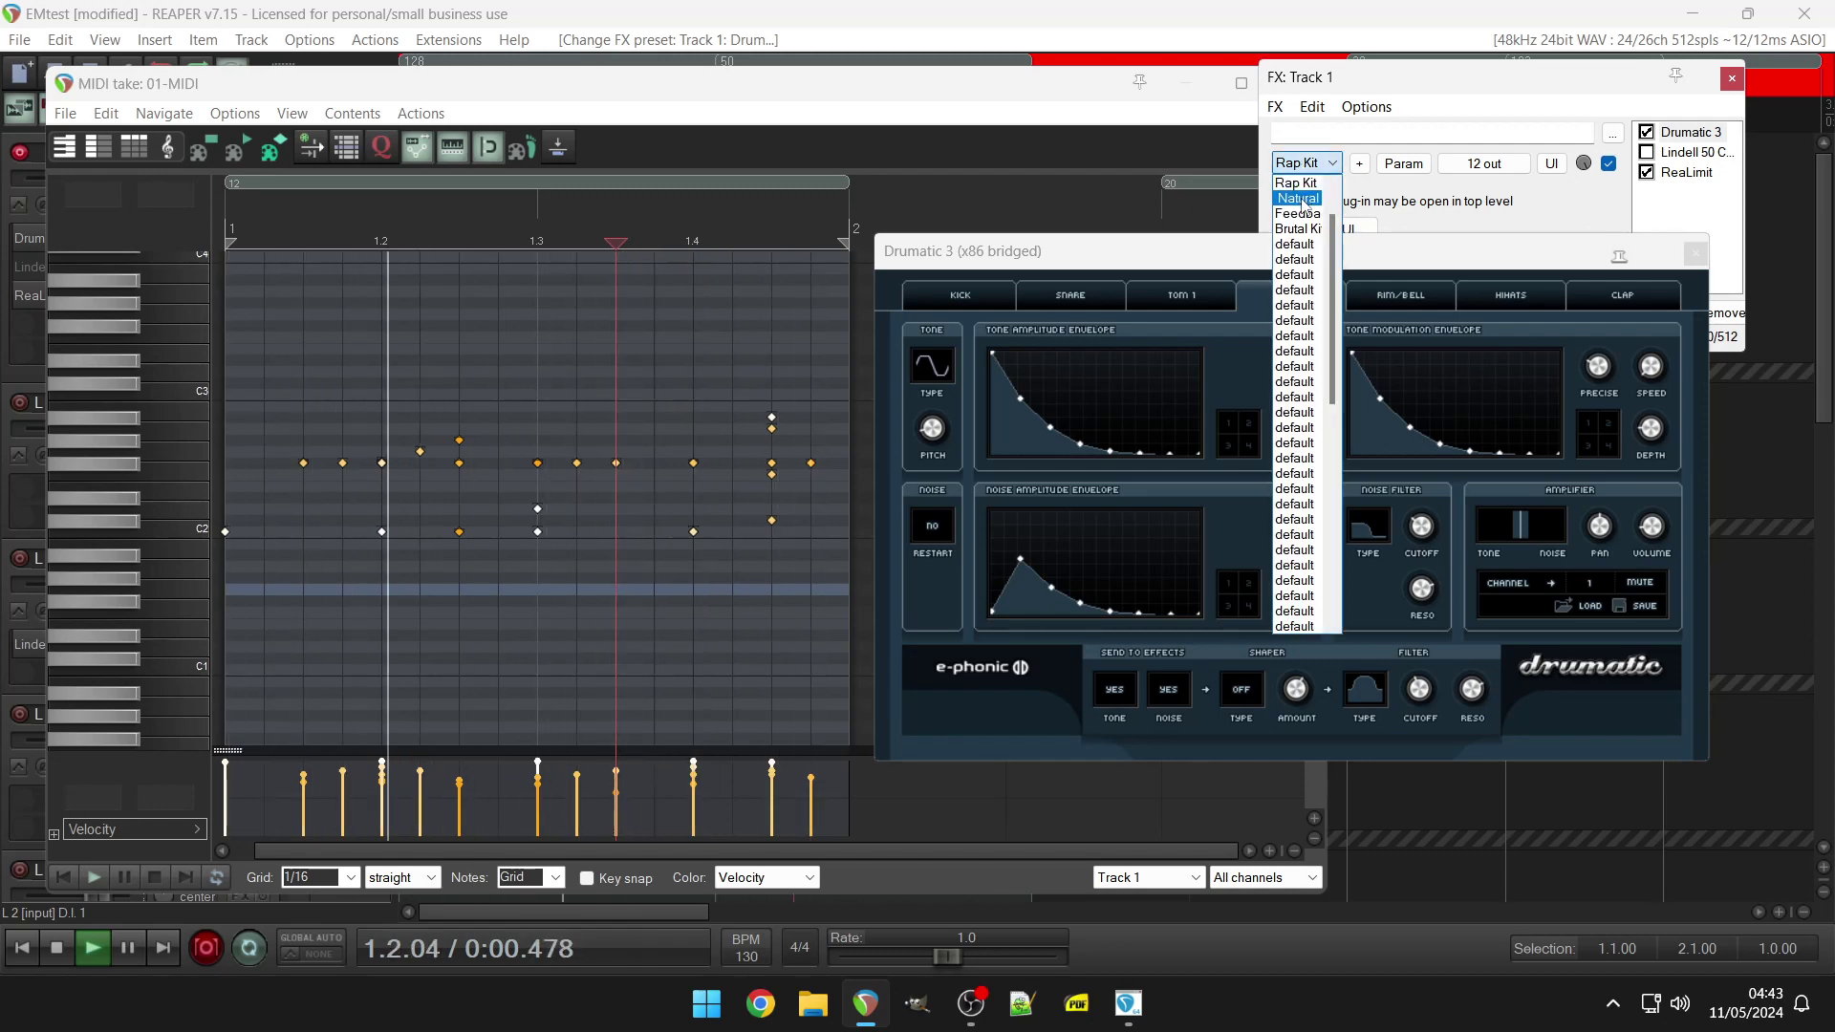
click(1306, 200)
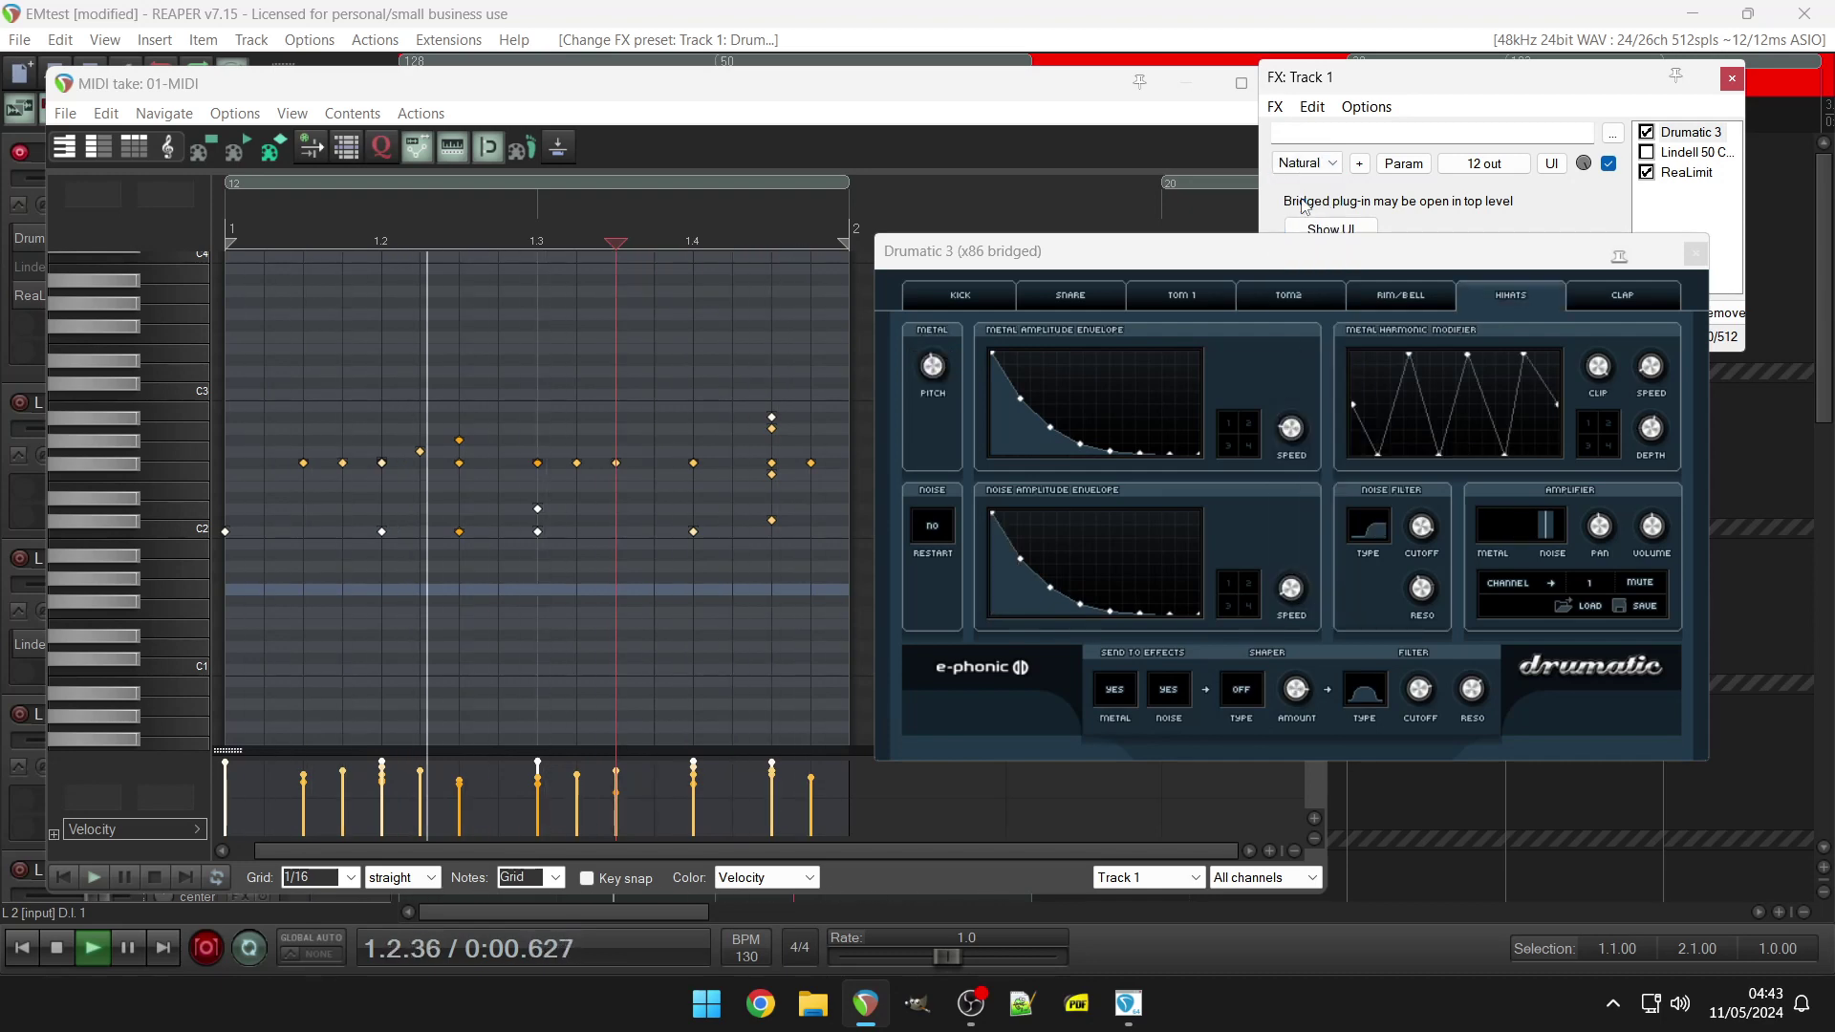
click(1306, 165)
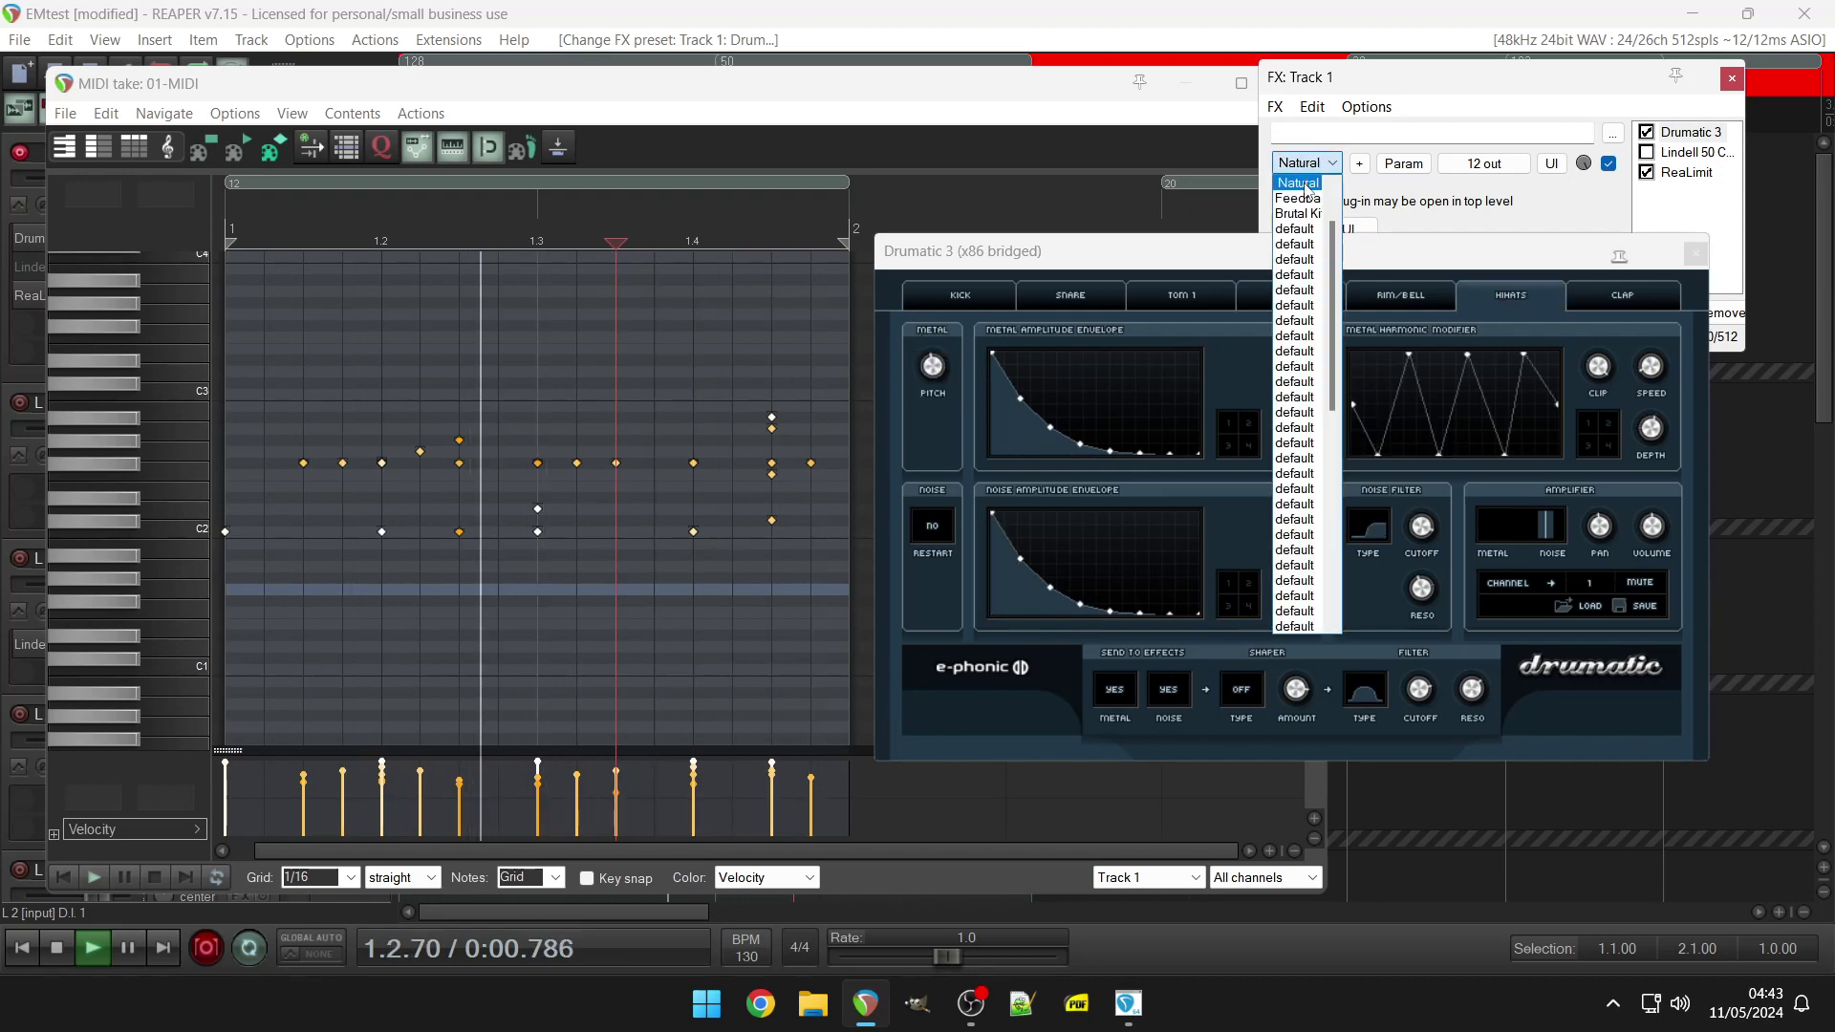
click(1307, 198)
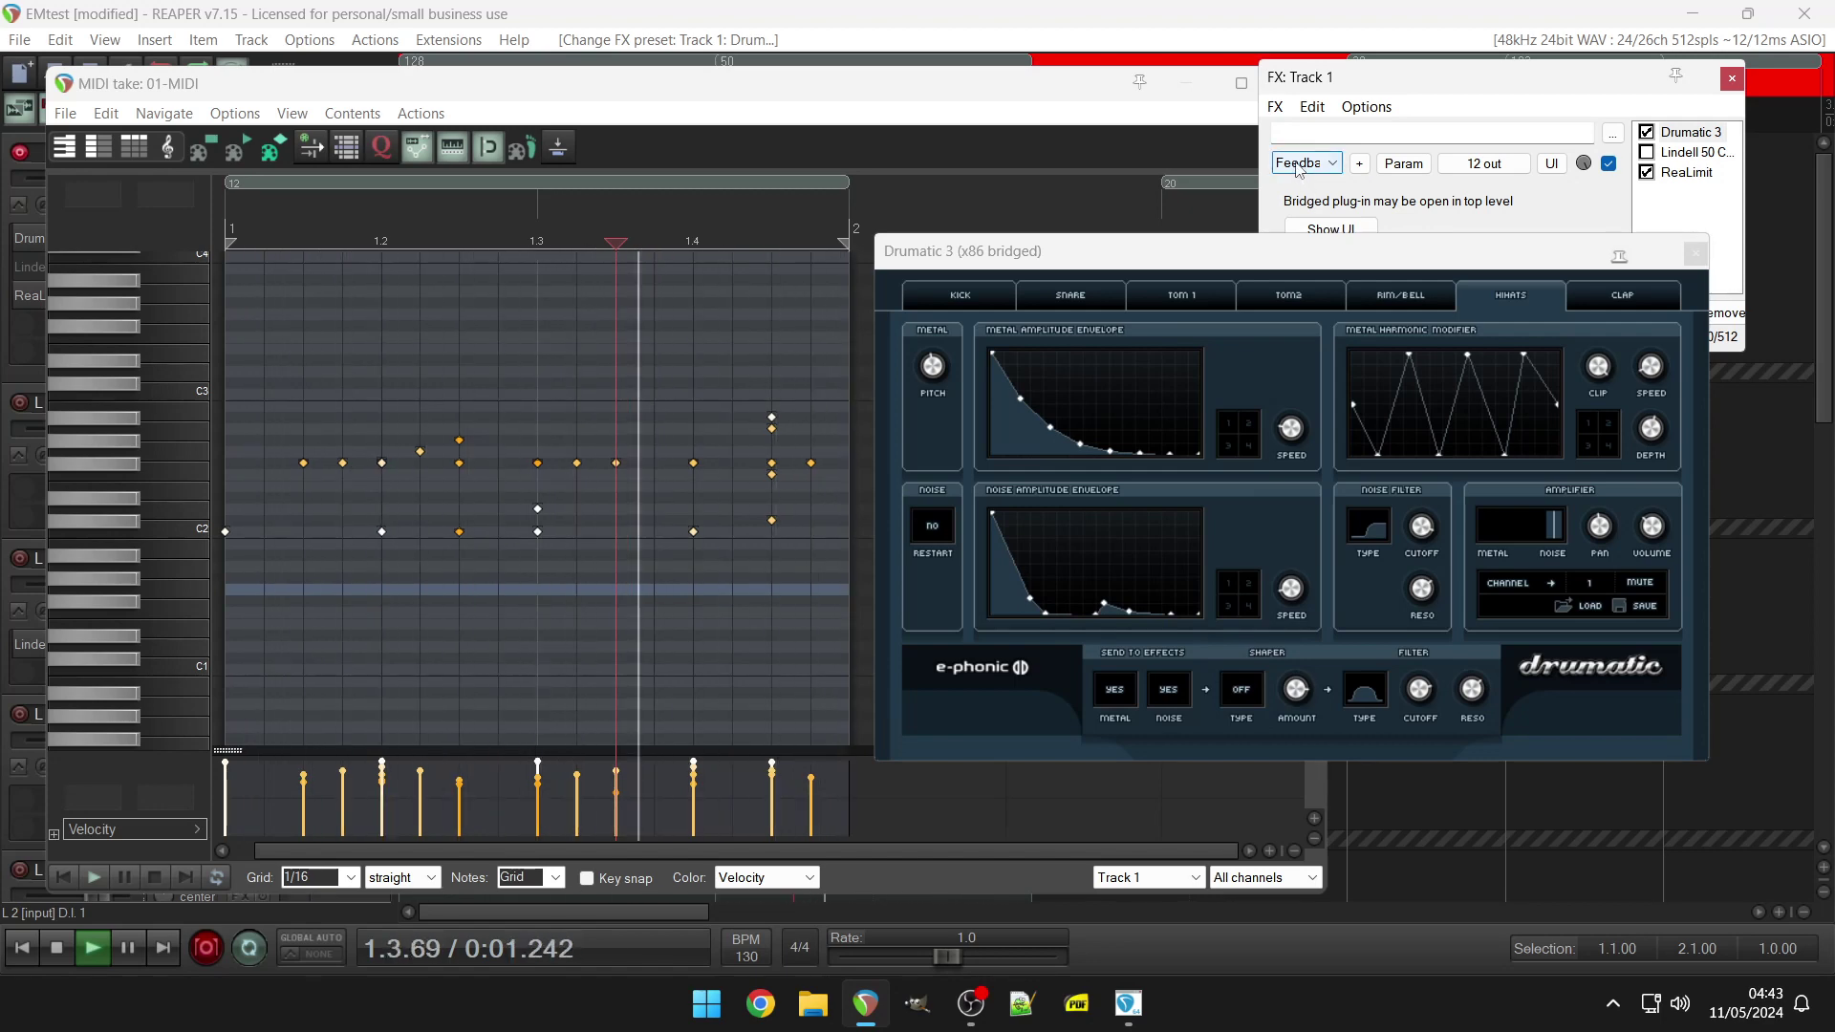
click(1300, 164)
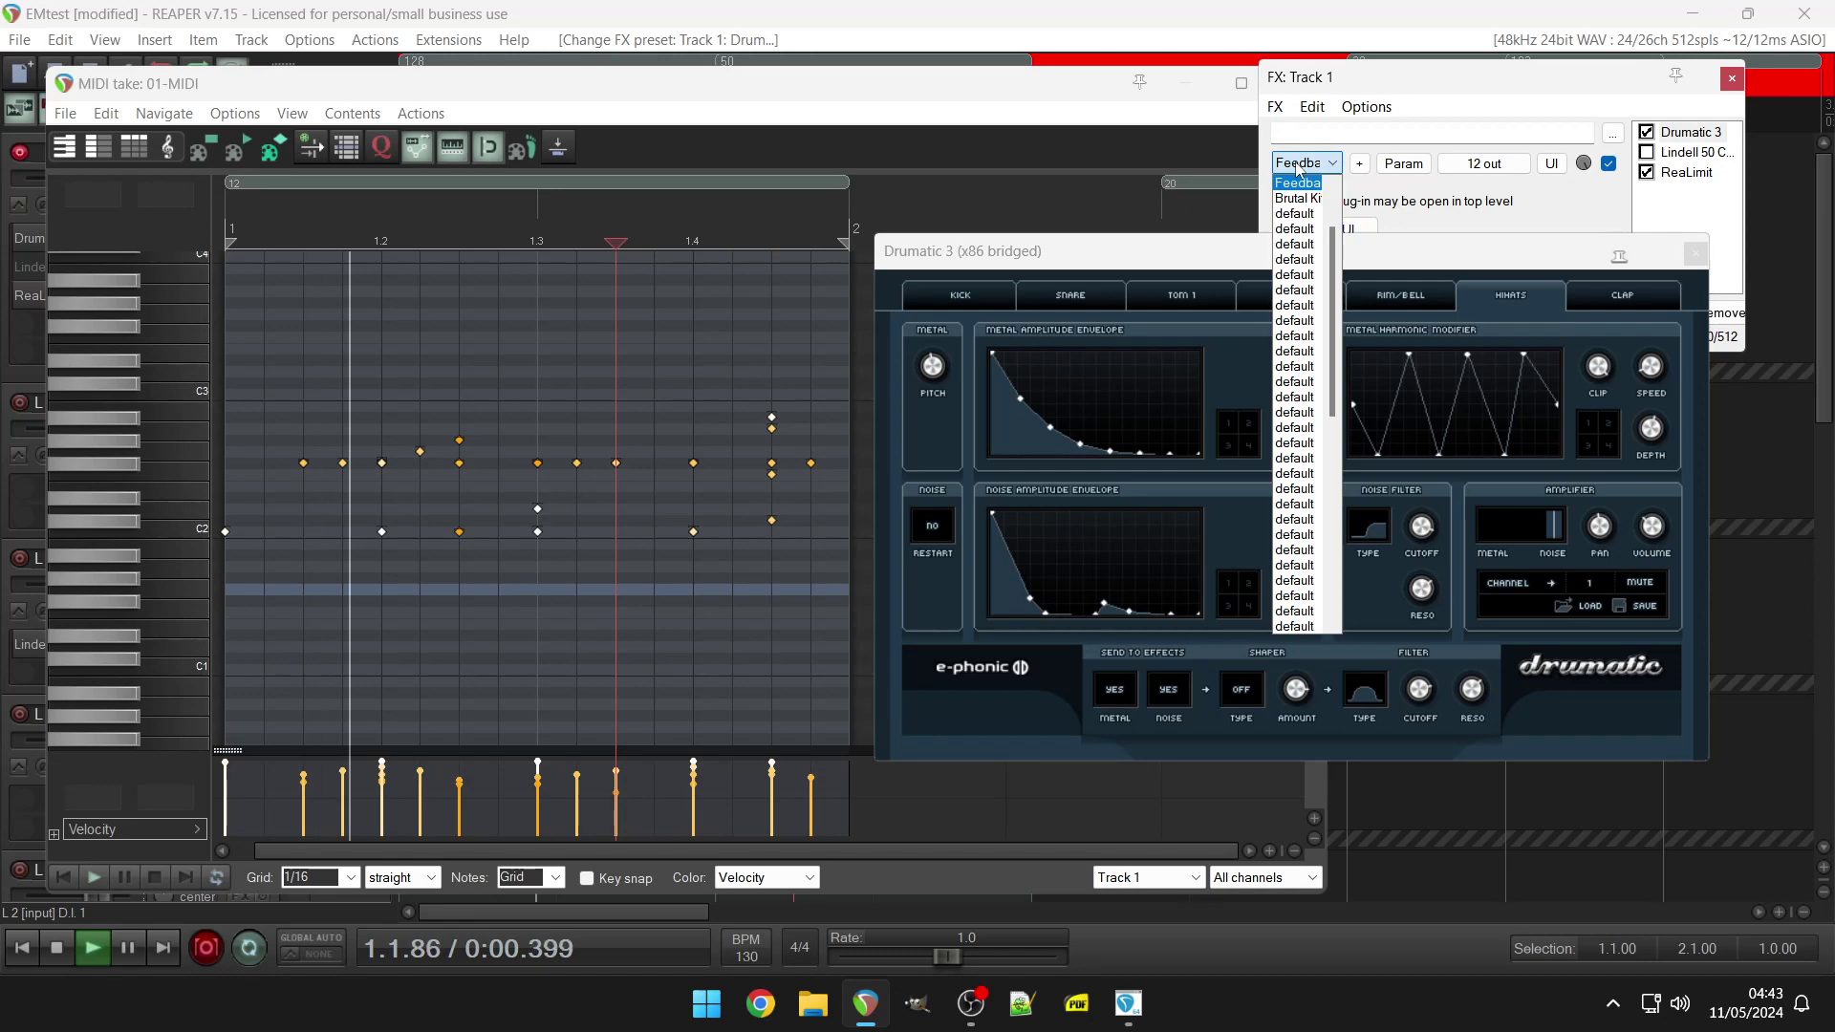
click(1303, 207)
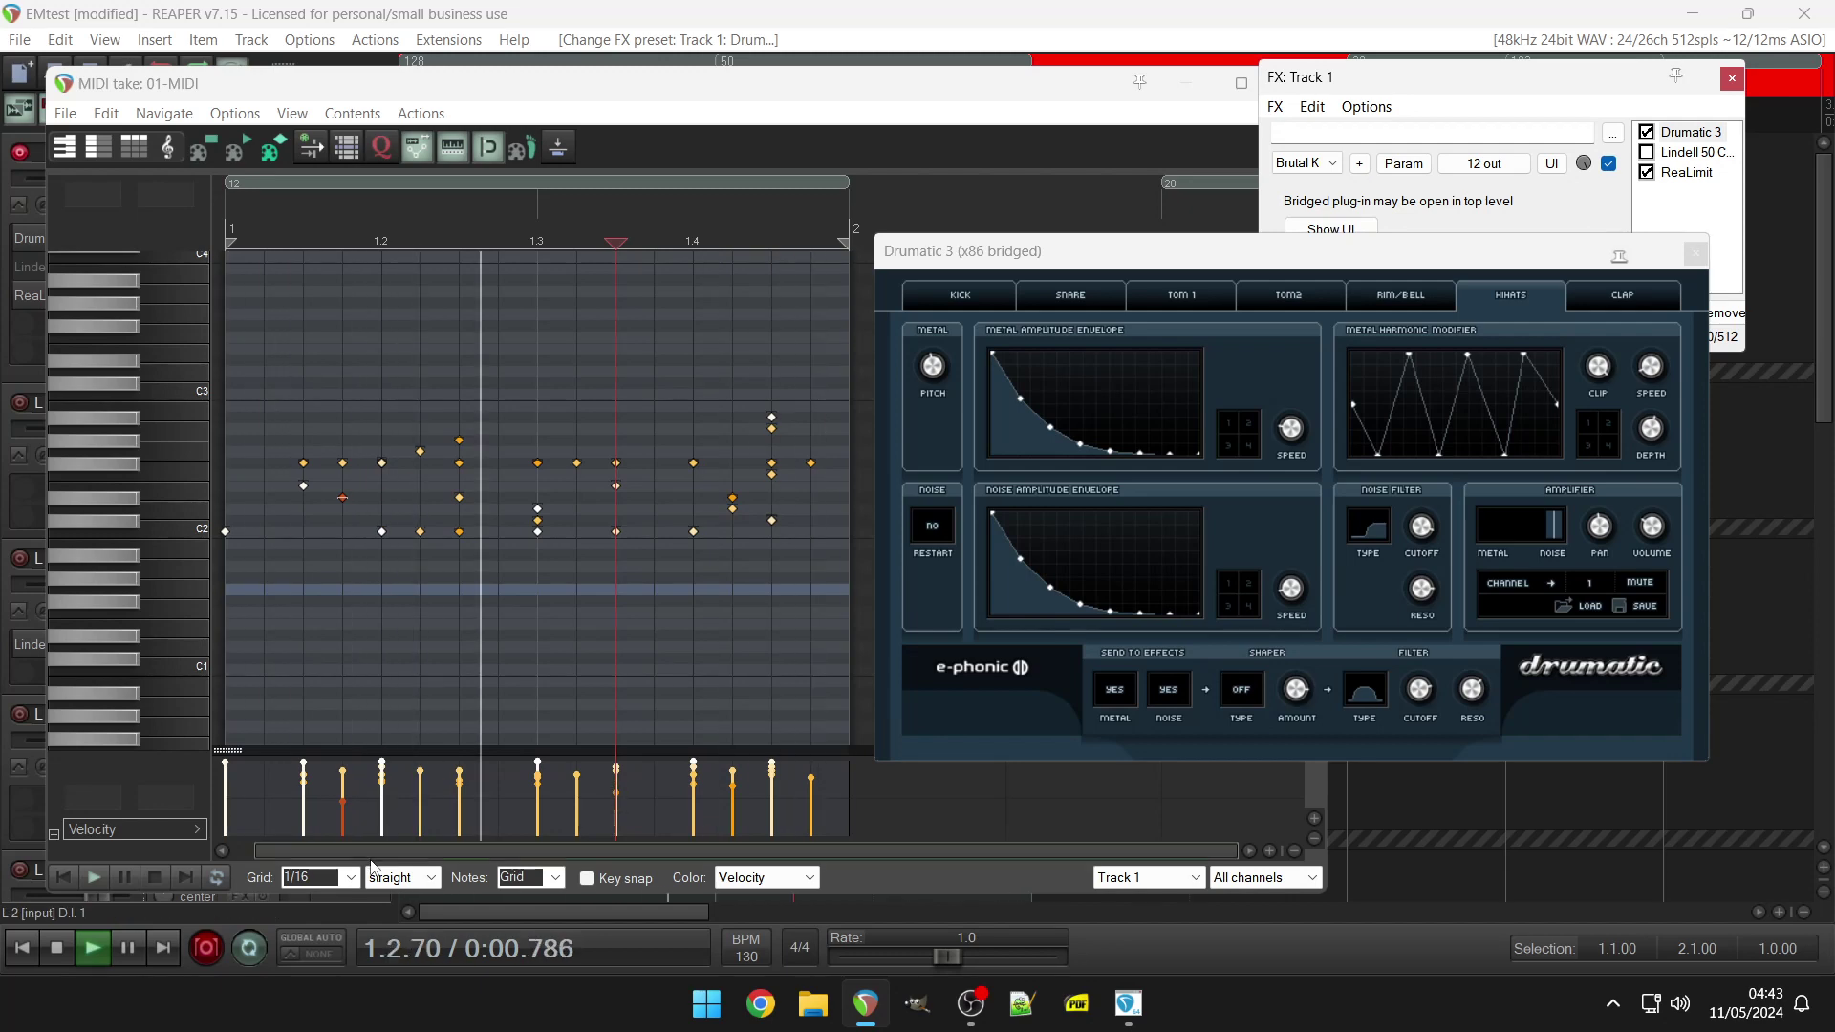
Show the mixer and route Drumatic 3's Snare to output channel 3.
key(ctrl+m)
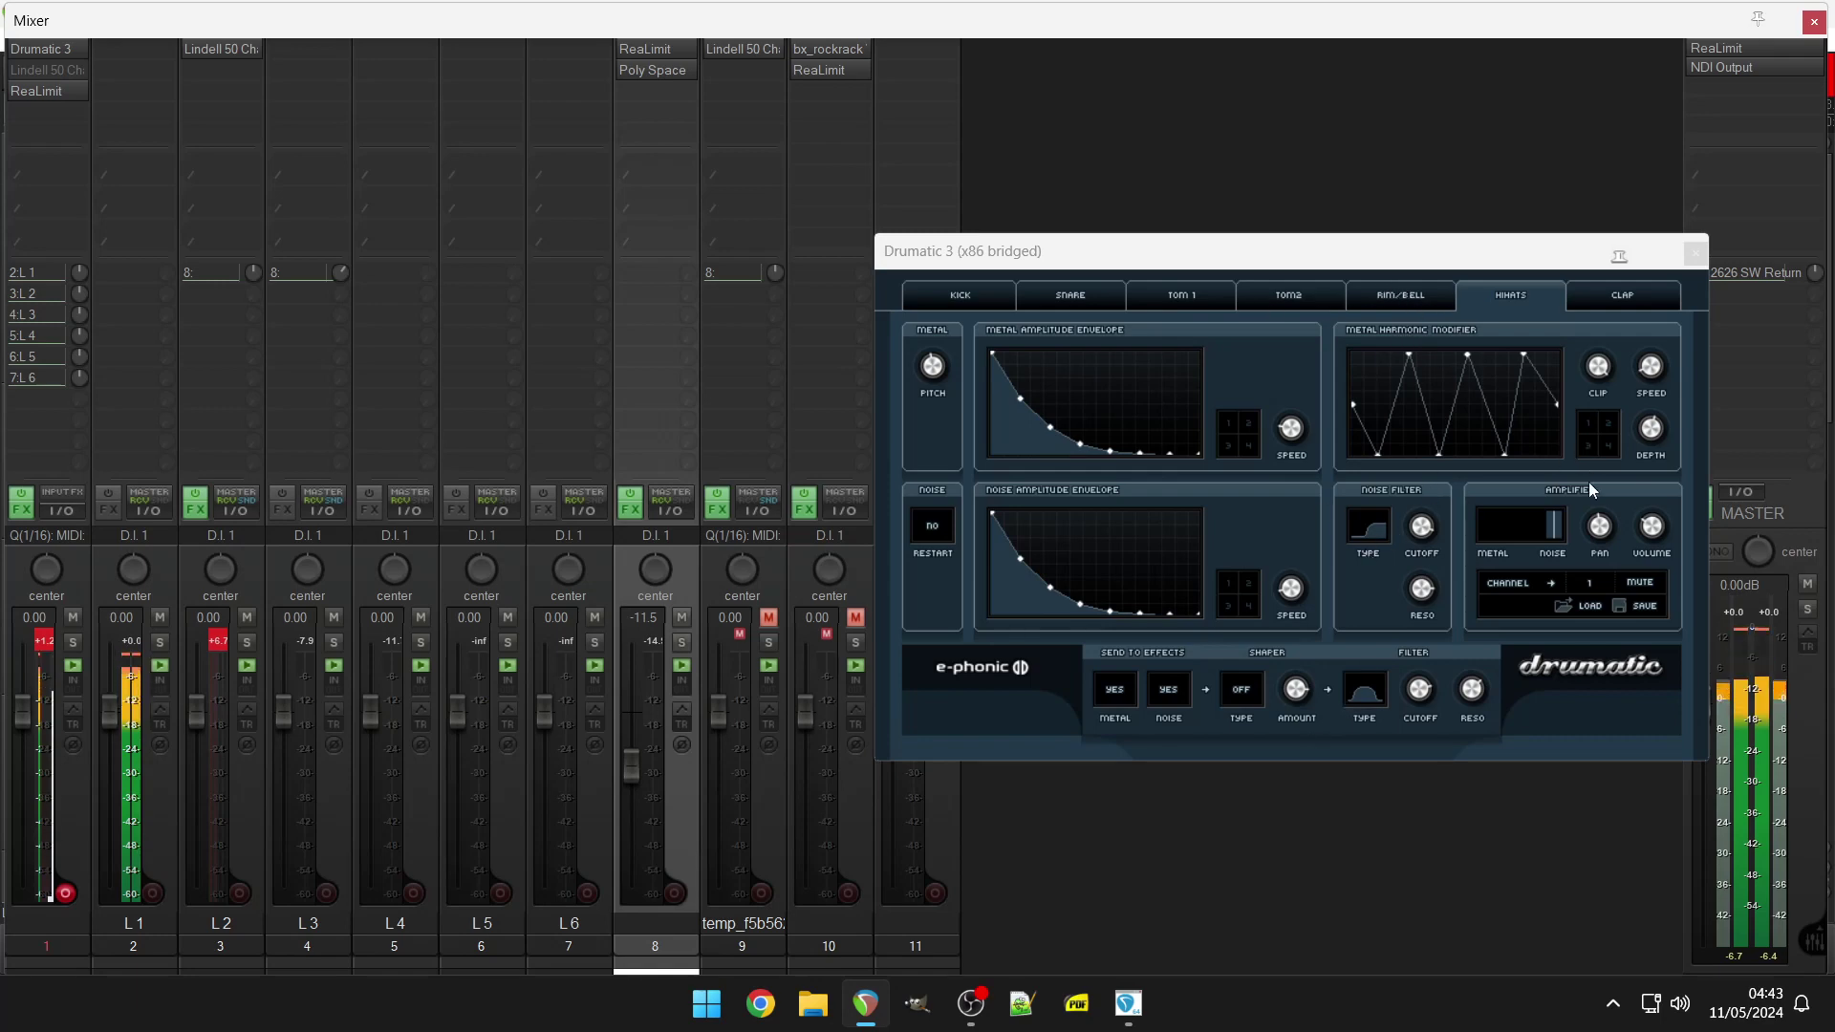
click(1591, 585)
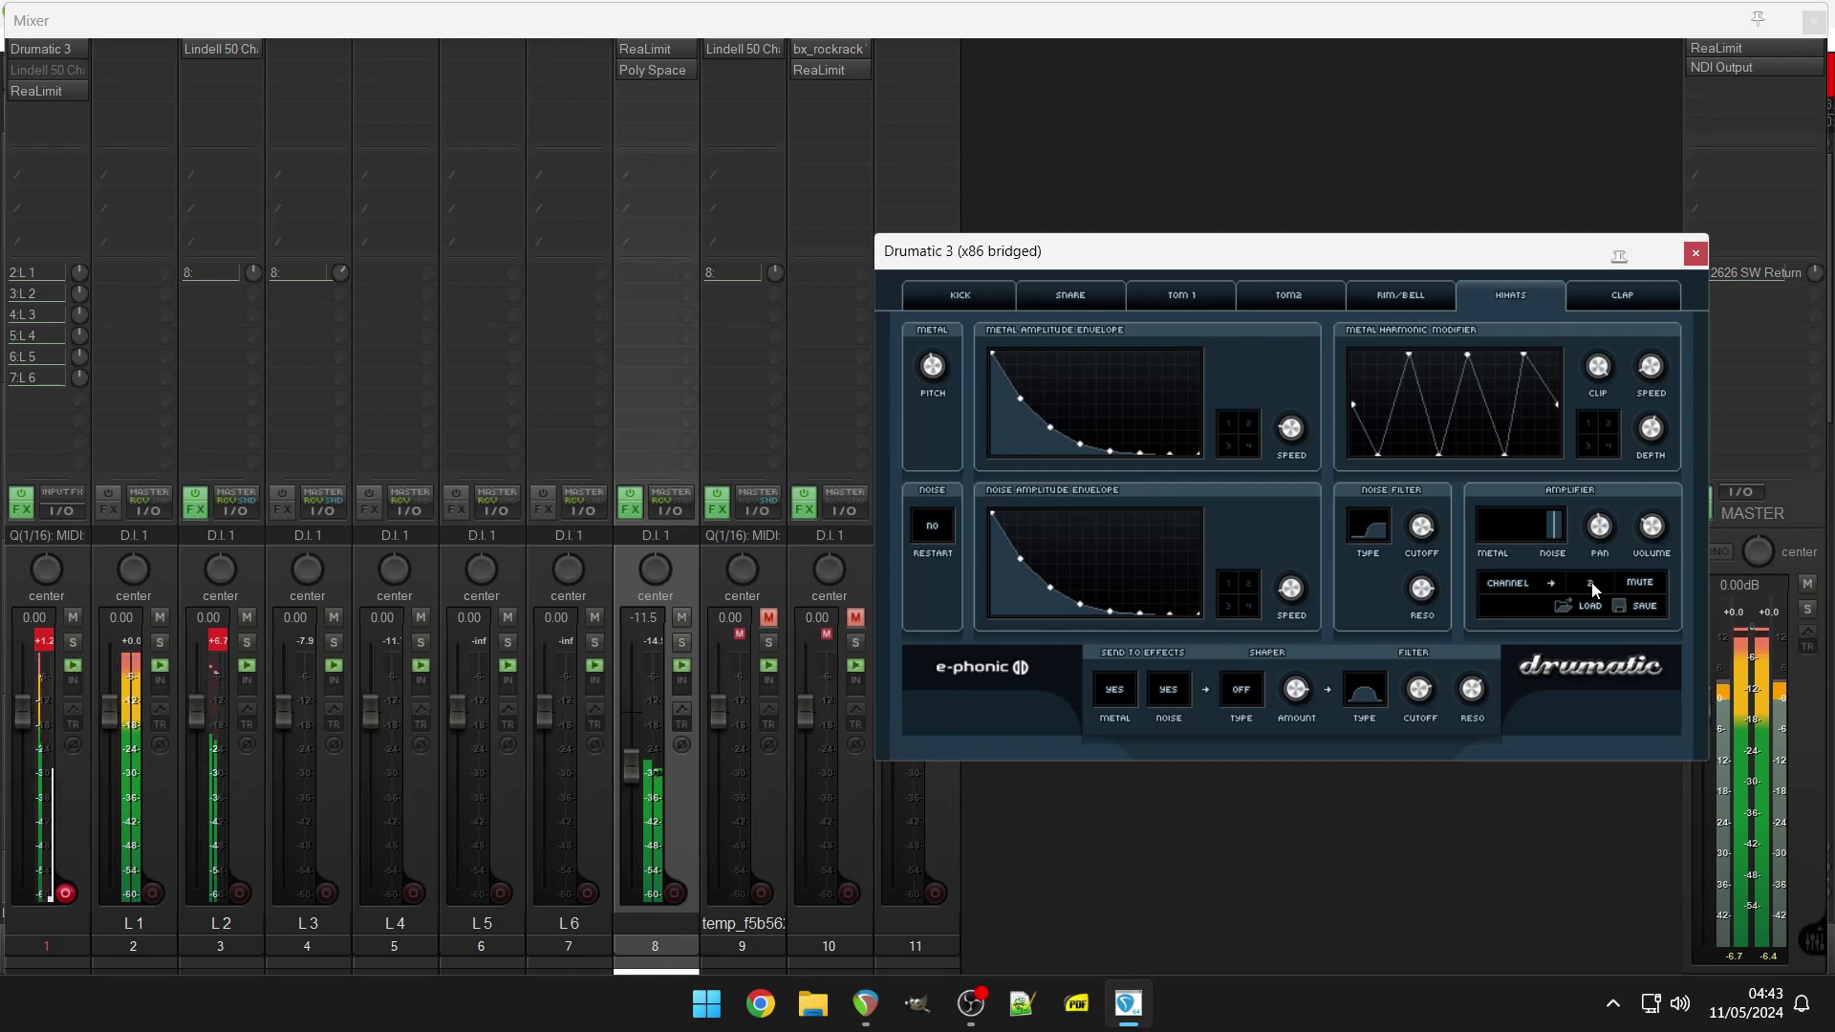
click(1098, 299)
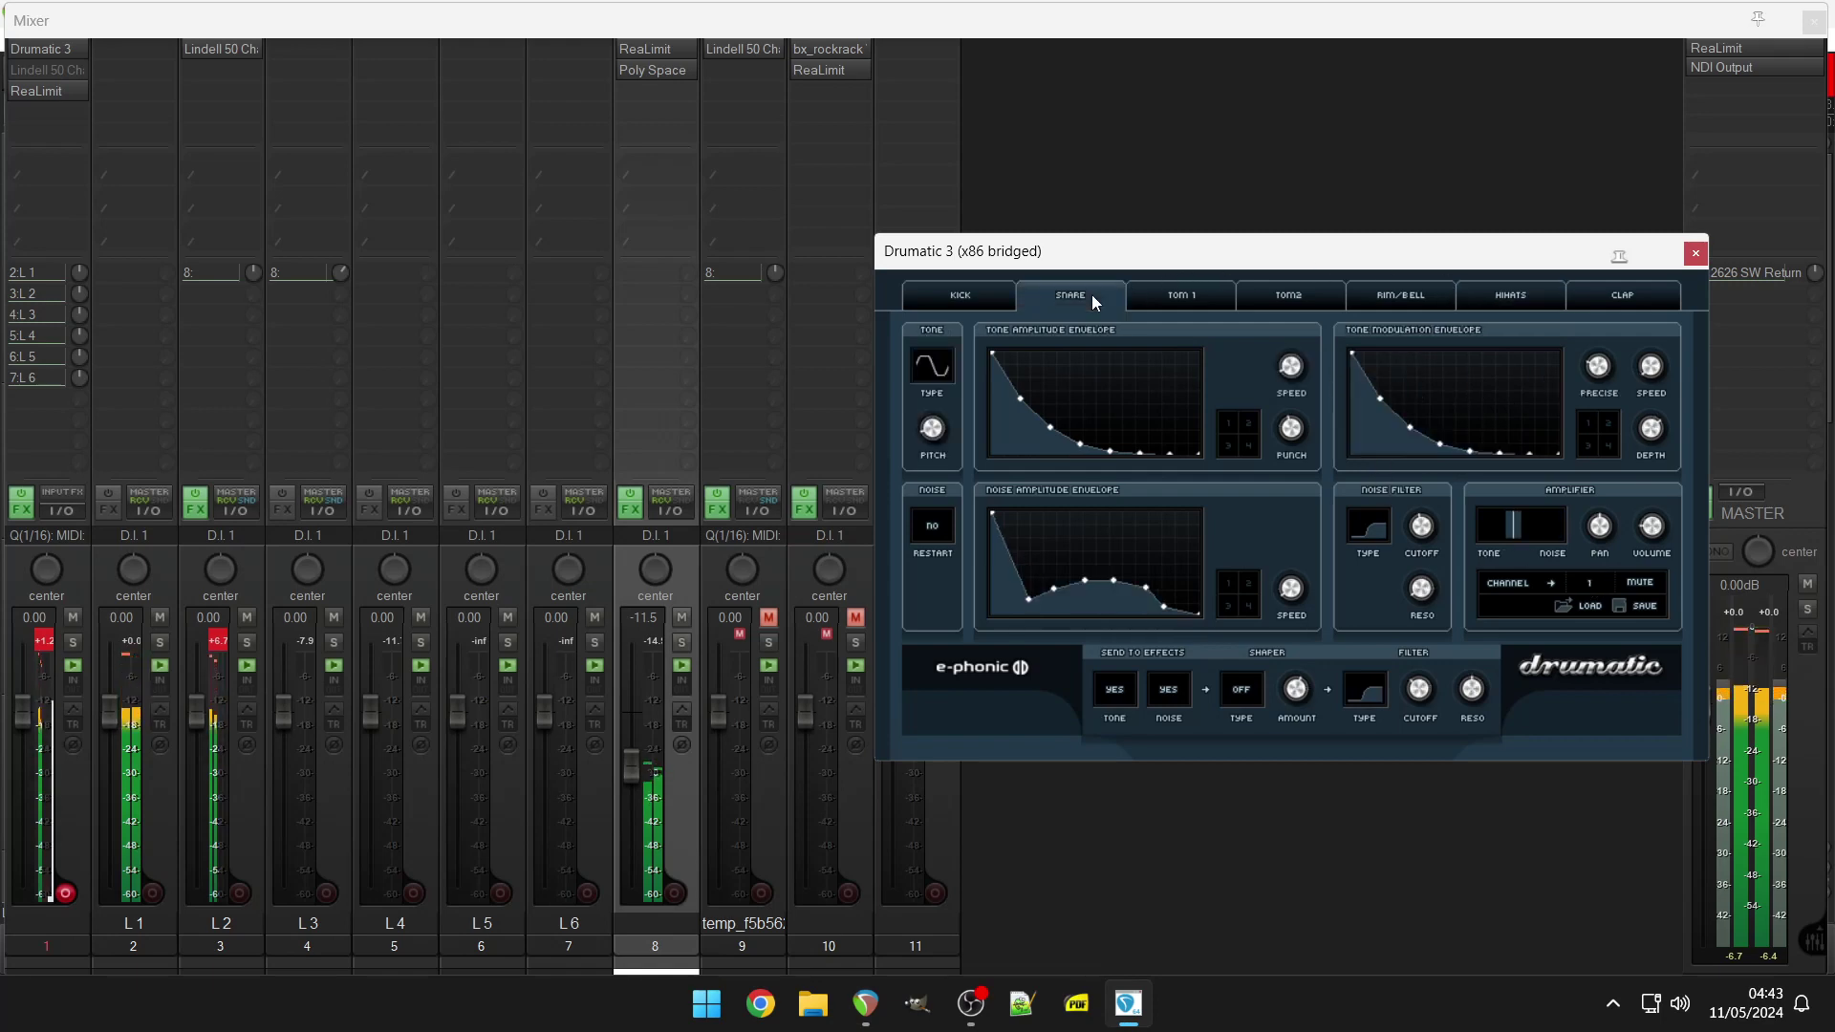
click(1589, 585)
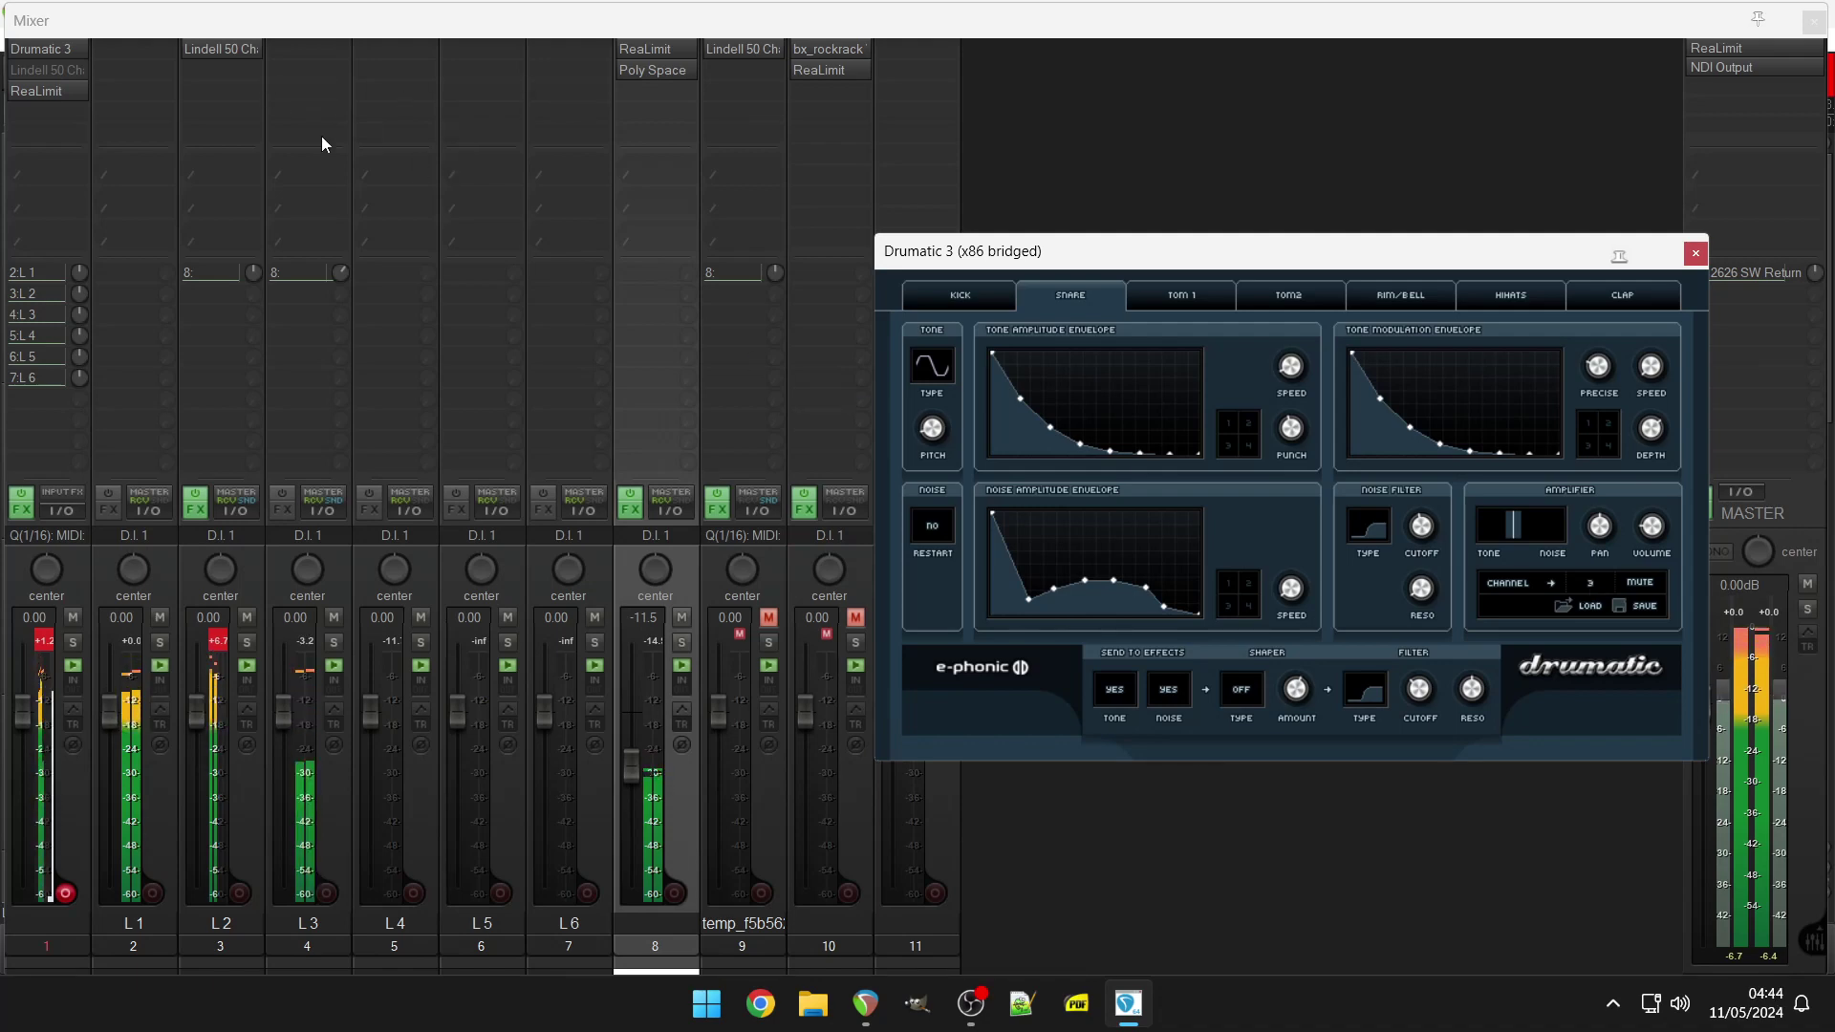
Copy track 1's Lindell 50 Channel effect to the L 3 track, take it out of bypass and open its settings.
drag(73, 67, 308, 43)
right_click(308, 43)
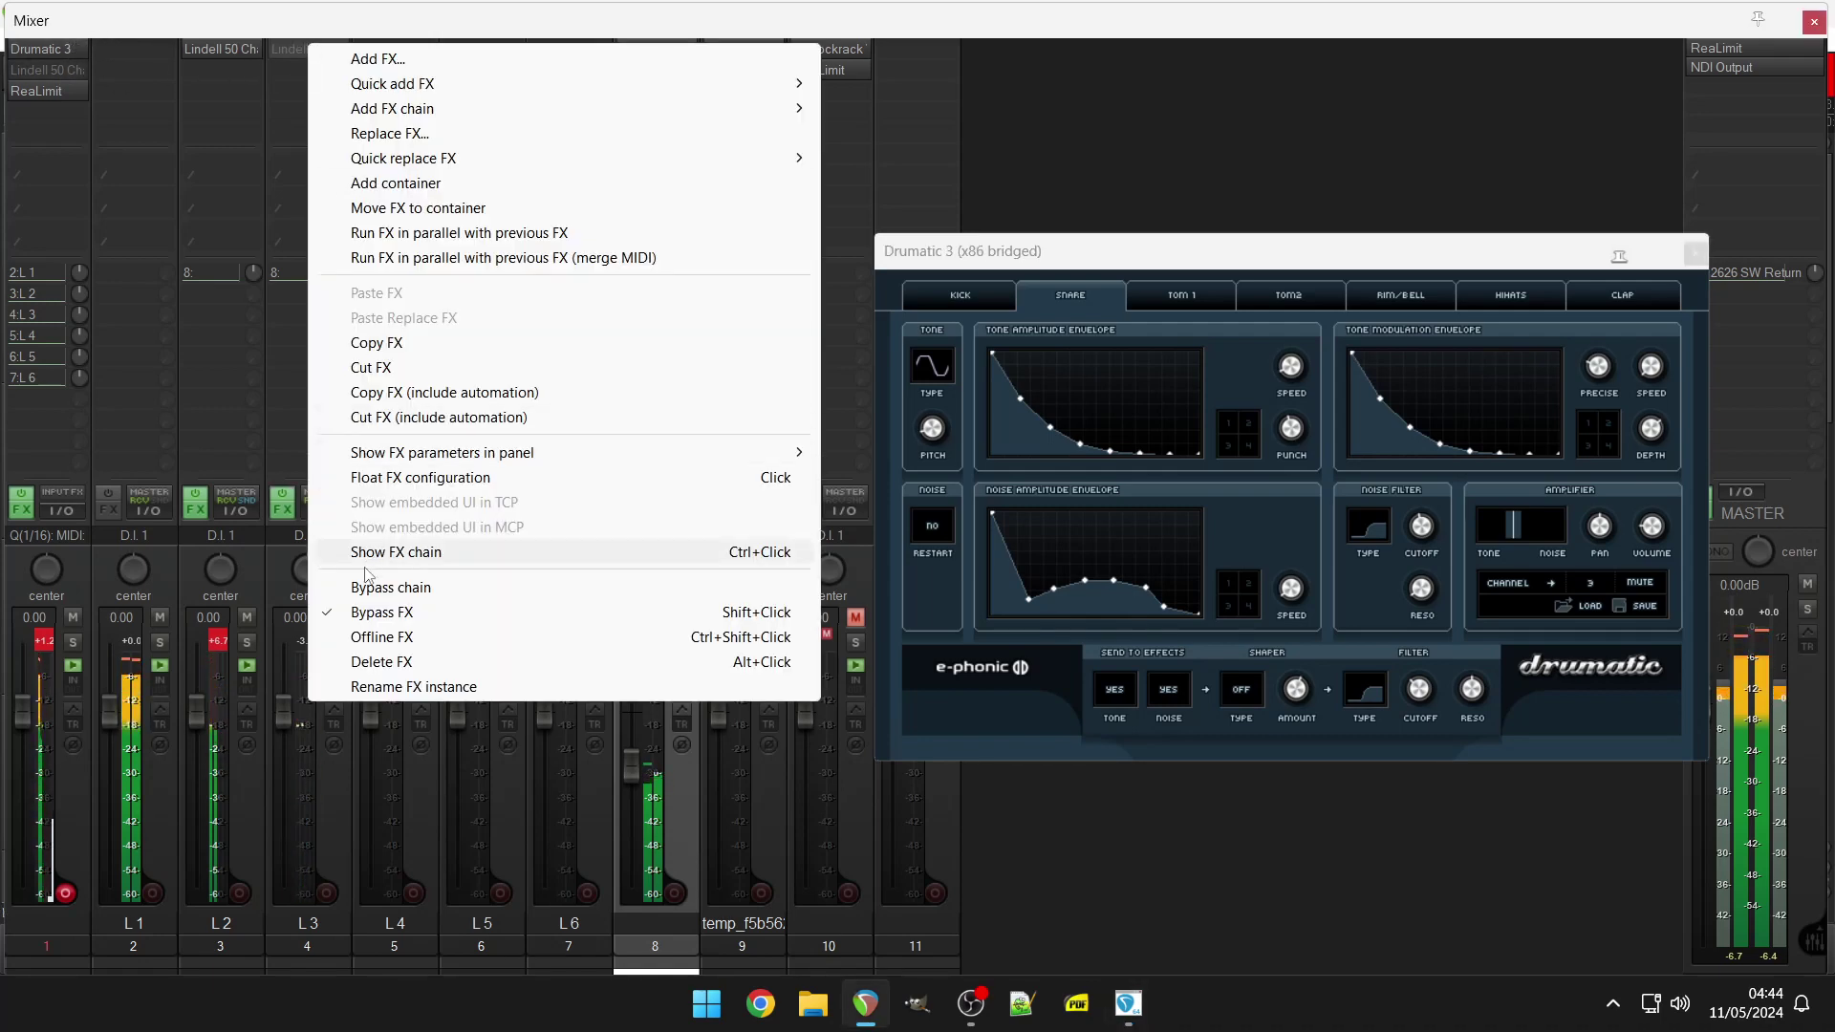
click(387, 612)
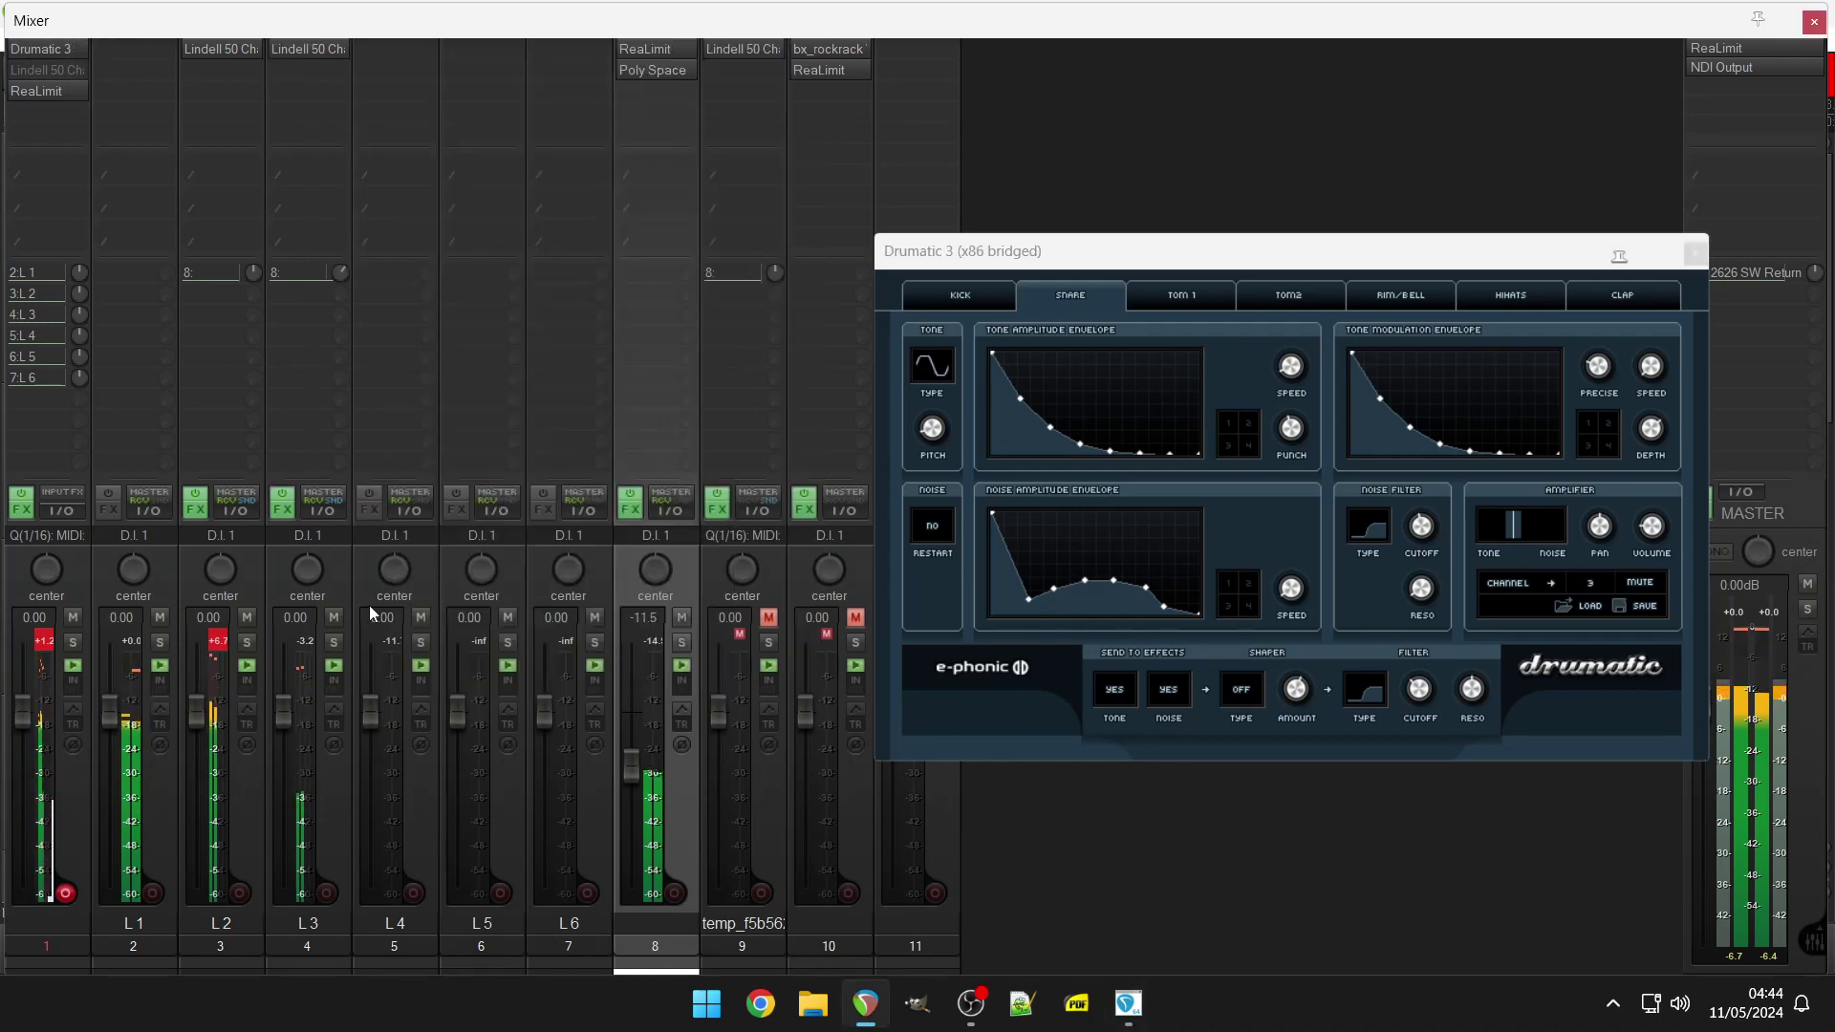
click(325, 49)
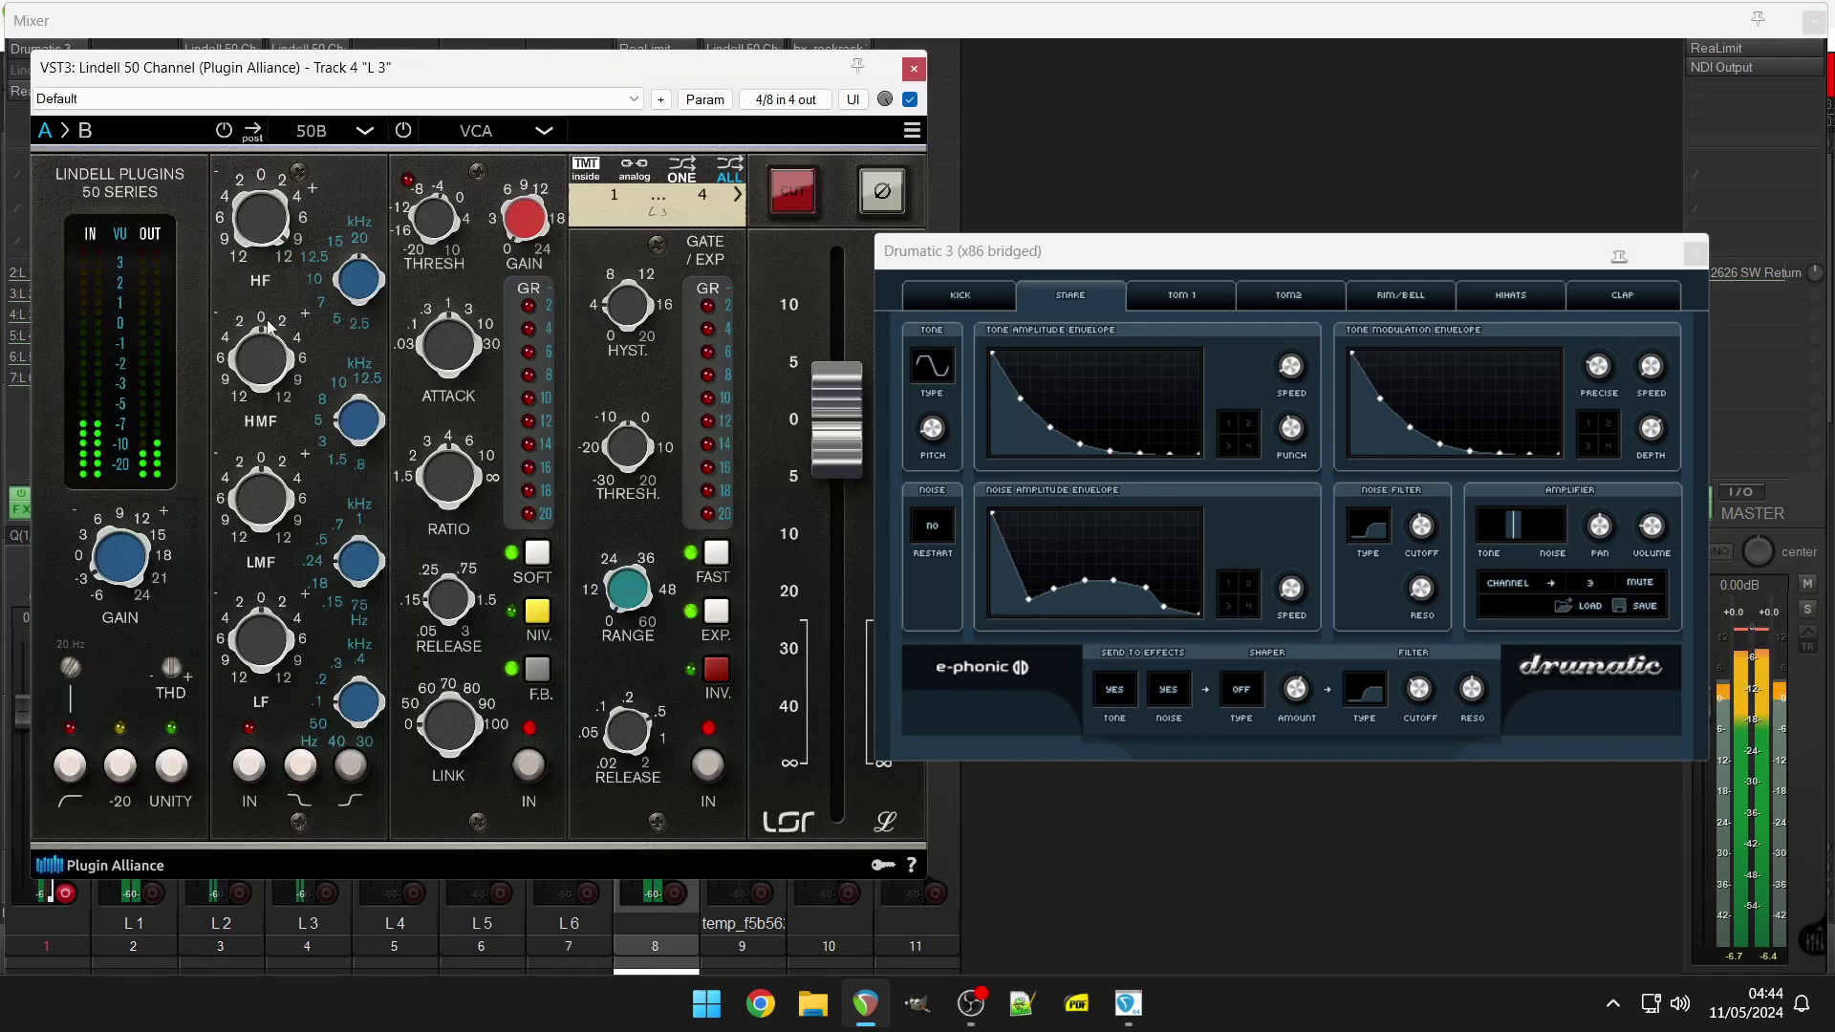
Set the L 3 channel strip's input gain to about 1.82 dB and boost its LF band by about 10.53 dB at 200 Hz.
drag(269, 328, 265, 299)
drag(120, 562, 120, 511)
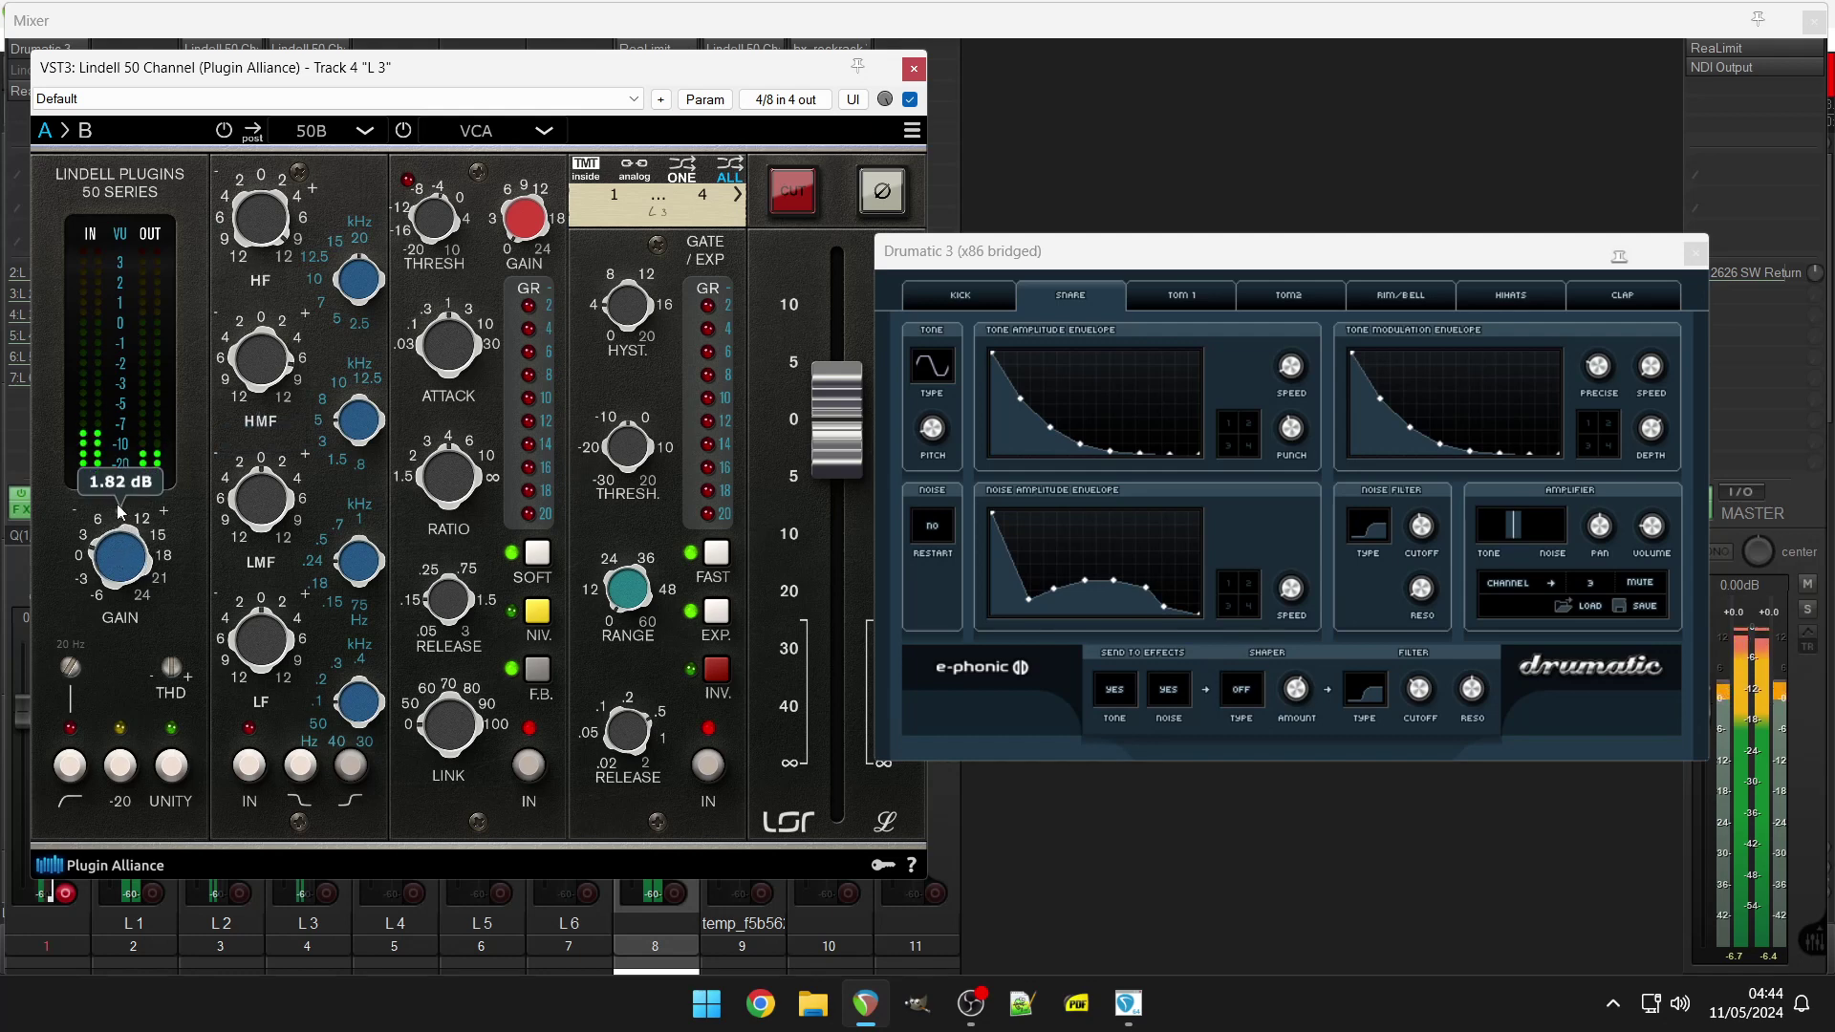
mouse_move(271, 593)
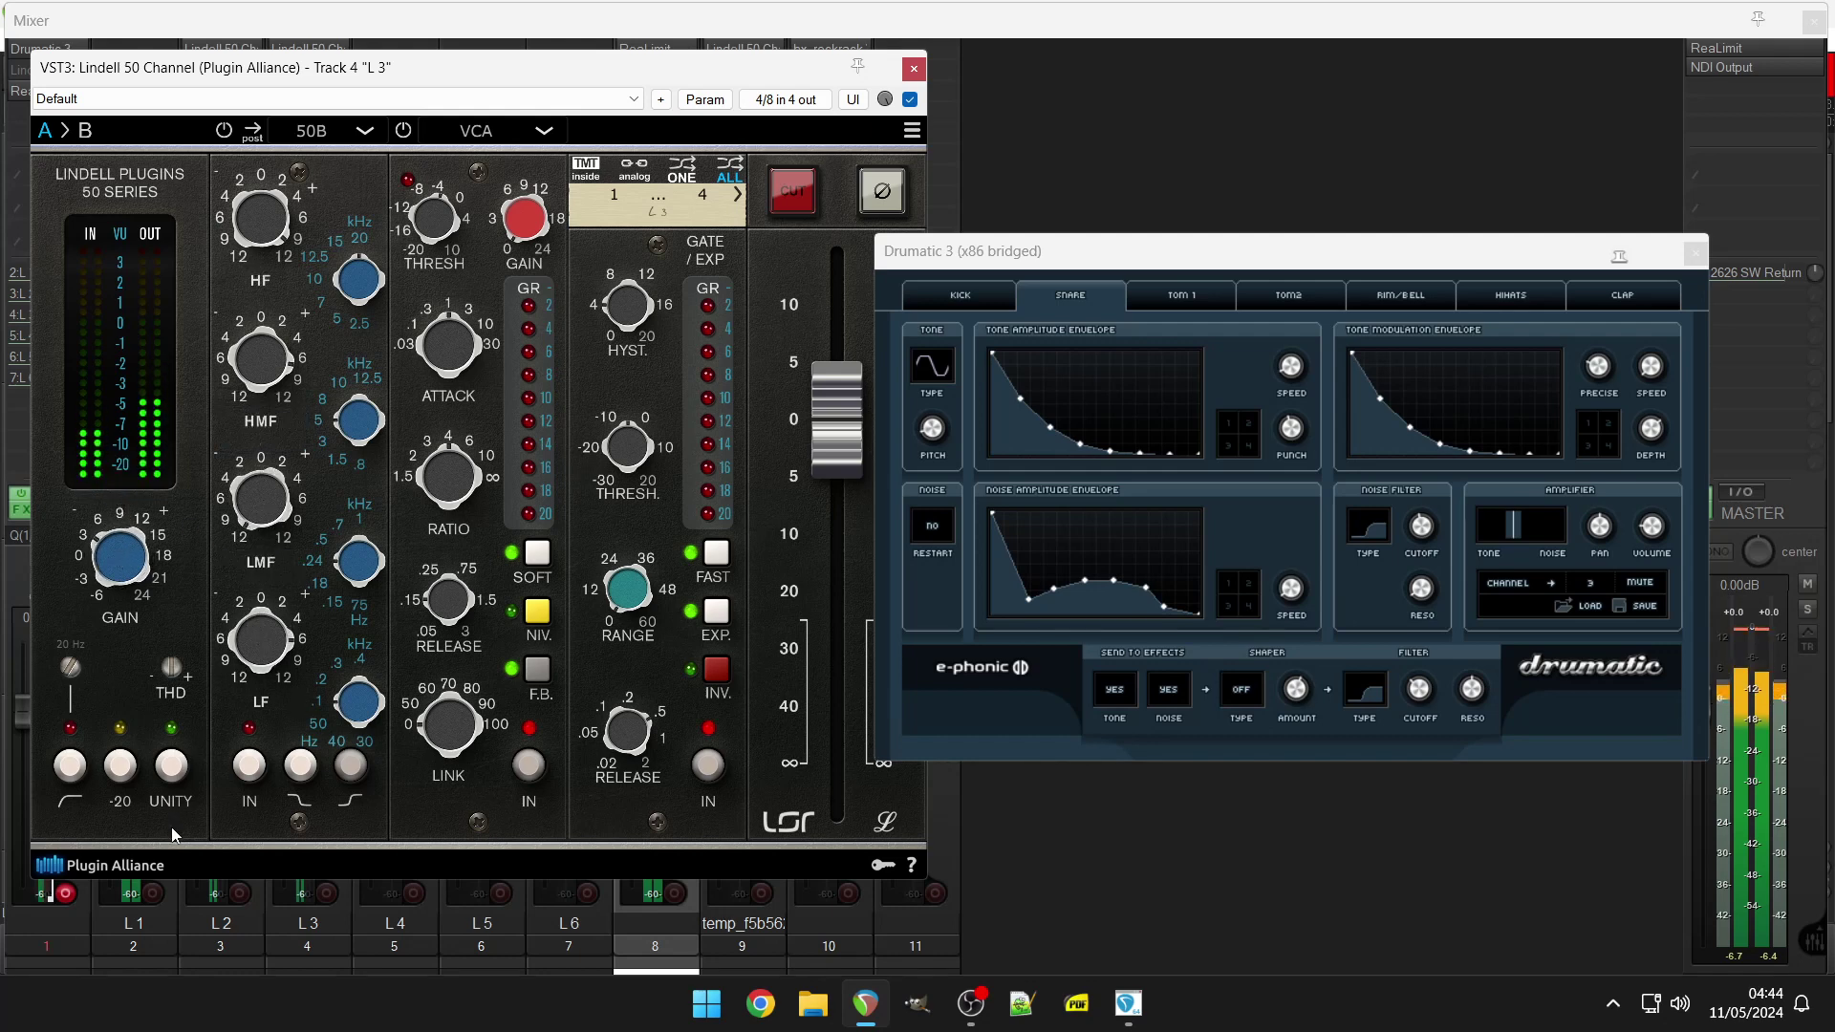
mouse_move(273, 647)
drag(274, 647, 280, 604)
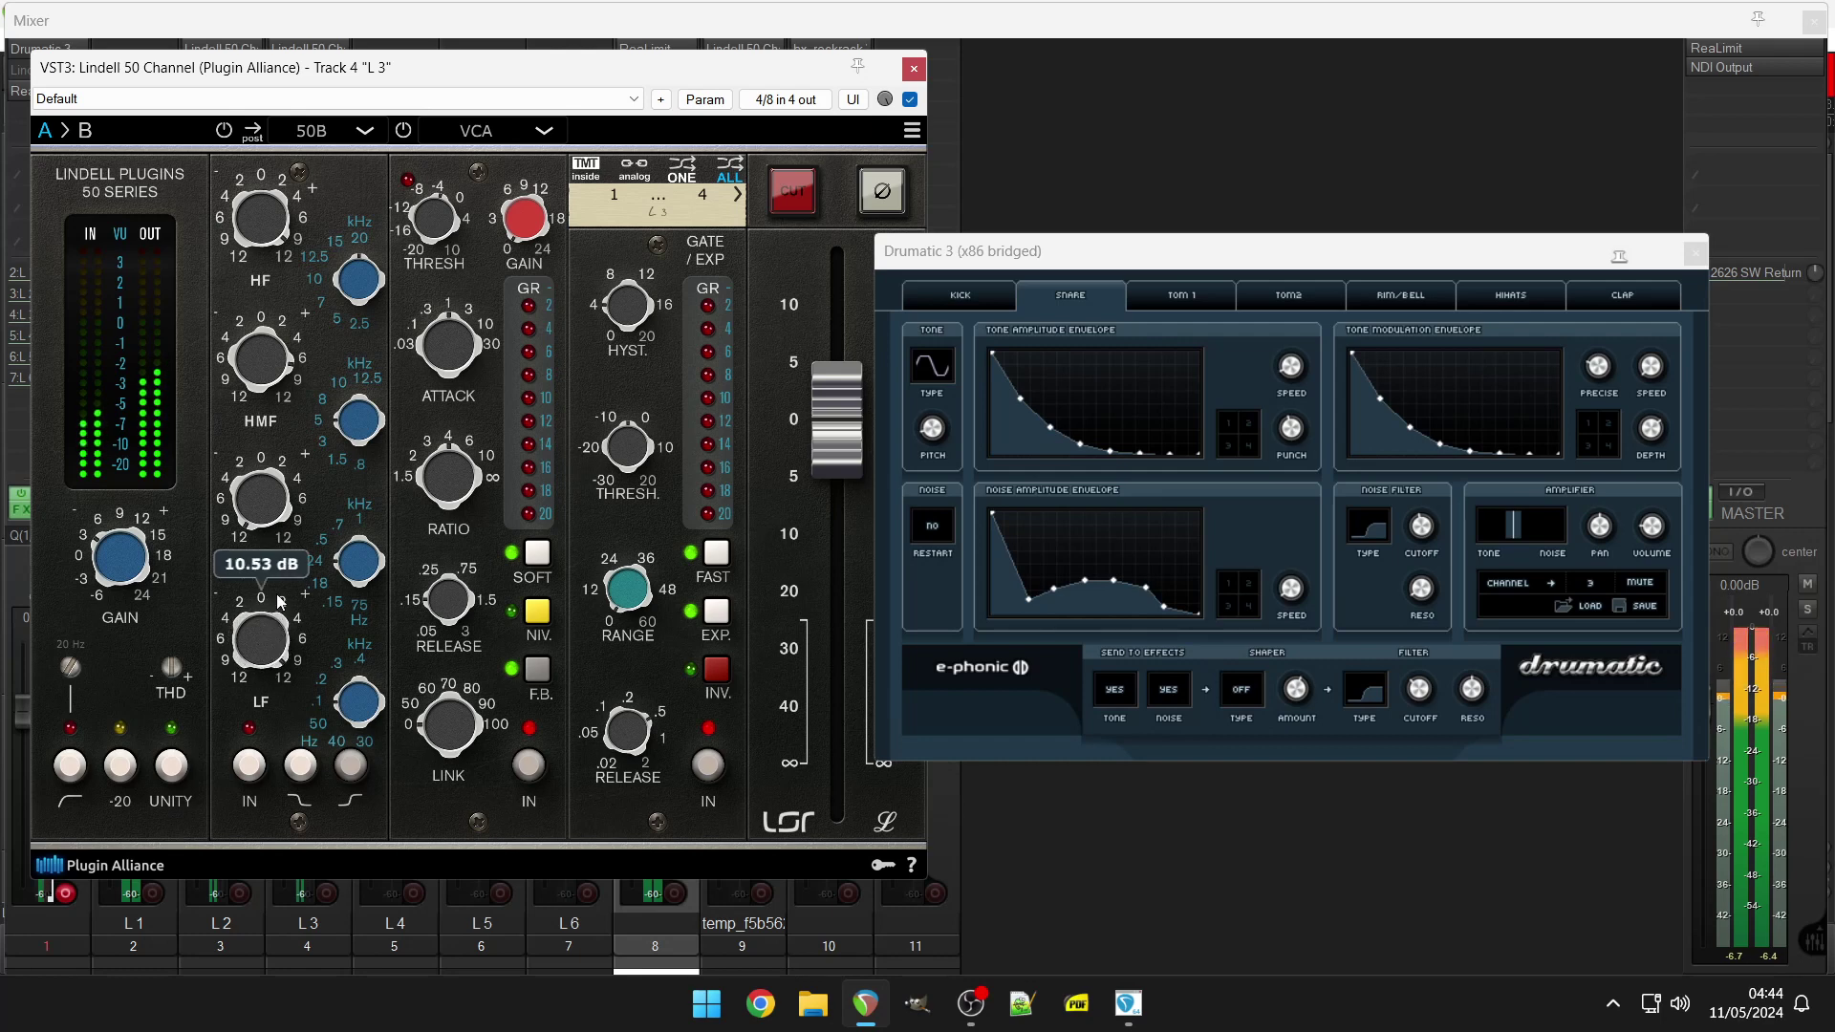
drag(347, 696, 351, 669)
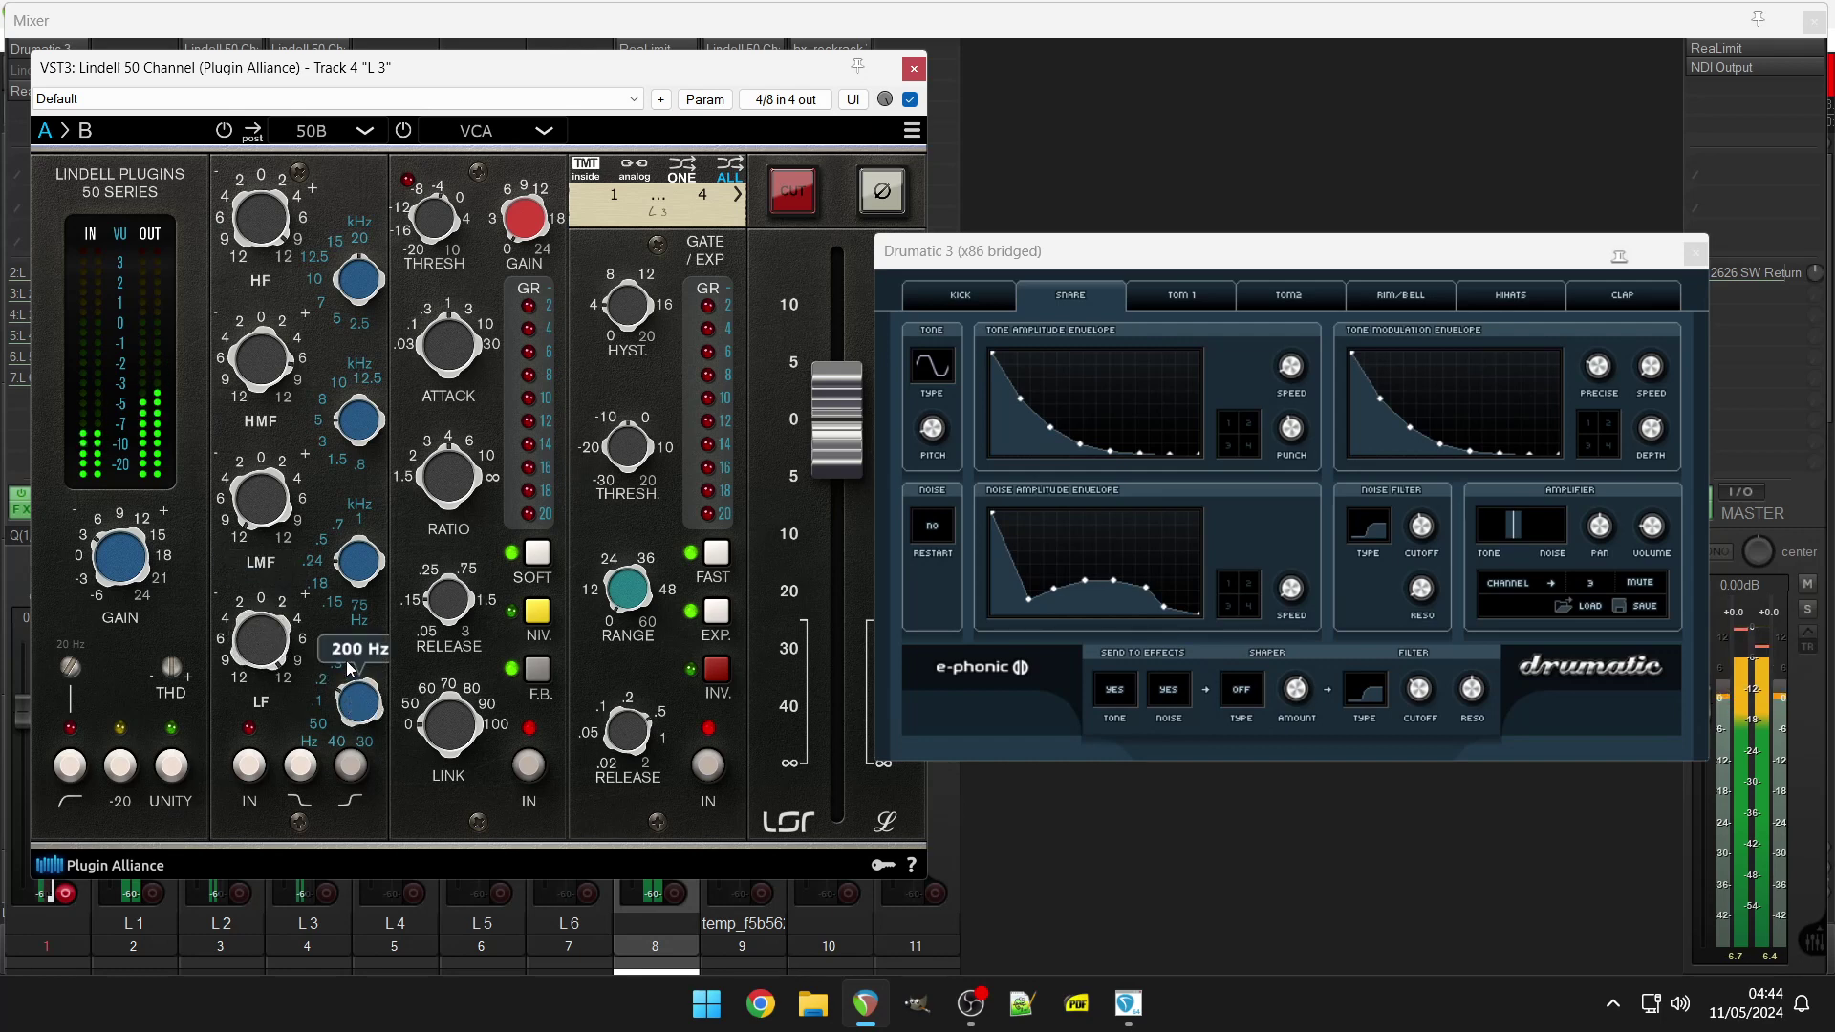
Switch on the EQ and compressor sections of the L 3 channel strip and close the plugin.
click(263, 370)
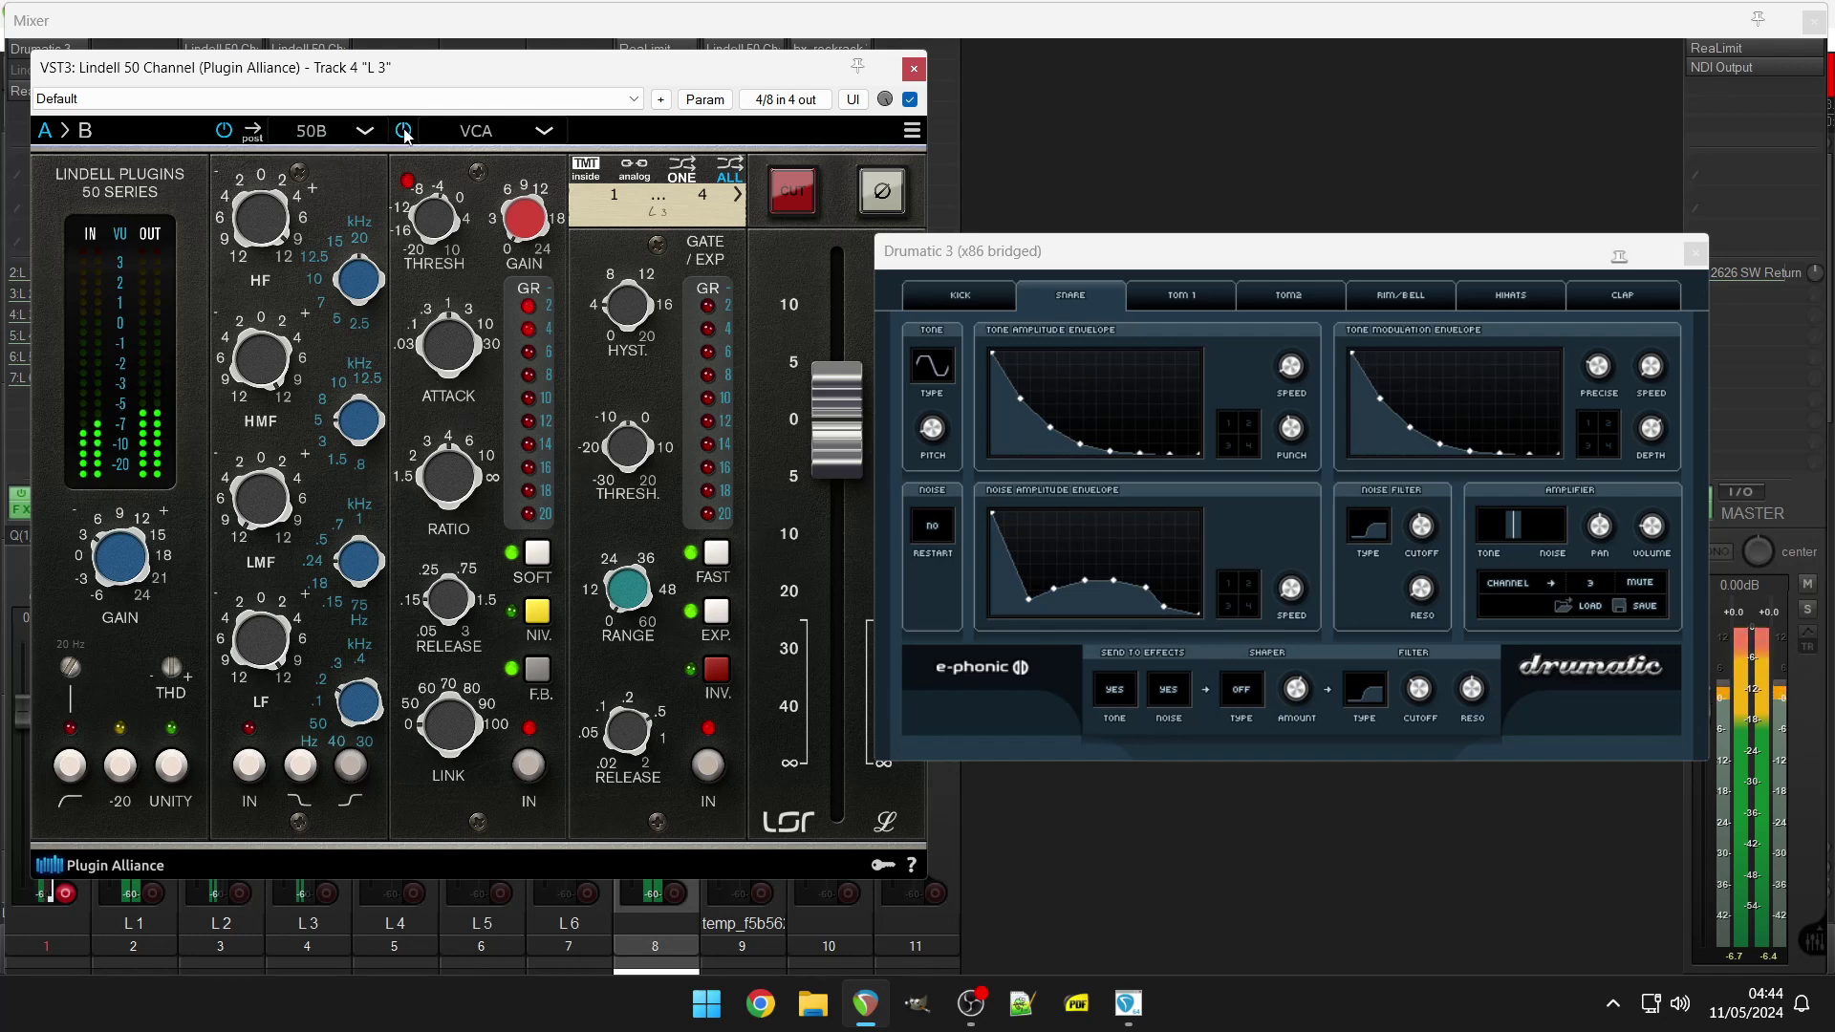
mouse_move(524, 214)
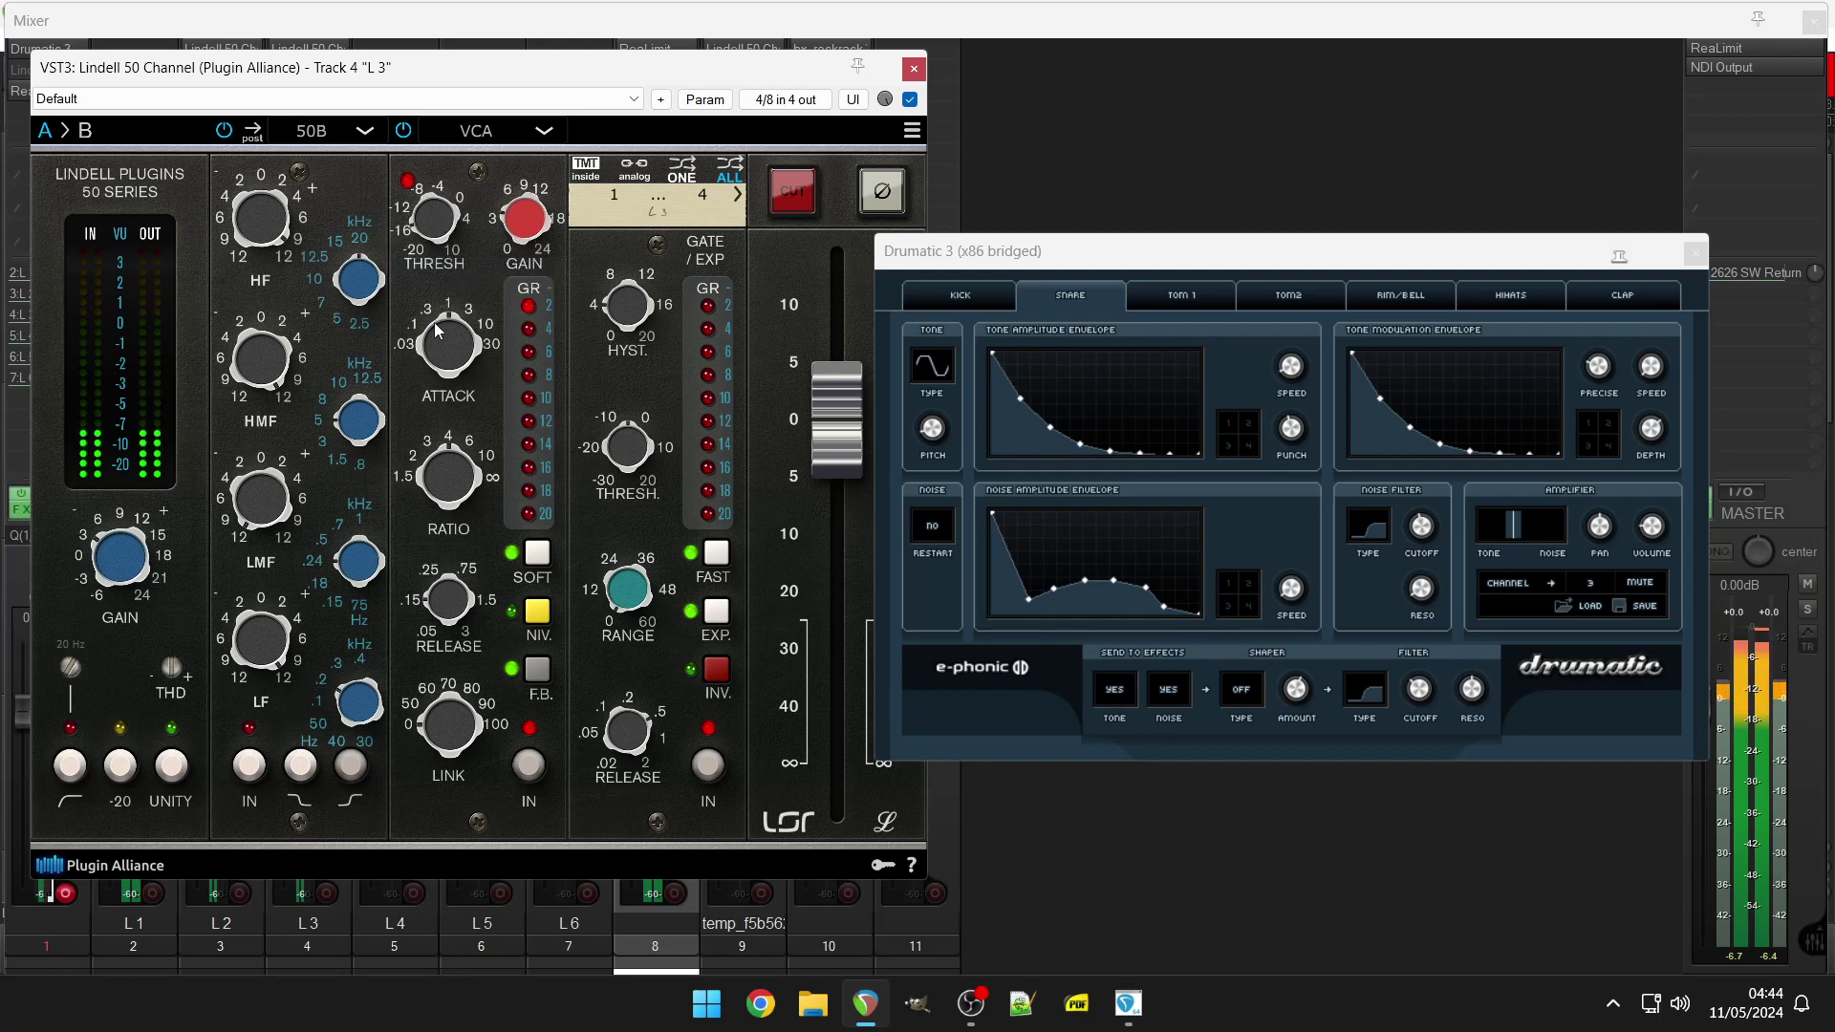
mouse_move(461, 470)
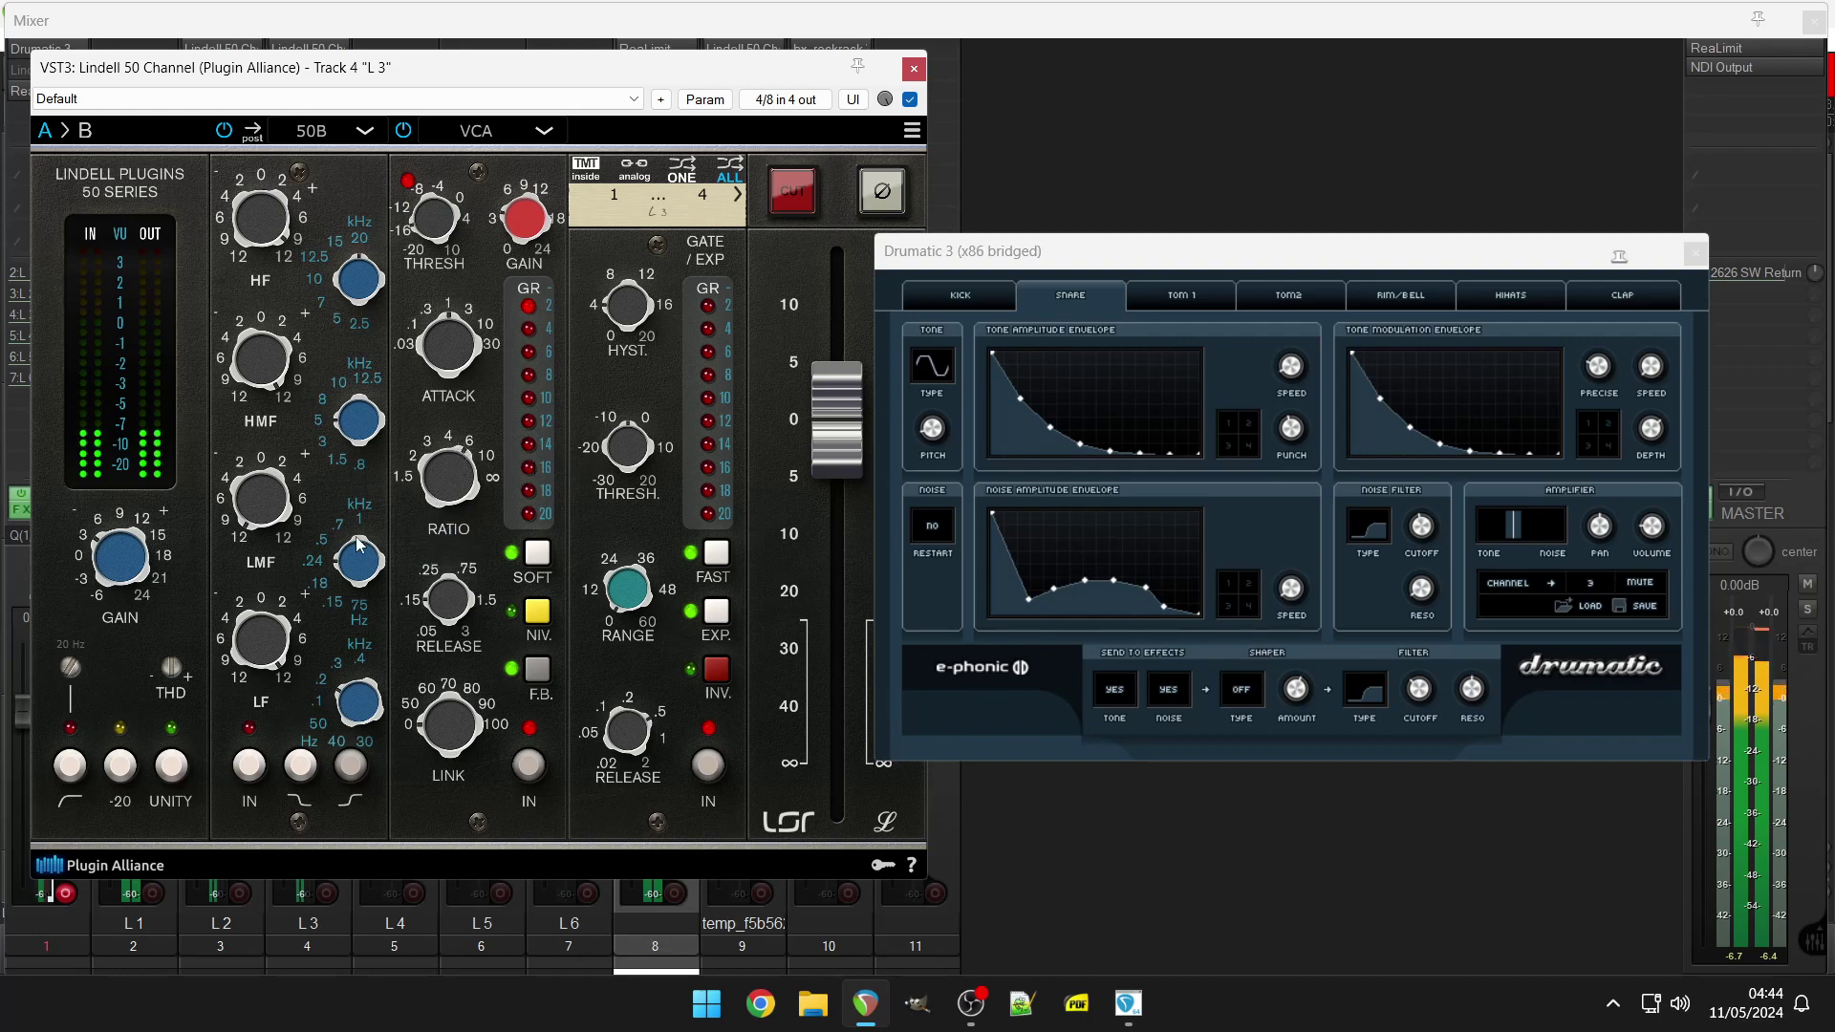
click(910, 69)
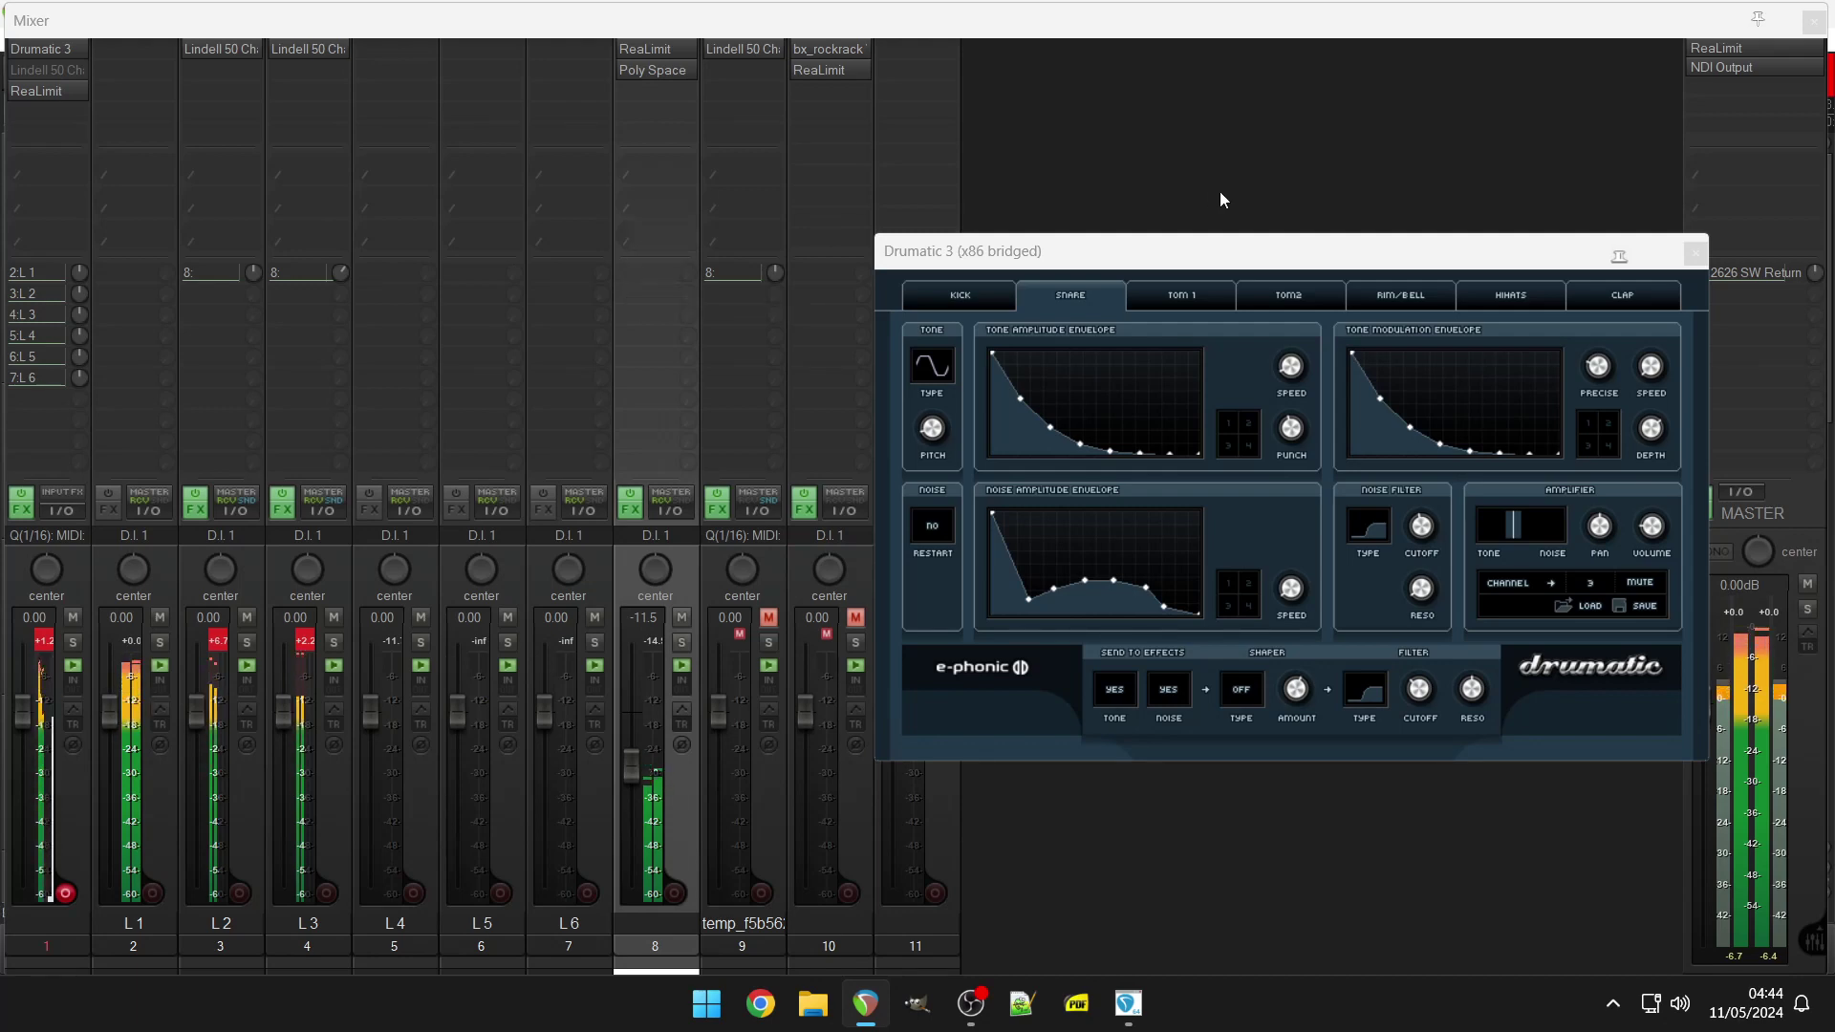
Return from the mixer to load the first default preset after Brutal Kit in Drumatic 3, and stop the loop.
click(1809, 21)
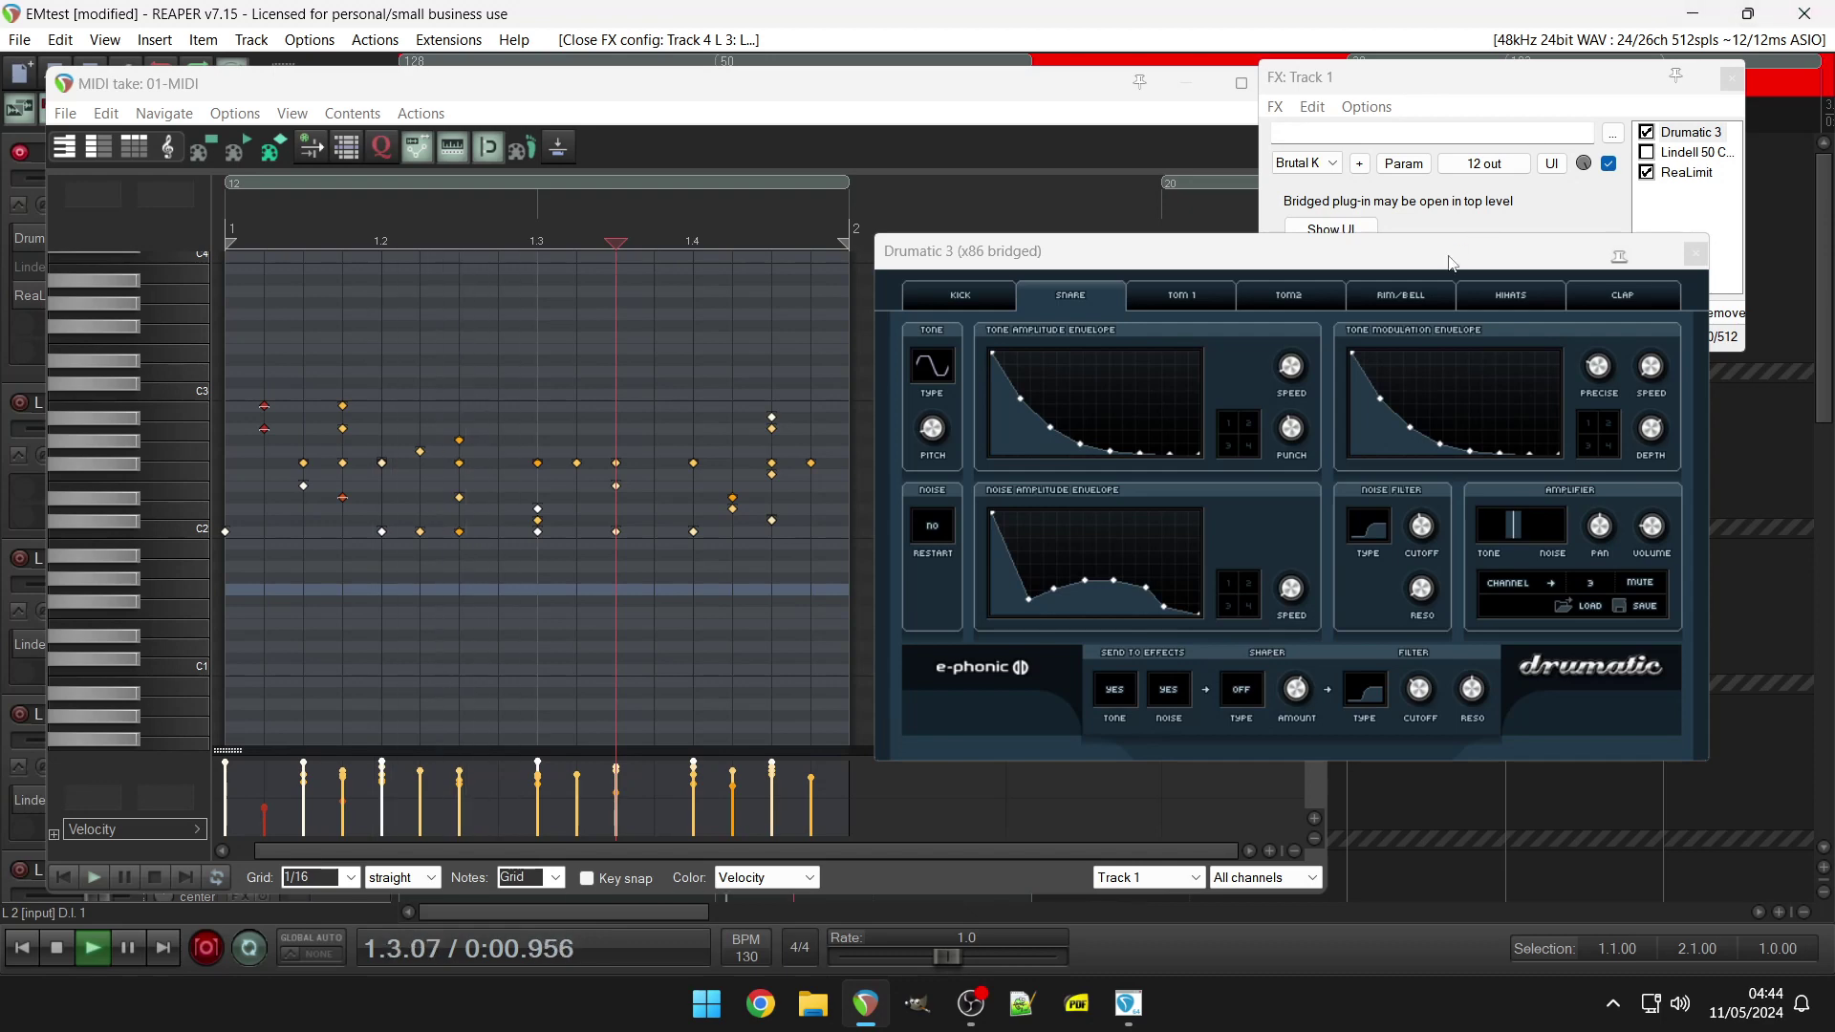
click(1300, 170)
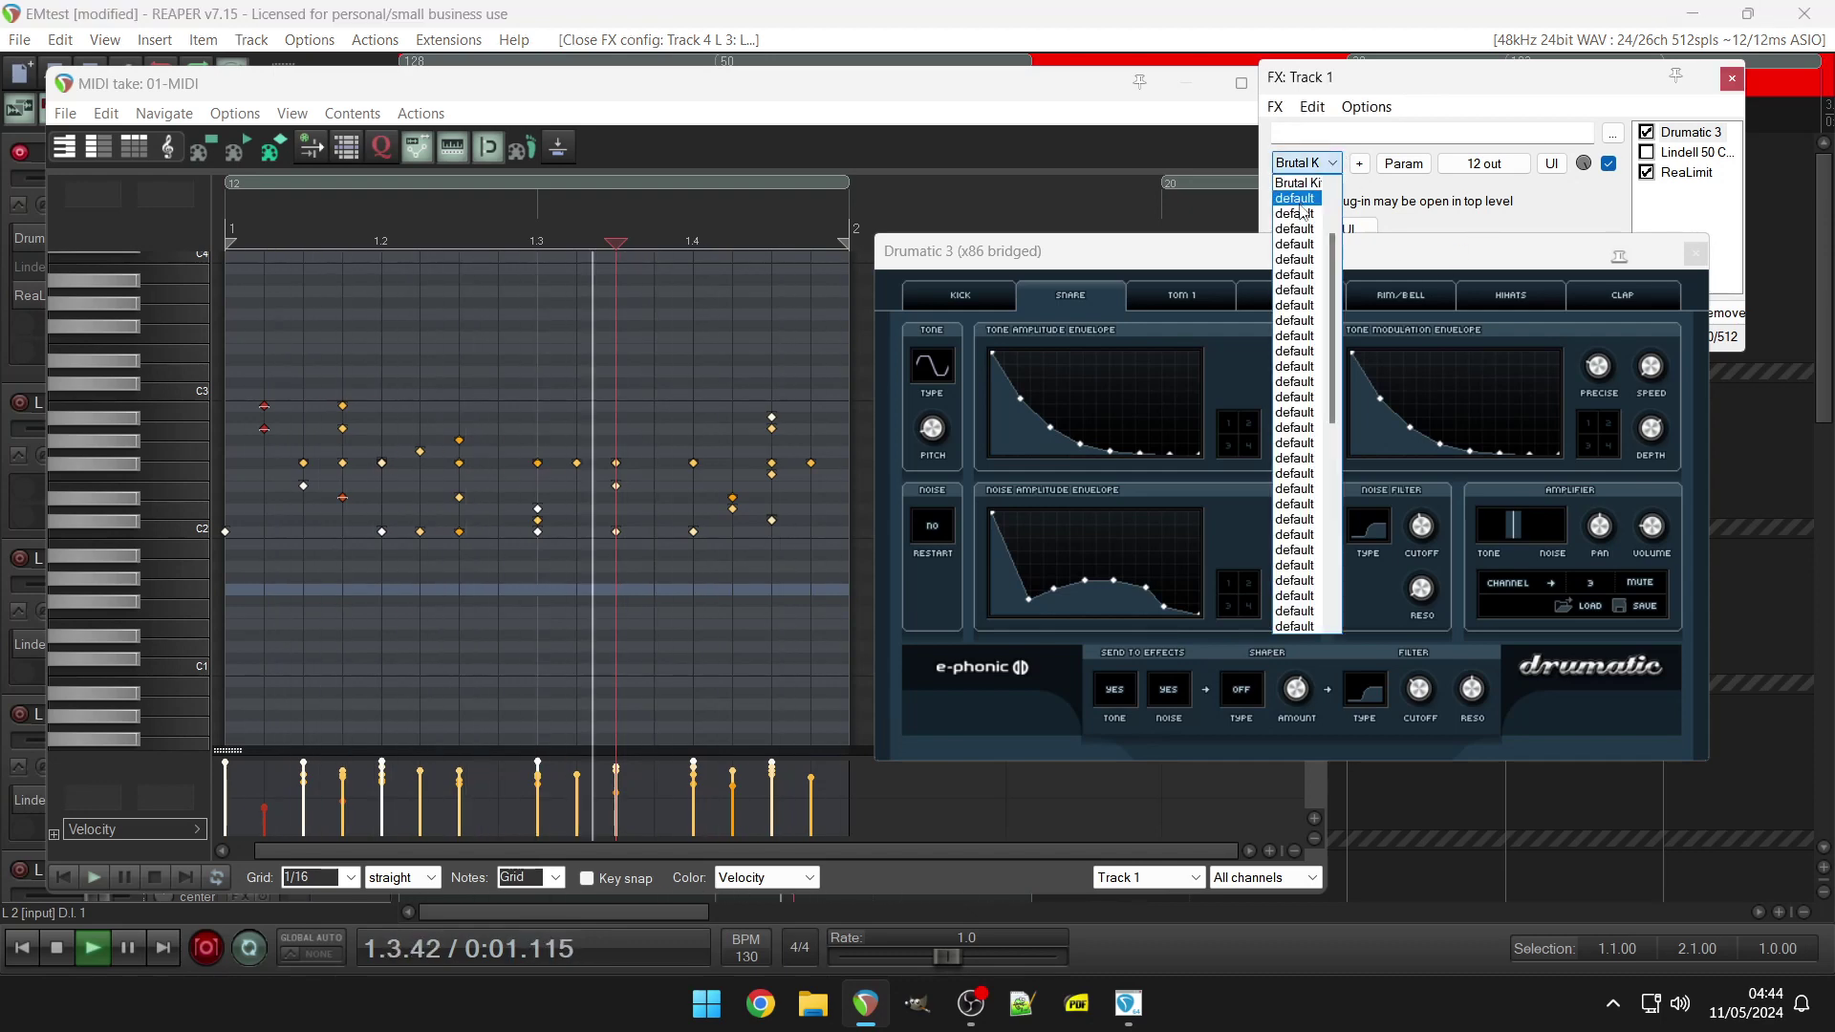
click(1303, 195)
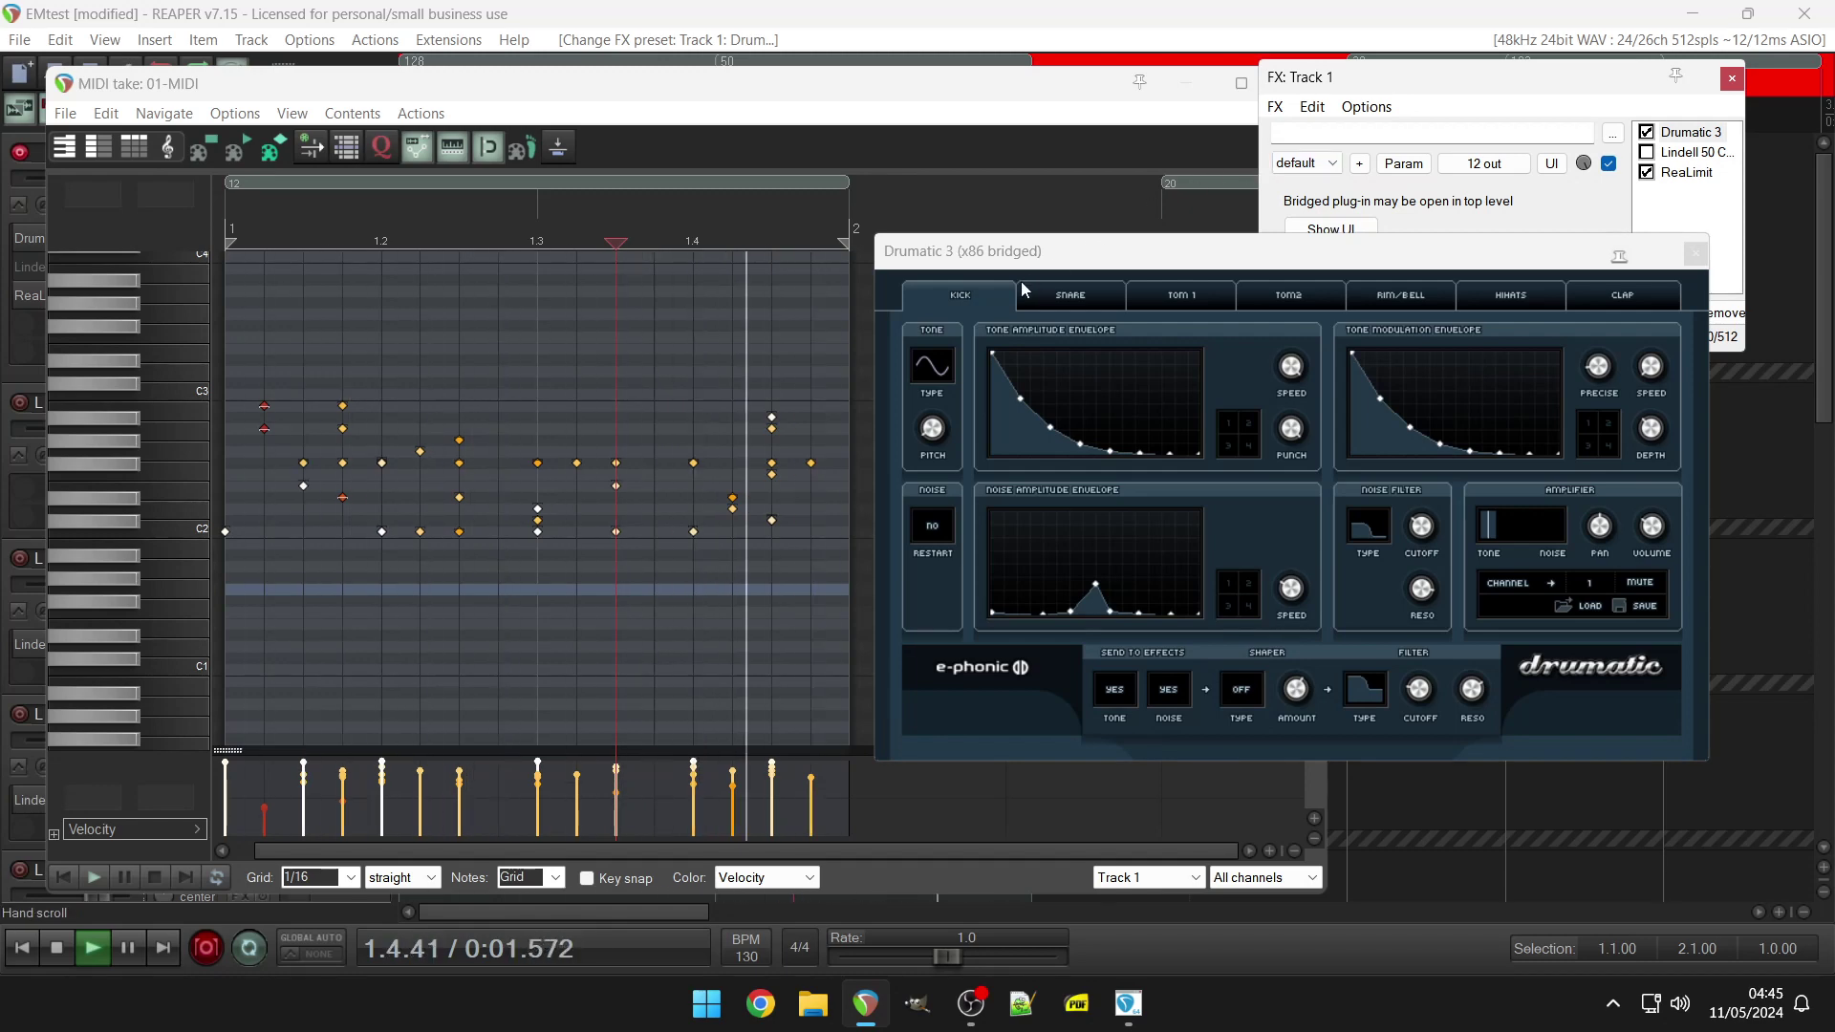
key(space)
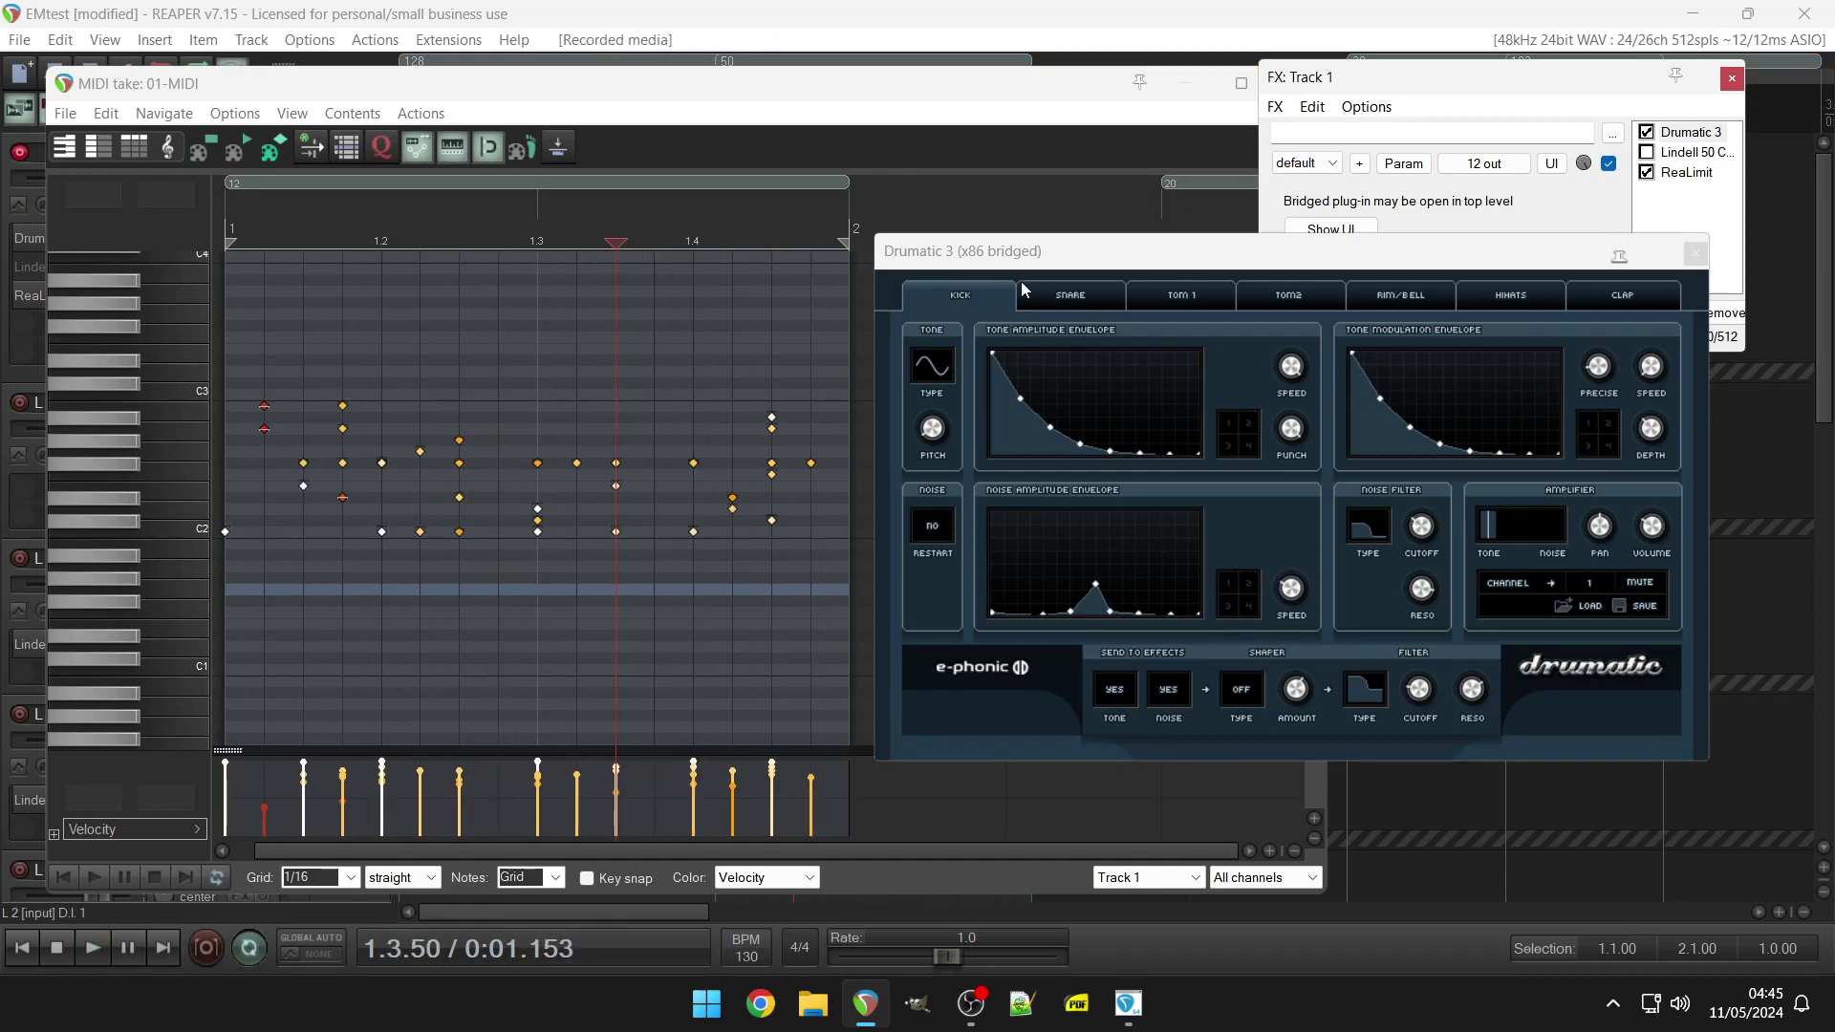